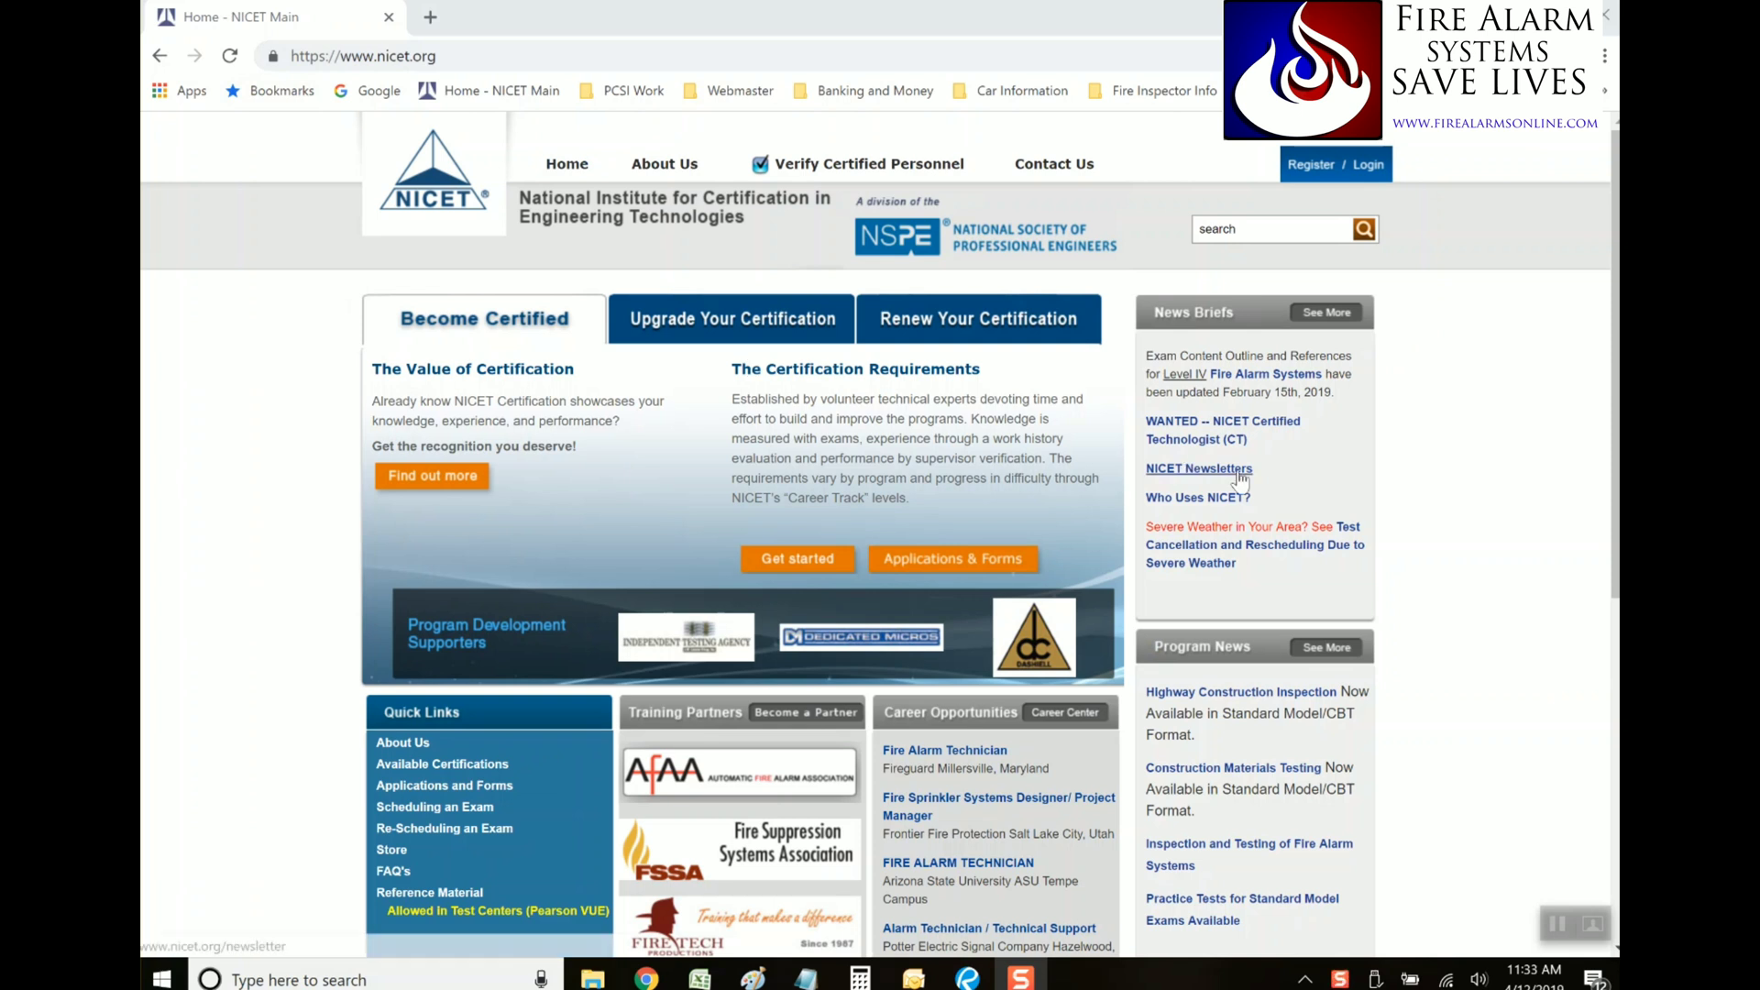
Open the Testing page under Exam Information in the NICET site footer, and from it the Fire Alarm Systems program page
scroll(1438, 392, down, 1)
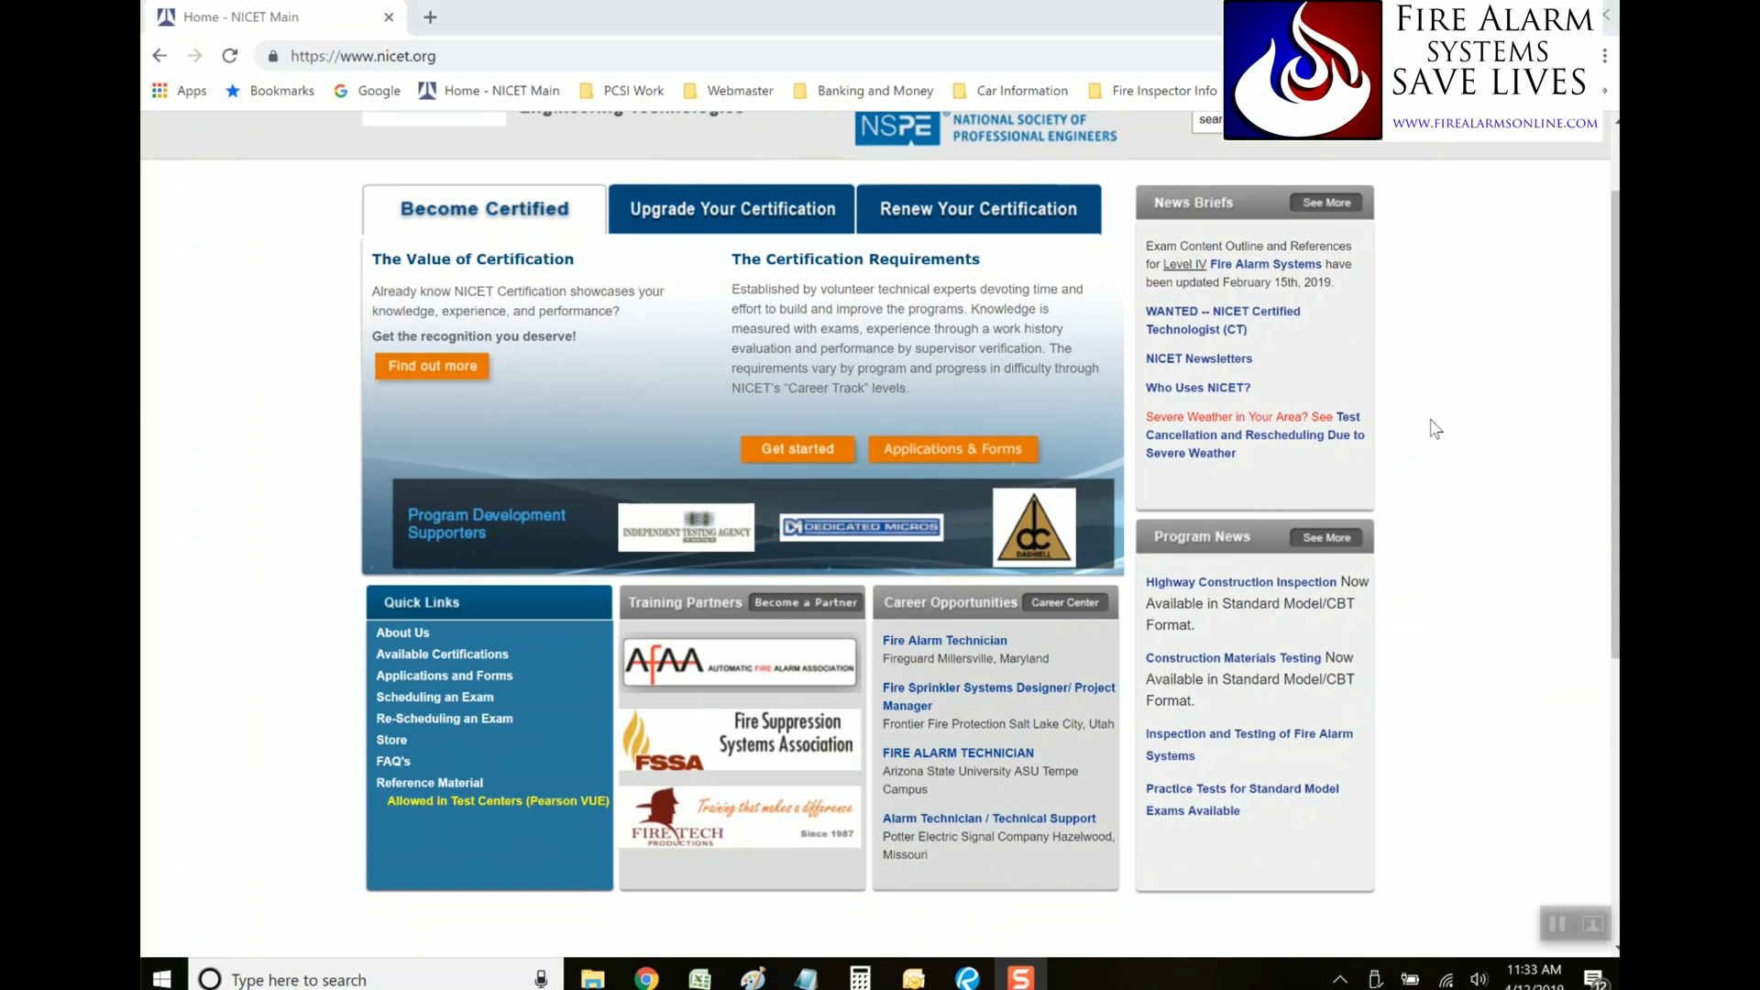
scroll(1435, 428, down, 5)
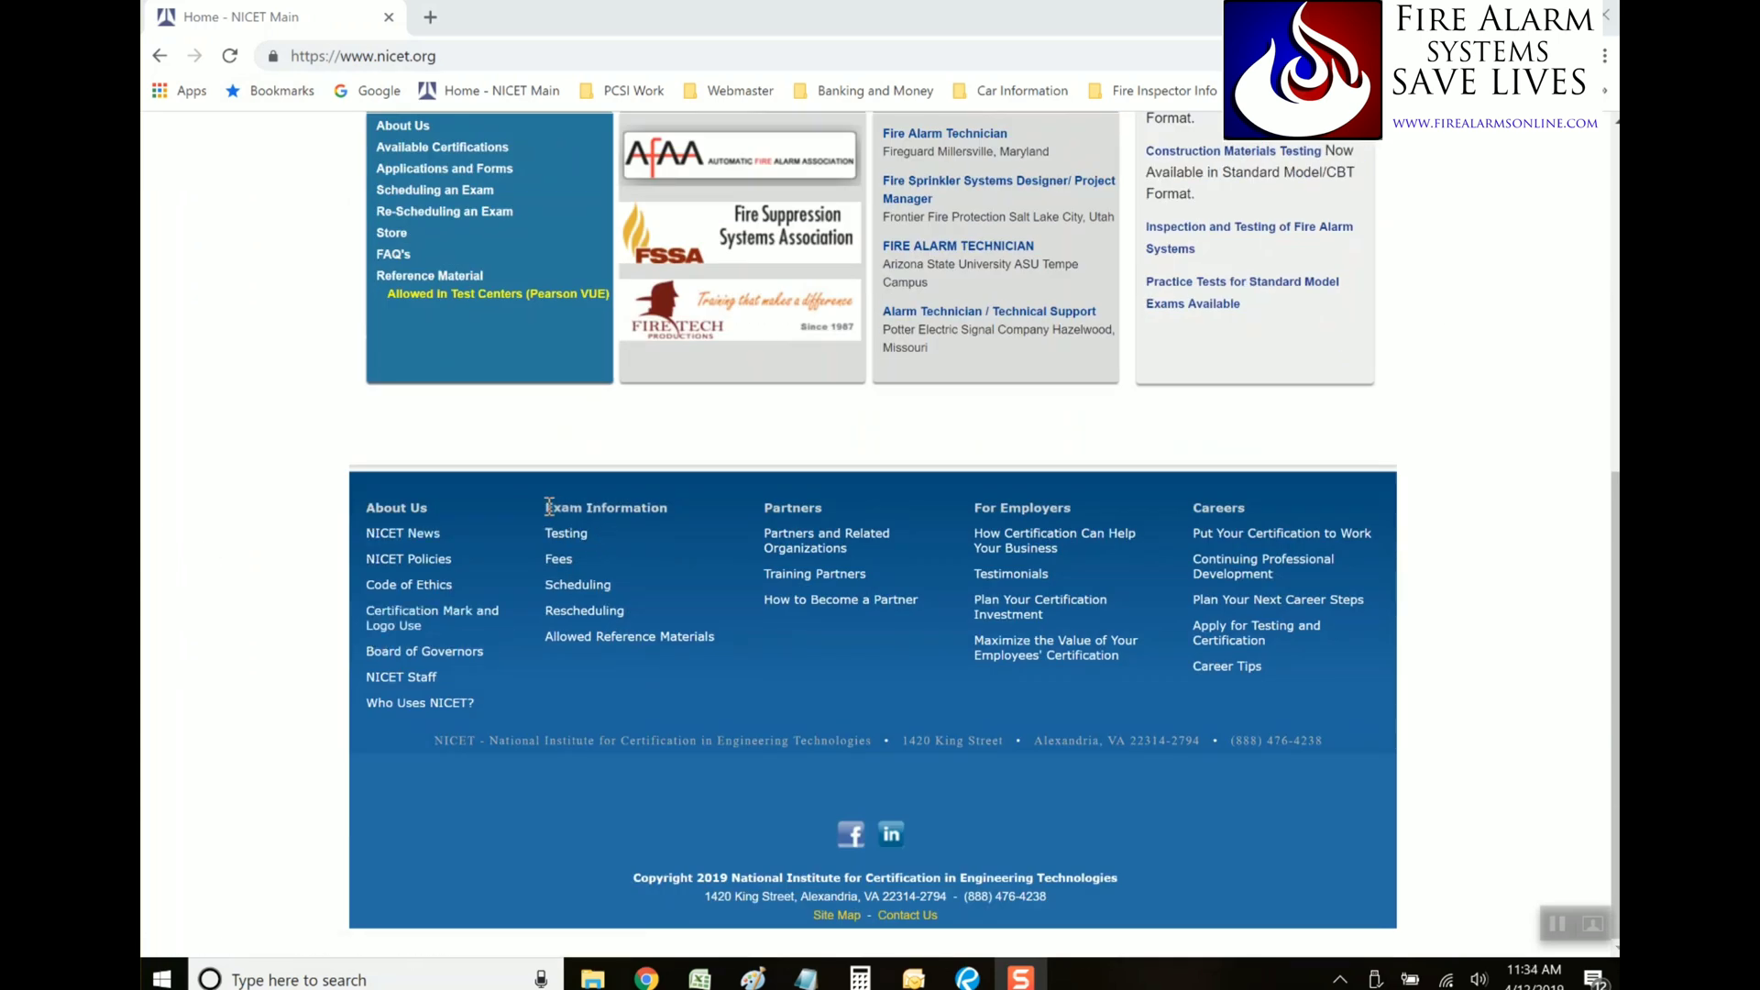
drag(543, 506, 664, 505)
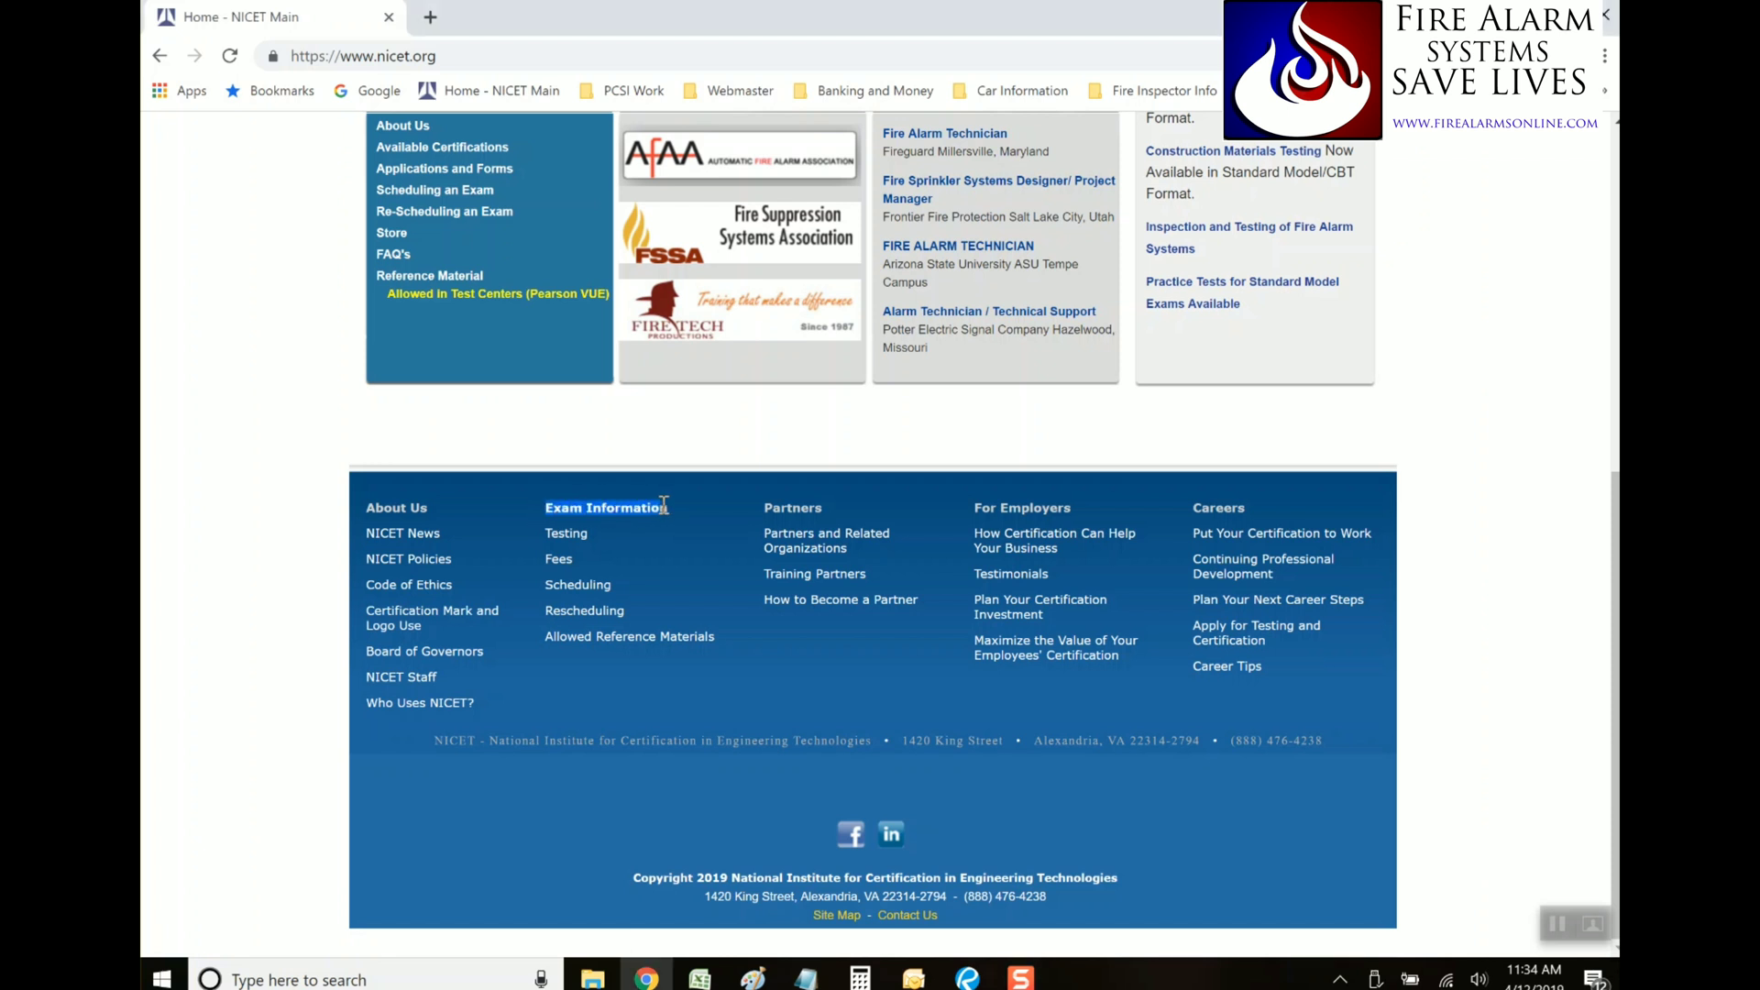
click(567, 535)
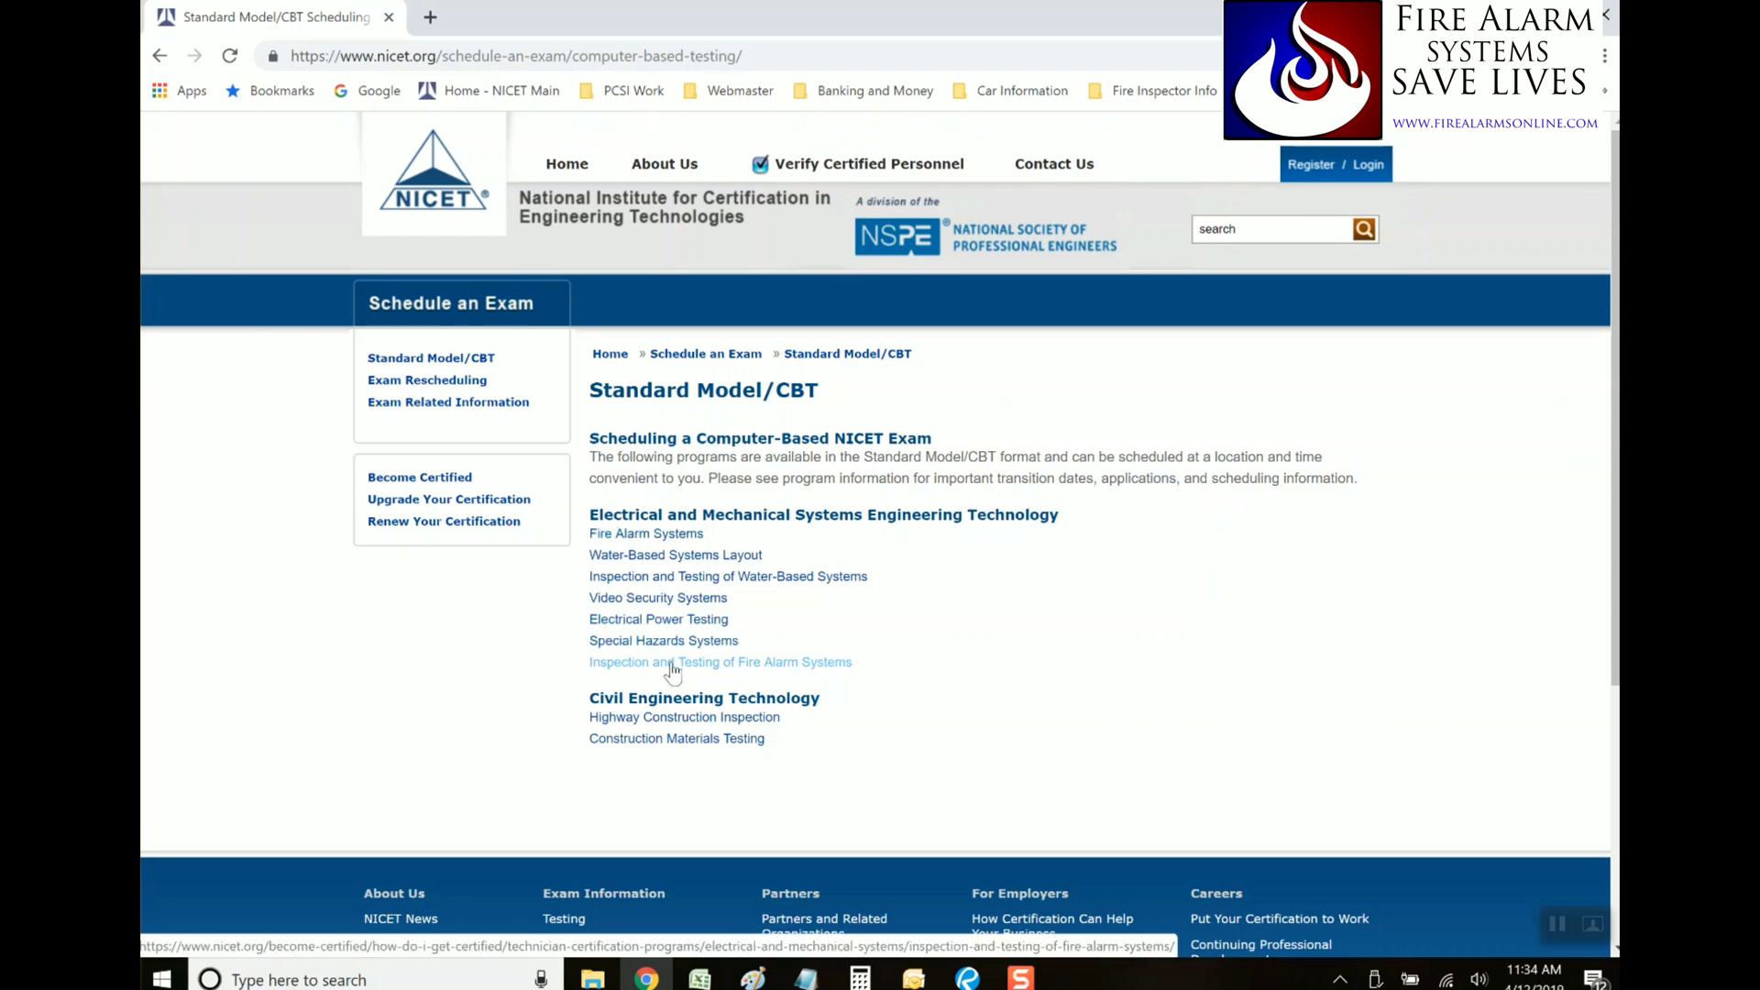
click(662, 541)
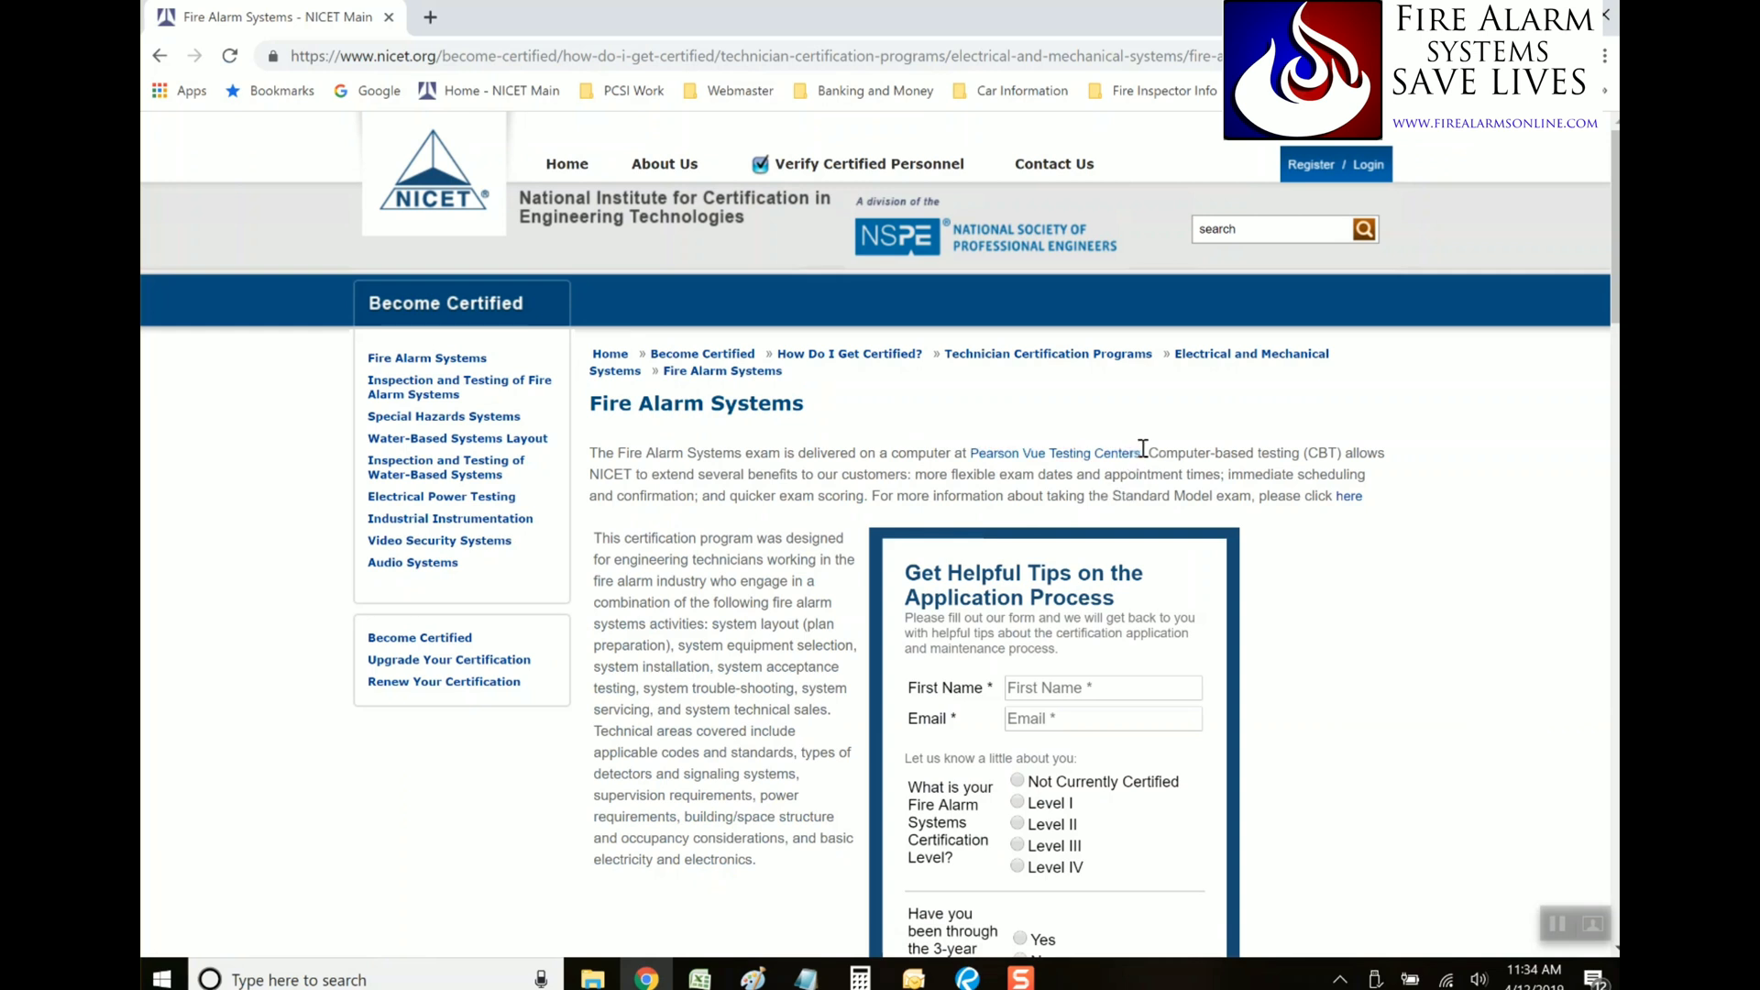
Find the Application Information section of the Fire Alarm Systems page and open the Practice Test page linked below it
scroll(1141, 449, down, 1)
scroll(1203, 451, down, 1)
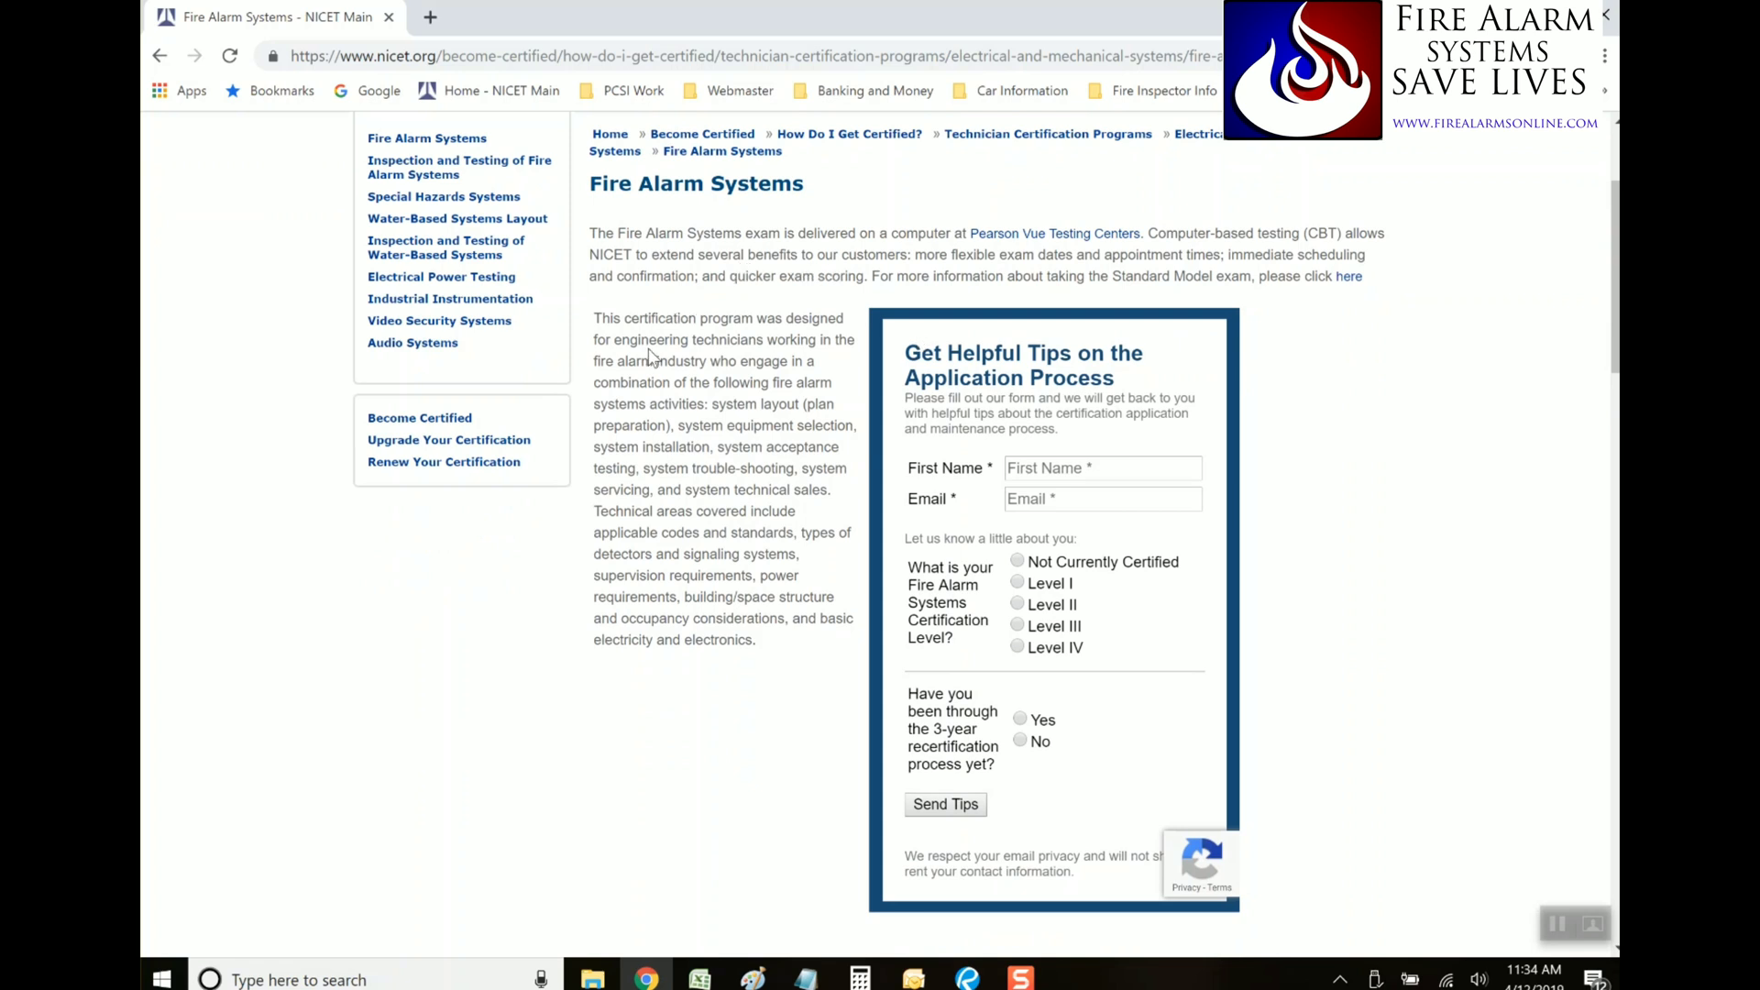
scroll(709, 258, down, 2)
scroll(708, 257, down, 7)
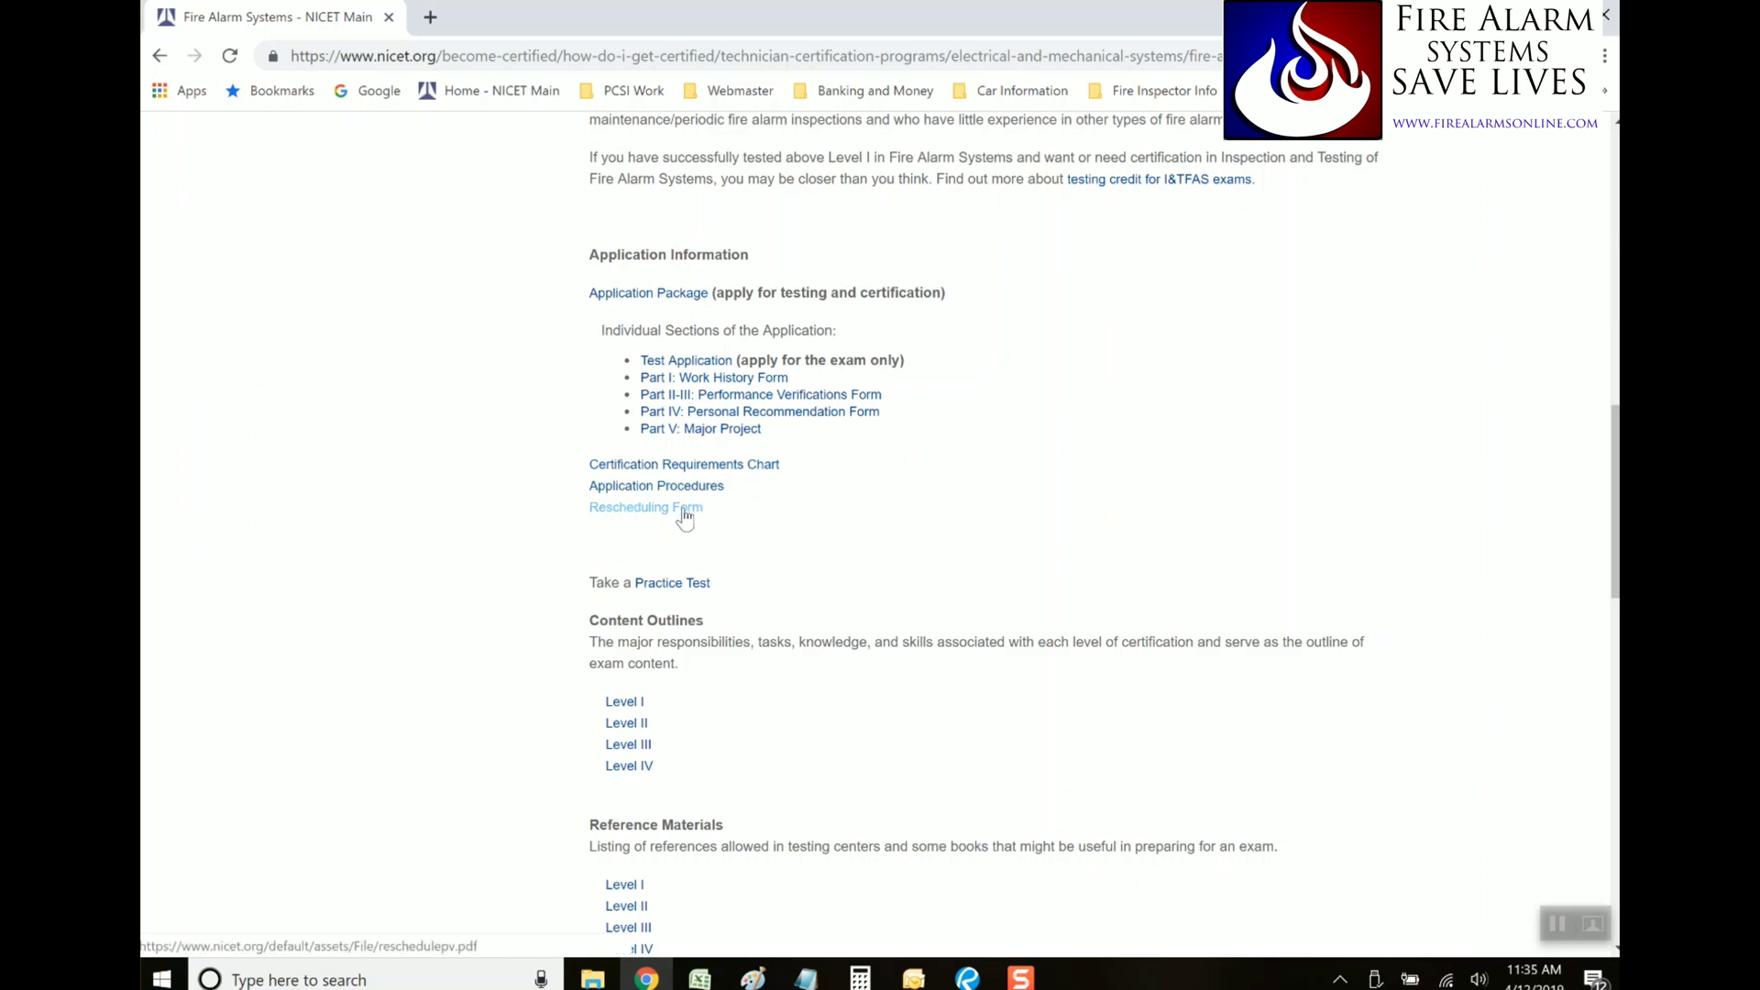
click(692, 584)
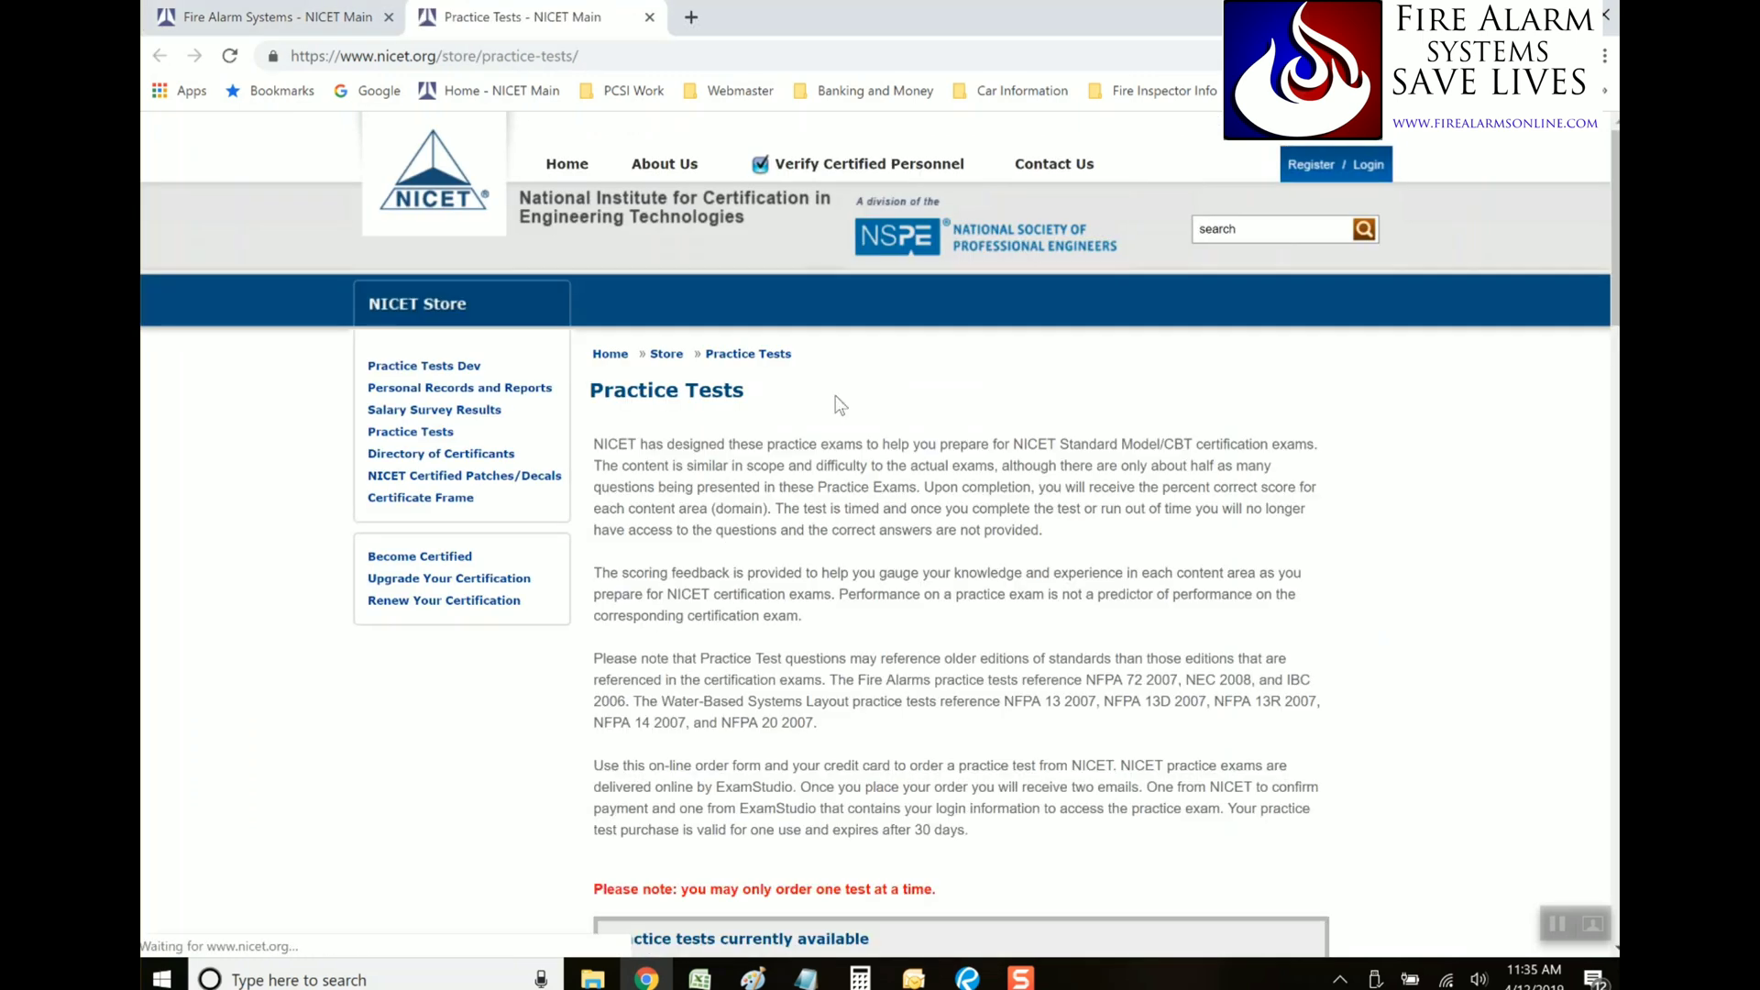
Review the list of available practice tests and their prices, highlighting the Practice Fire Alarm Systems Level I entry
scroll(837, 396, down, 2)
scroll(837, 396, down, 6)
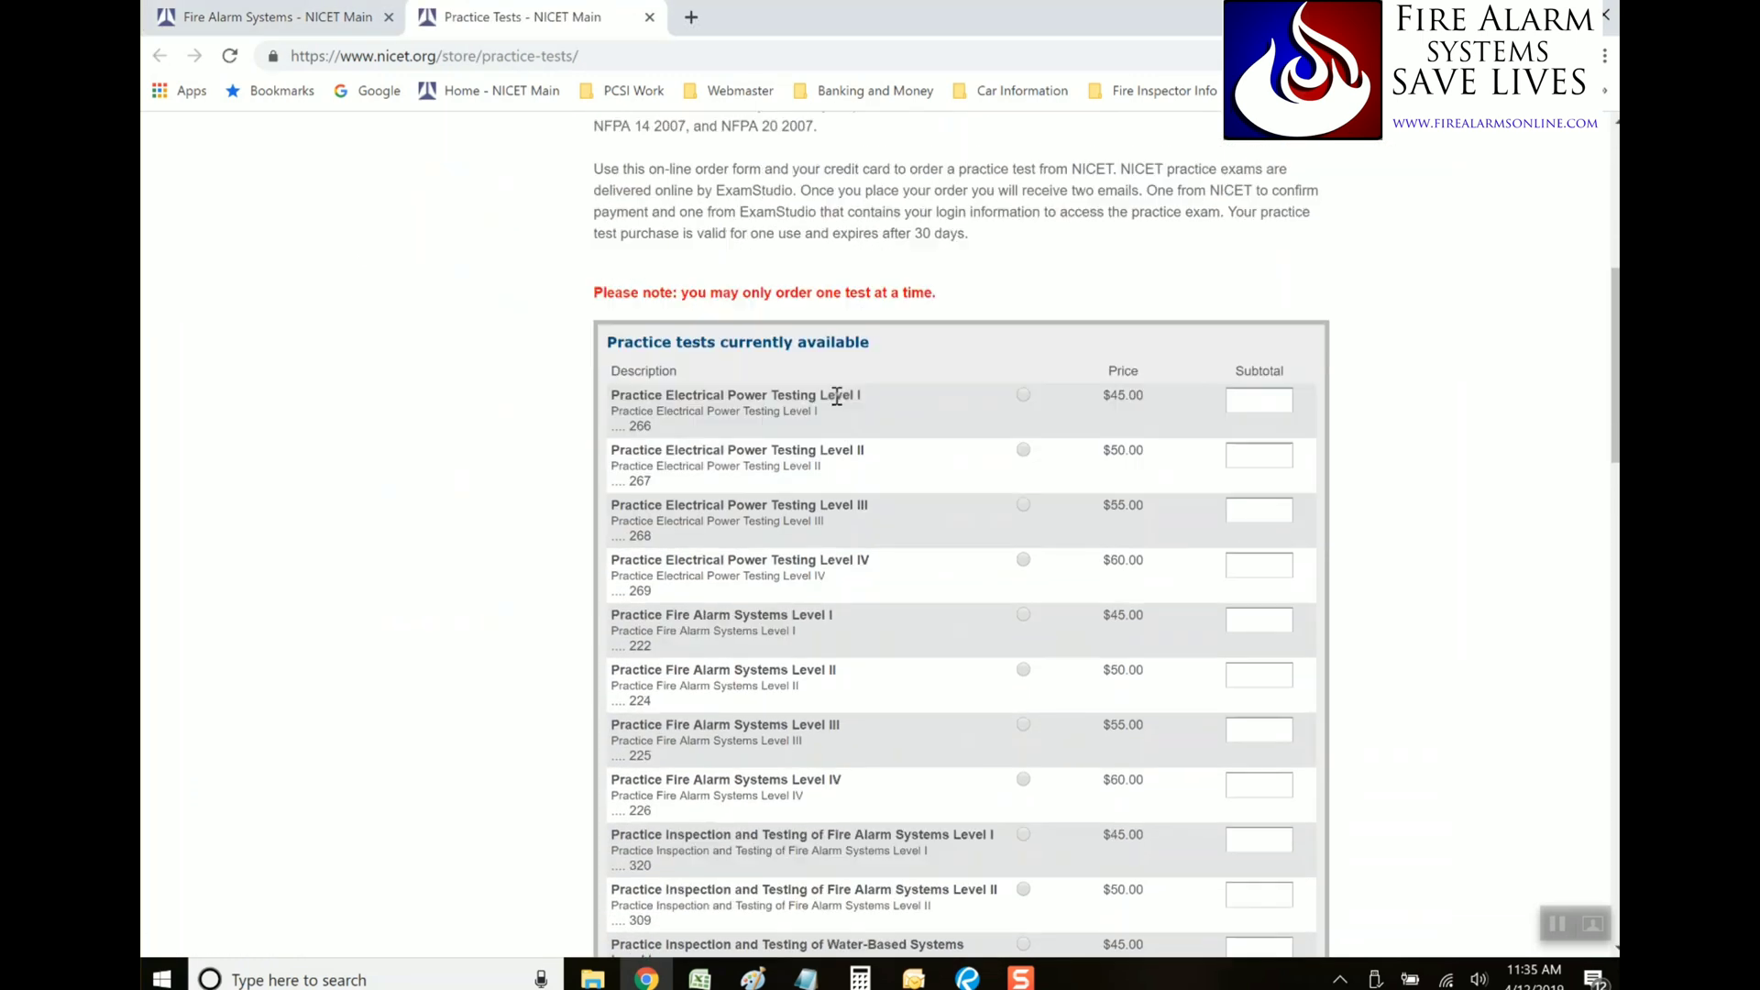
scroll(688, 566, down, 1)
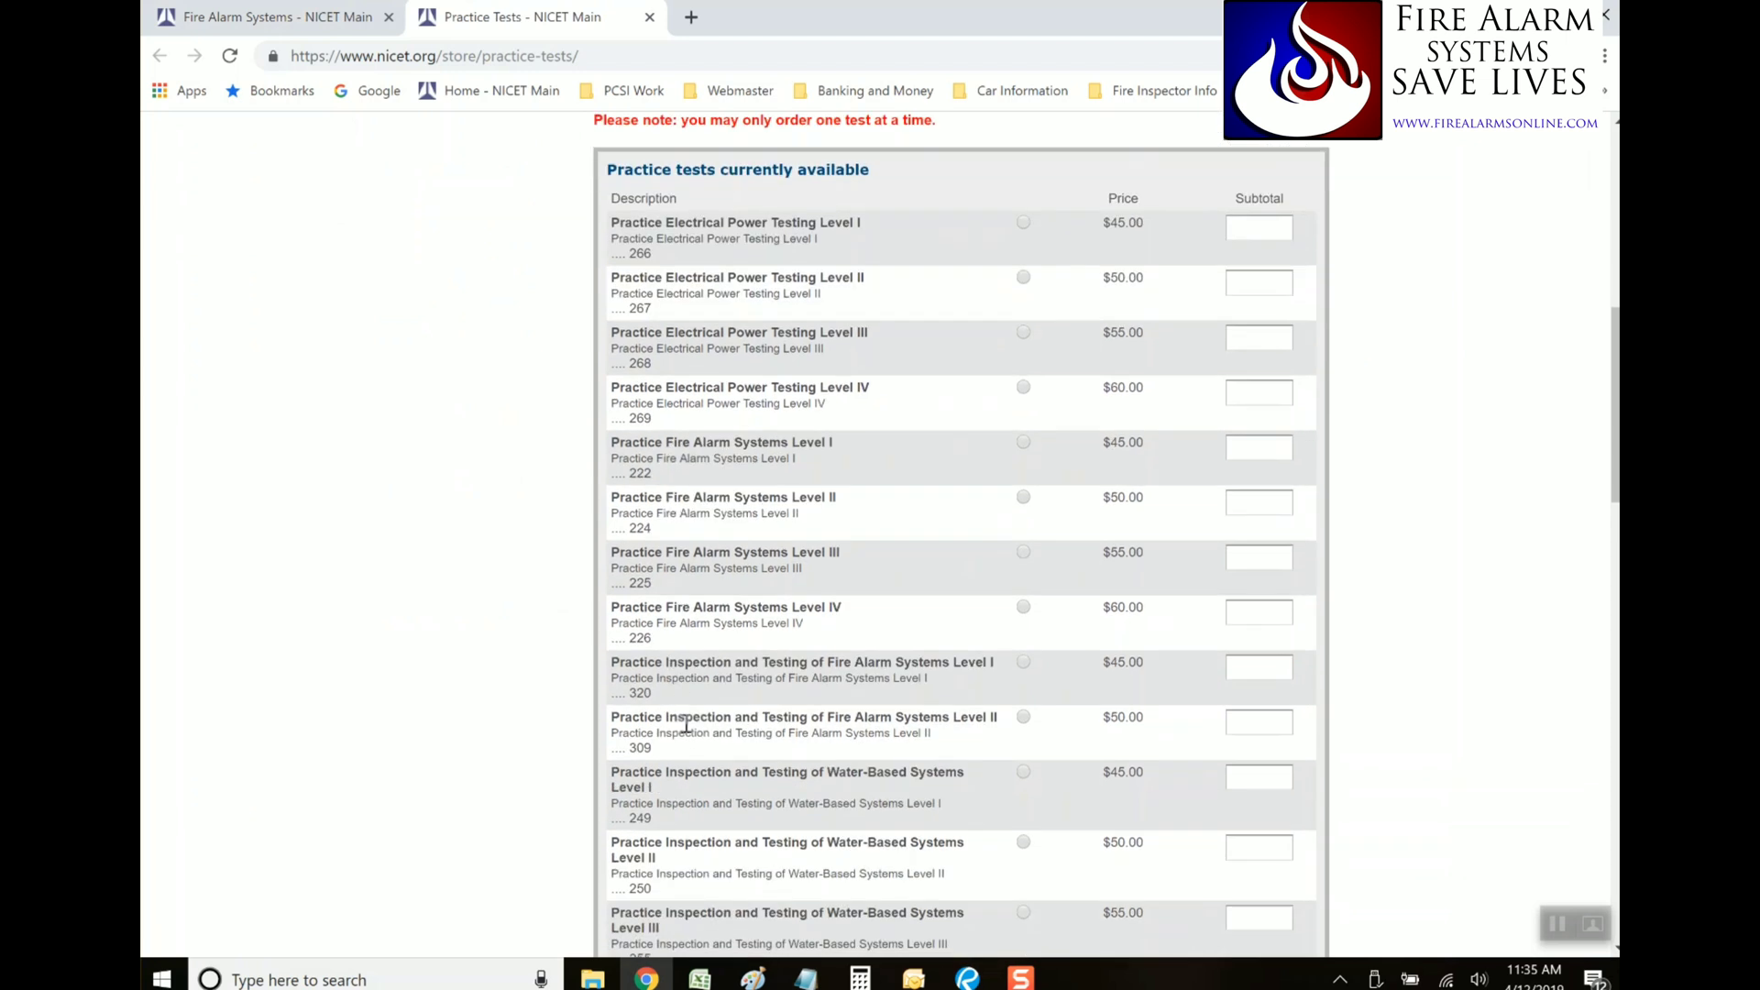
scroll(866, 697, down, 1)
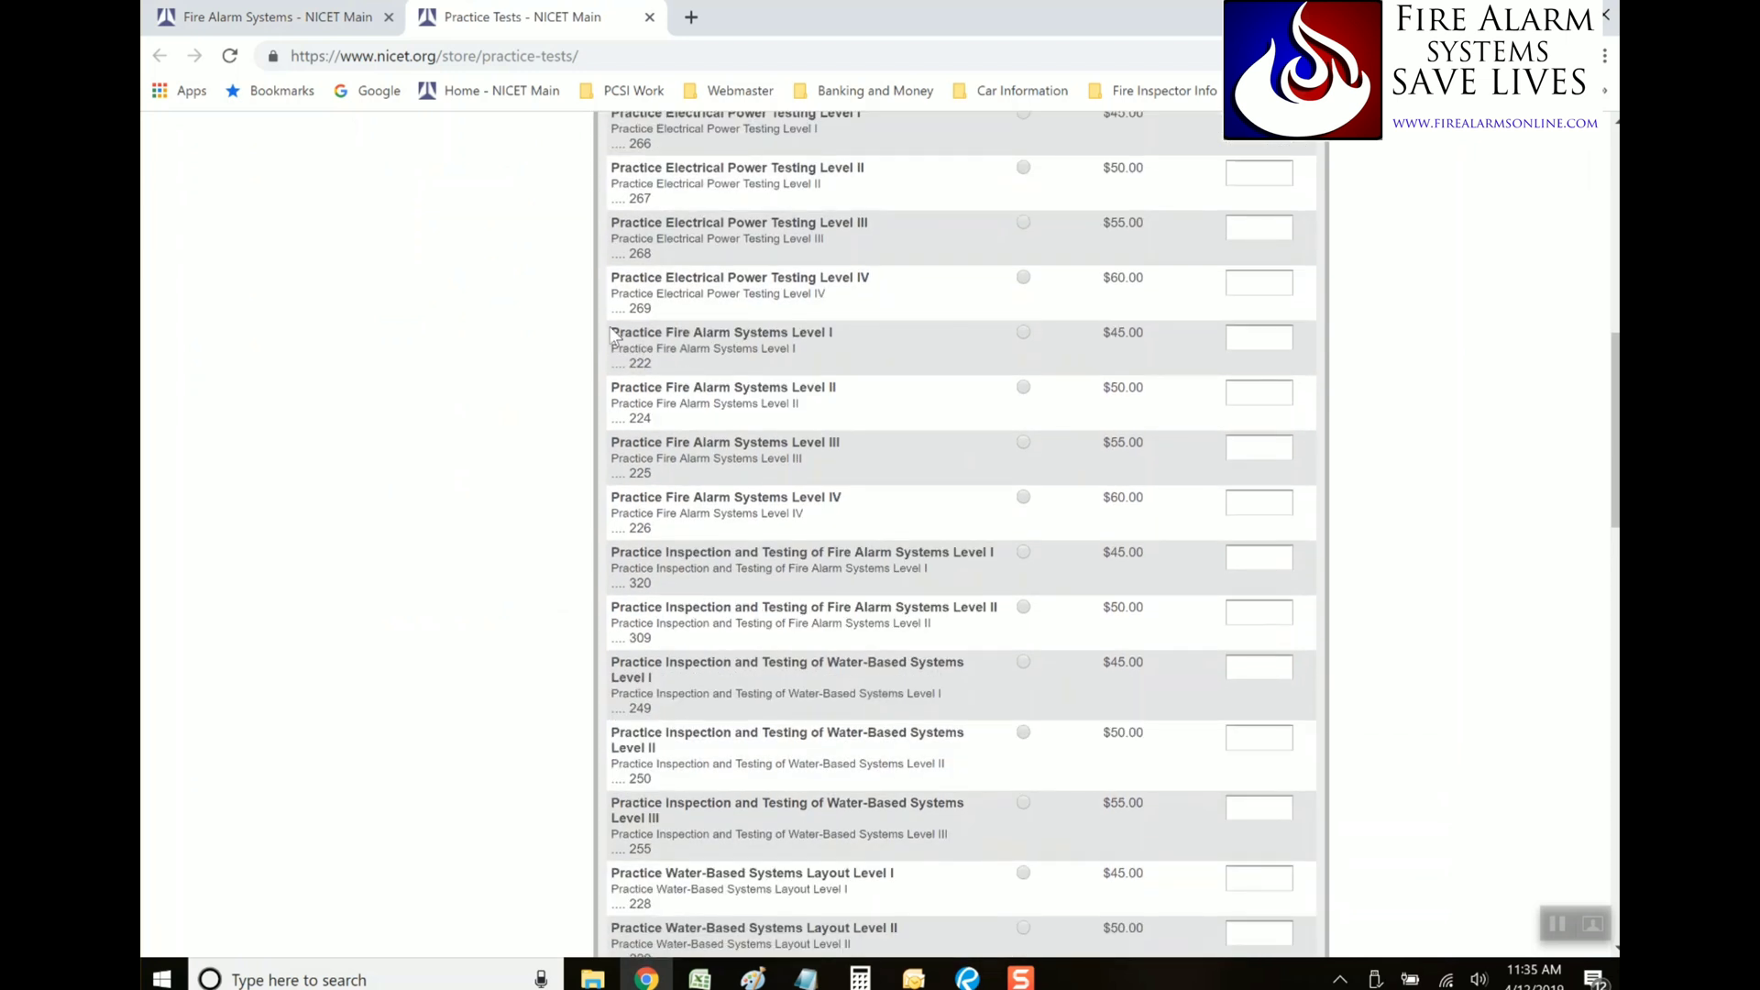
drag(611, 333, 849, 339)
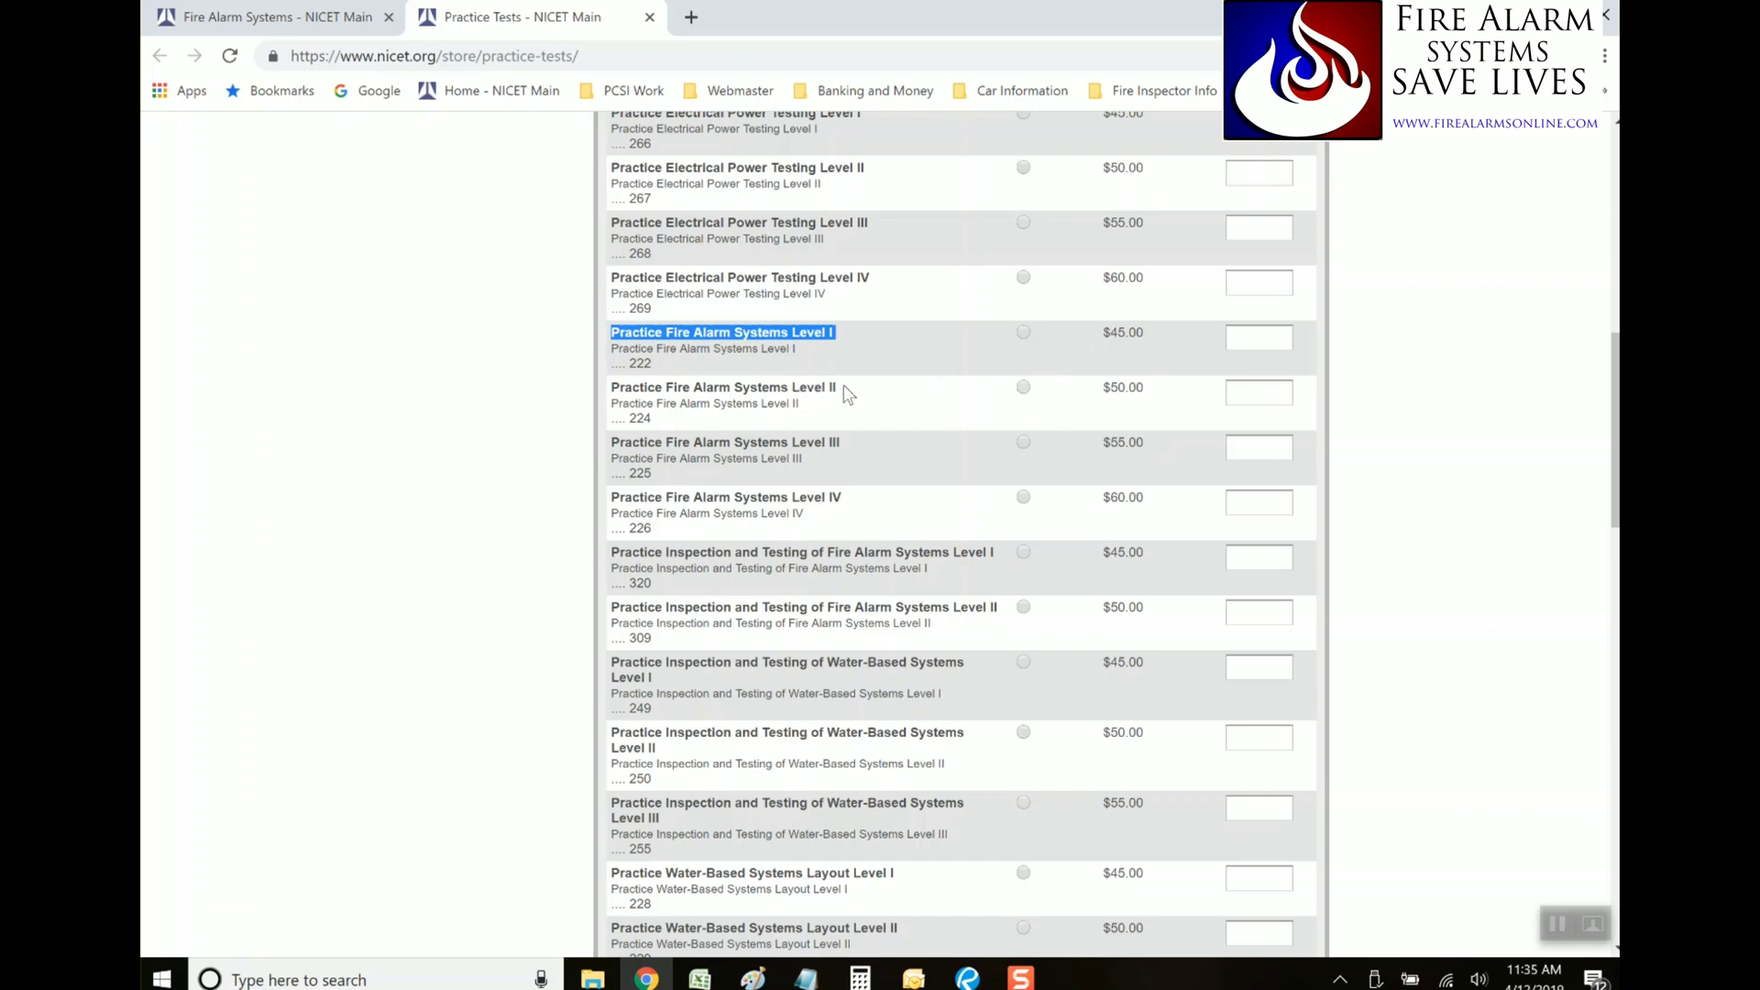
scroll(538, 444, up, 10)
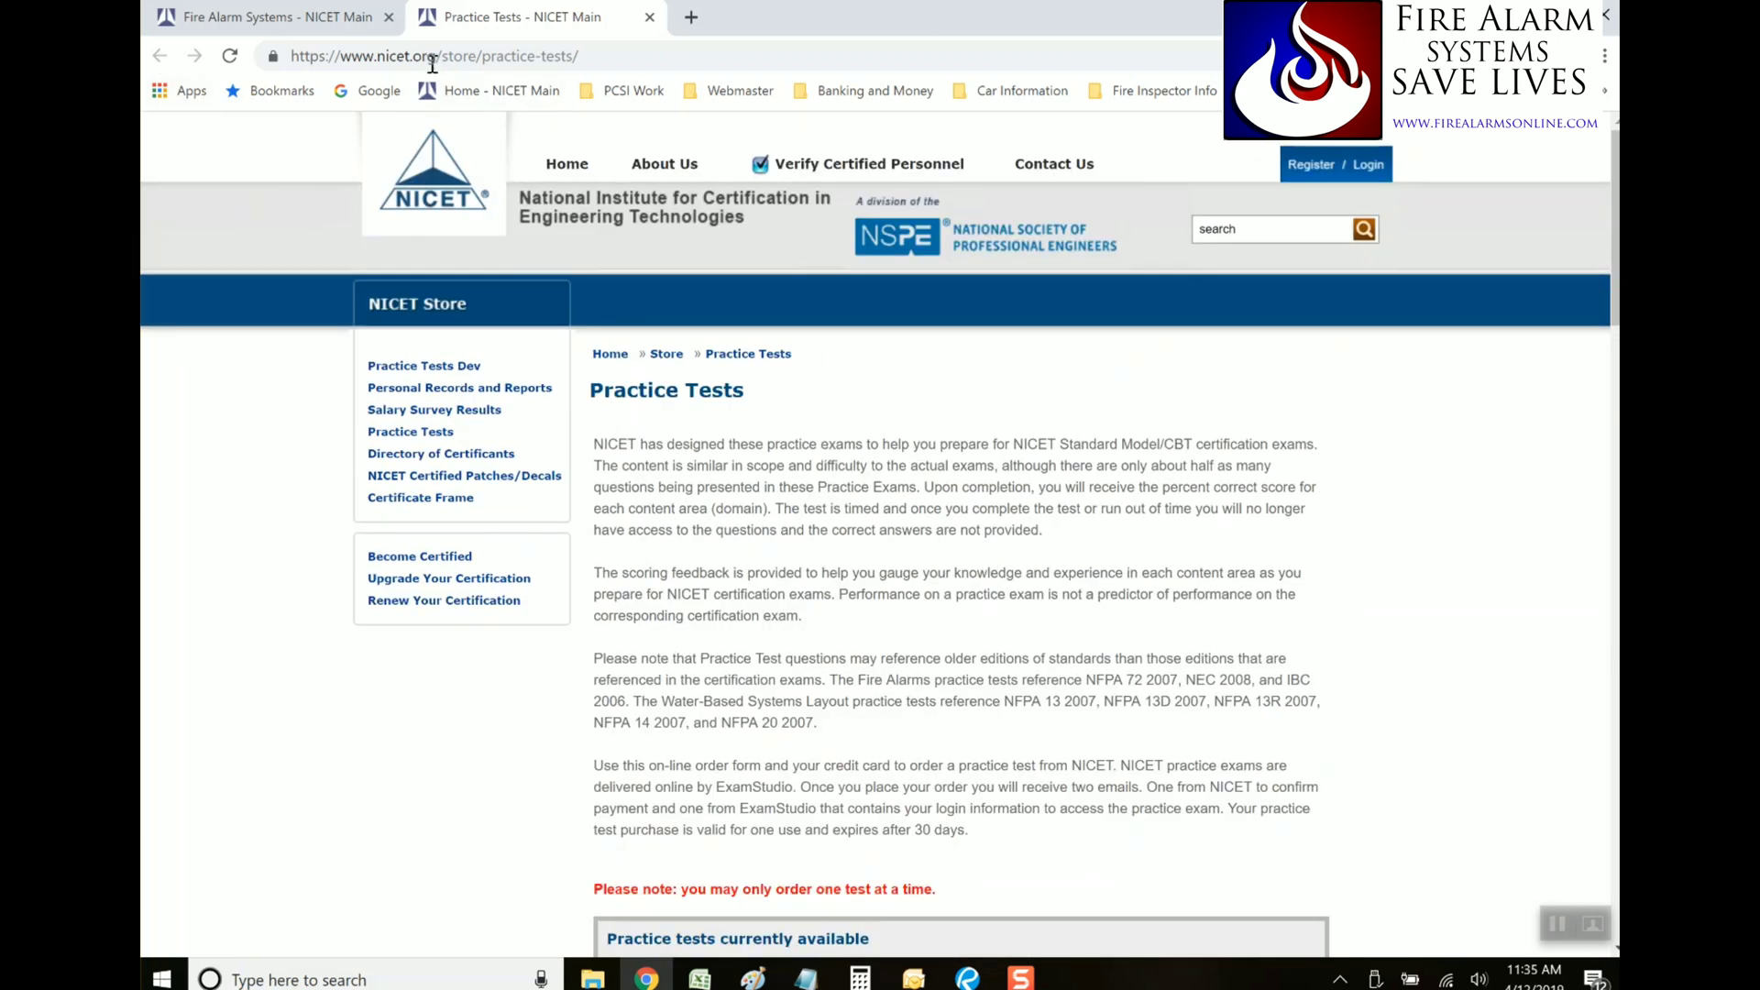
Return to the Fire Alarm Systems page and open the Level I document under Content Outlines
click(328, 25)
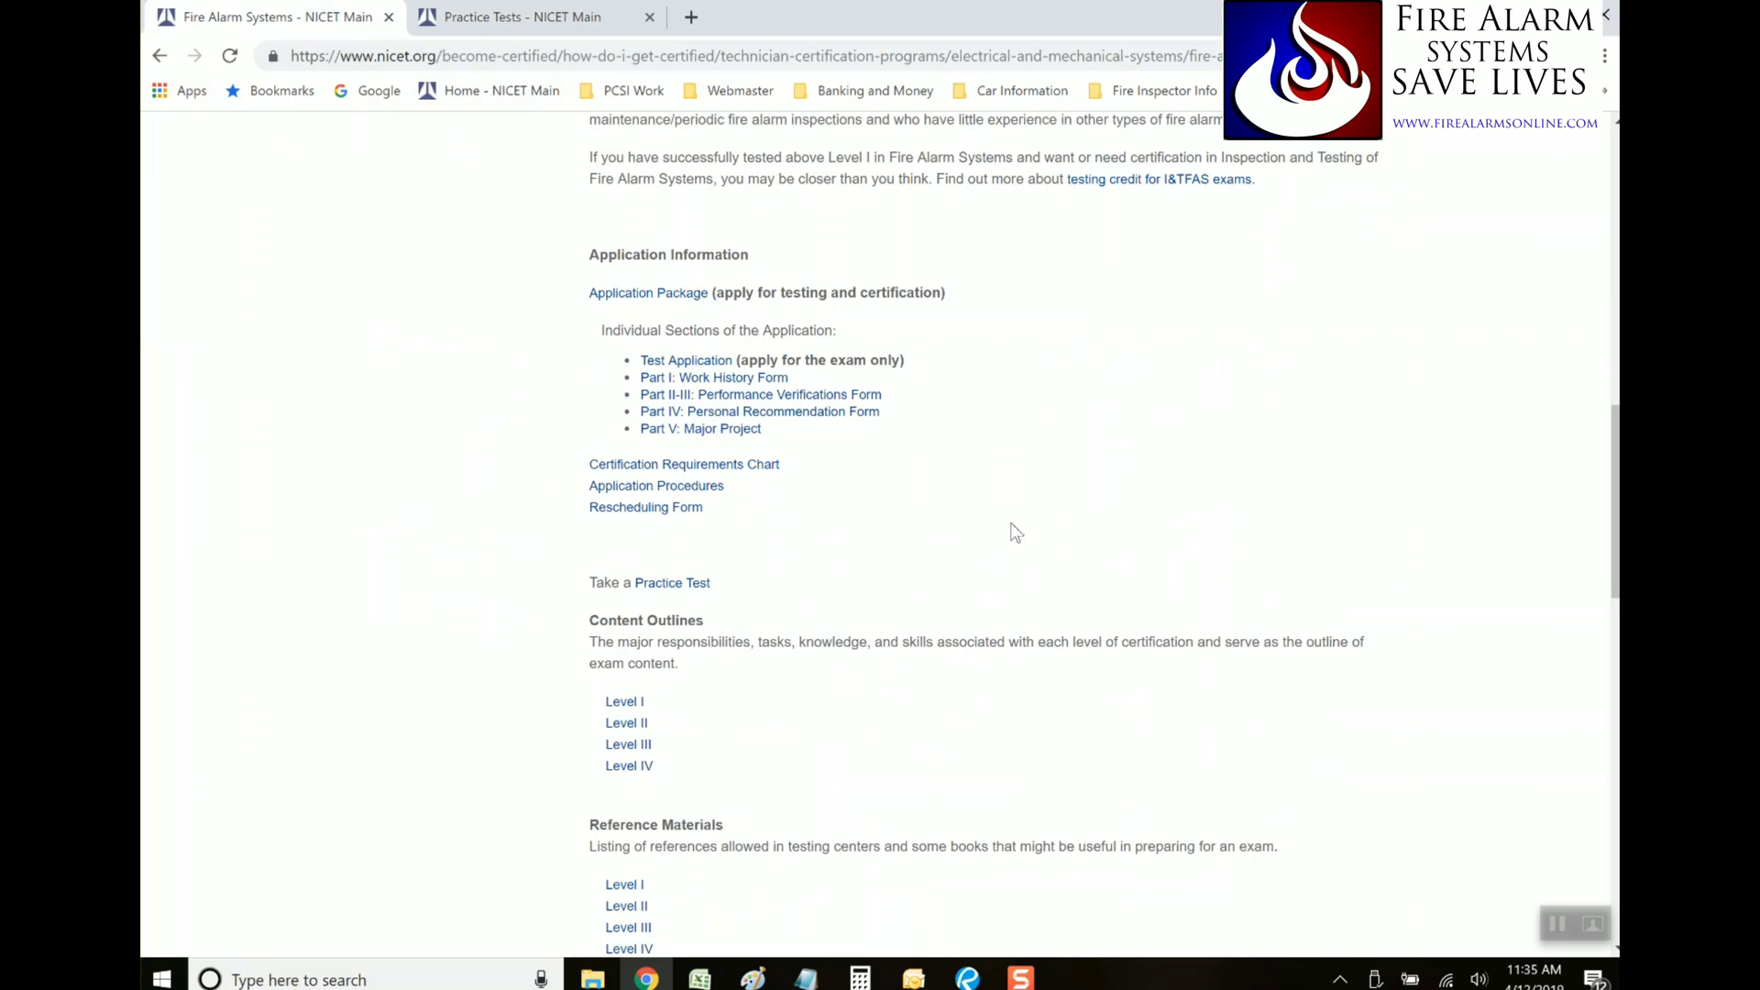
scroll(1017, 534, up, 8)
scroll(1031, 495, down, 10)
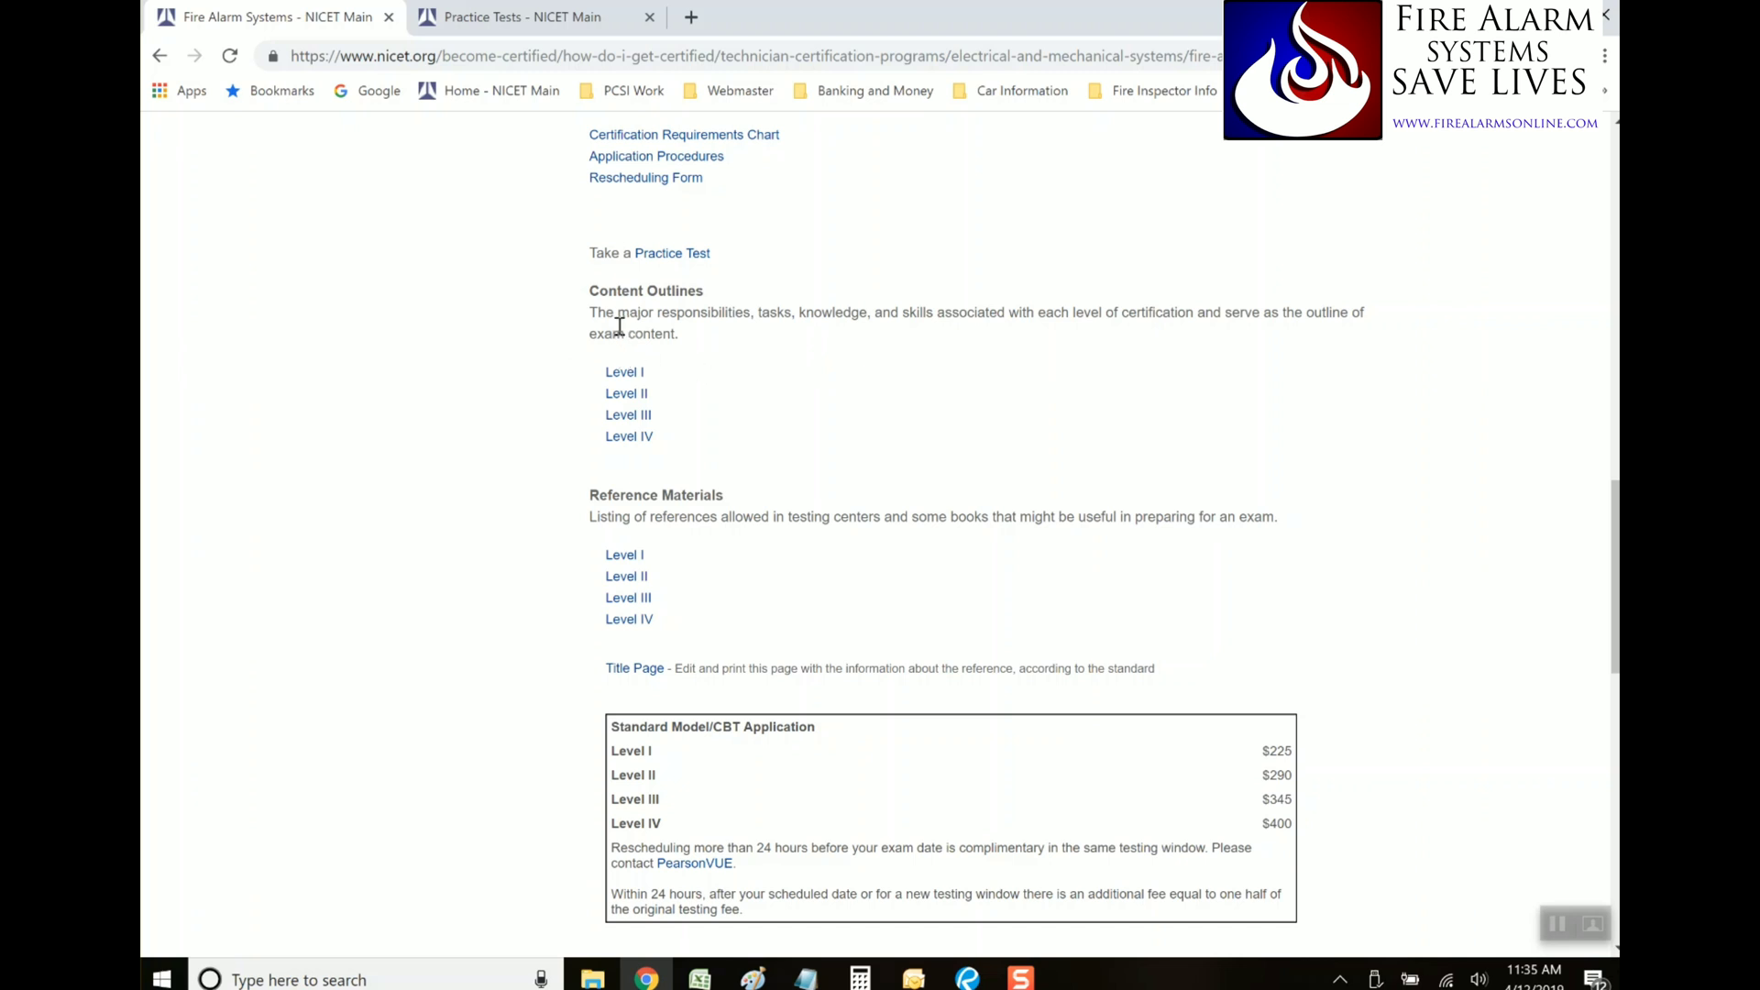
click(629, 379)
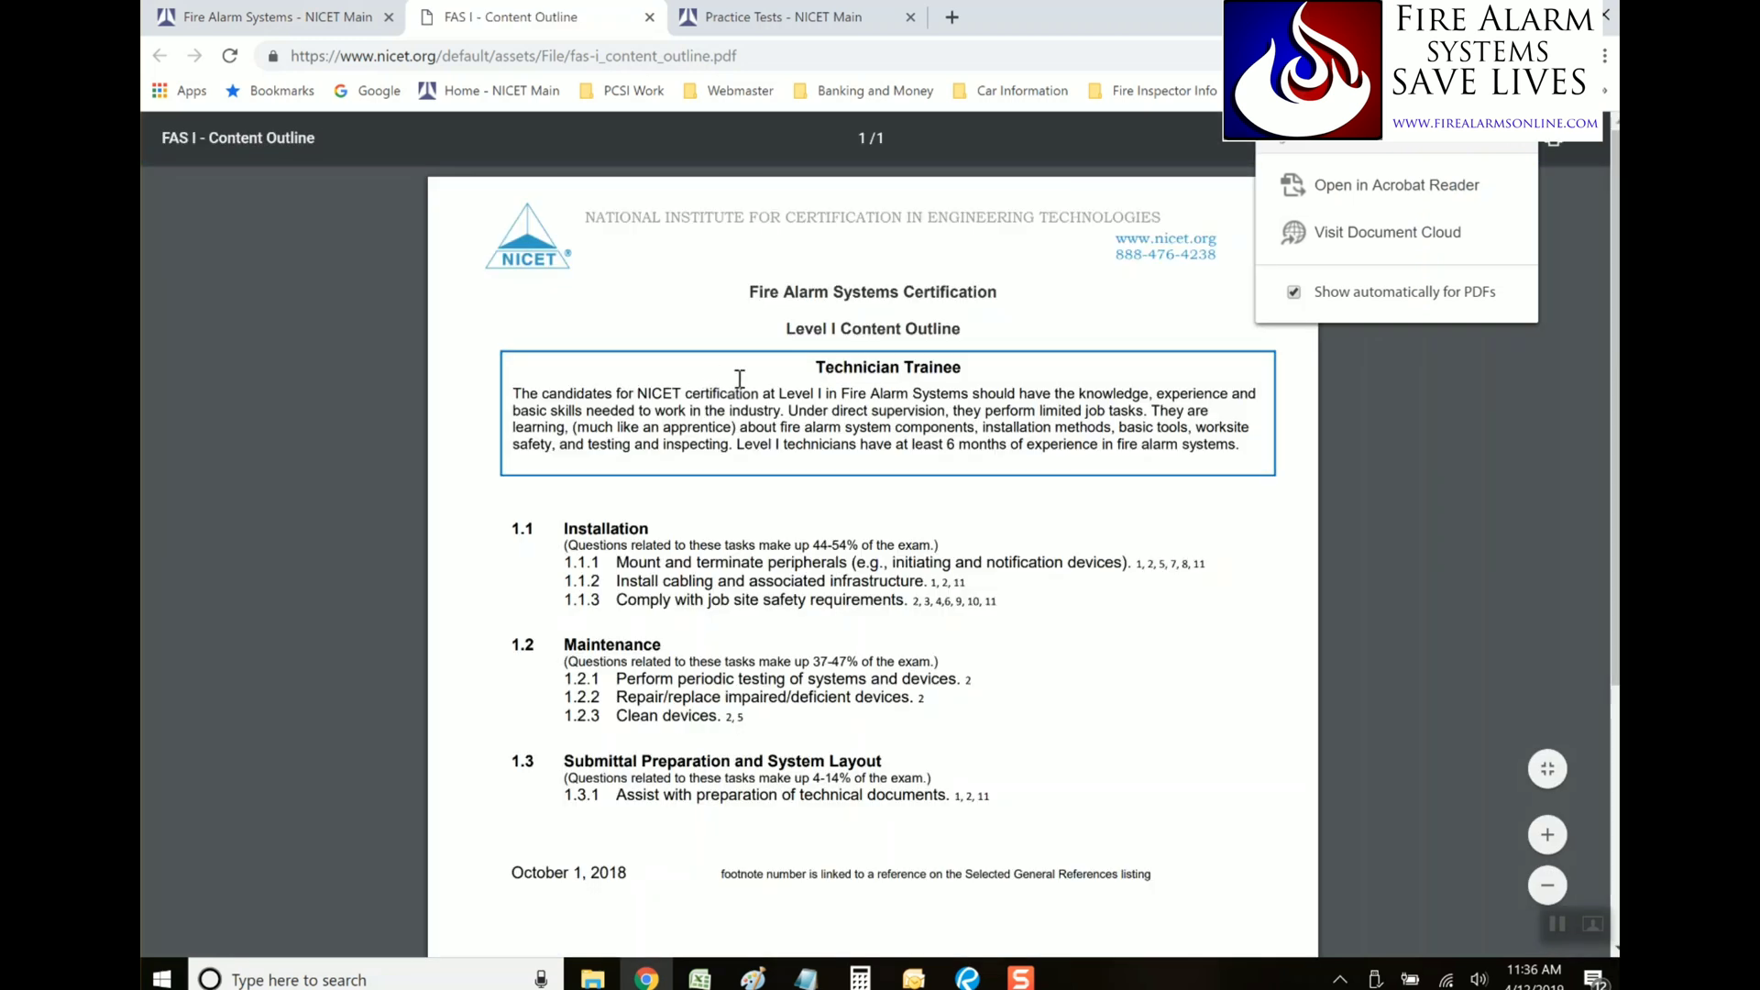
Read through the Level I content outline, examining the installation, maintenance and submittal preparation sections and their exam percentages
scroll(929, 431, down, 2)
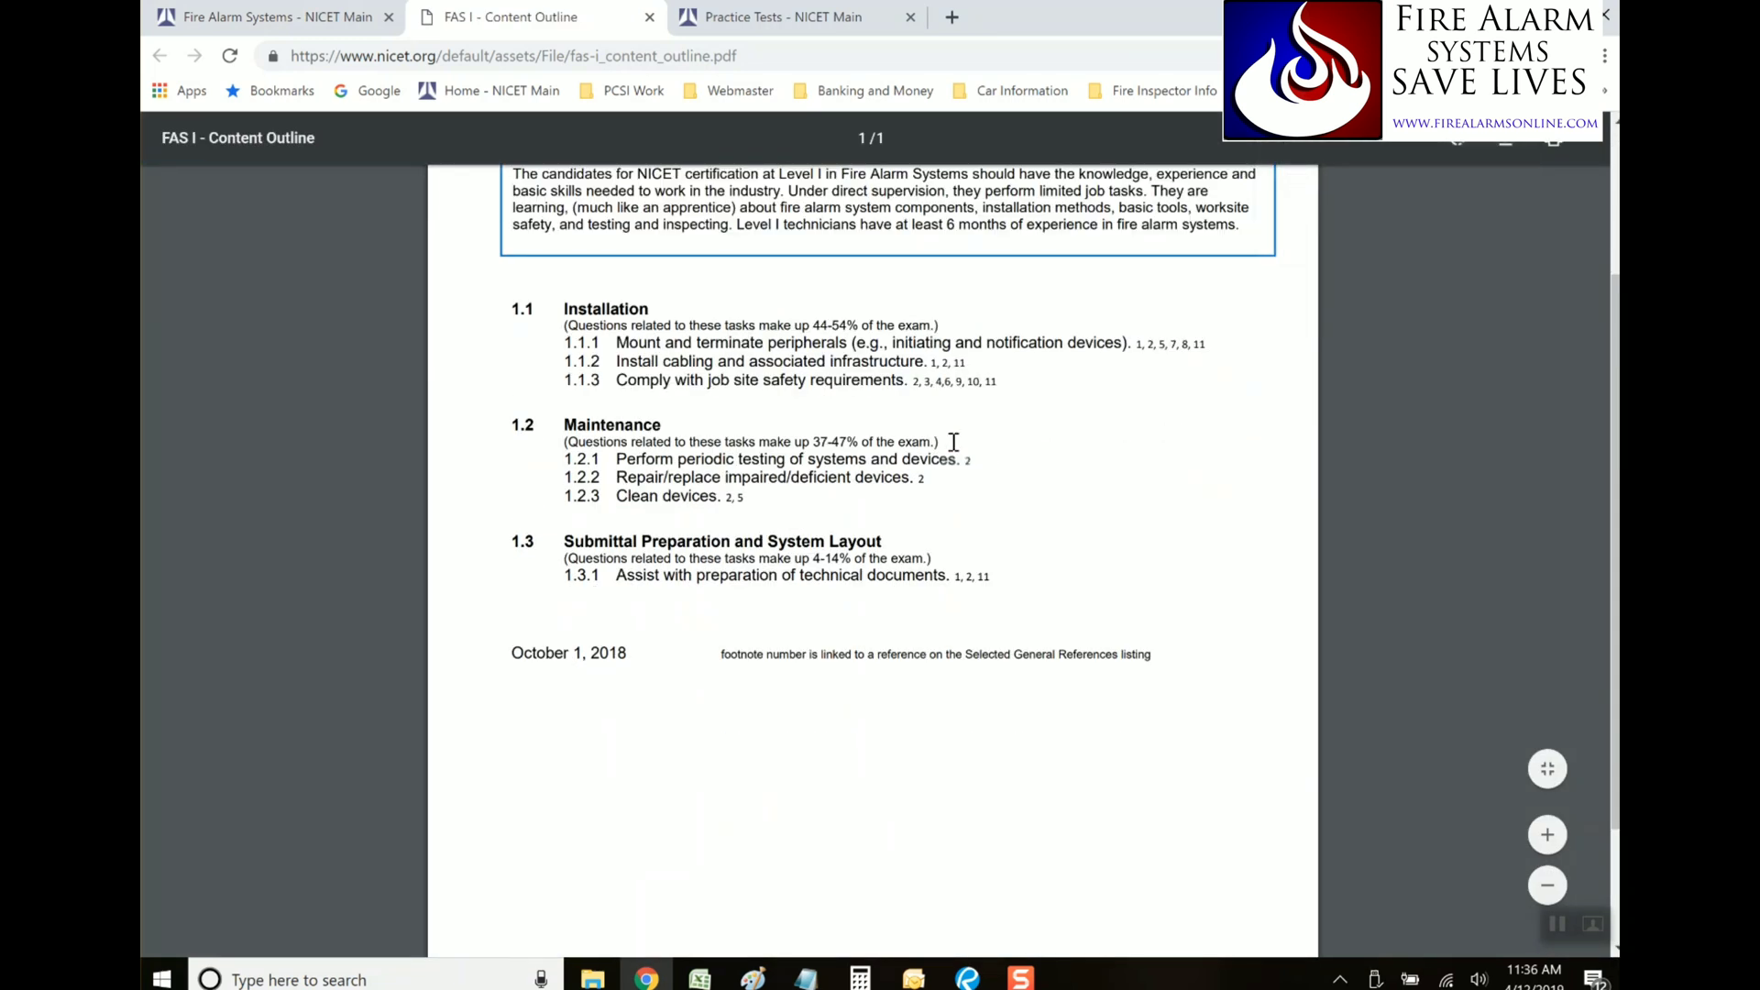
scroll(958, 440, up, 2)
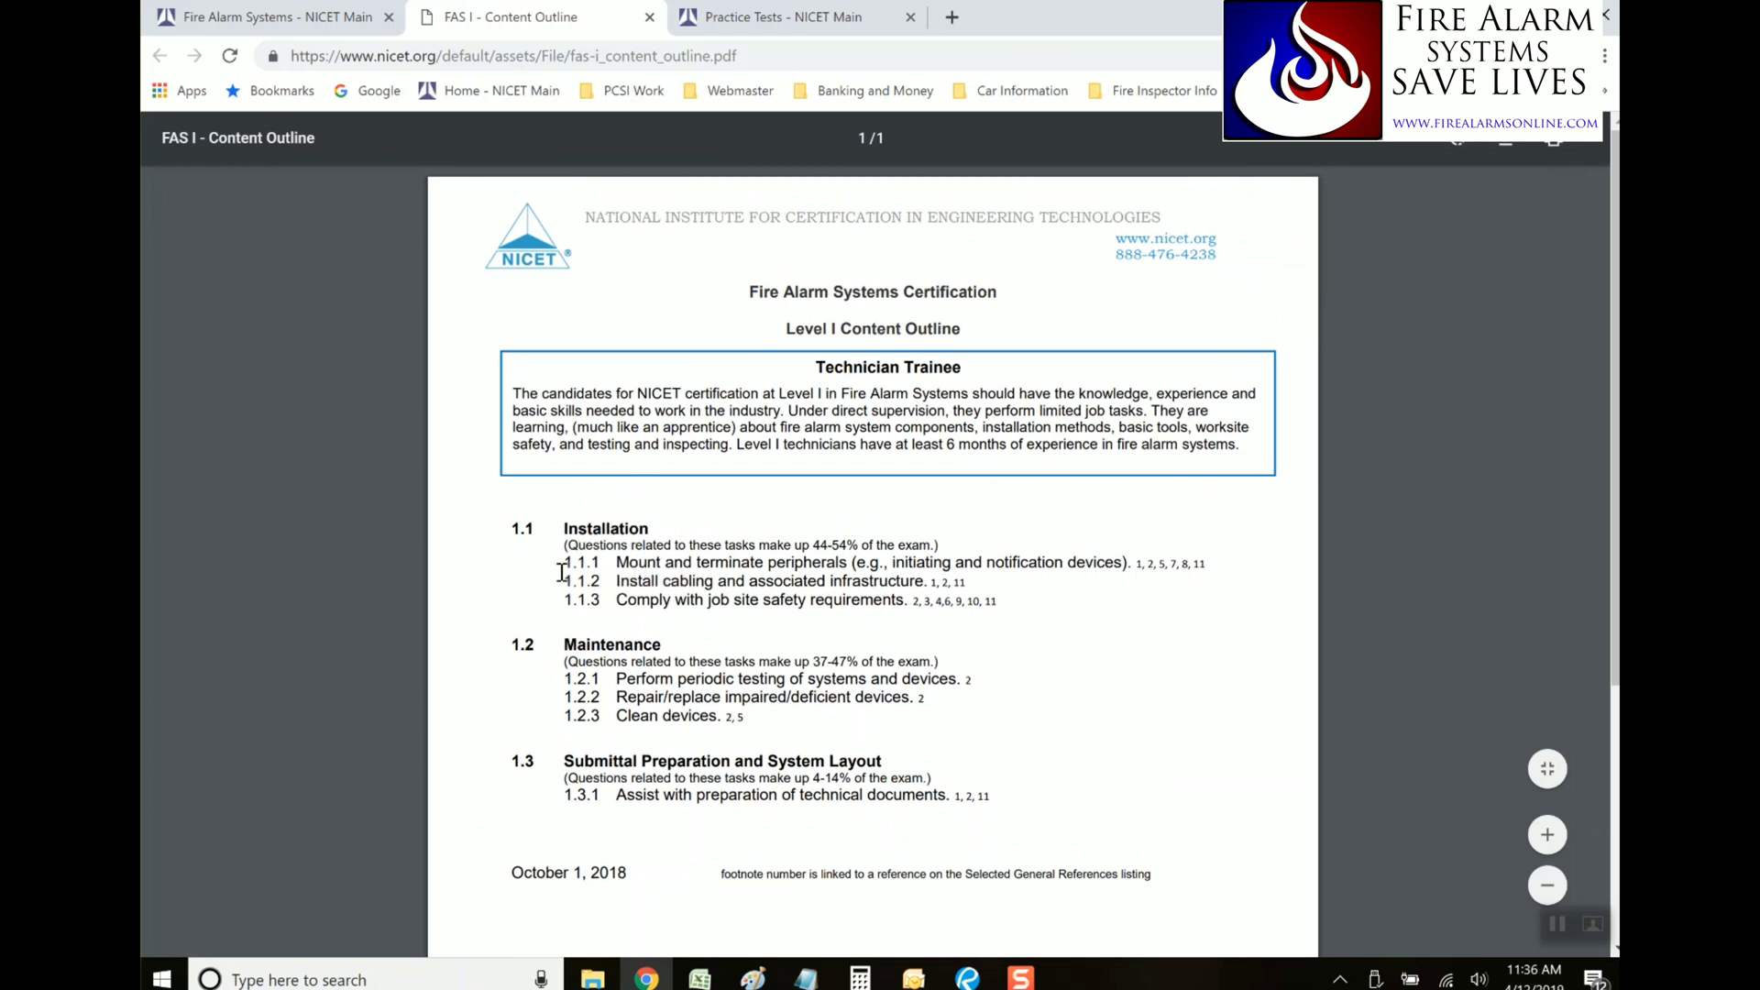
double_click(817, 542)
click(1054, 642)
scroll(986, 750, down, 3)
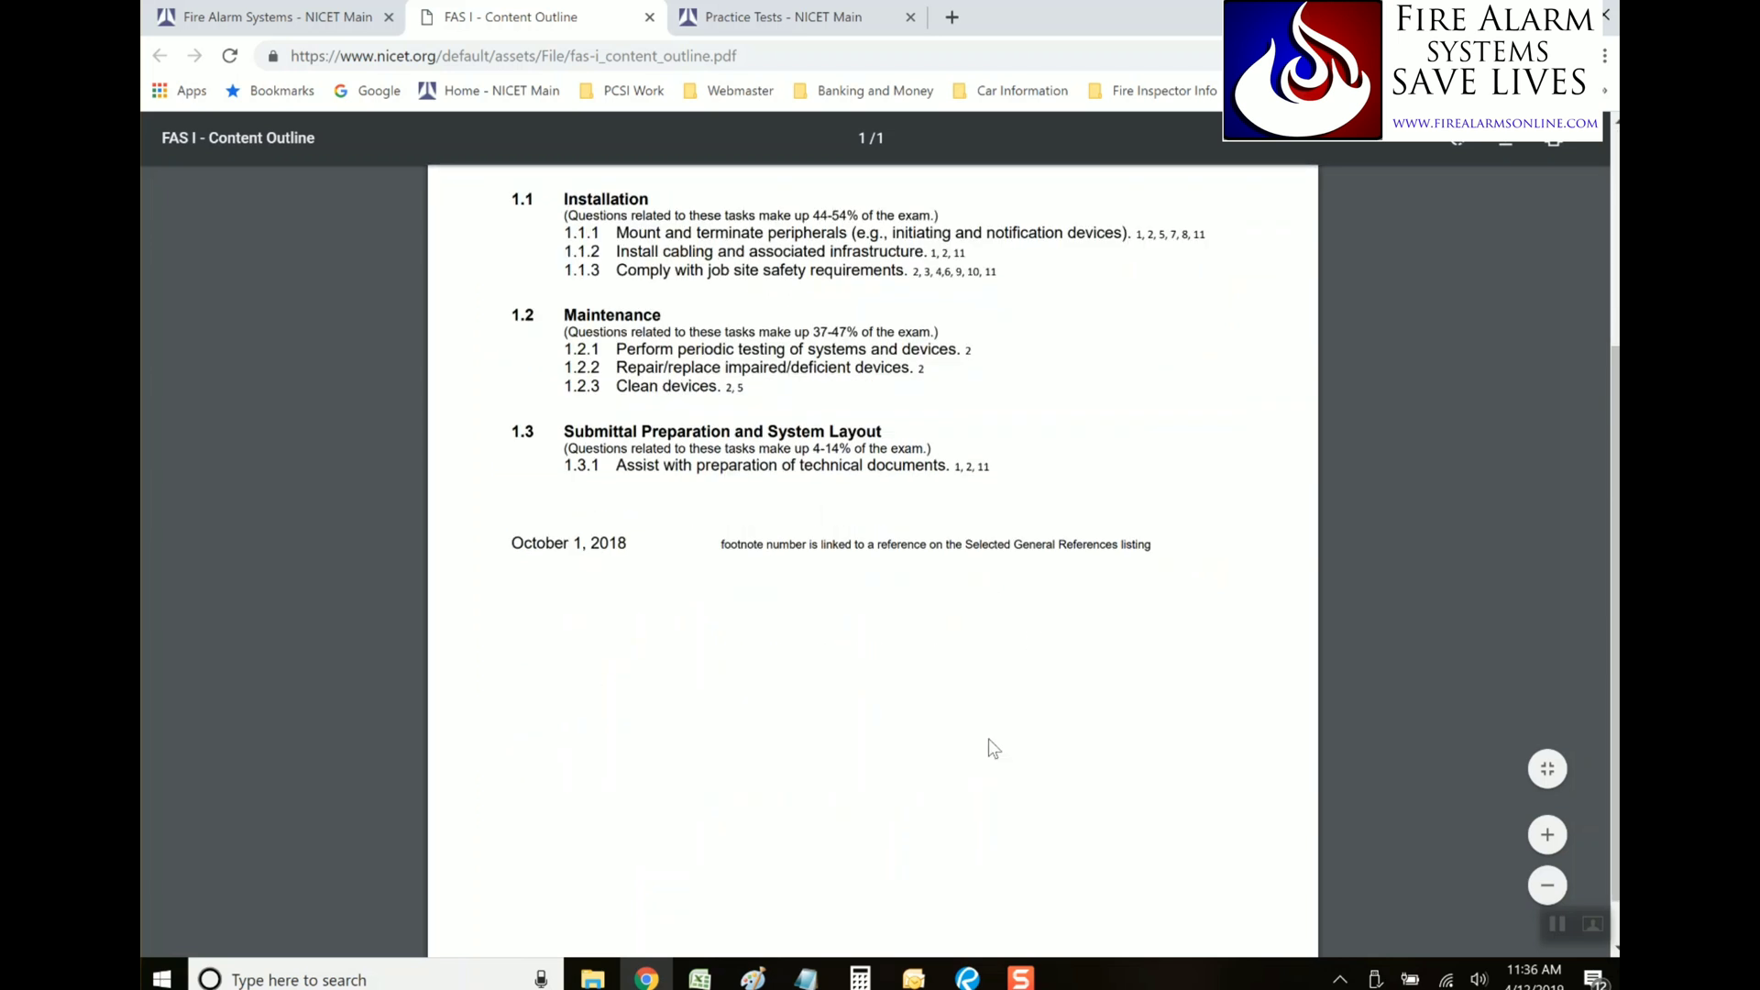
scroll(987, 746, up, 3)
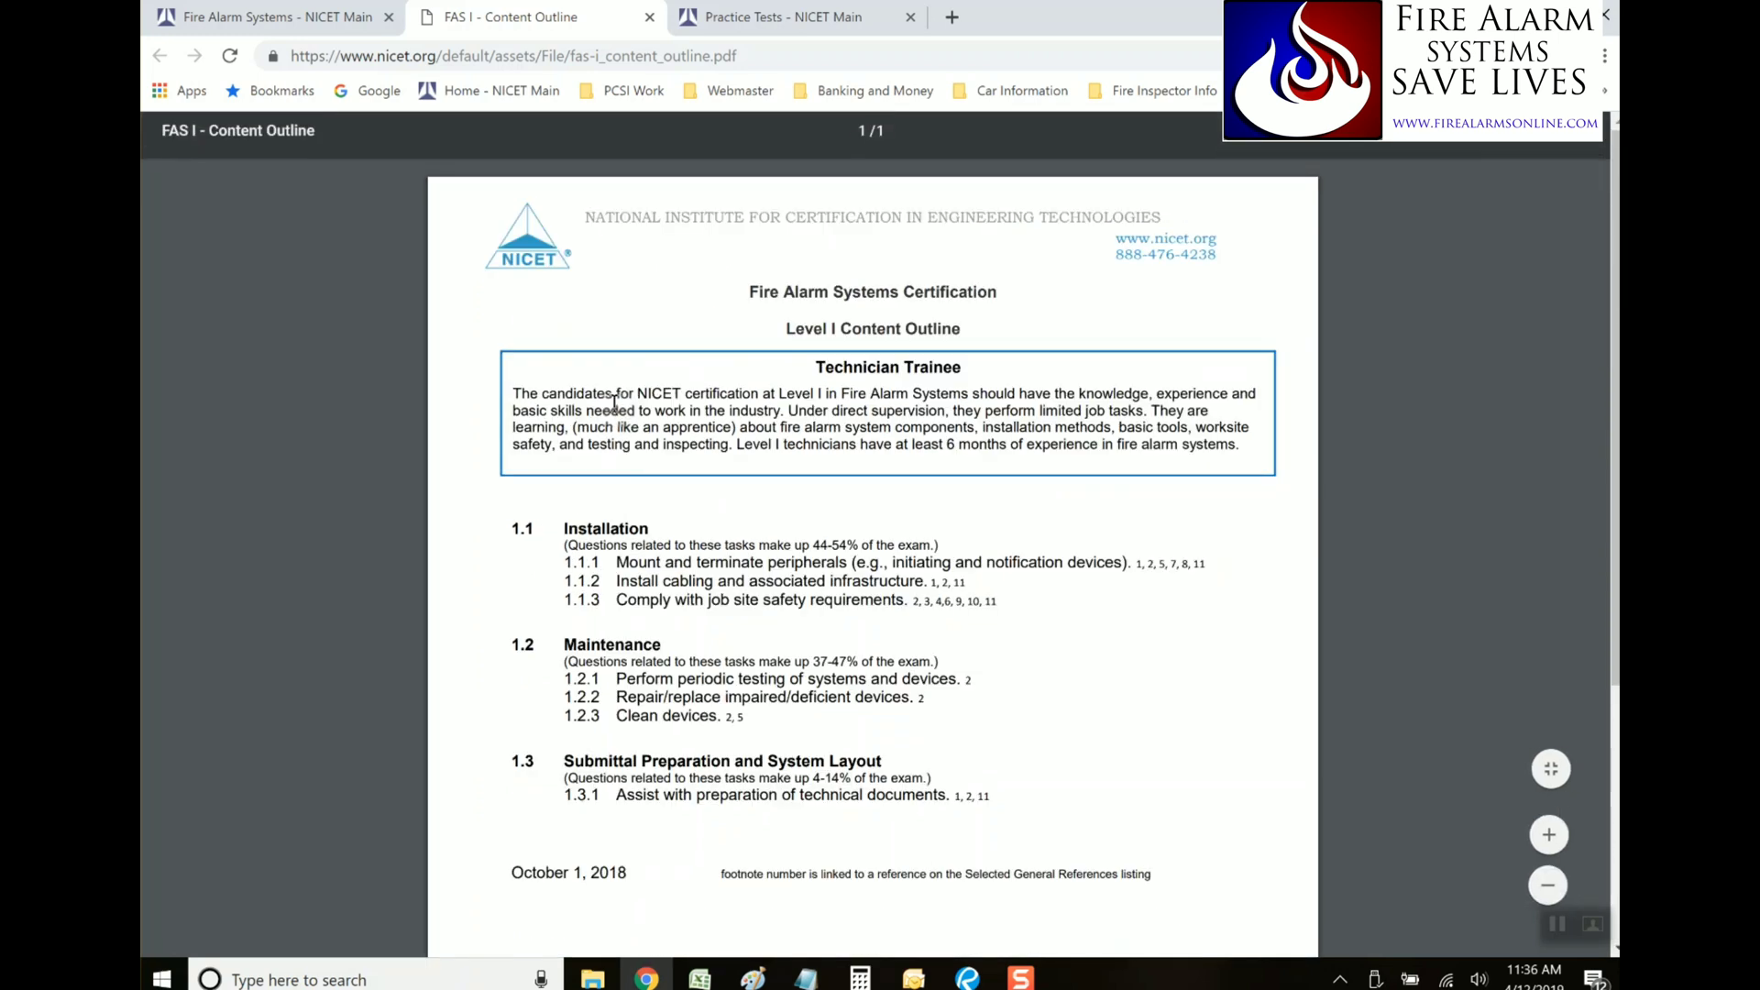
Return to the Fire Alarm Systems page, highlight the Reference Materials heading and open its Level I reference list
click(296, 16)
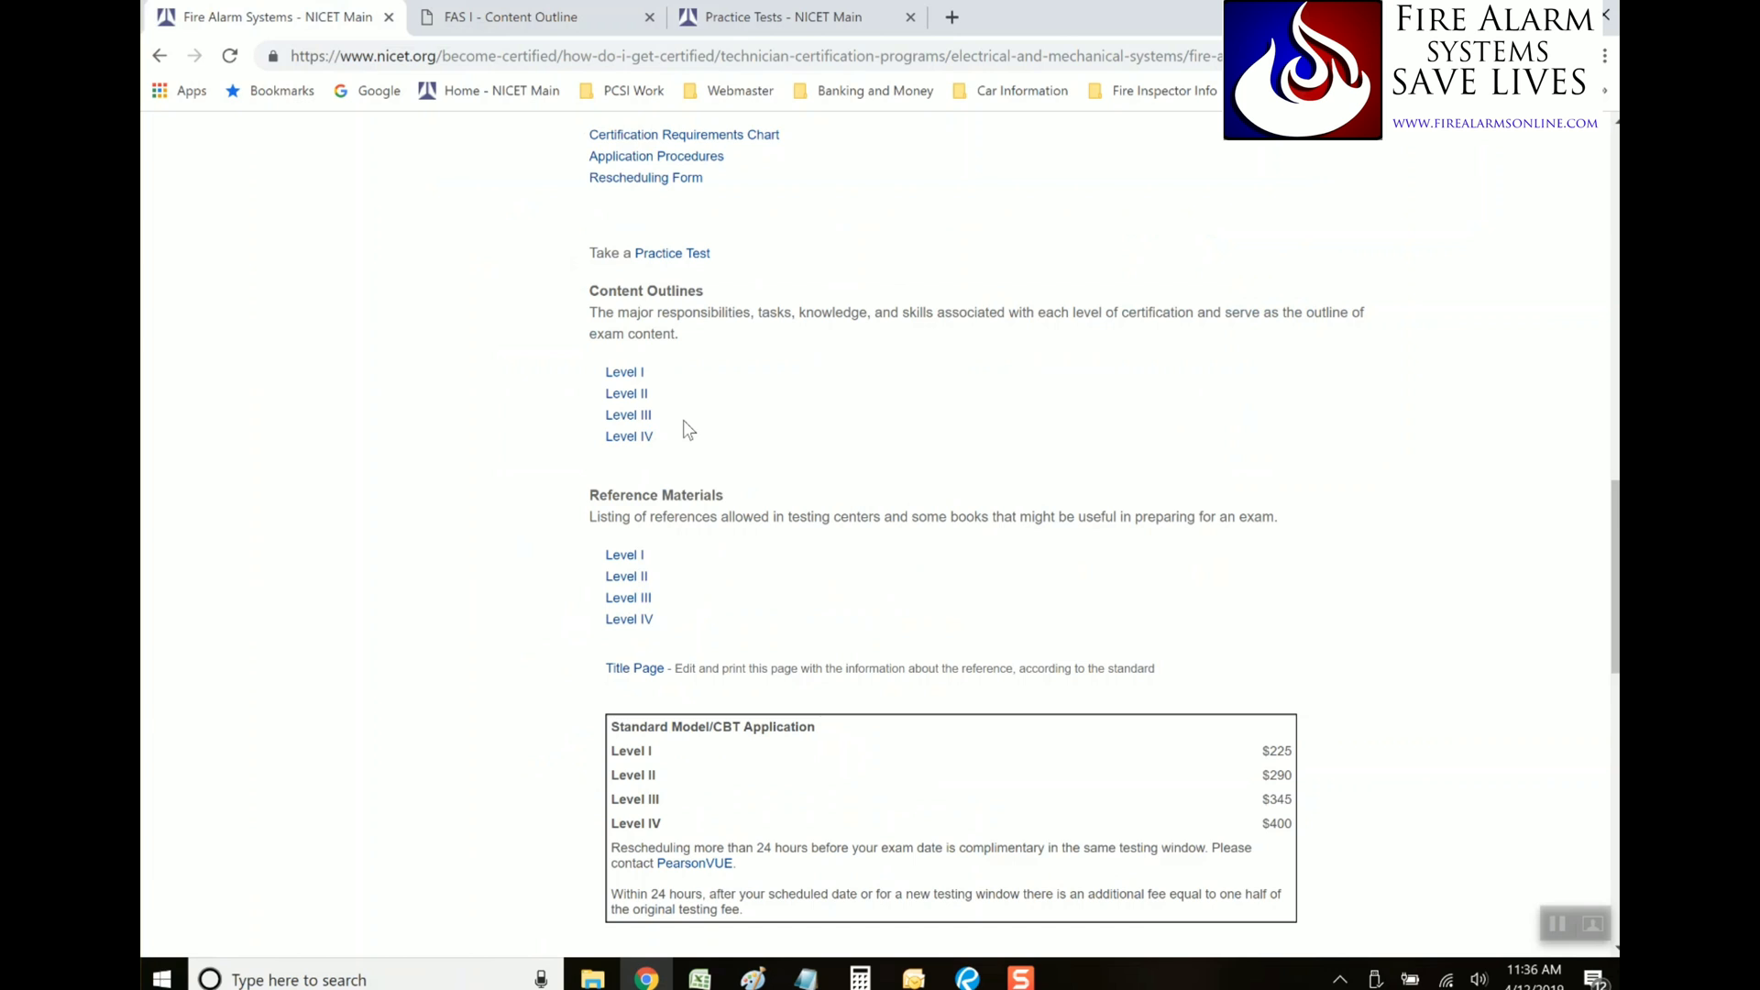
drag(590, 495, 721, 492)
click(595, 492)
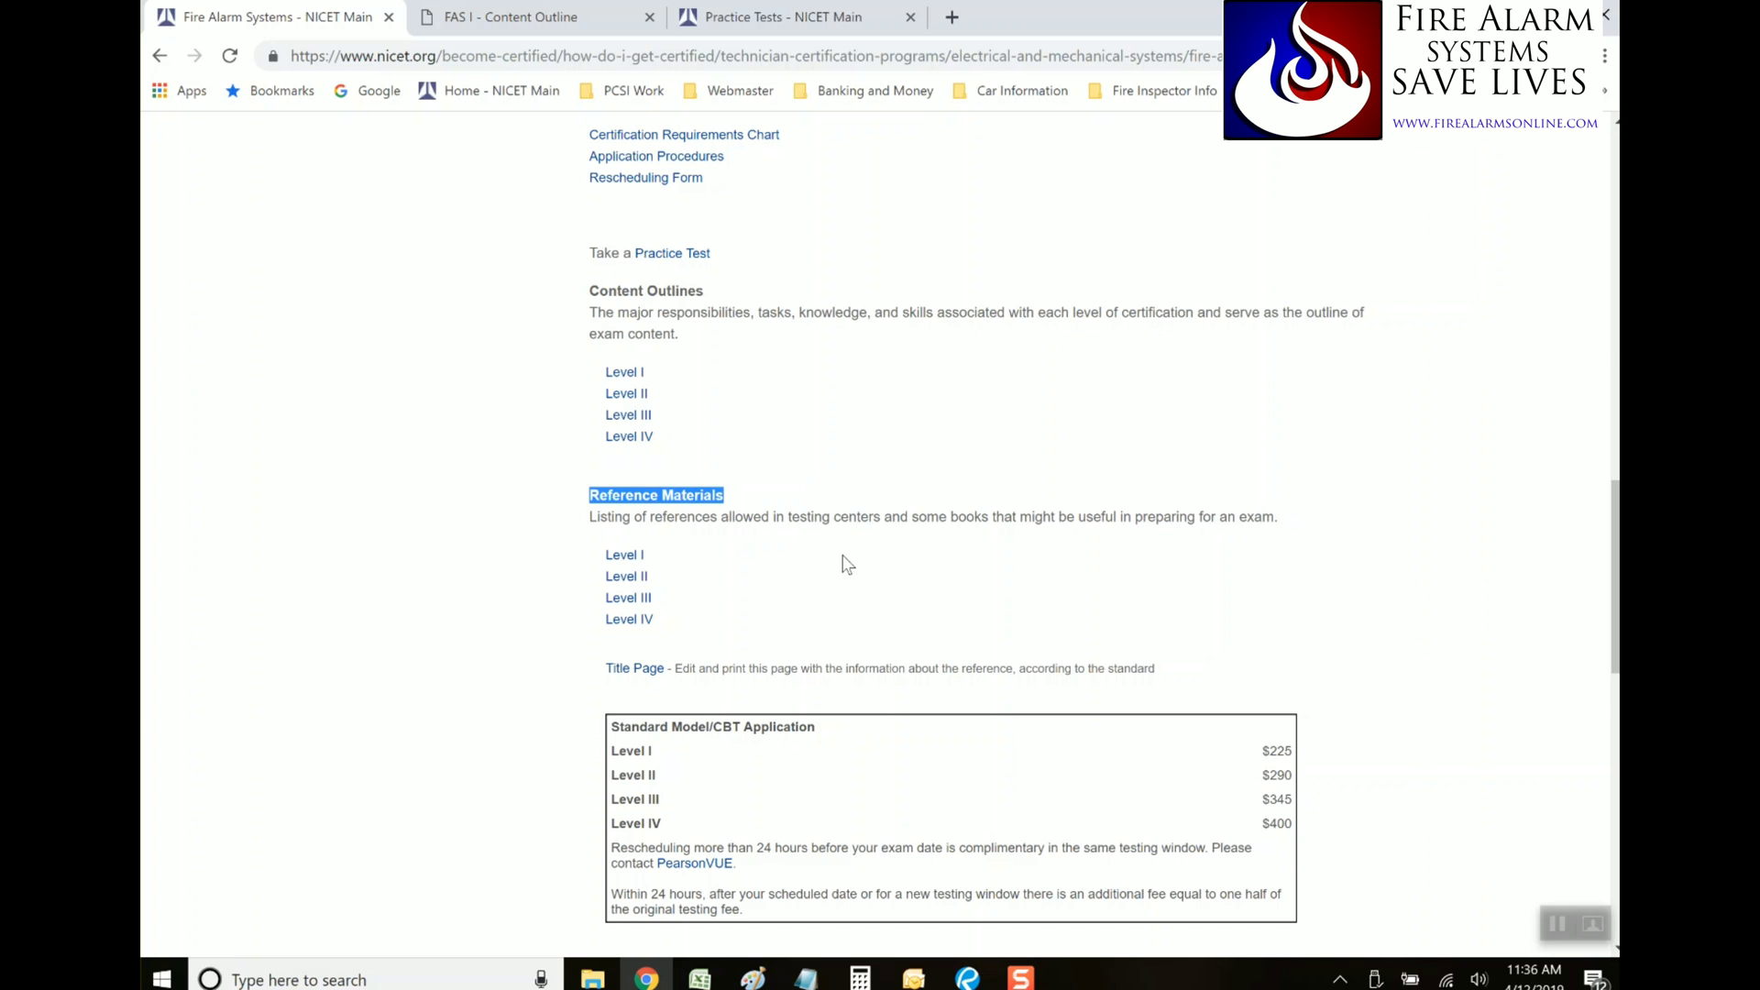
click(625, 556)
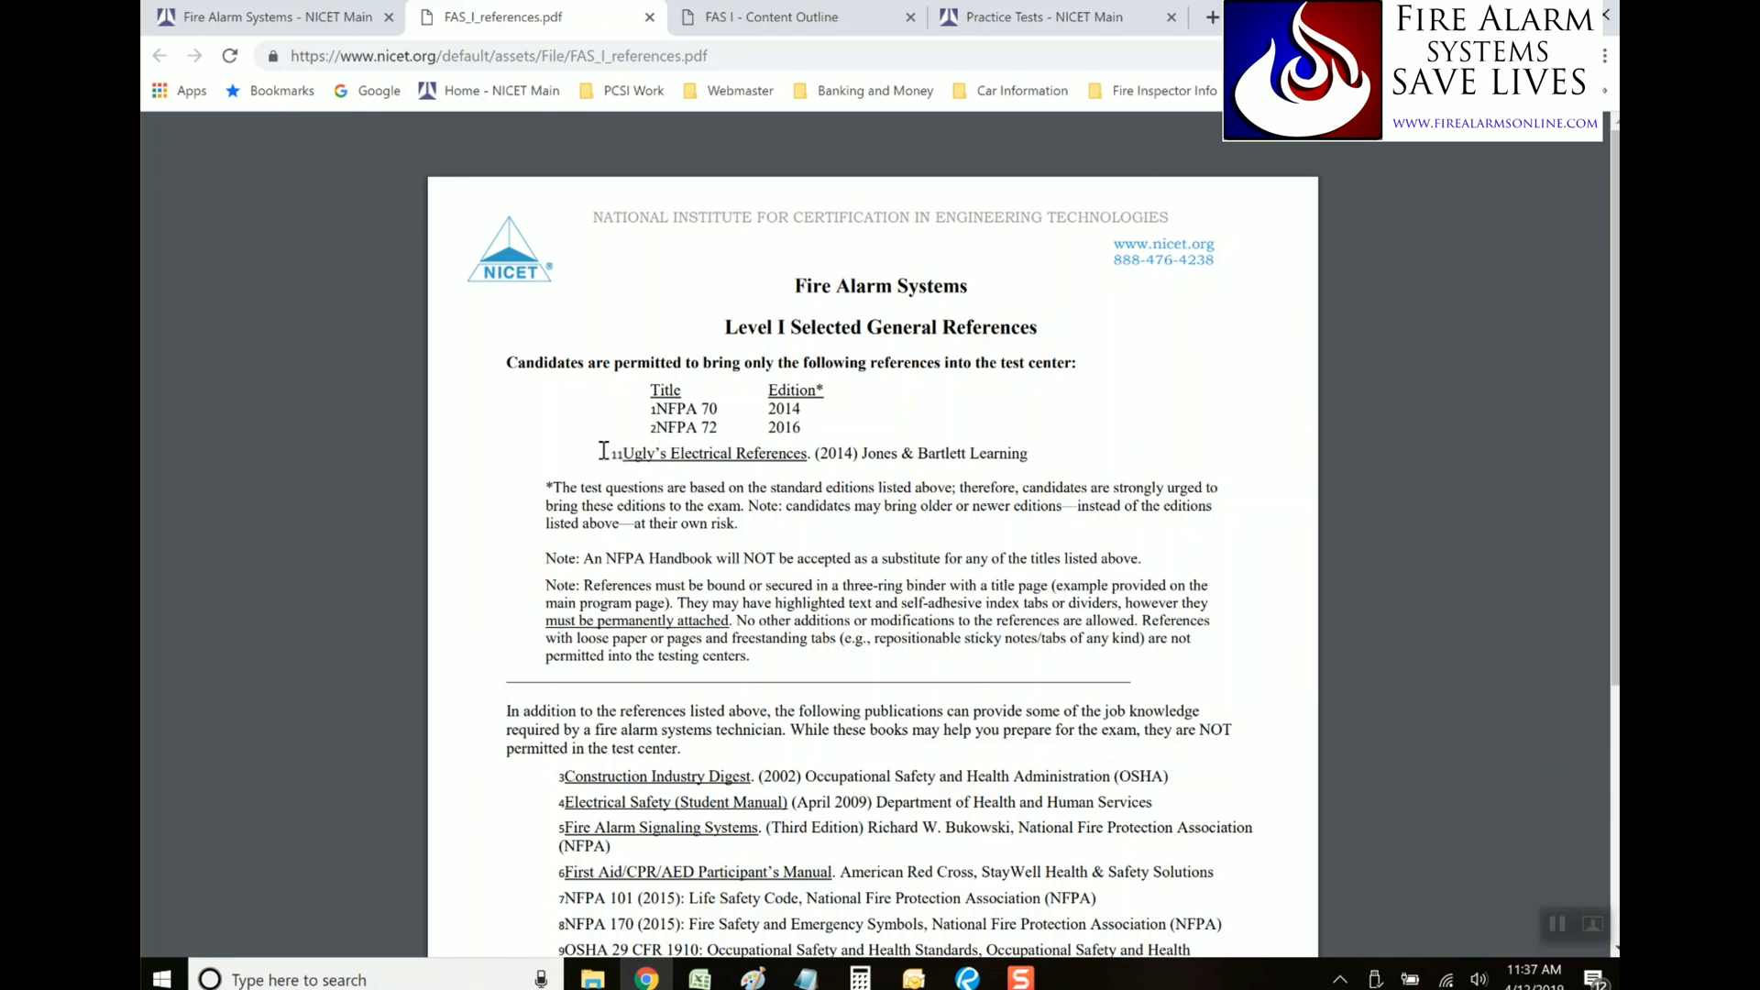
Review the Level I references permitted in the test center and the additional publications suggested for exam preparation
scroll(547, 514, down, 3)
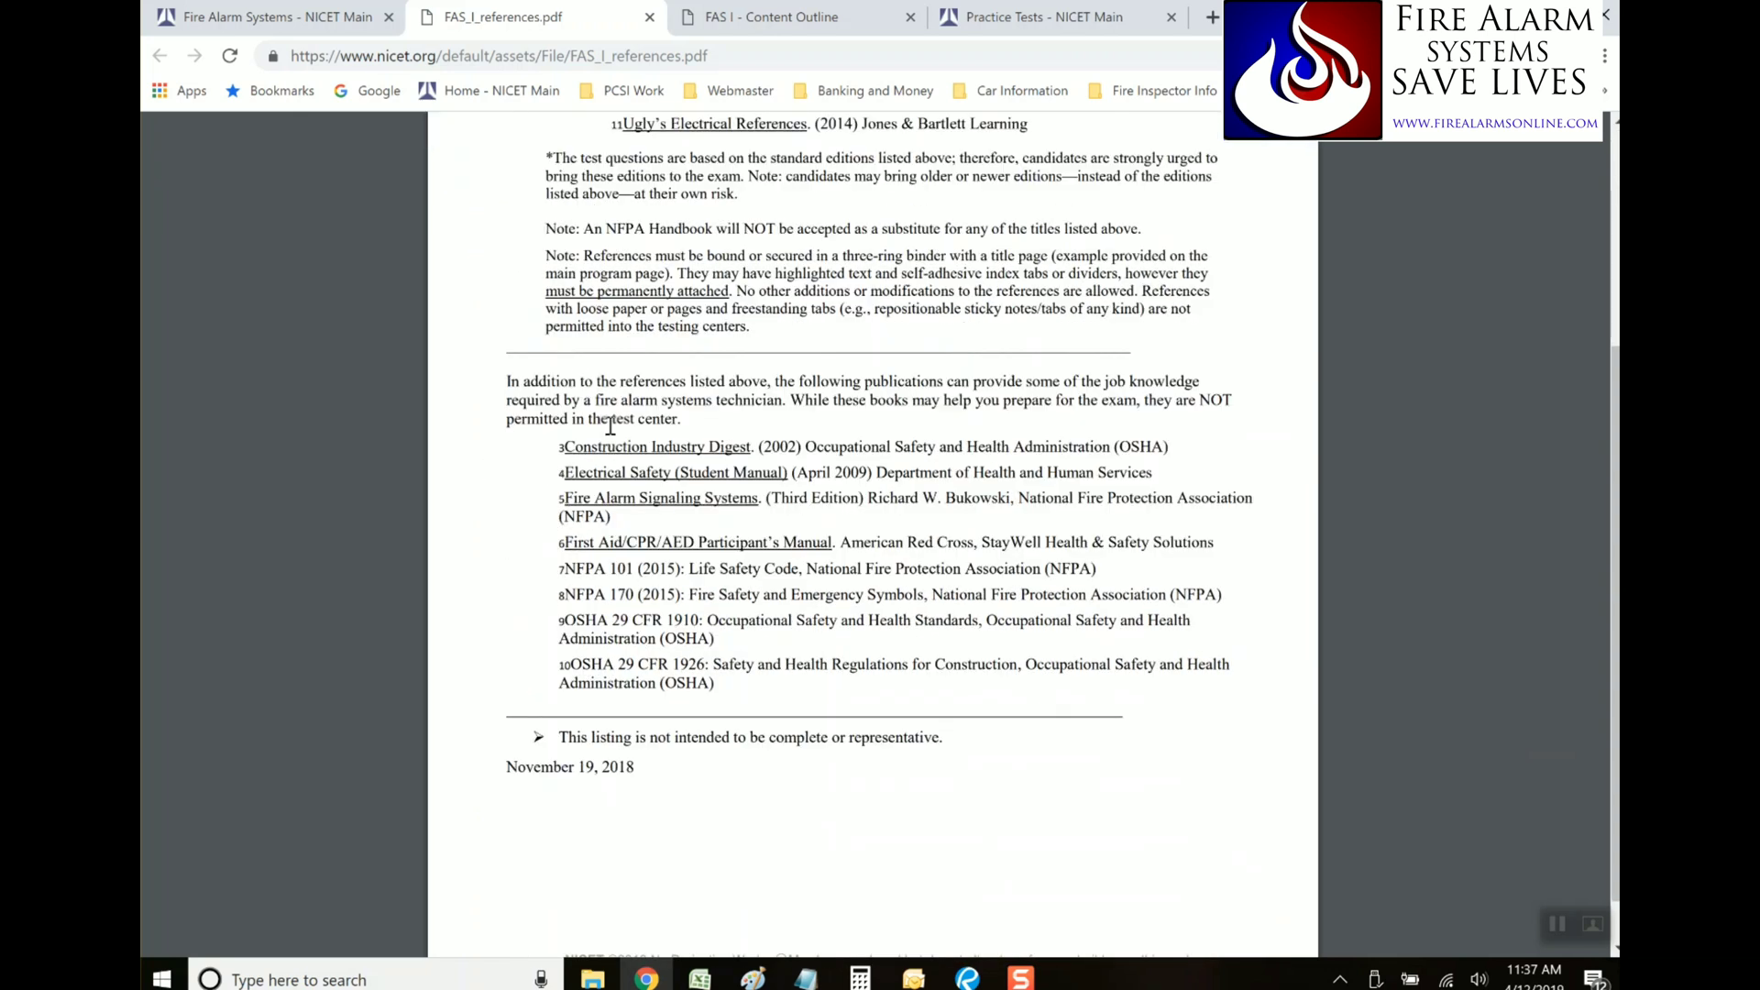
scroll(623, 429, up, 3)
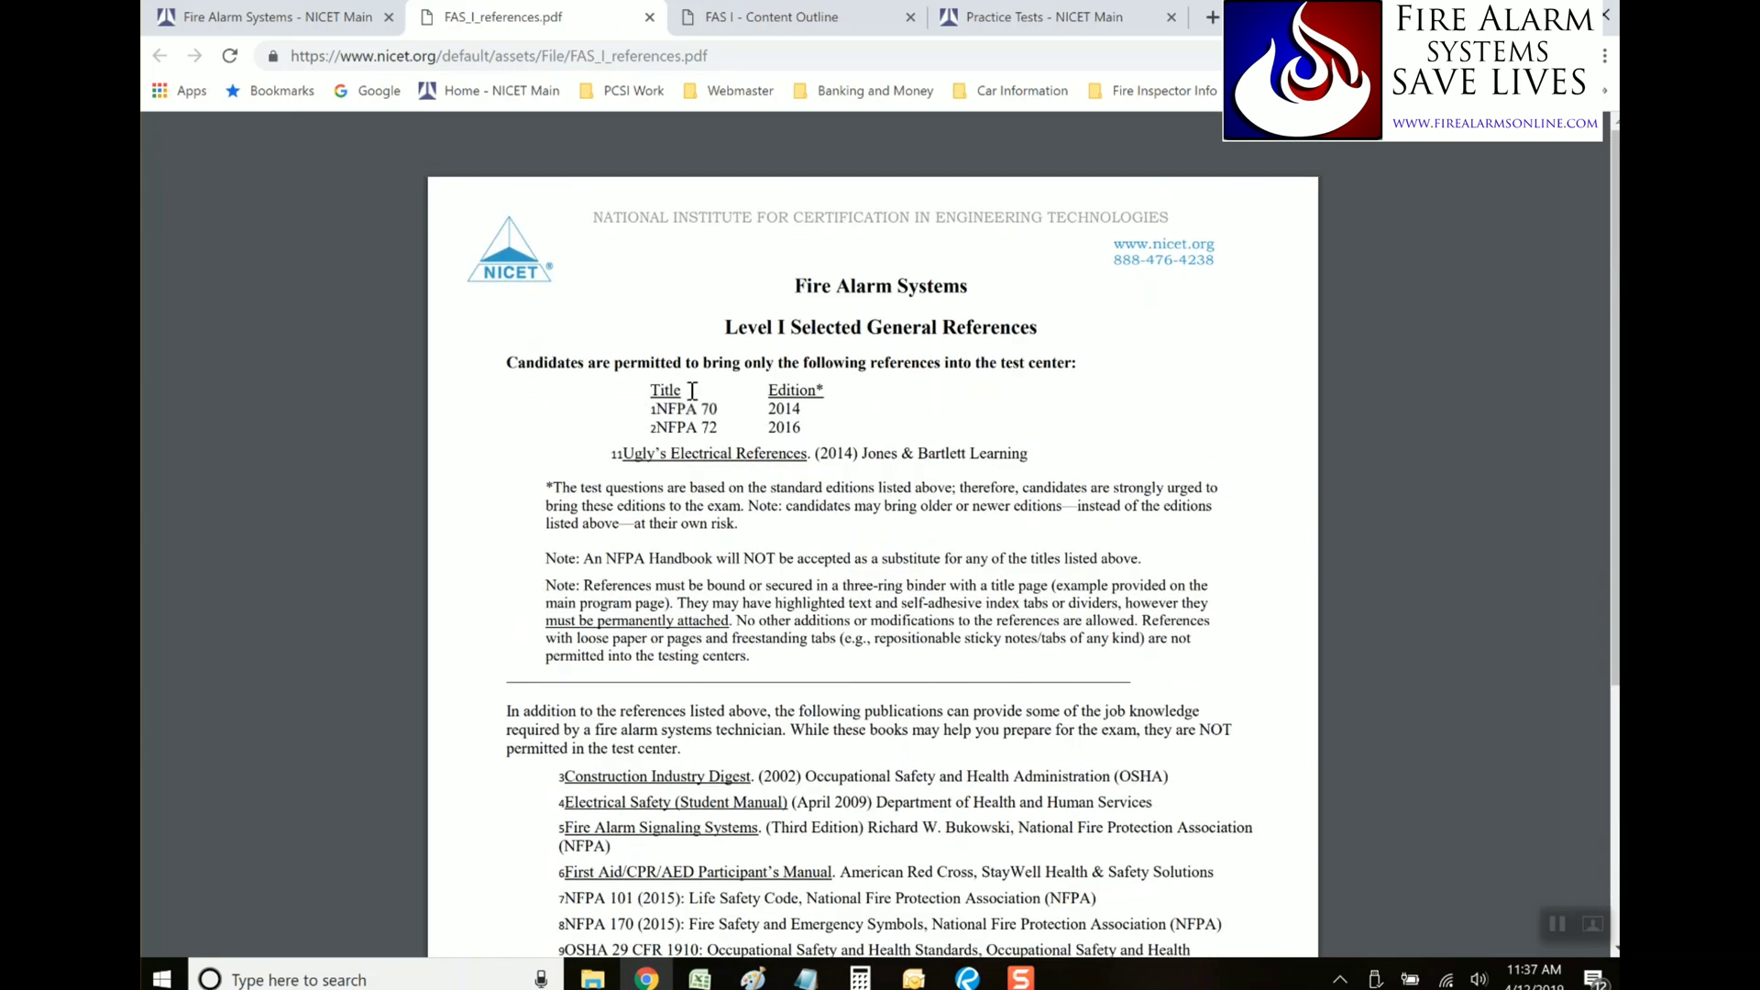
scroll(818, 480, down, 3)
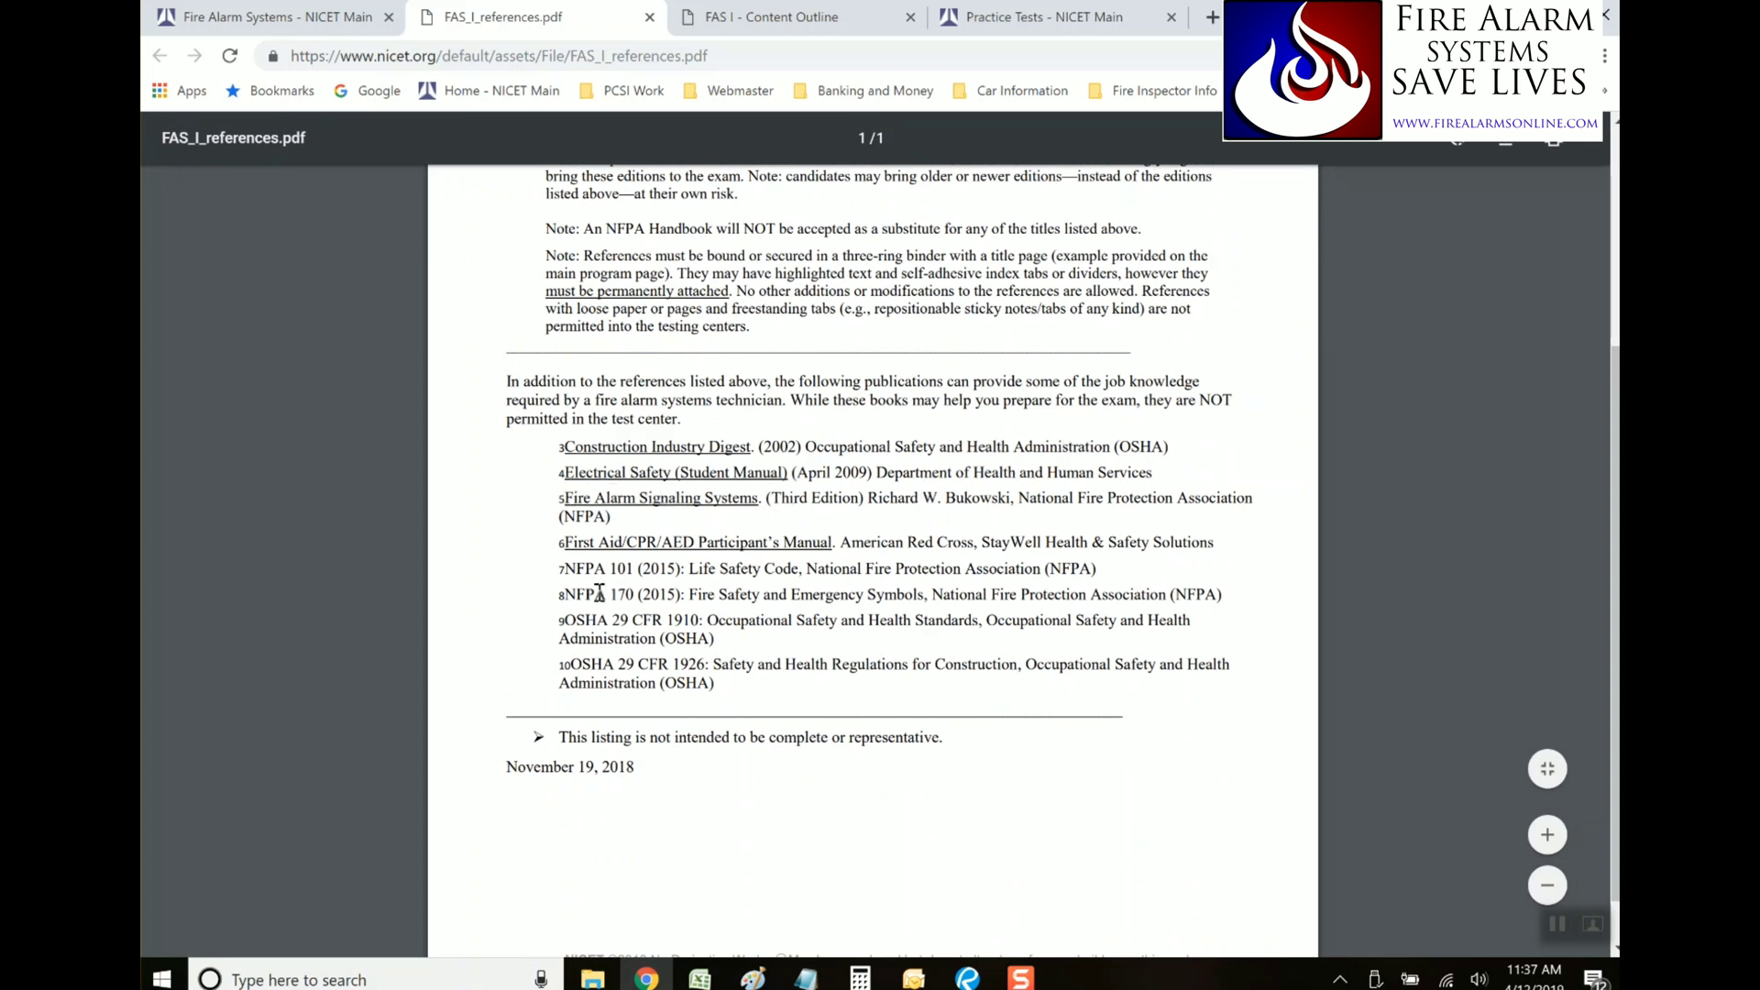
scroll(780, 634, up, 1)
scroll(814, 632, up, 4)
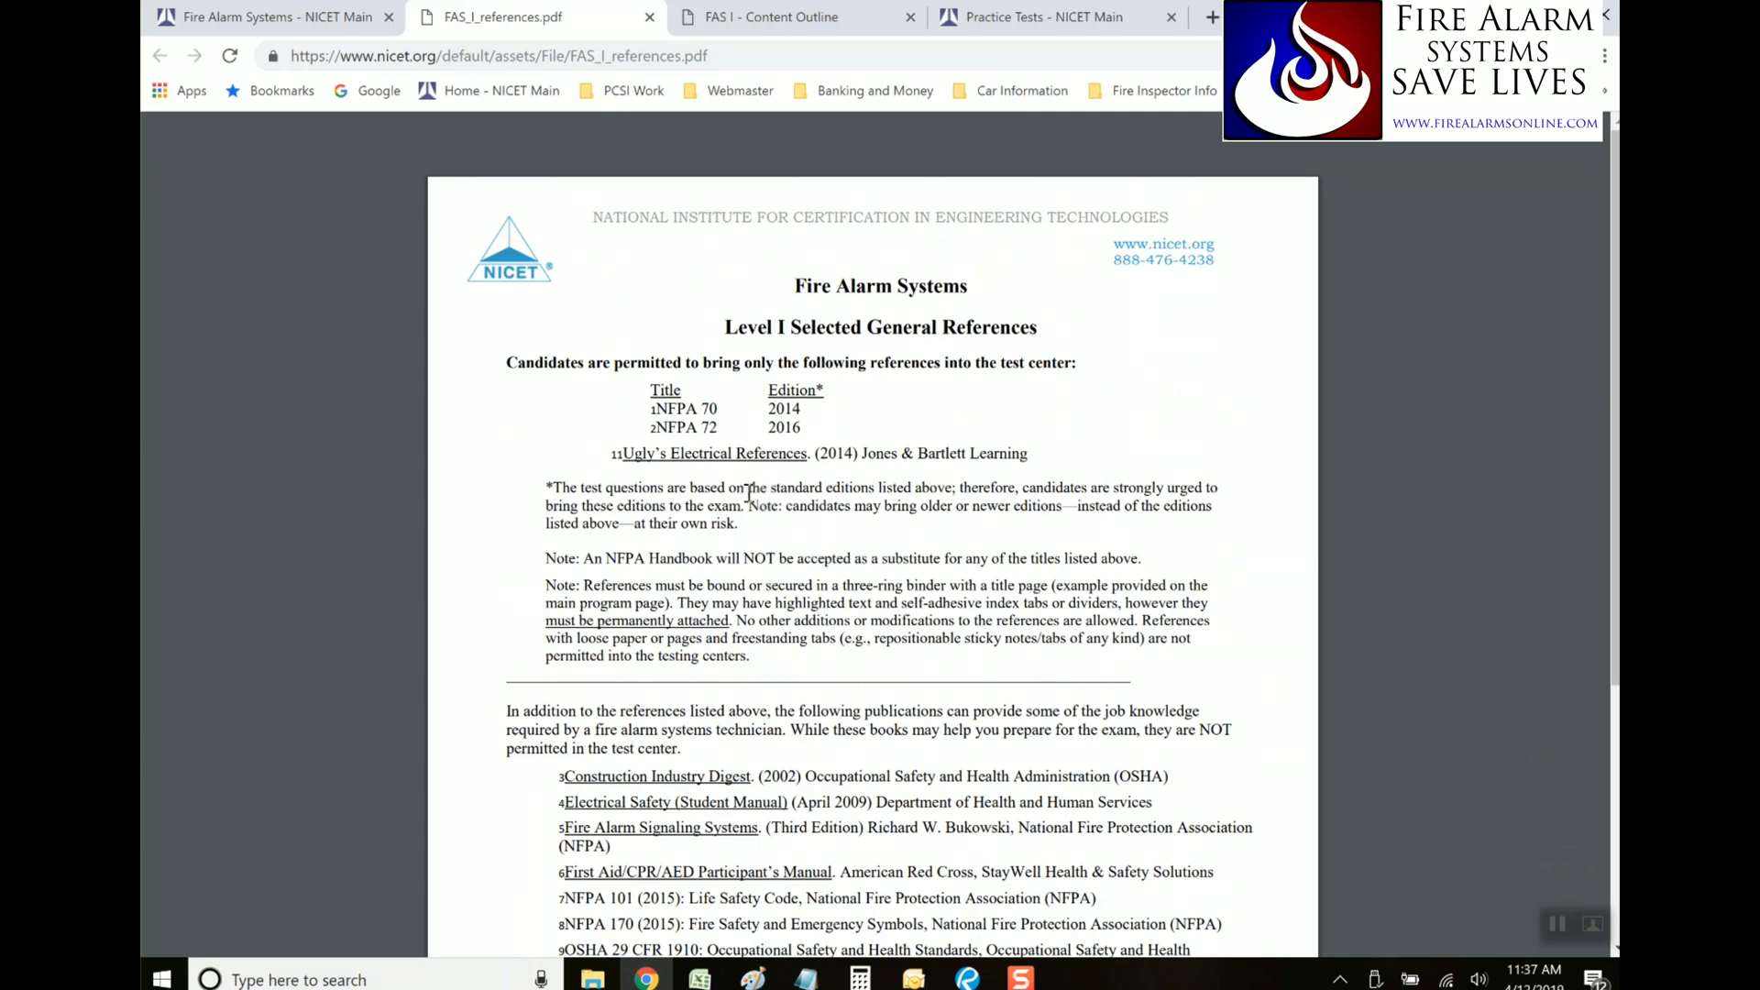
Return to the Fire Alarm Systems page and review the application fees, exam question counts and durations, test format and calculator rules
click(266, 17)
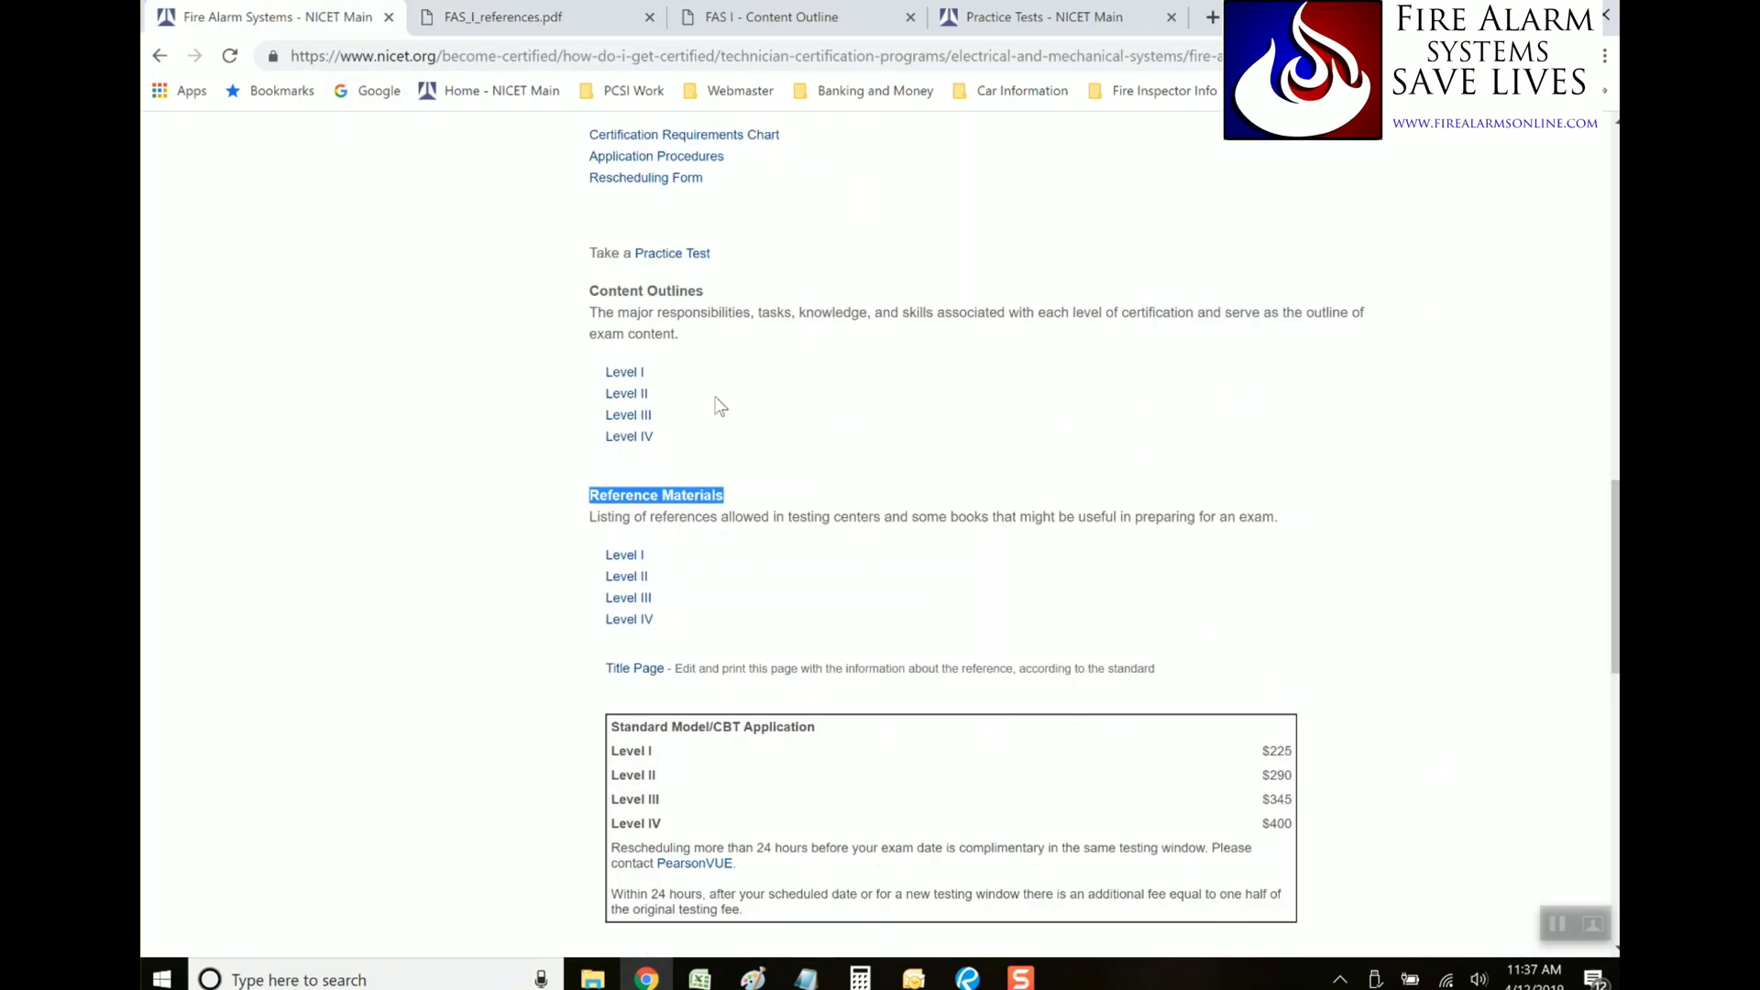
scroll(804, 312, up, 2)
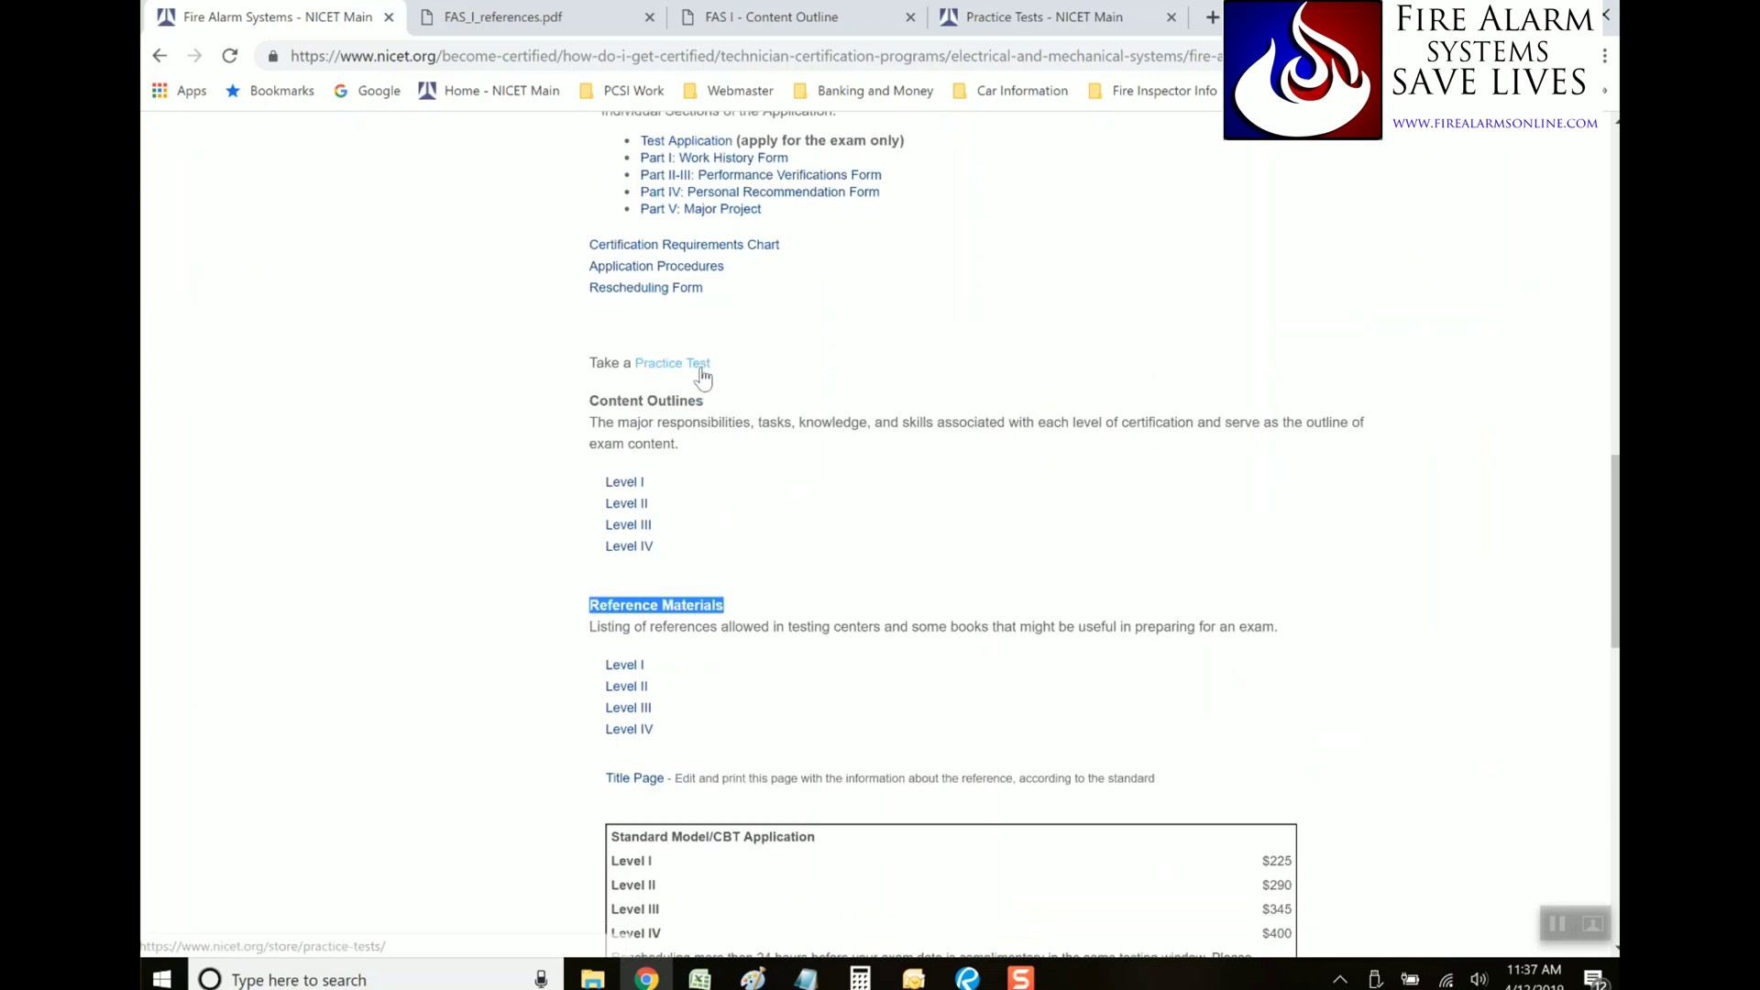
scroll(779, 460, down, 1)
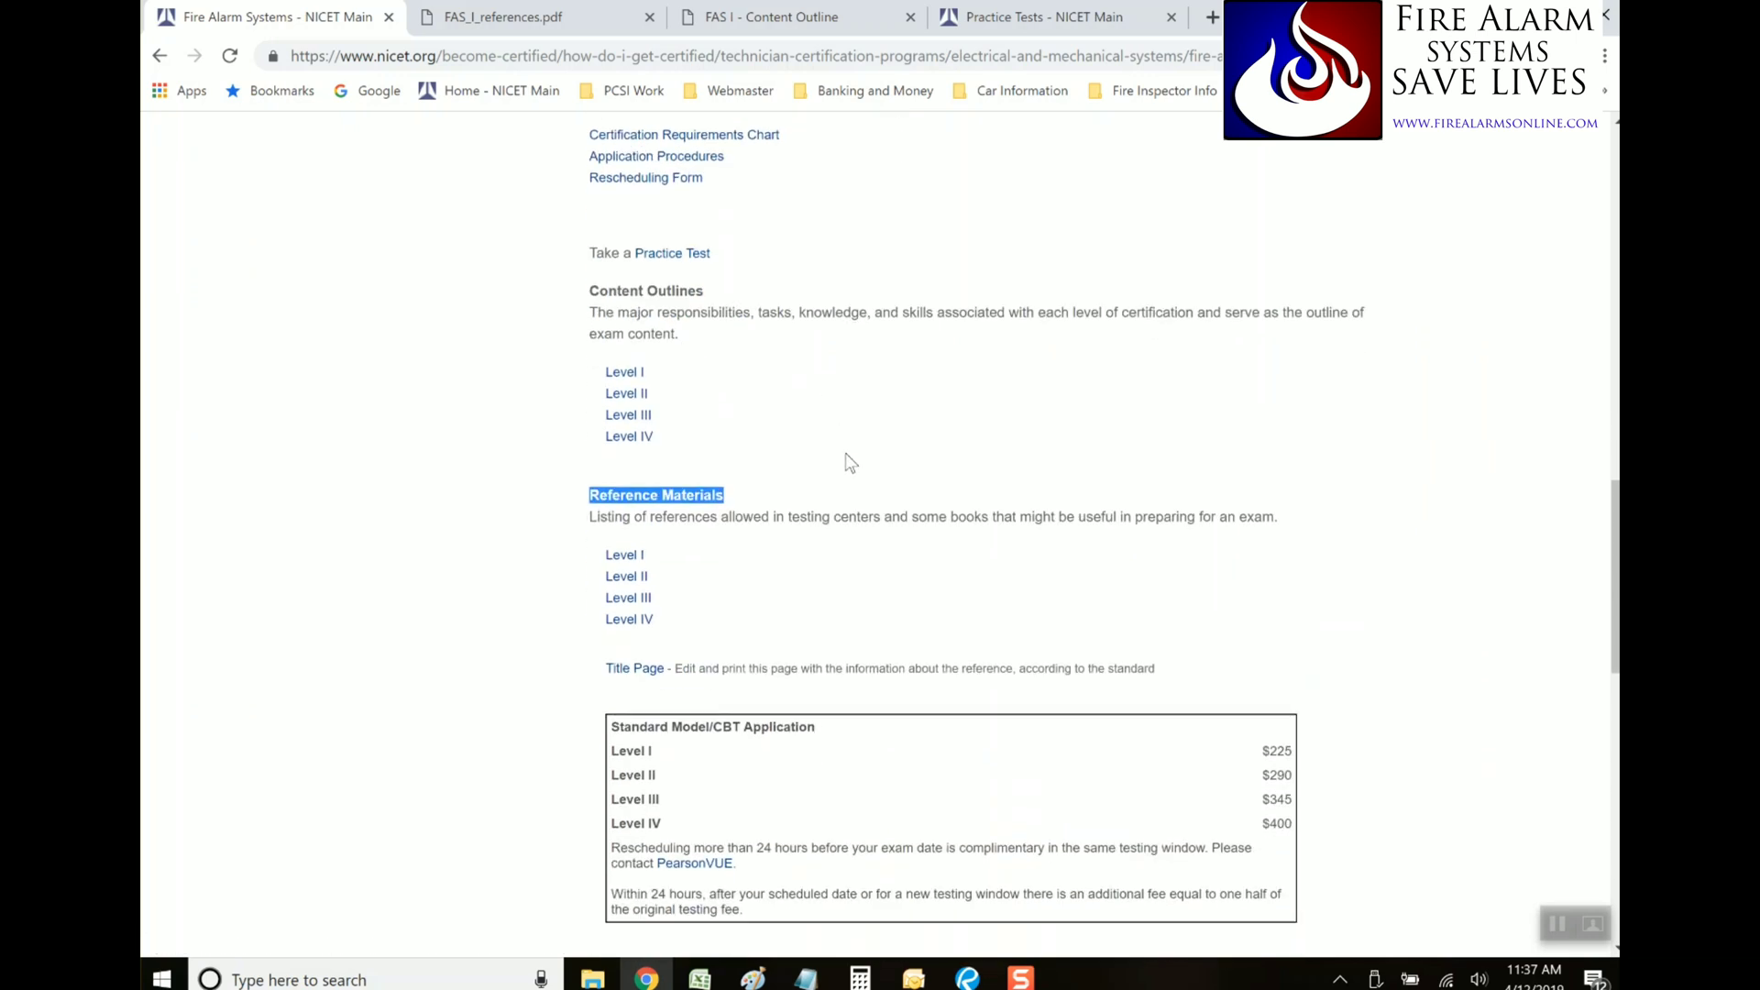
scroll(708, 529, down, 2)
scroll(709, 532, down, 1)
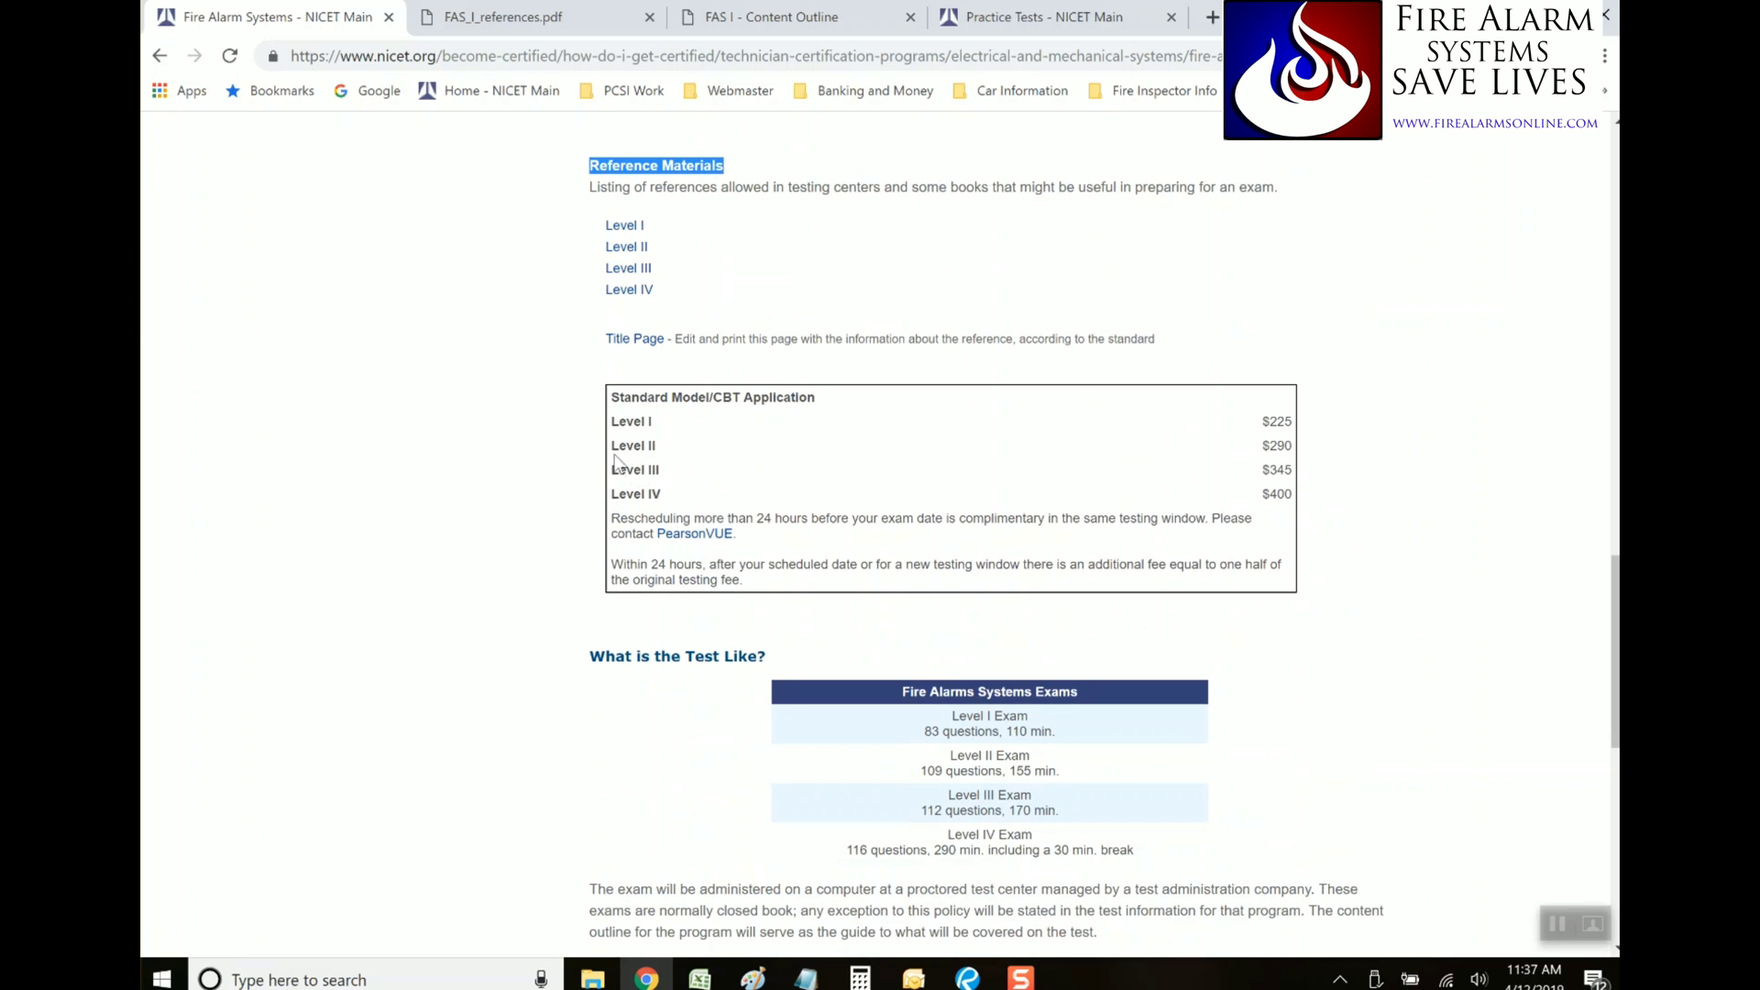
click(514, 442)
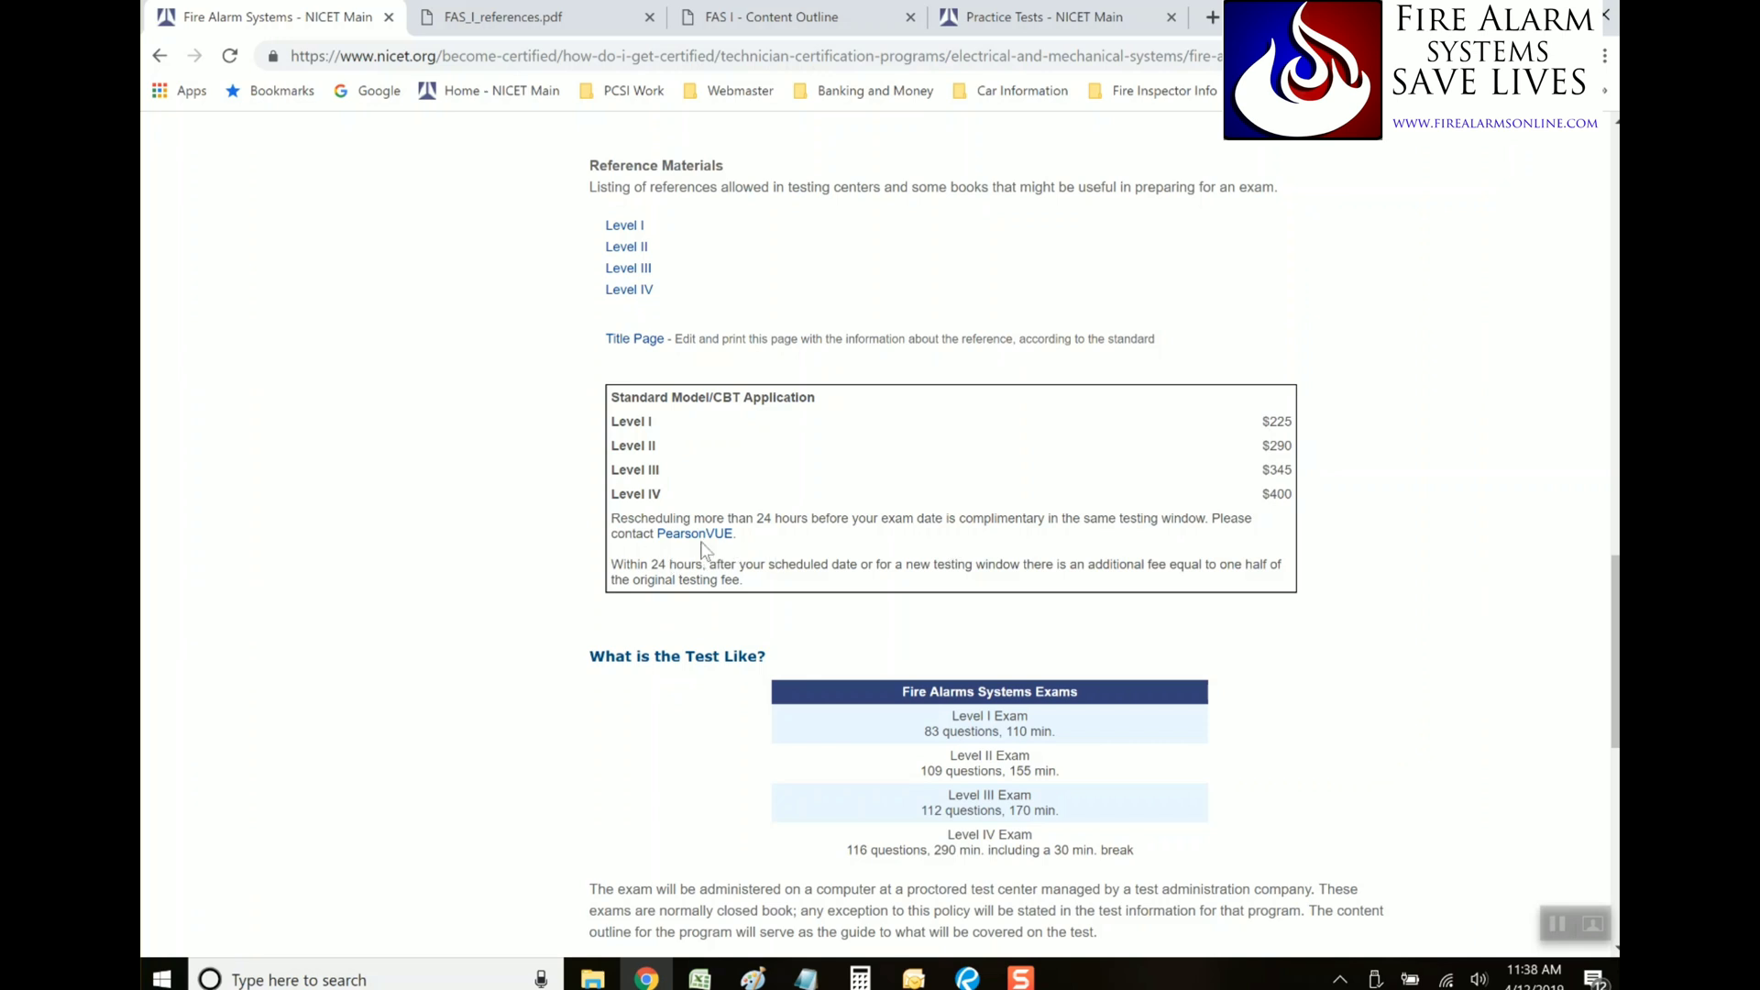
scroll(541, 578, down, 2)
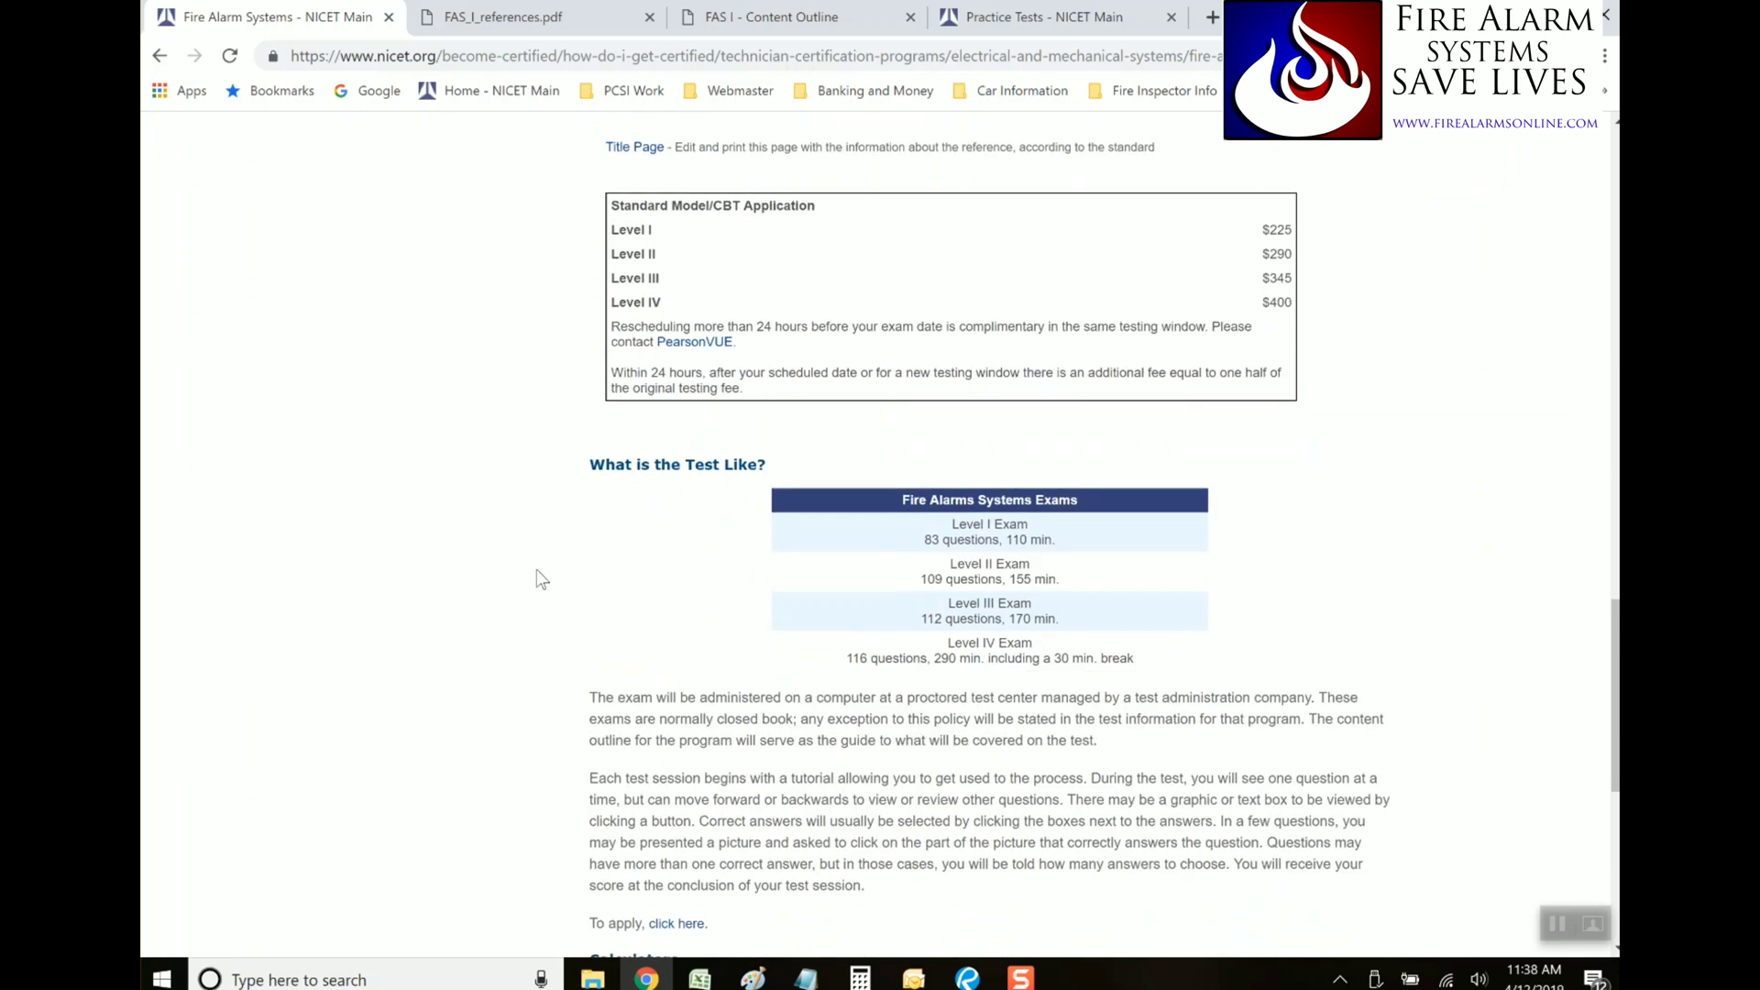
scroll(538, 573, down, 2)
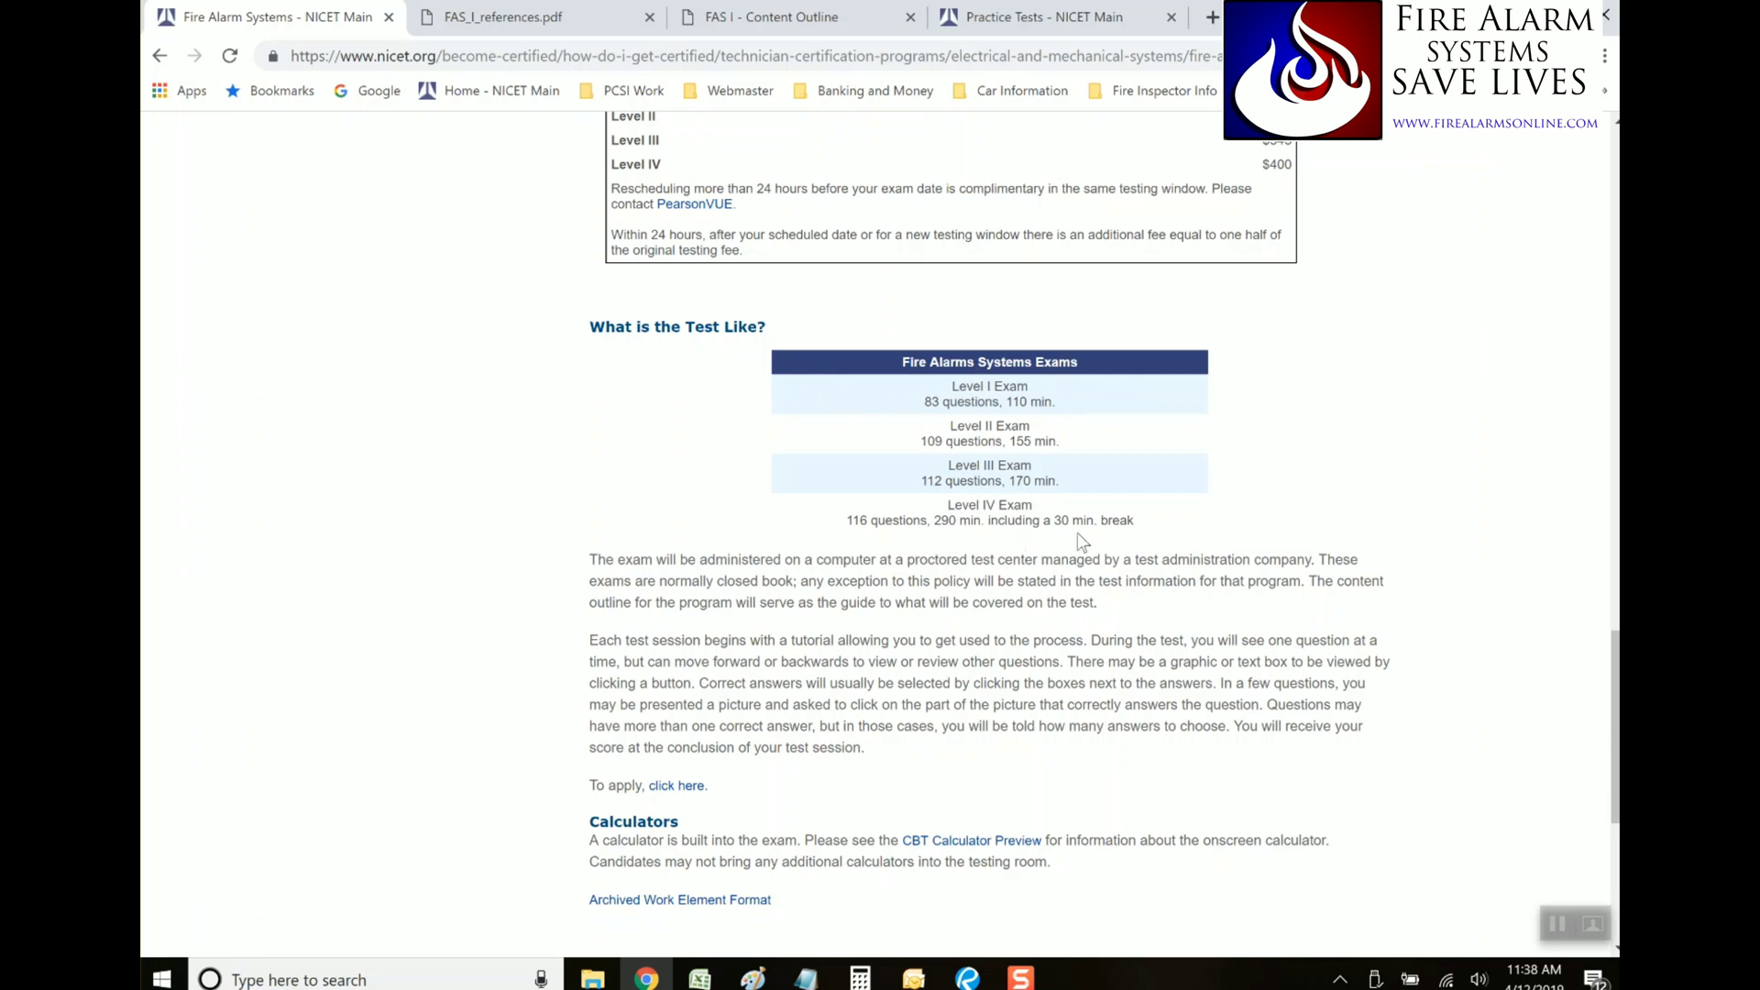
scroll(1082, 541, down, 3)
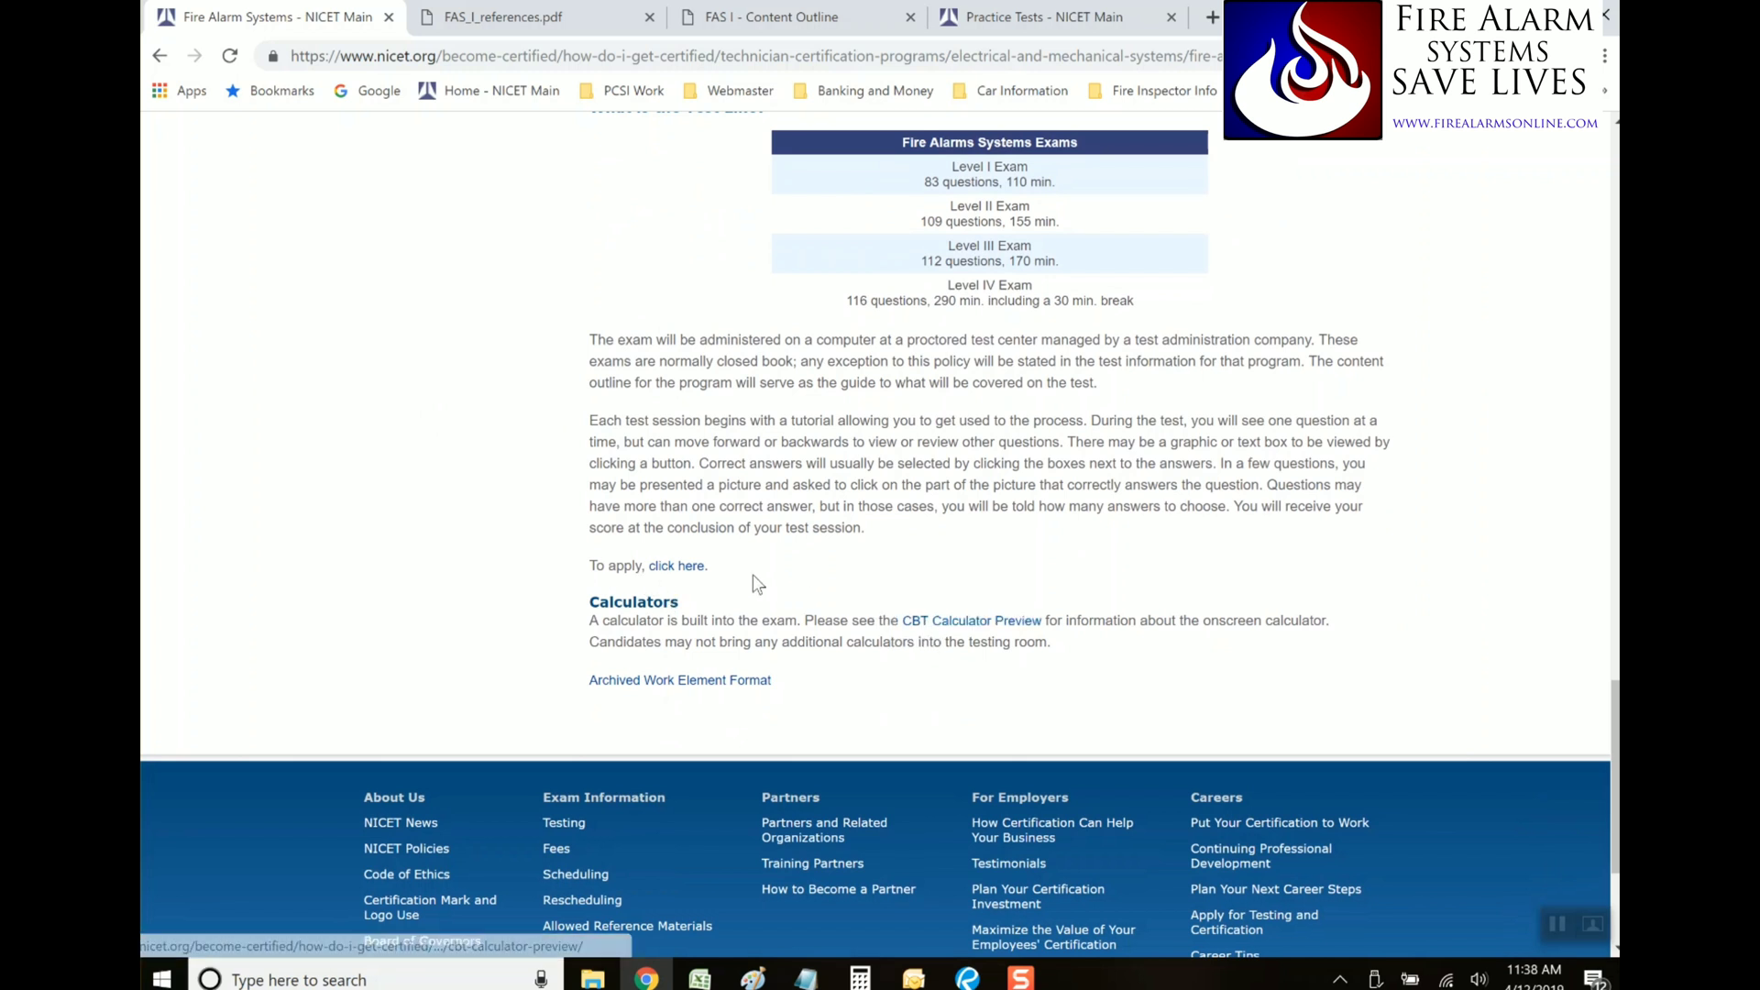
Open the CBT Calculator Preview from the Calculators section and review the standard calculator and its mode functions
click(931, 623)
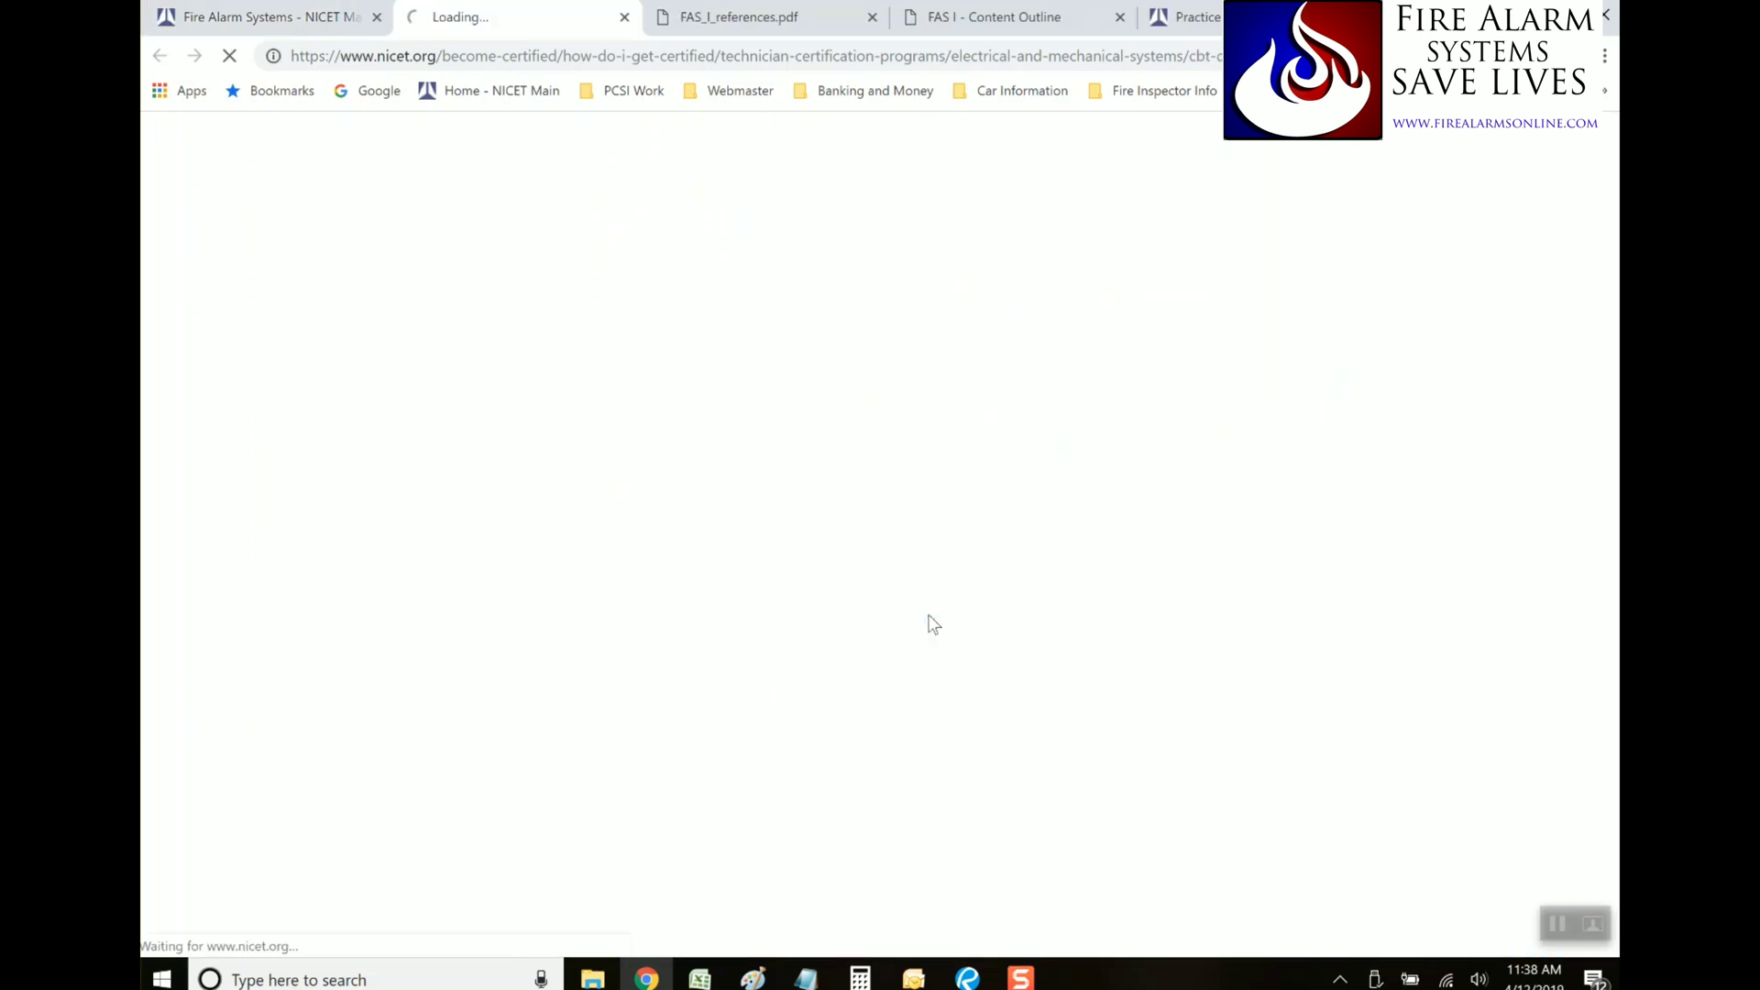
scroll(1011, 645, down, 2)
scroll(1011, 645, down, 3)
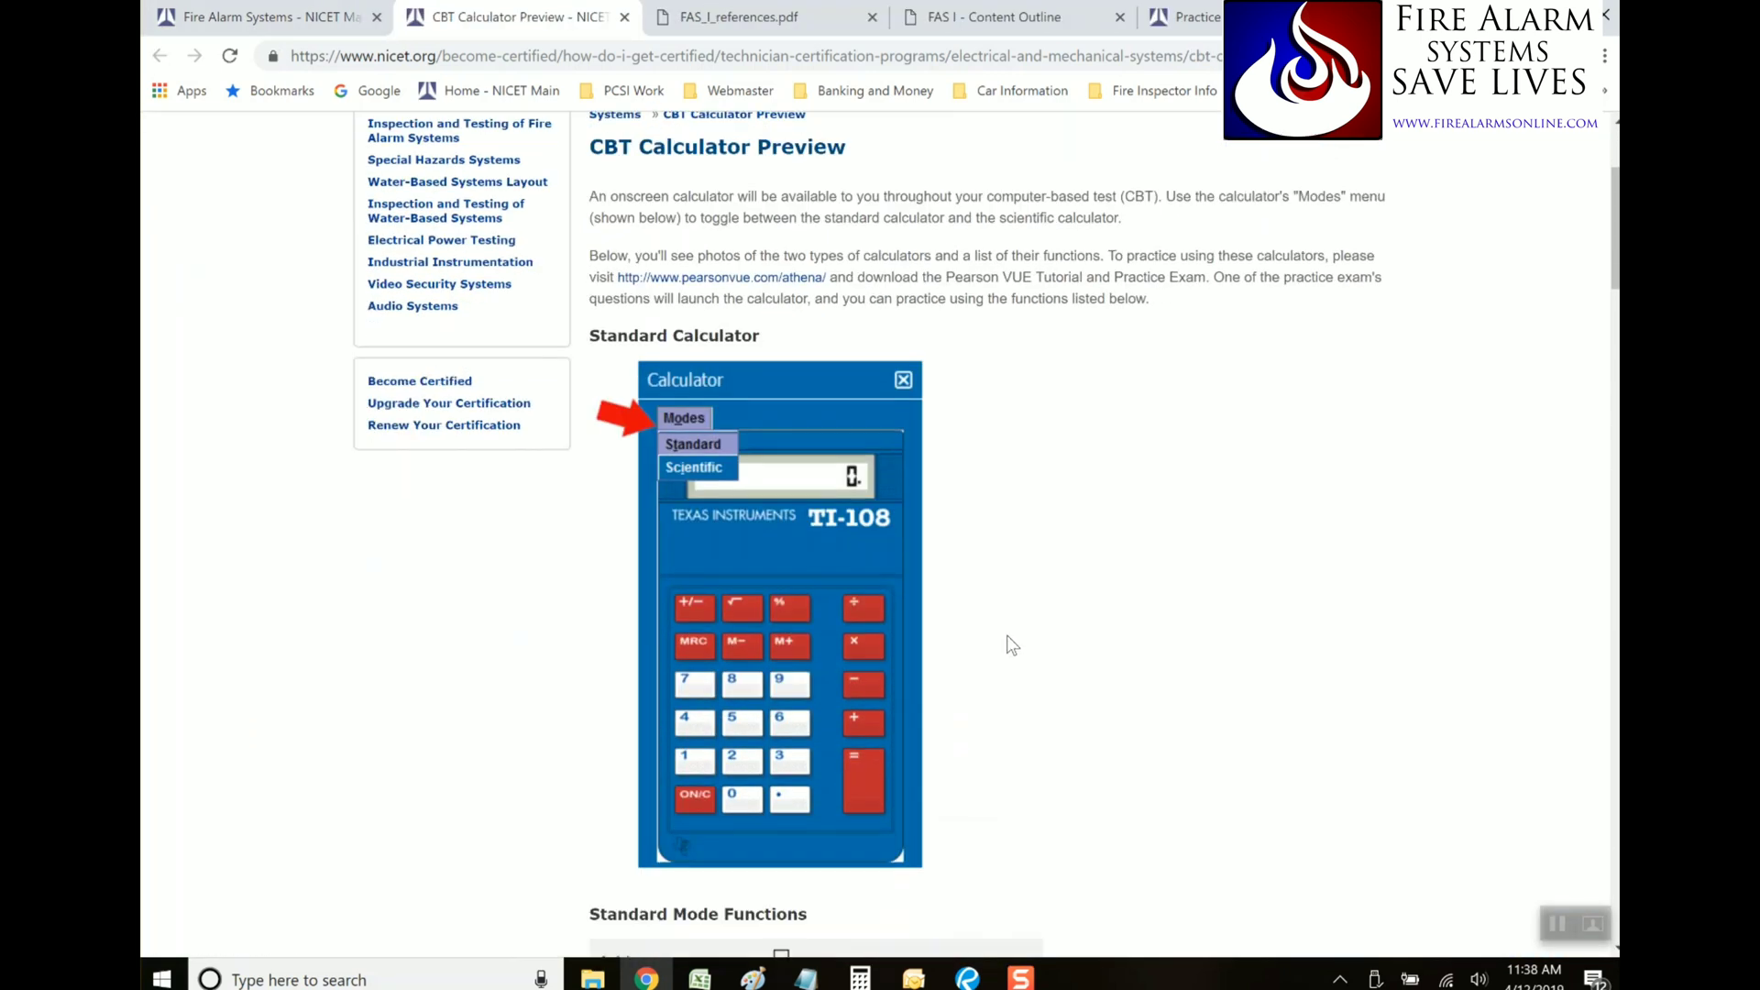
scroll(1137, 637, down, 6)
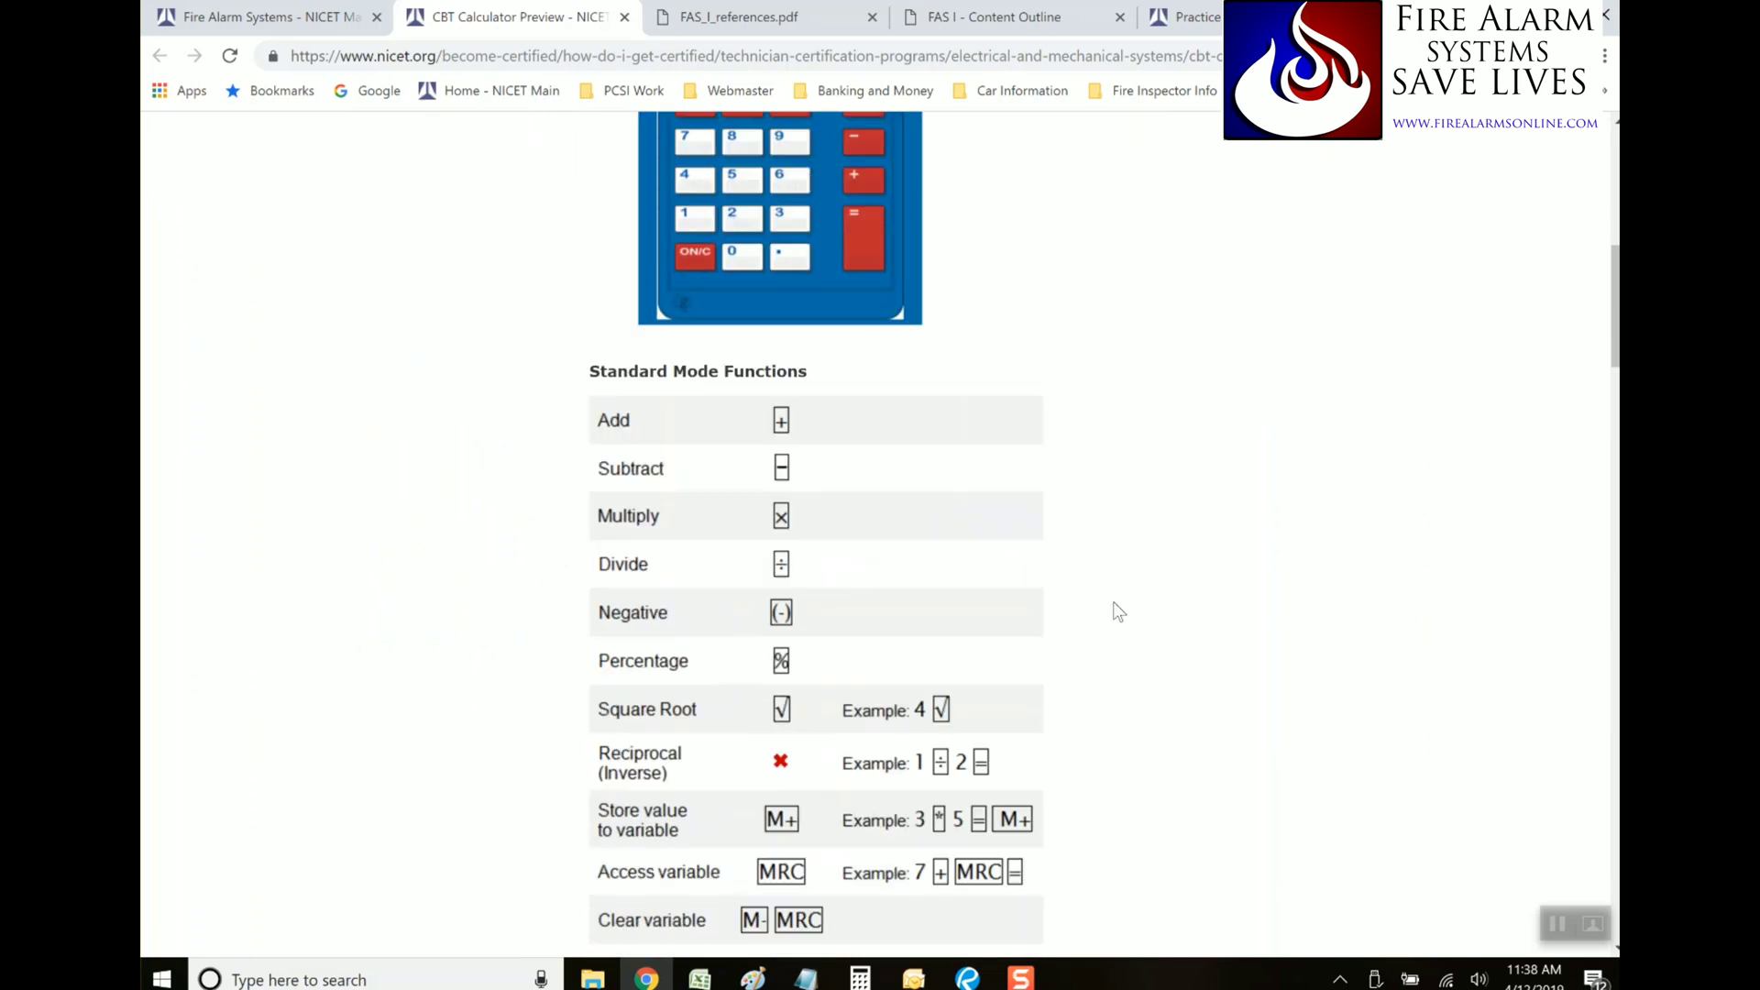
Examine the scientific calculator's functions, notation, fractions, powers and answer toggle, and return to the start of the calculator preview
scroll(1080, 433, down, 9)
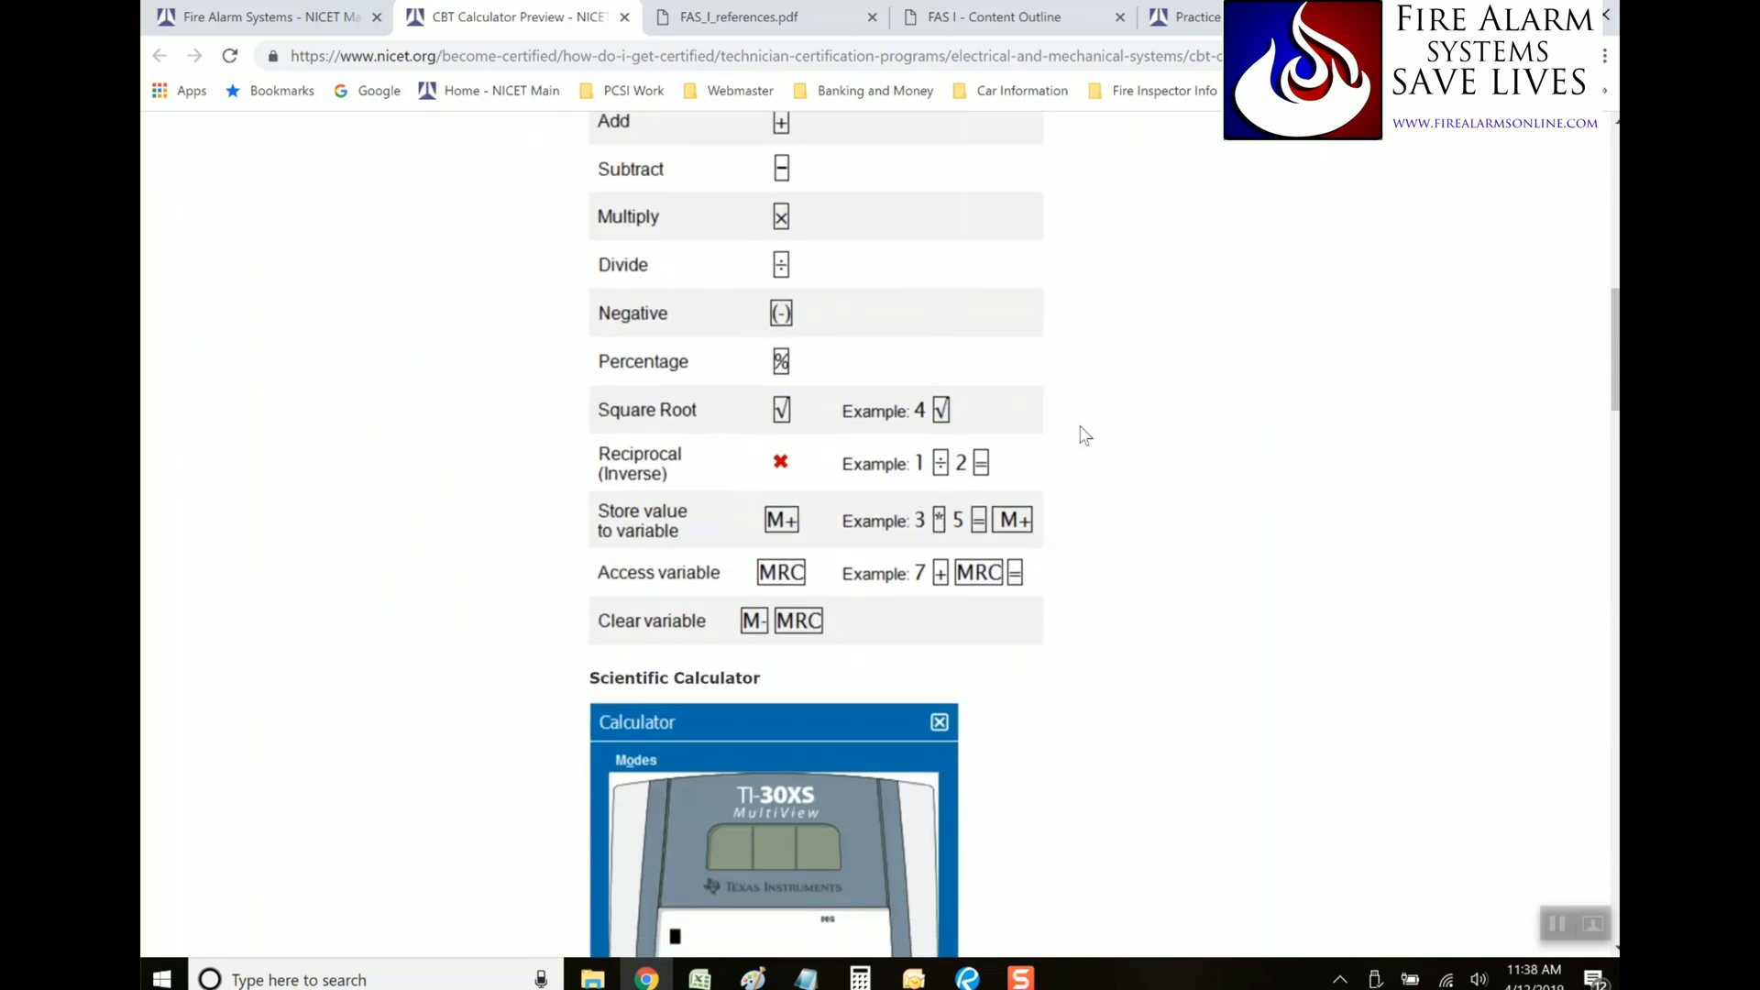
scroll(1085, 434, down, 10)
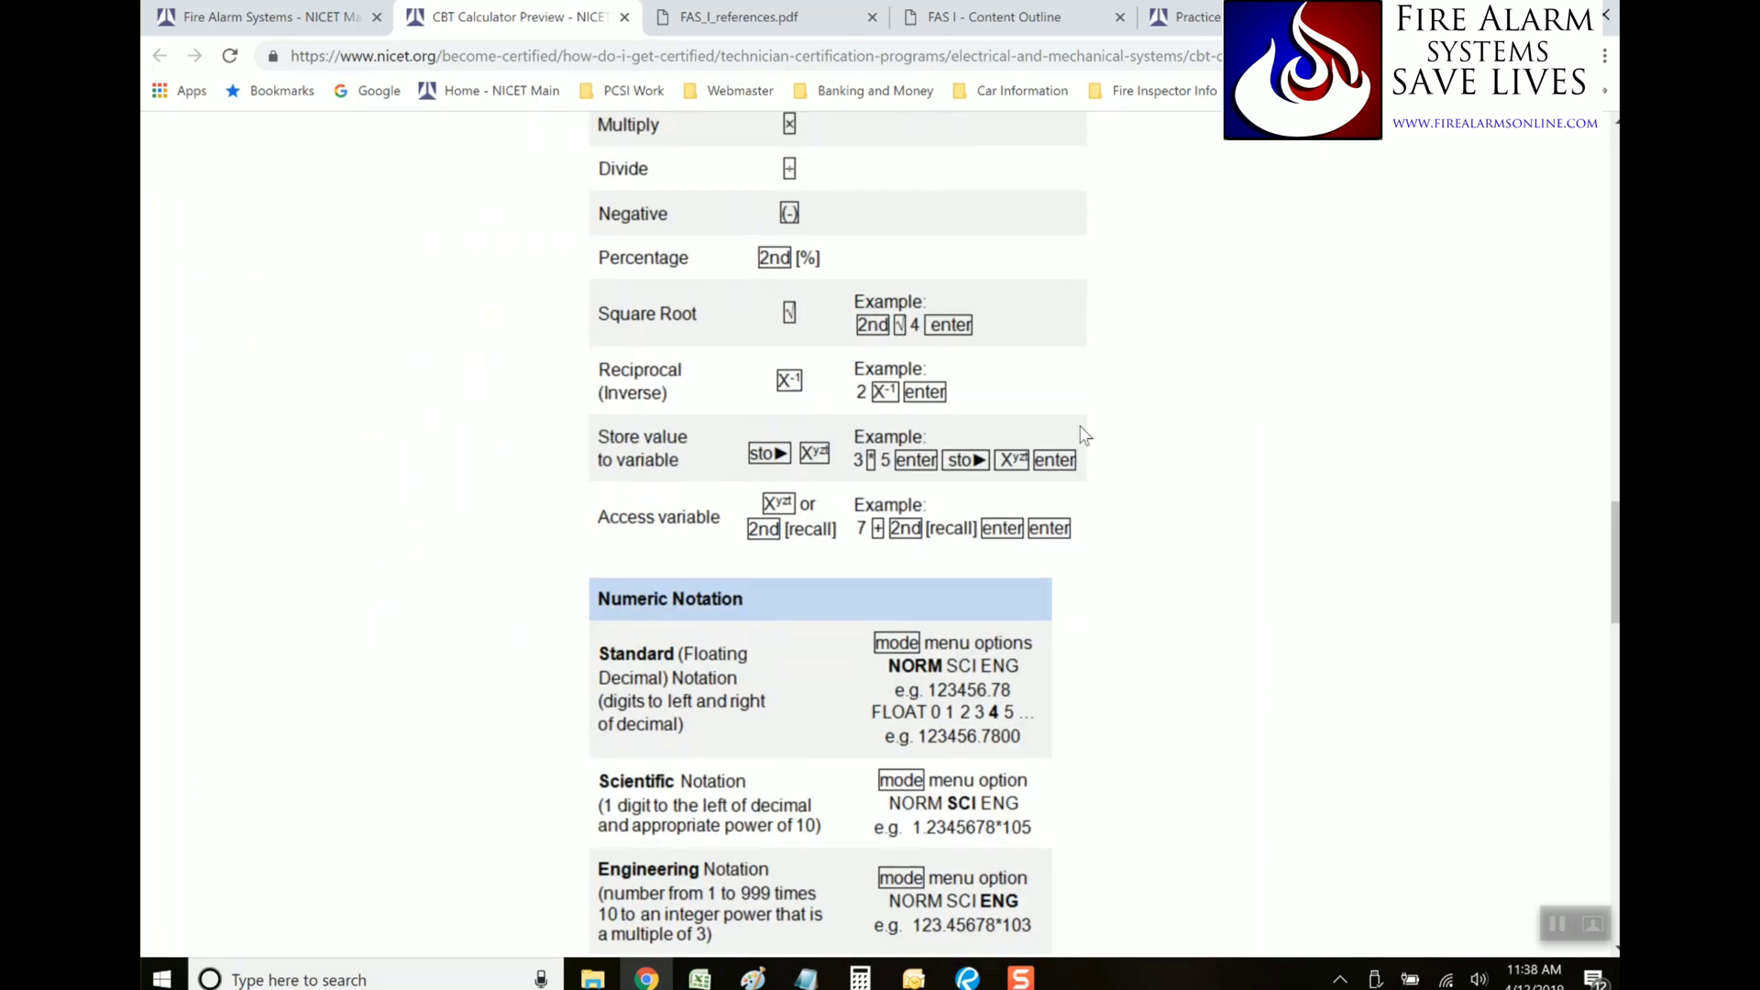
scroll(1085, 434, down, 15)
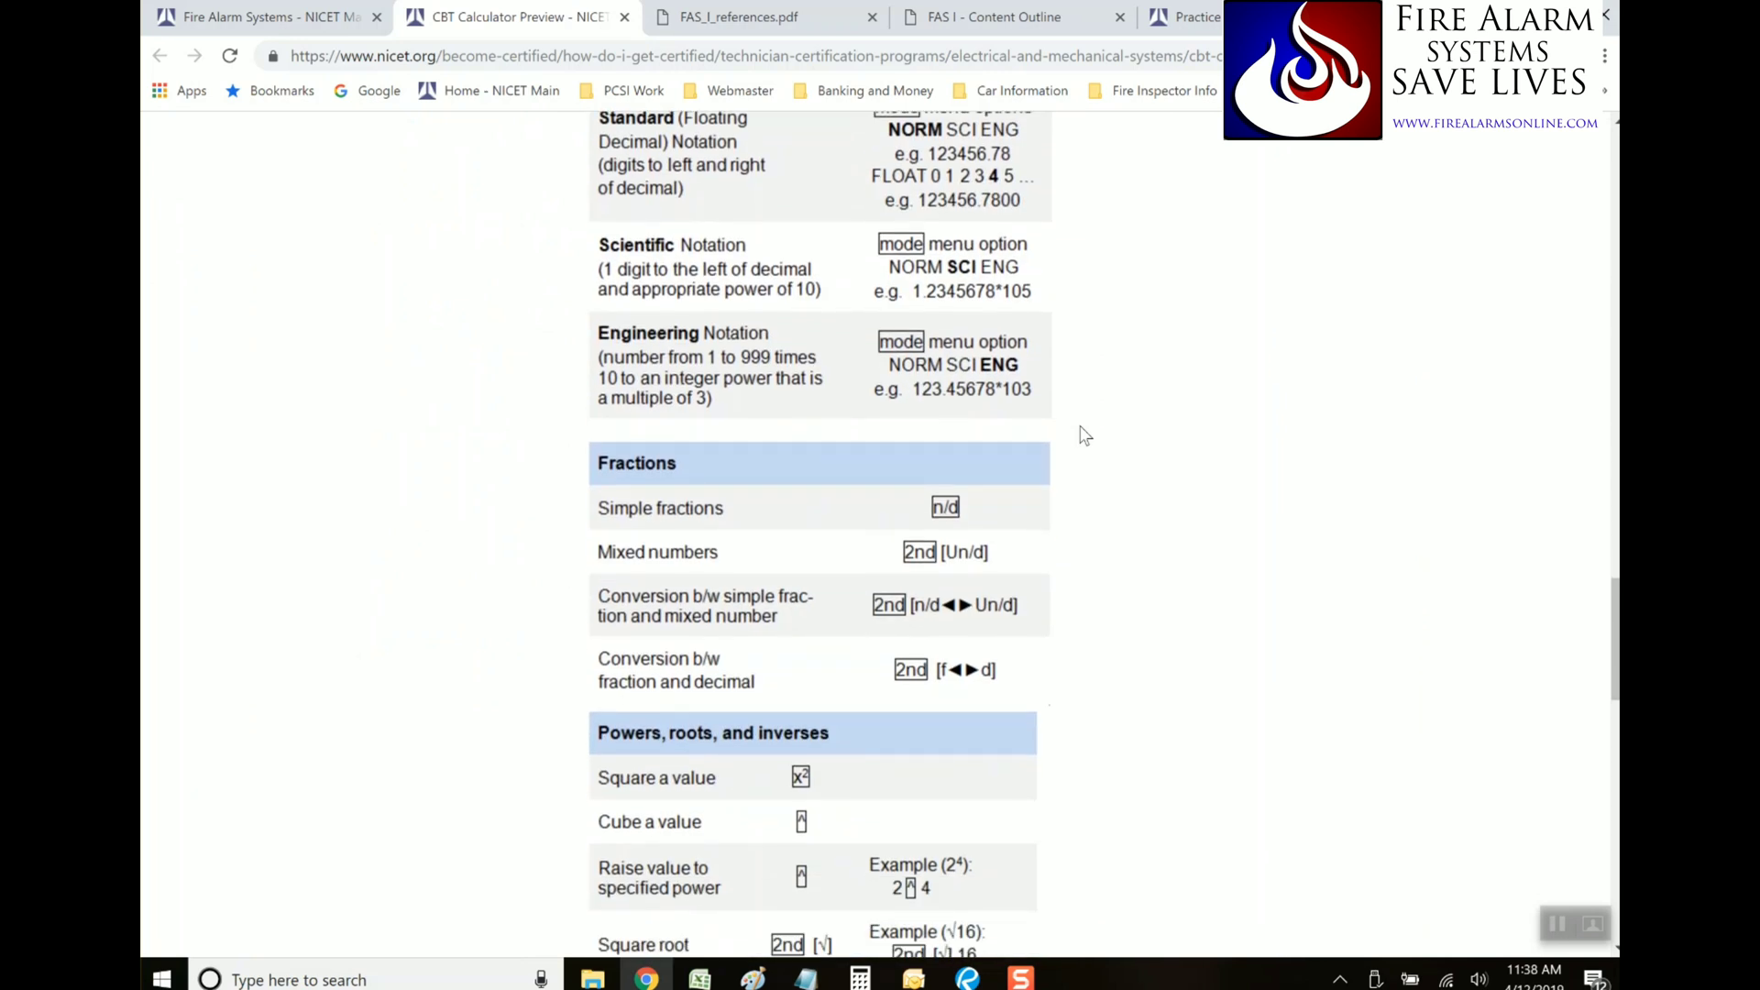
scroll(1084, 435, down, 5)
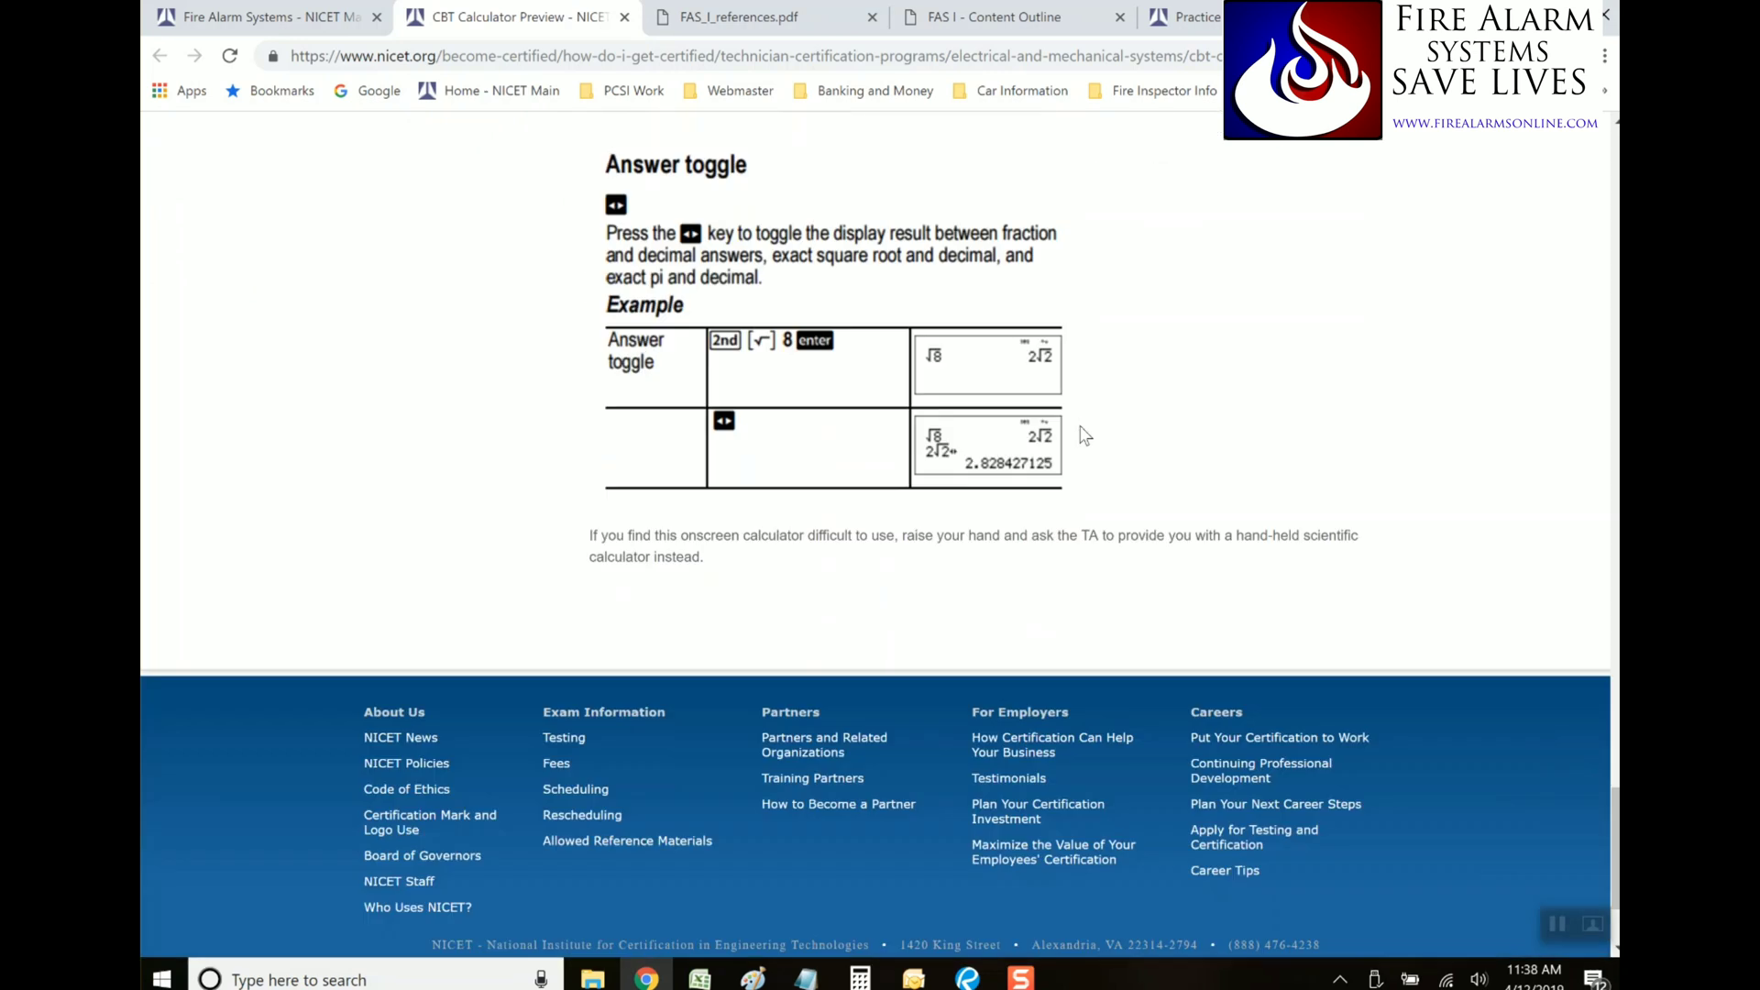
scroll(1085, 435, up, 12)
scroll(1085, 434, up, 20)
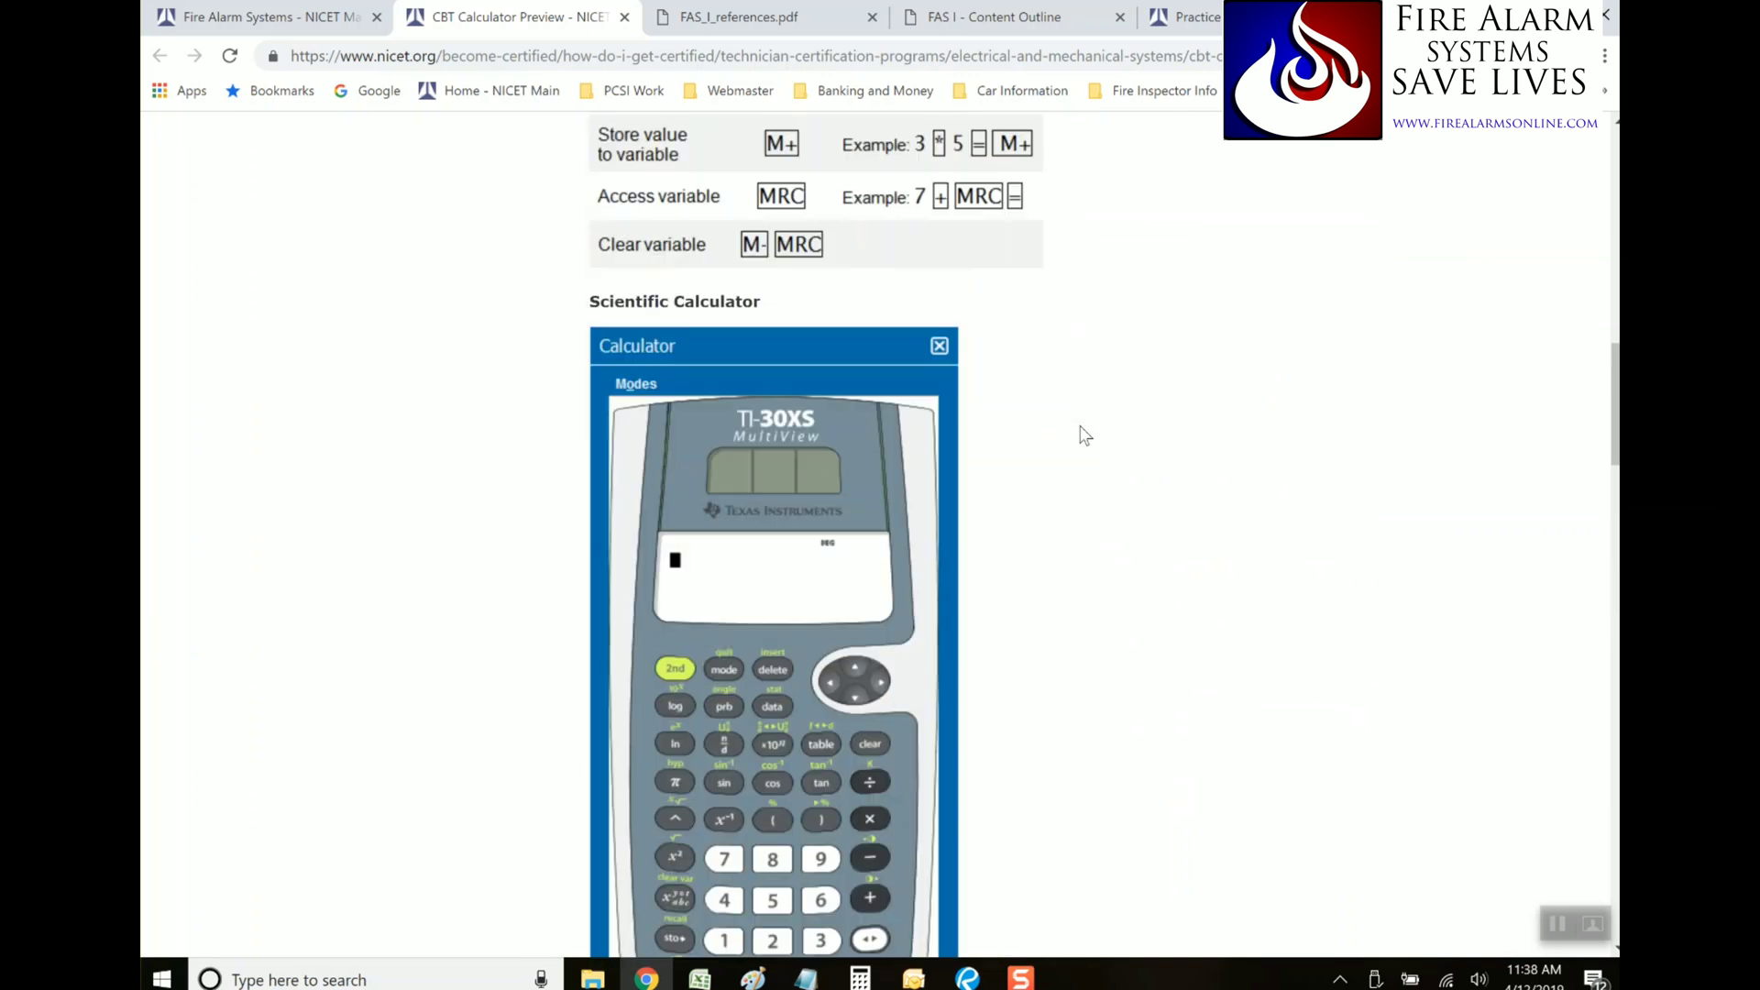
scroll(1084, 434, up, 5)
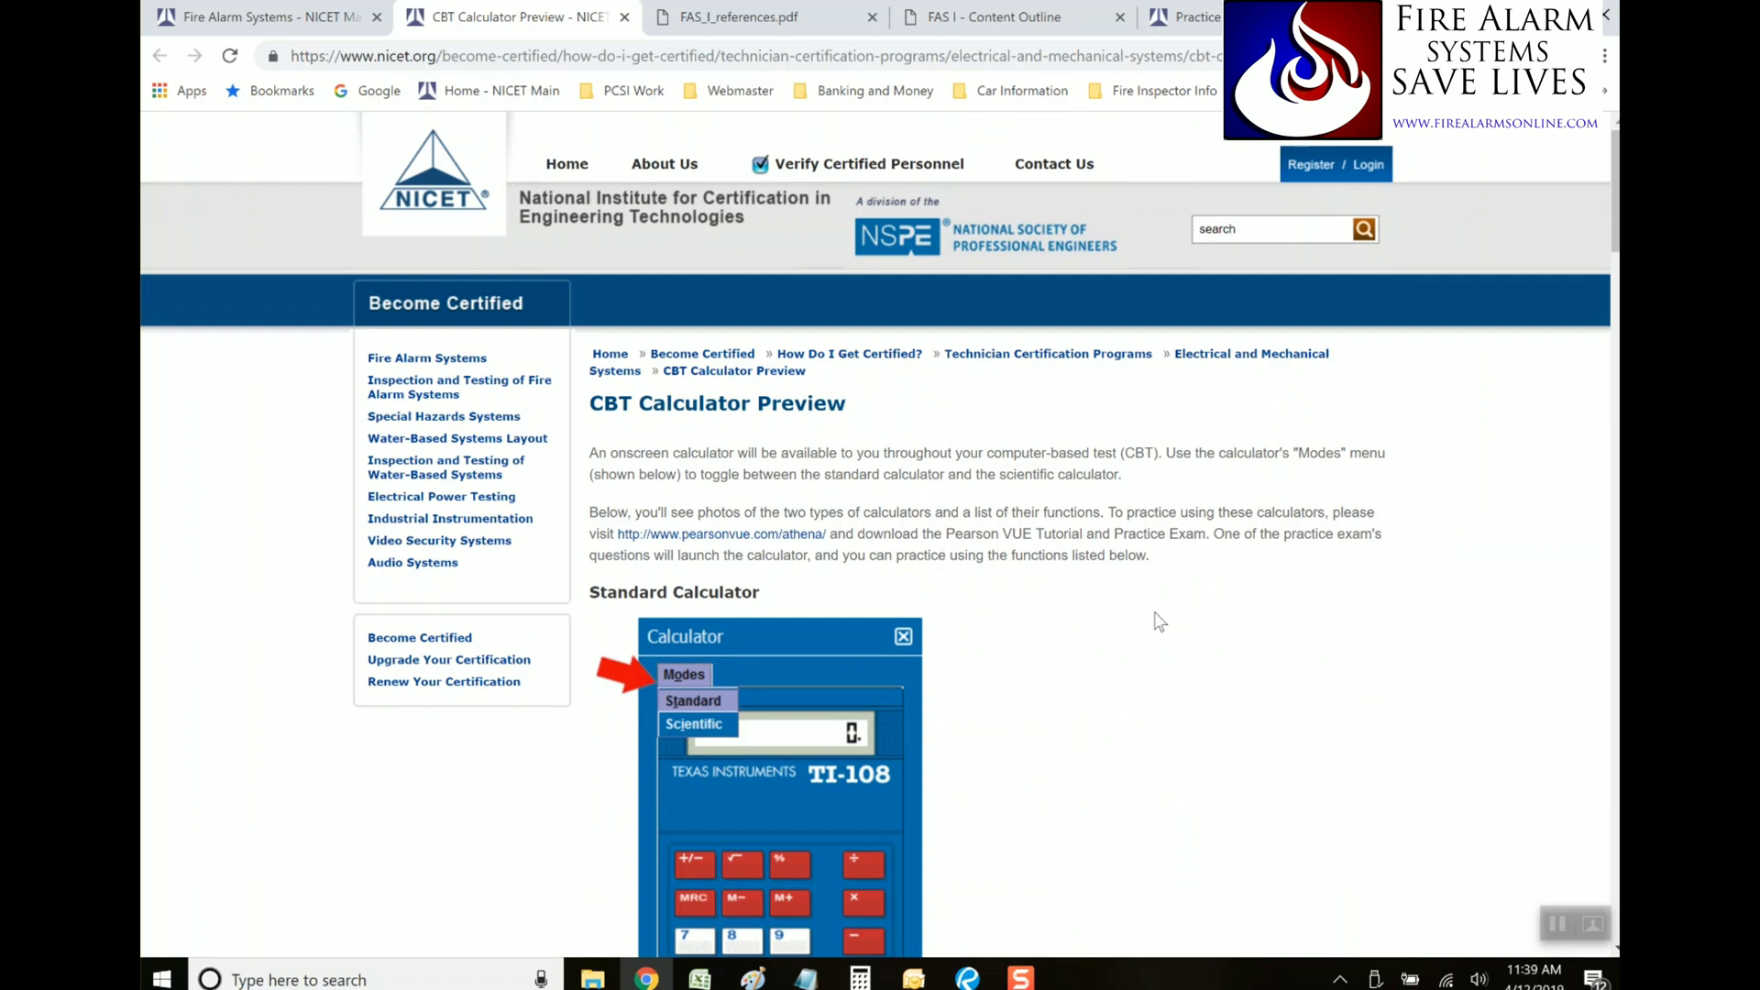
From the NICET home page, go to the exam testing information and open the Inspection and Testing of Fire Alarm Systems program
click(240, 15)
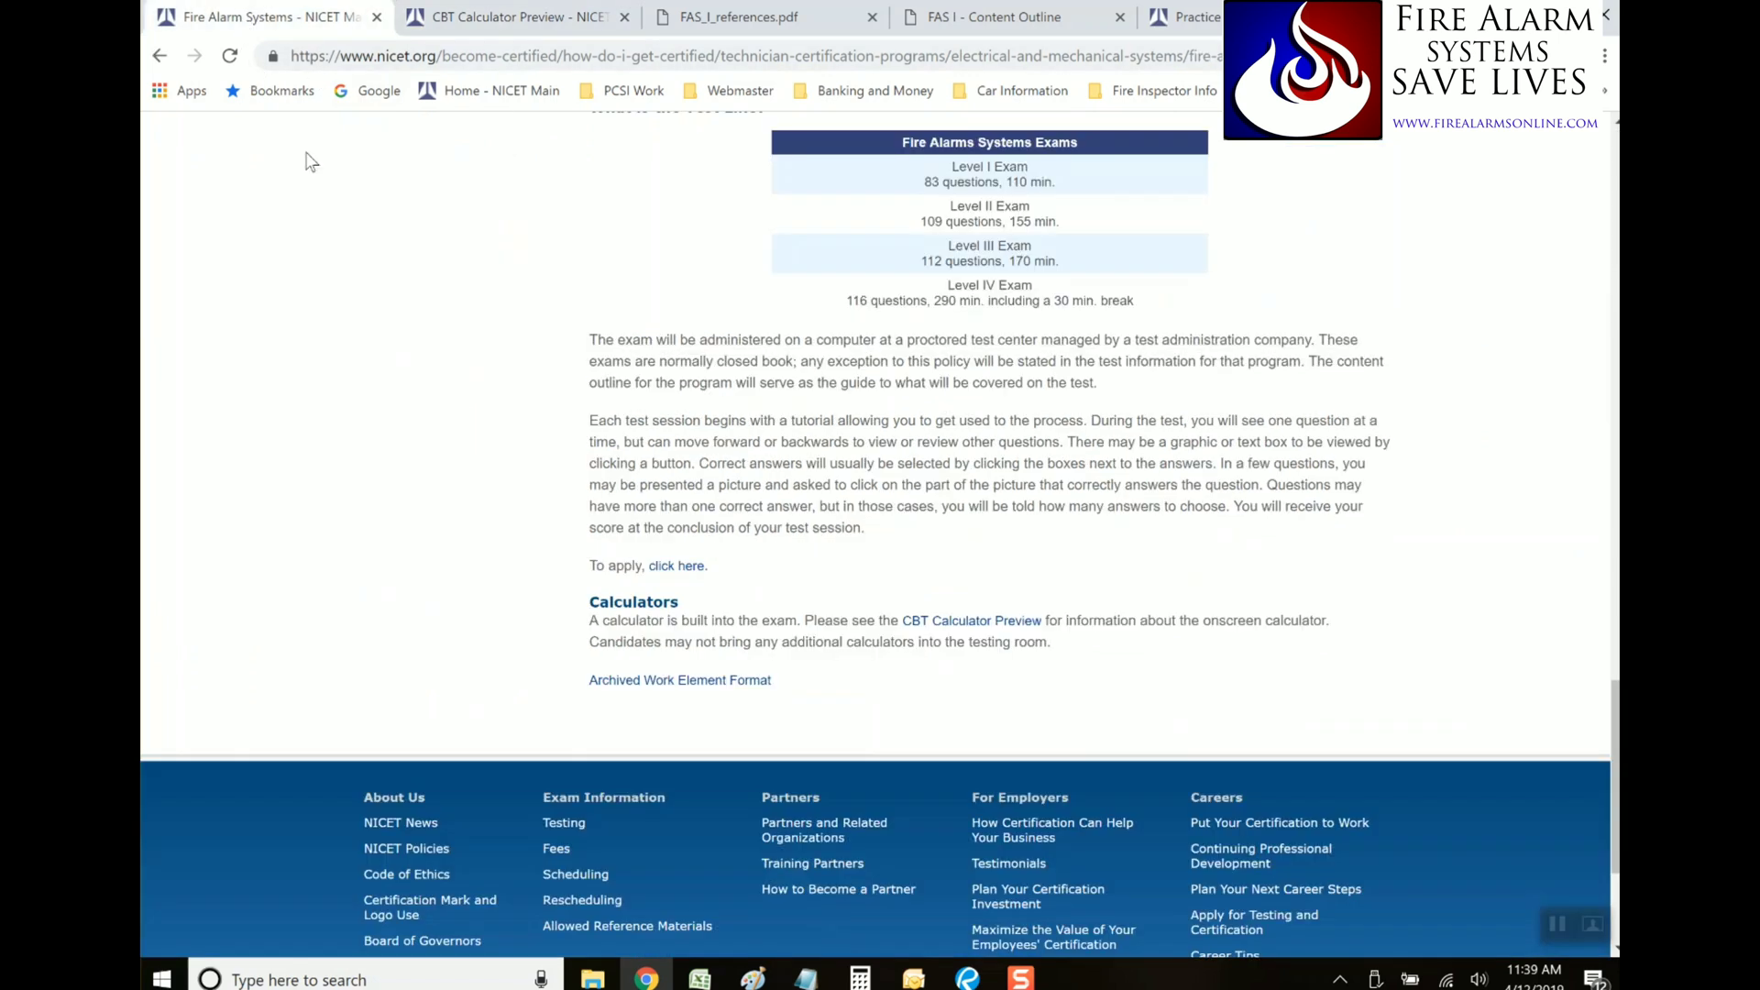
scroll(525, 414, up, 15)
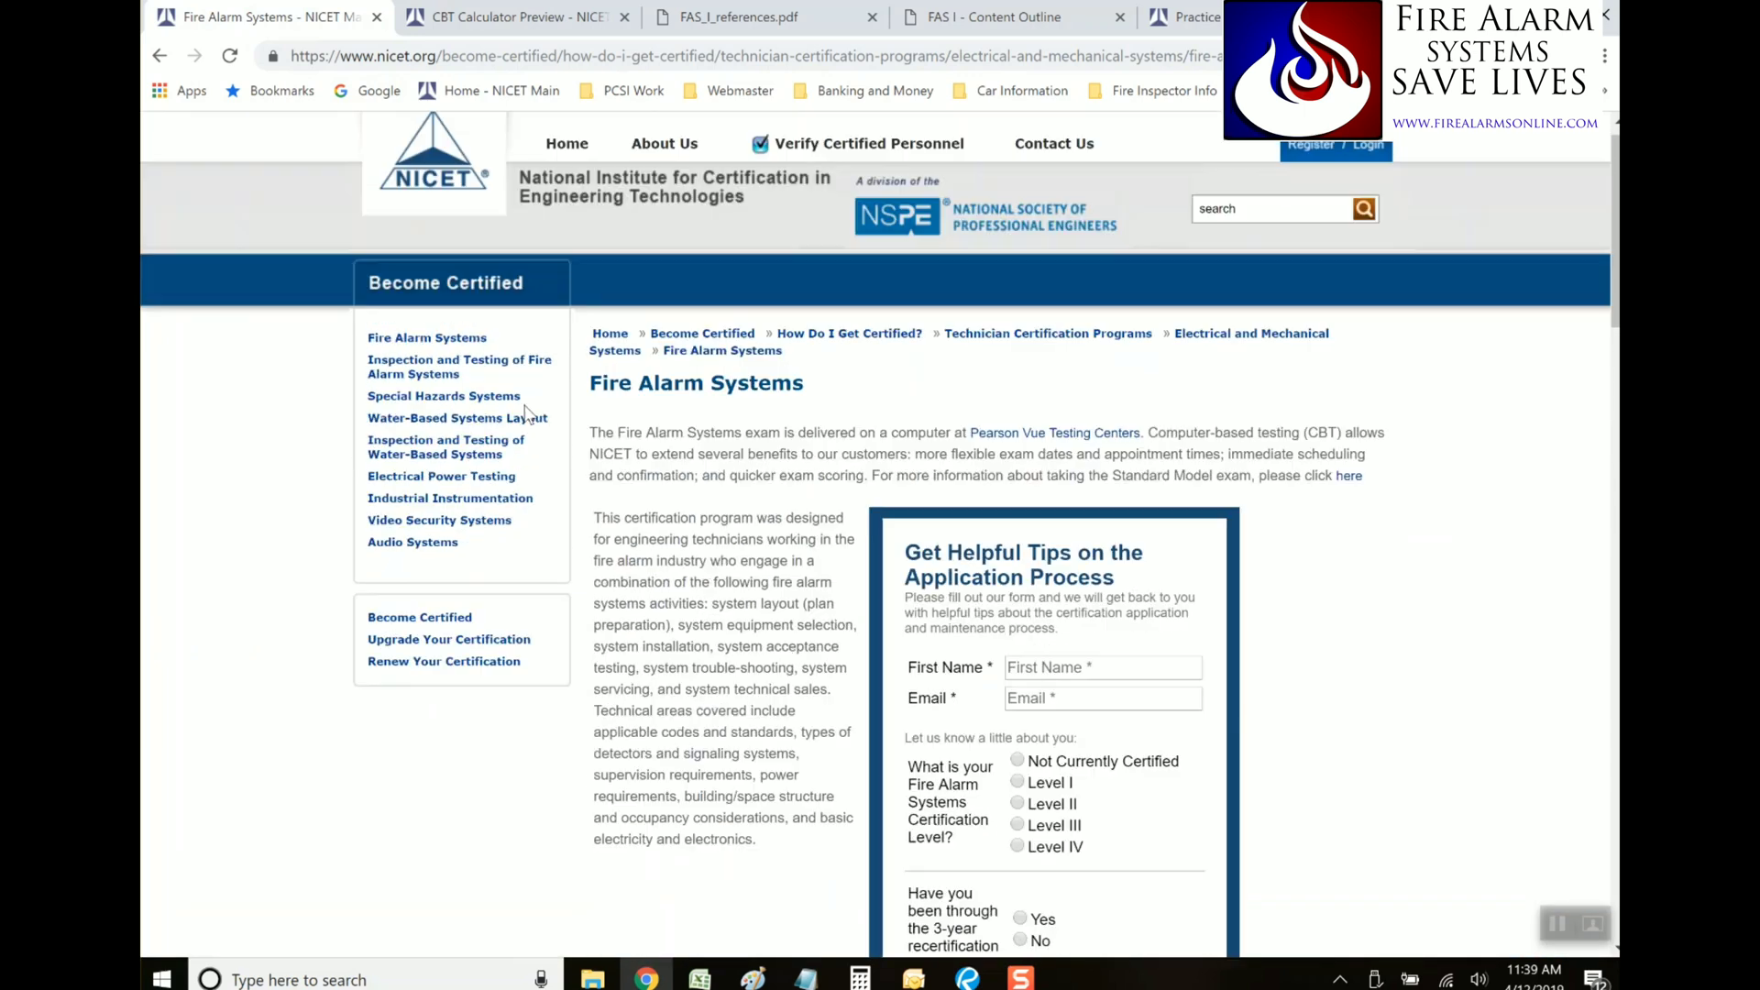
click(440, 215)
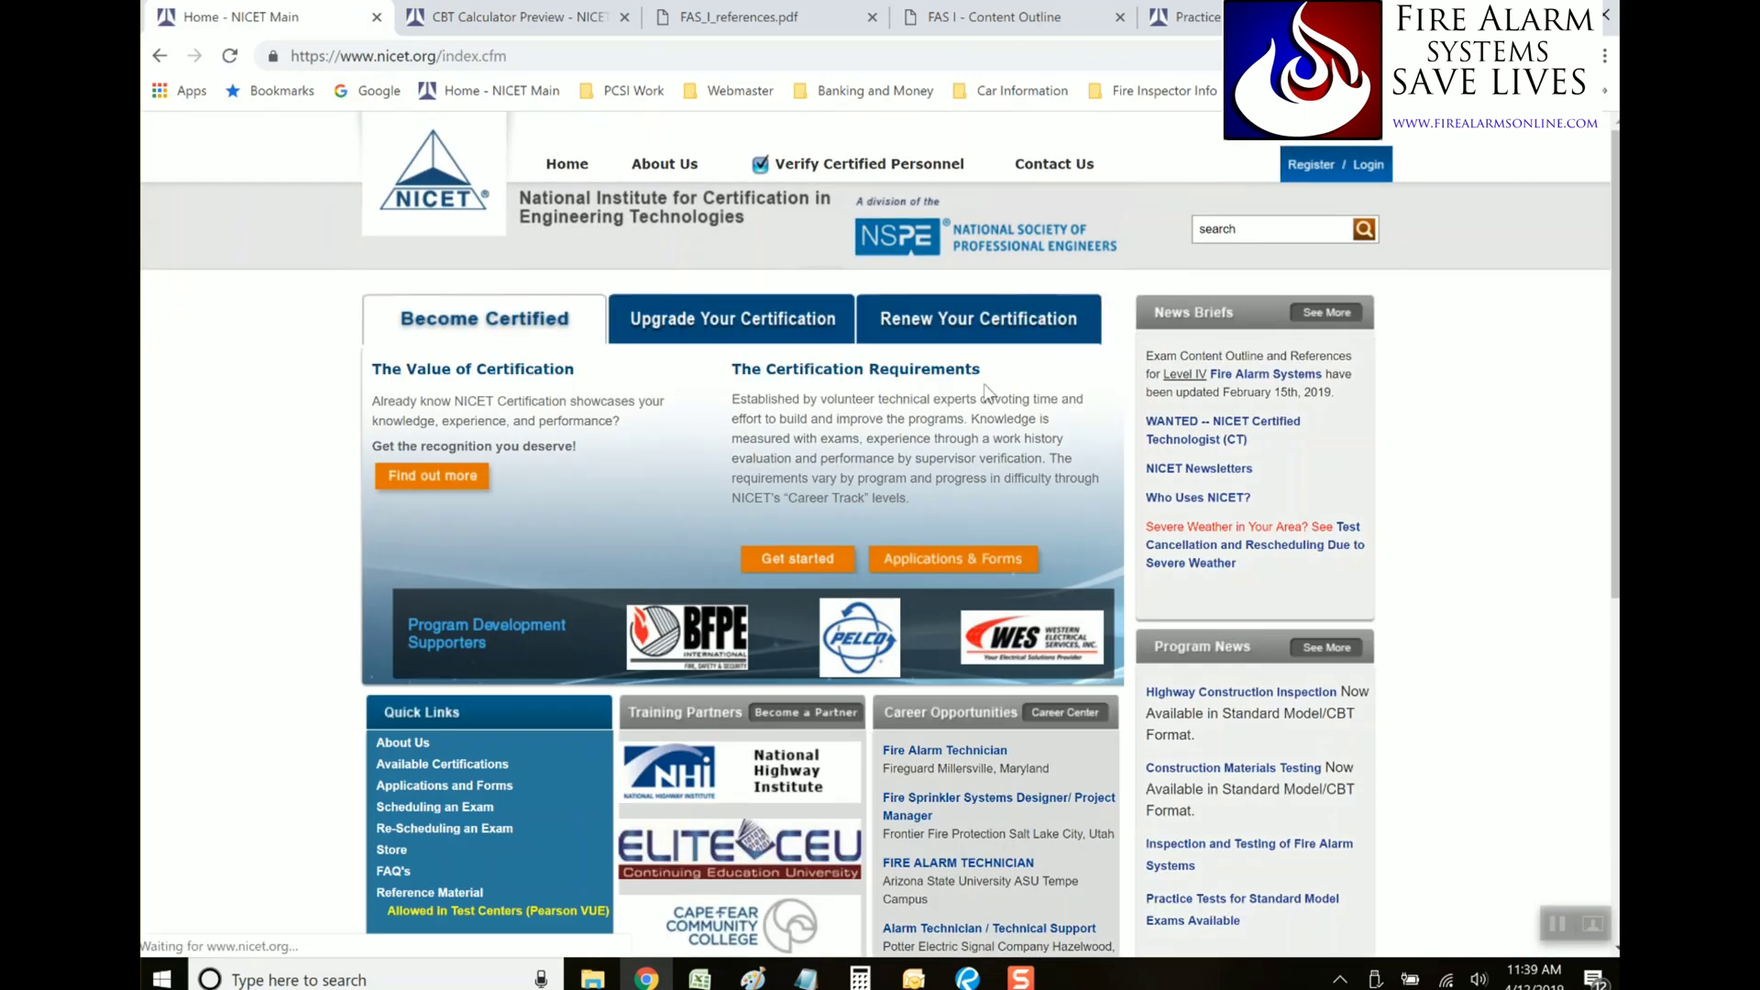
scroll(978, 384, down, 7)
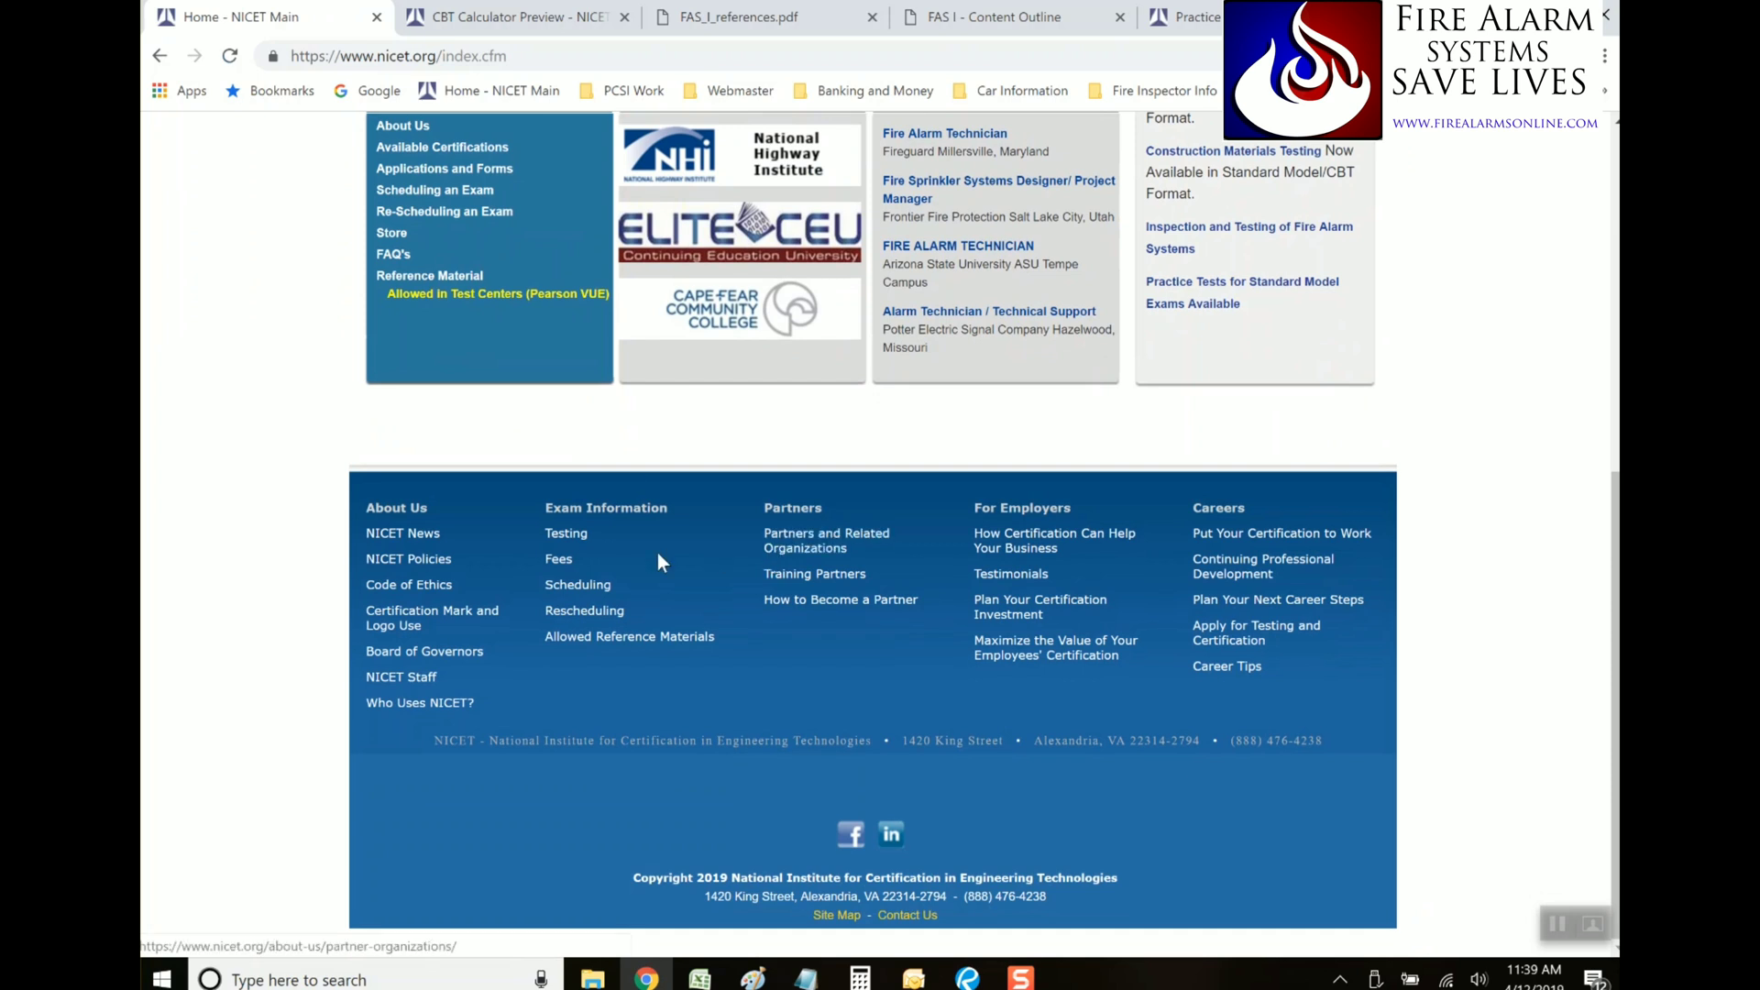
click(597, 534)
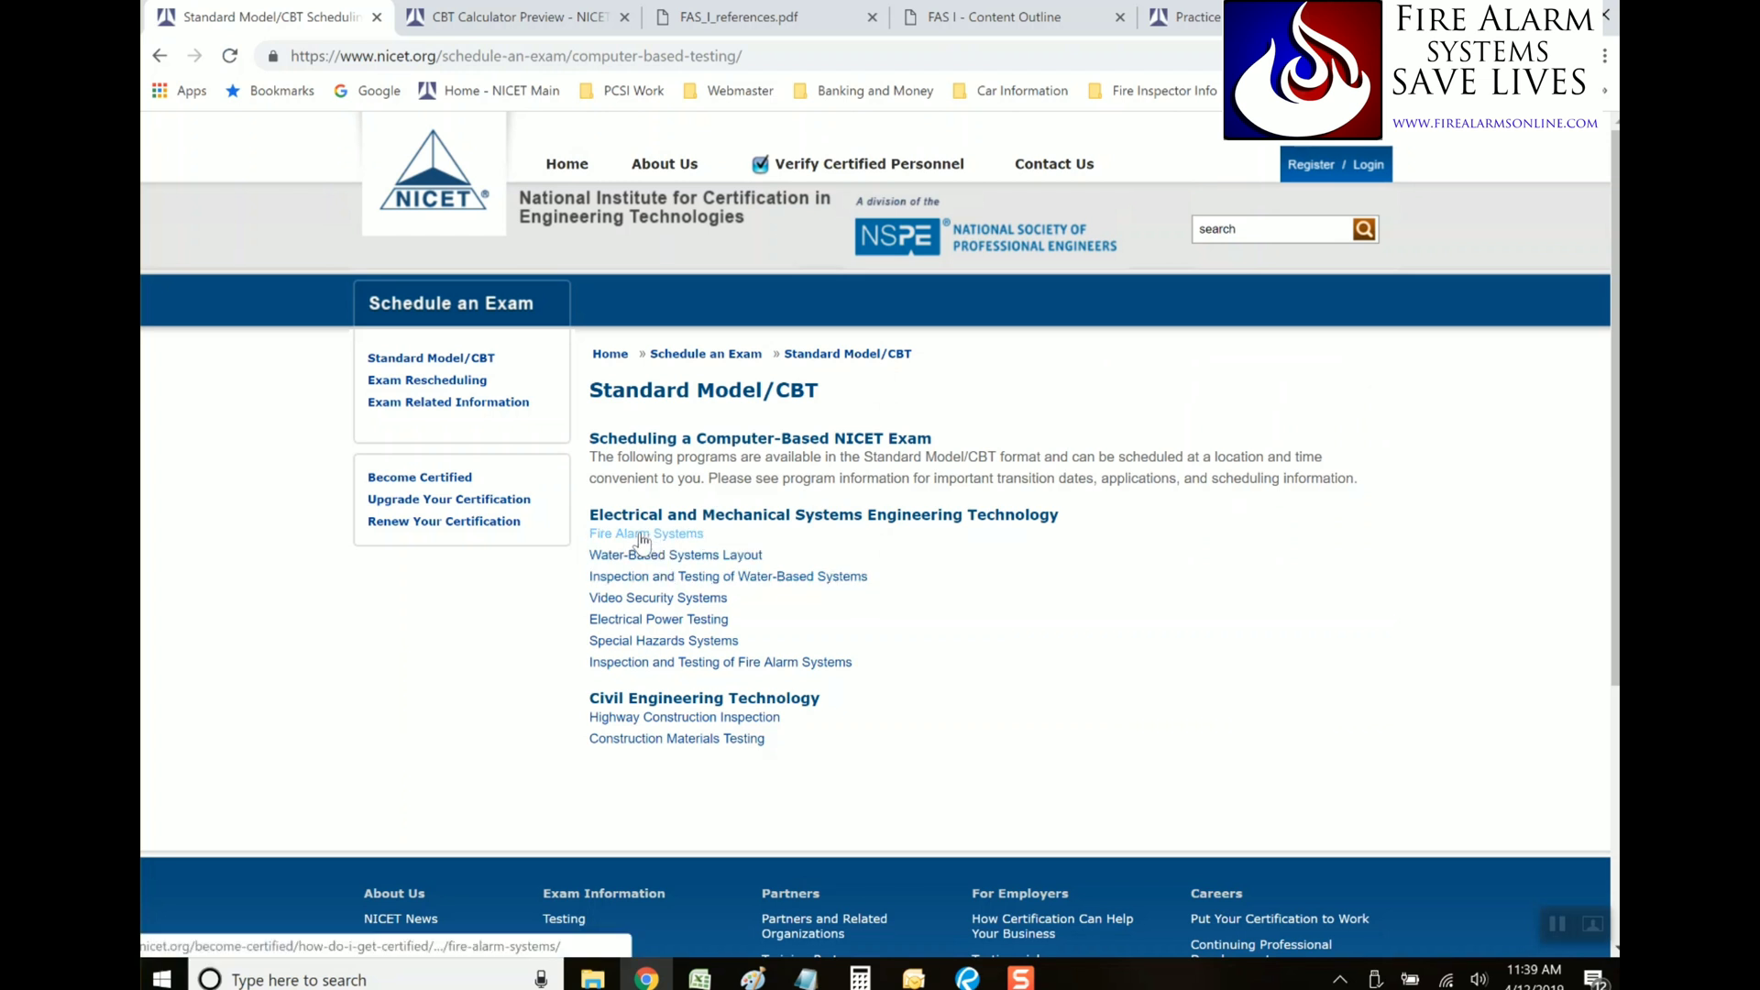
click(632, 664)
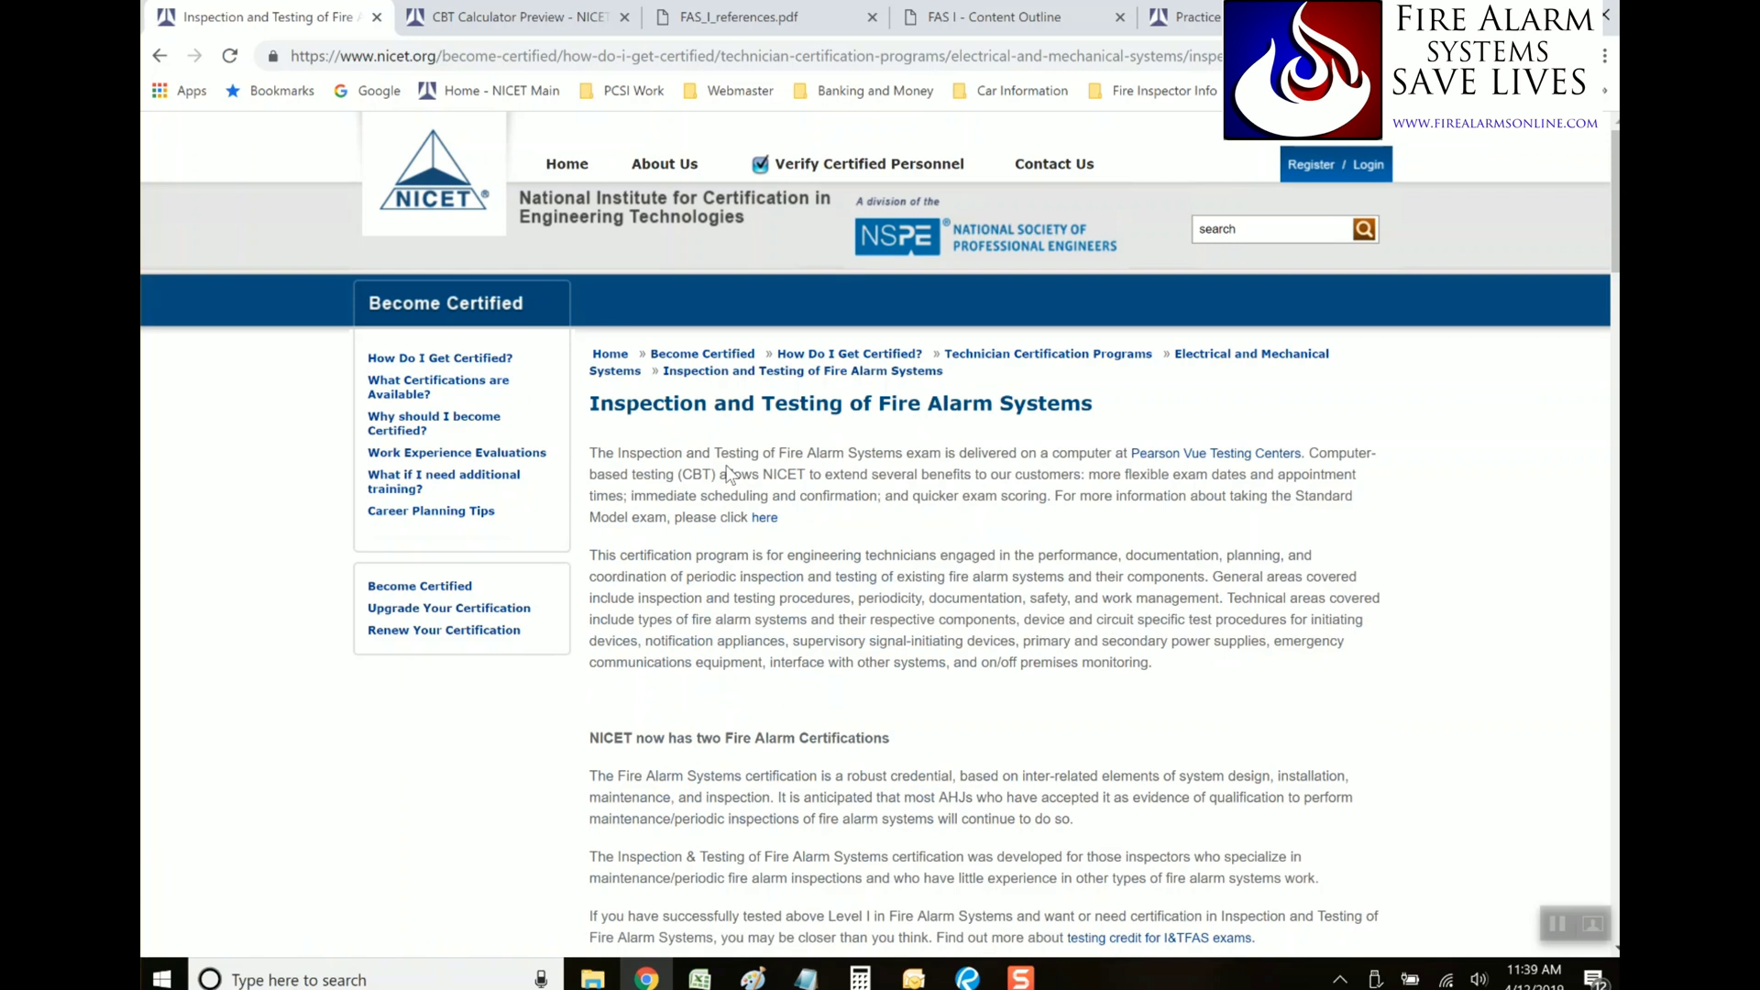
Review the Inspection and Testing program's description, application forms, content outlines, references, fees, exam lengths, calculator rules and testing accommodations
scroll(712, 503, down, 2)
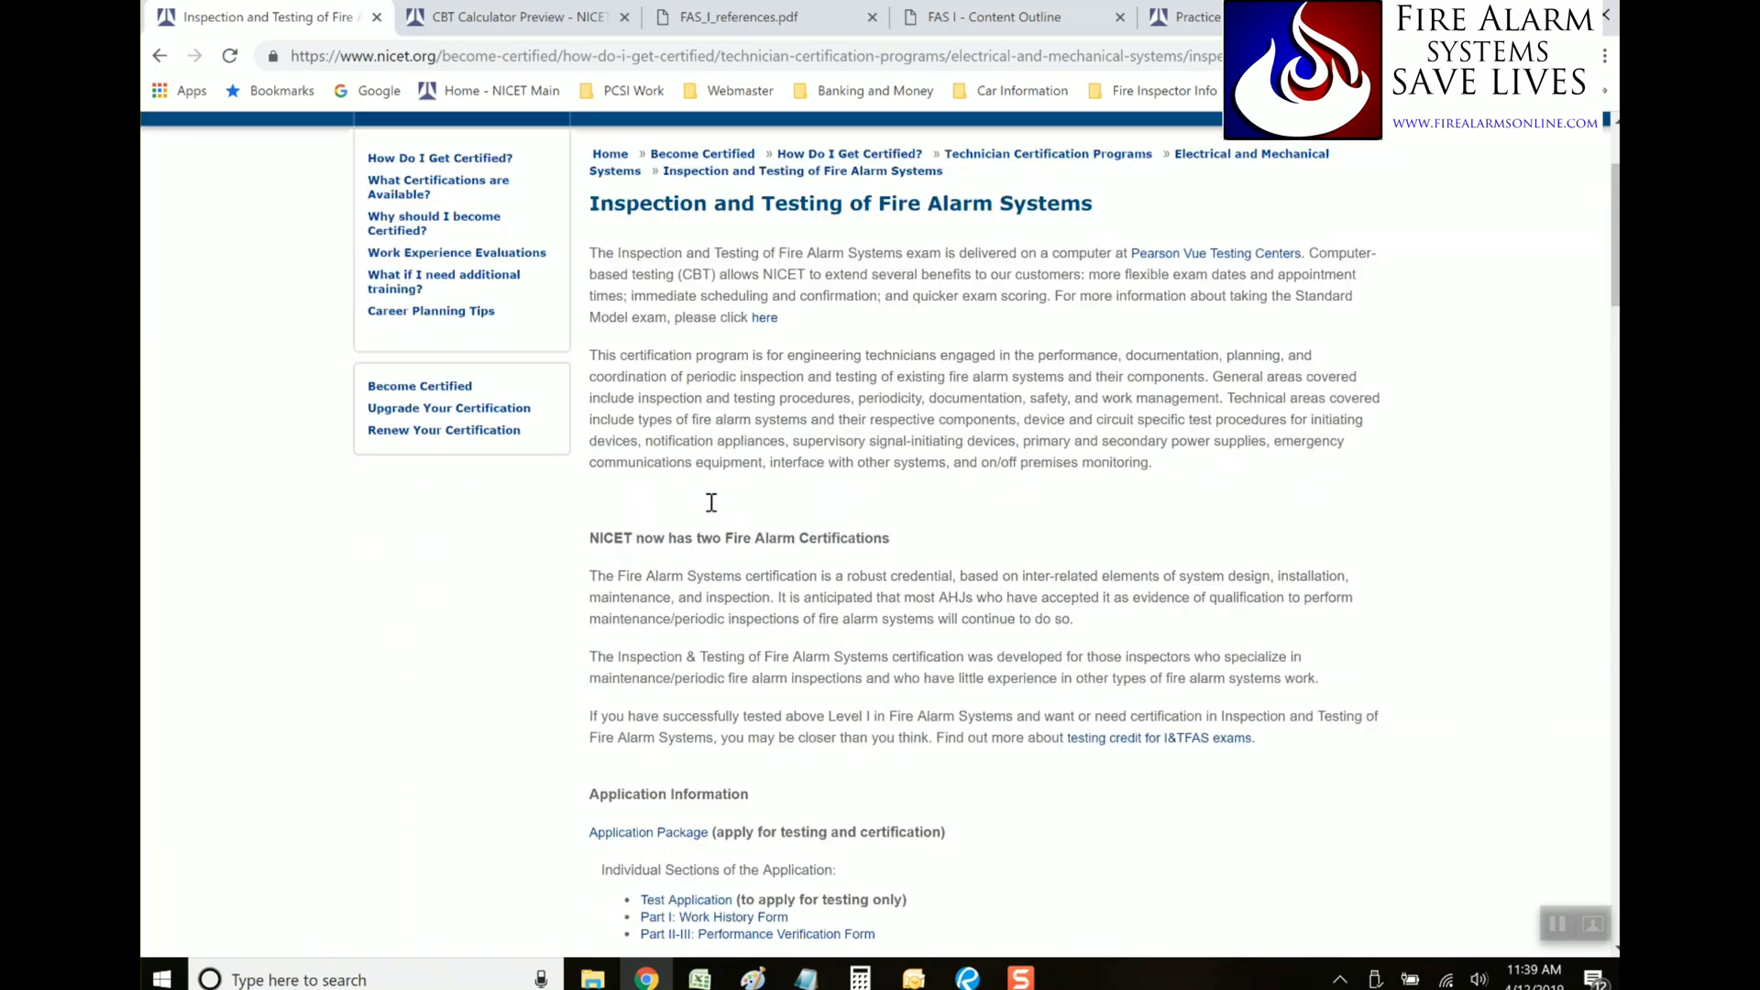
scroll(712, 502, down, 4)
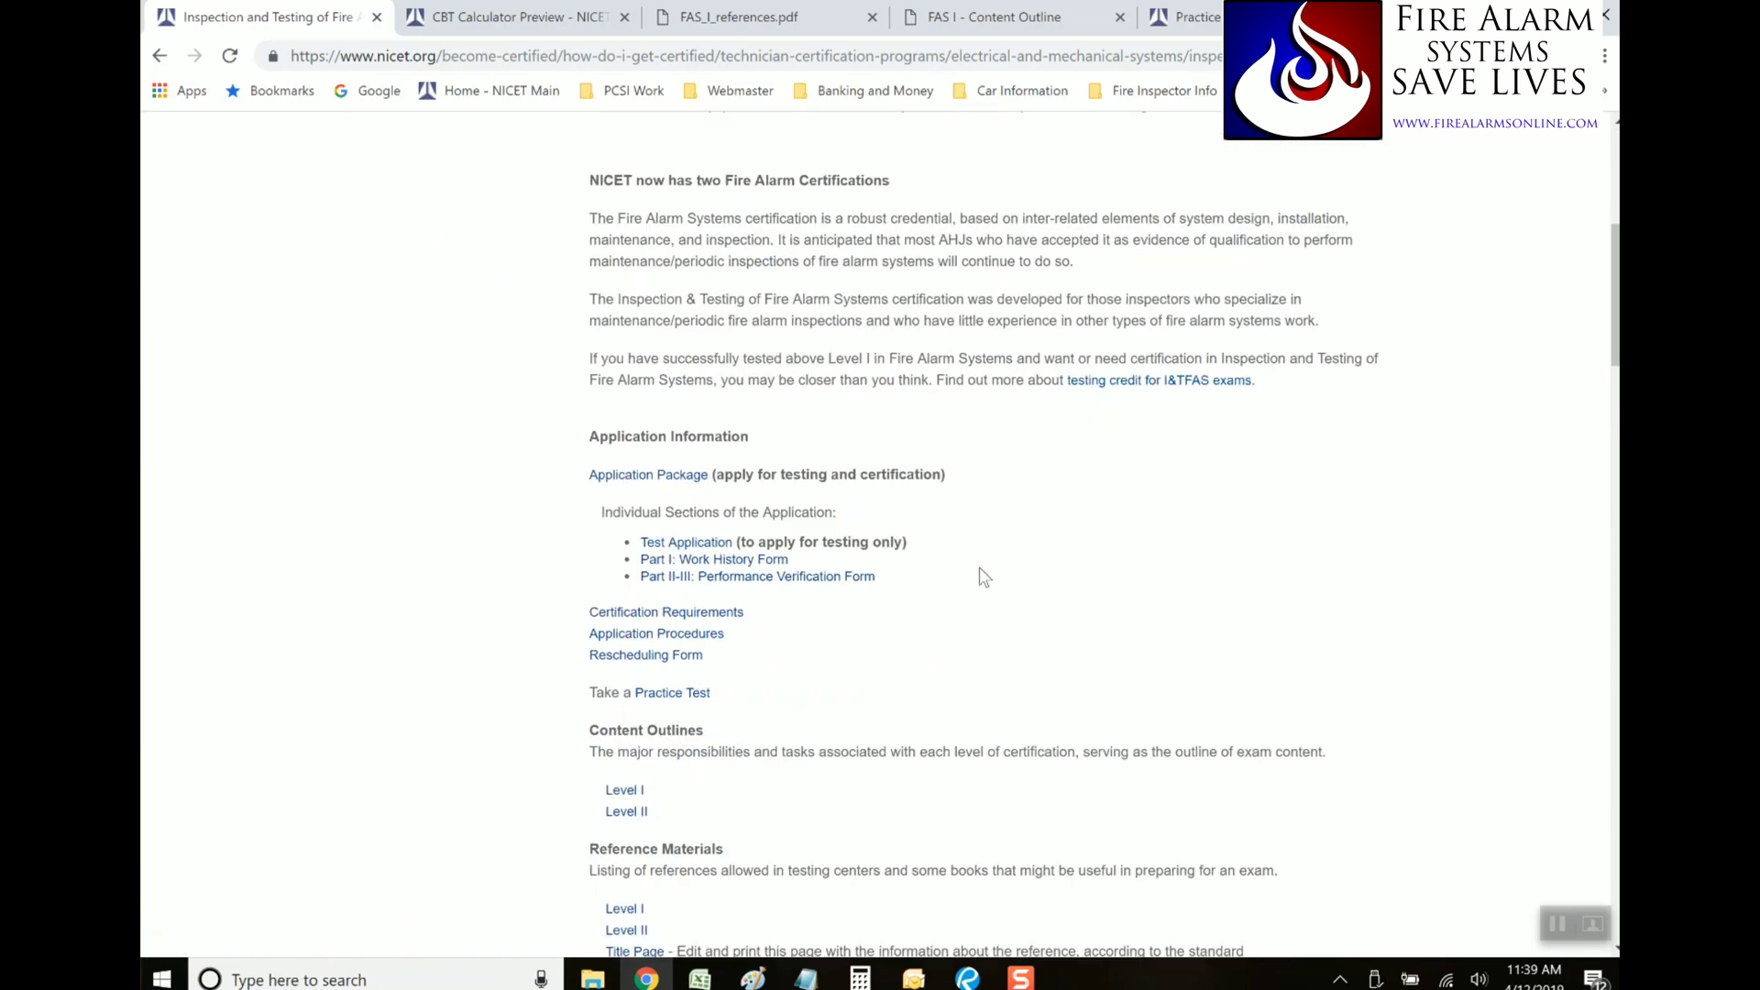
scroll(980, 570, down, 2)
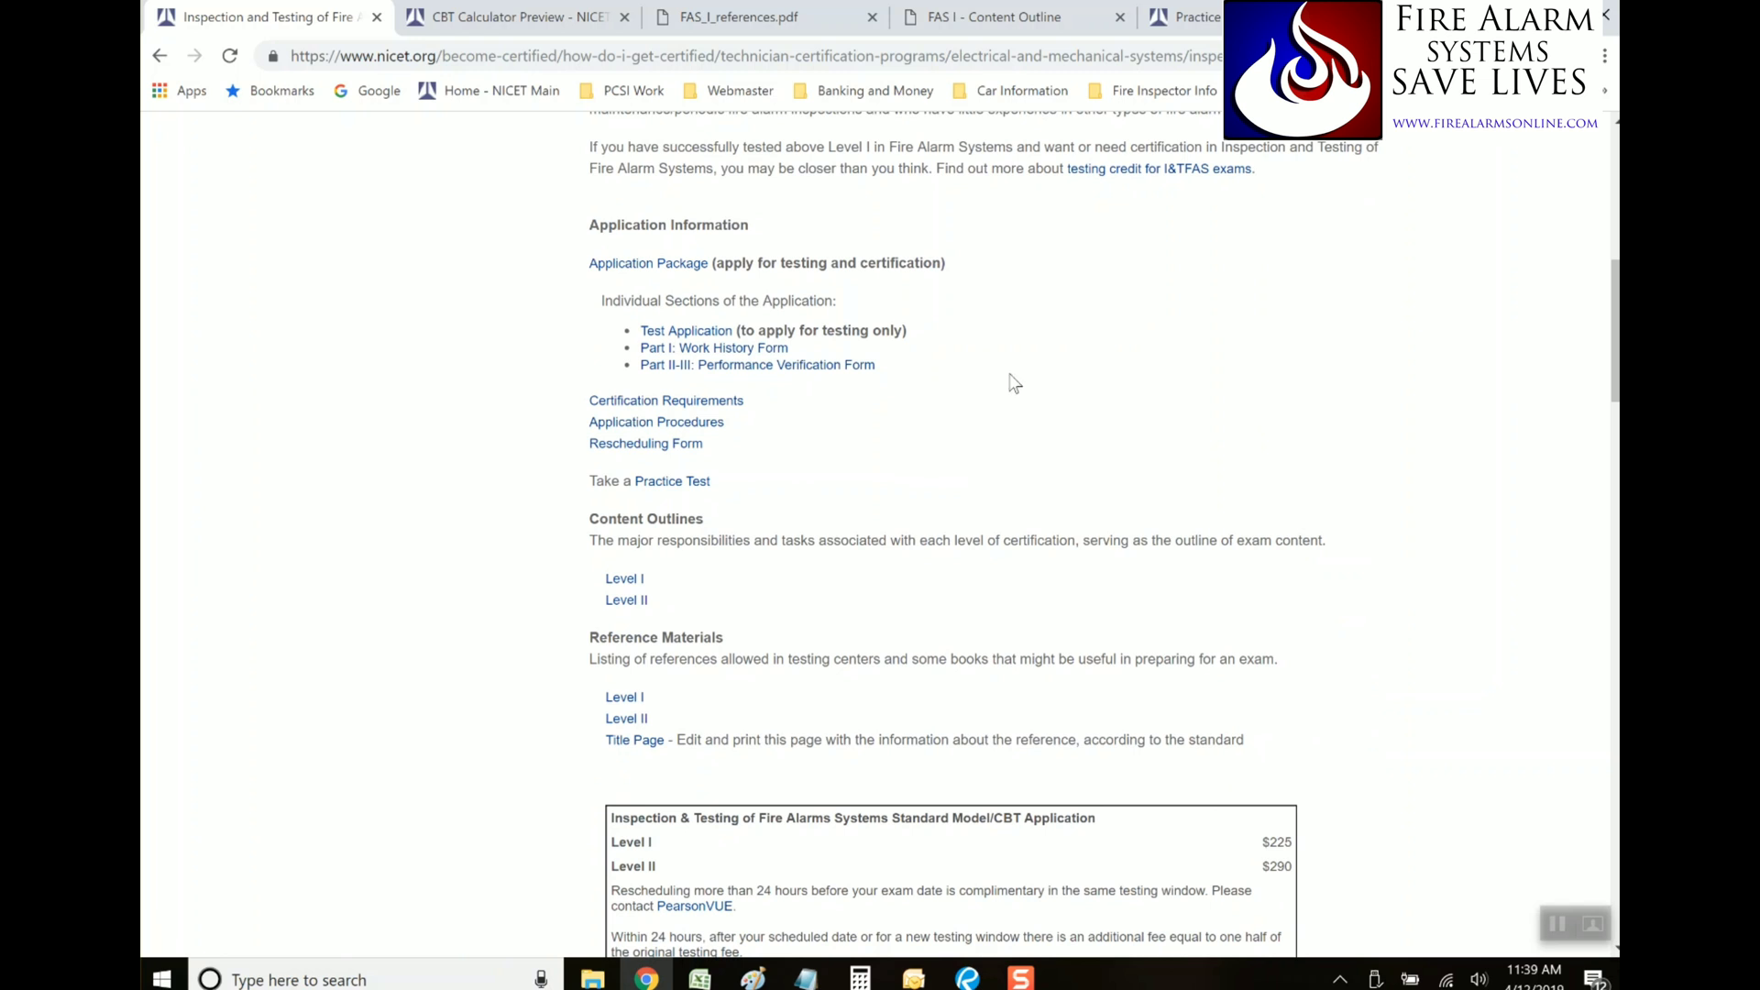
scroll(992, 495, down, 1)
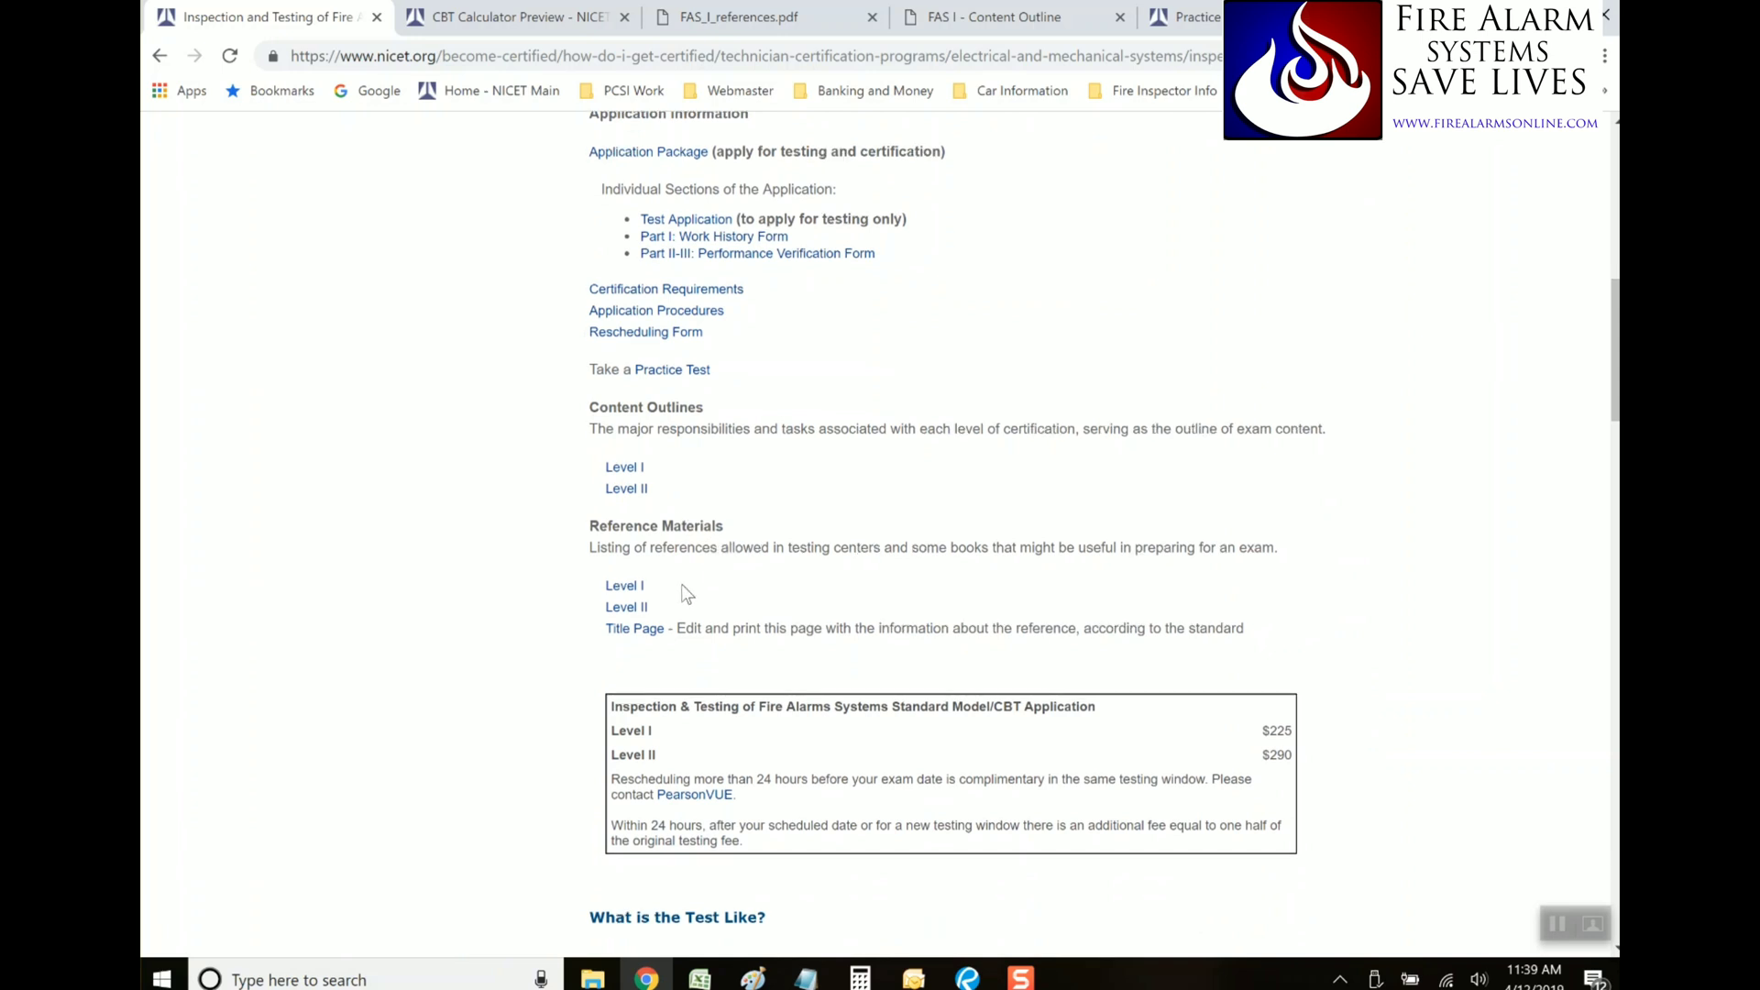
scroll(724, 596, down, 2)
scroll(999, 695, down, 1)
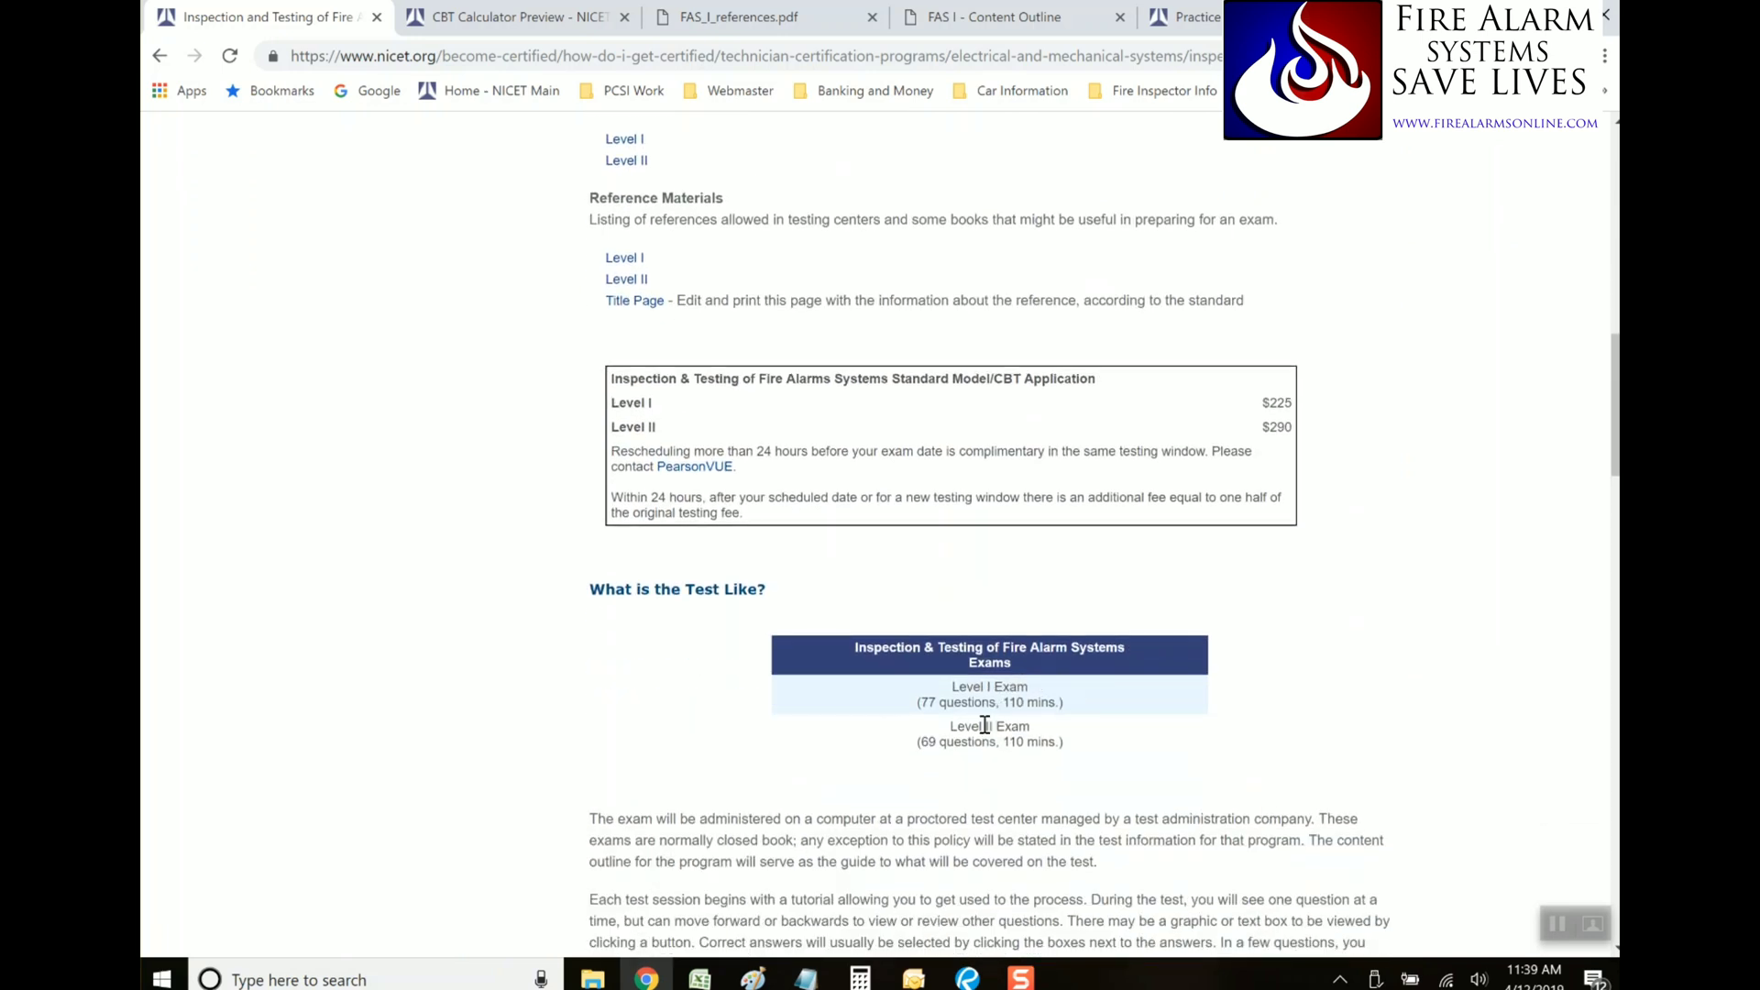
scroll(833, 746, down, 4)
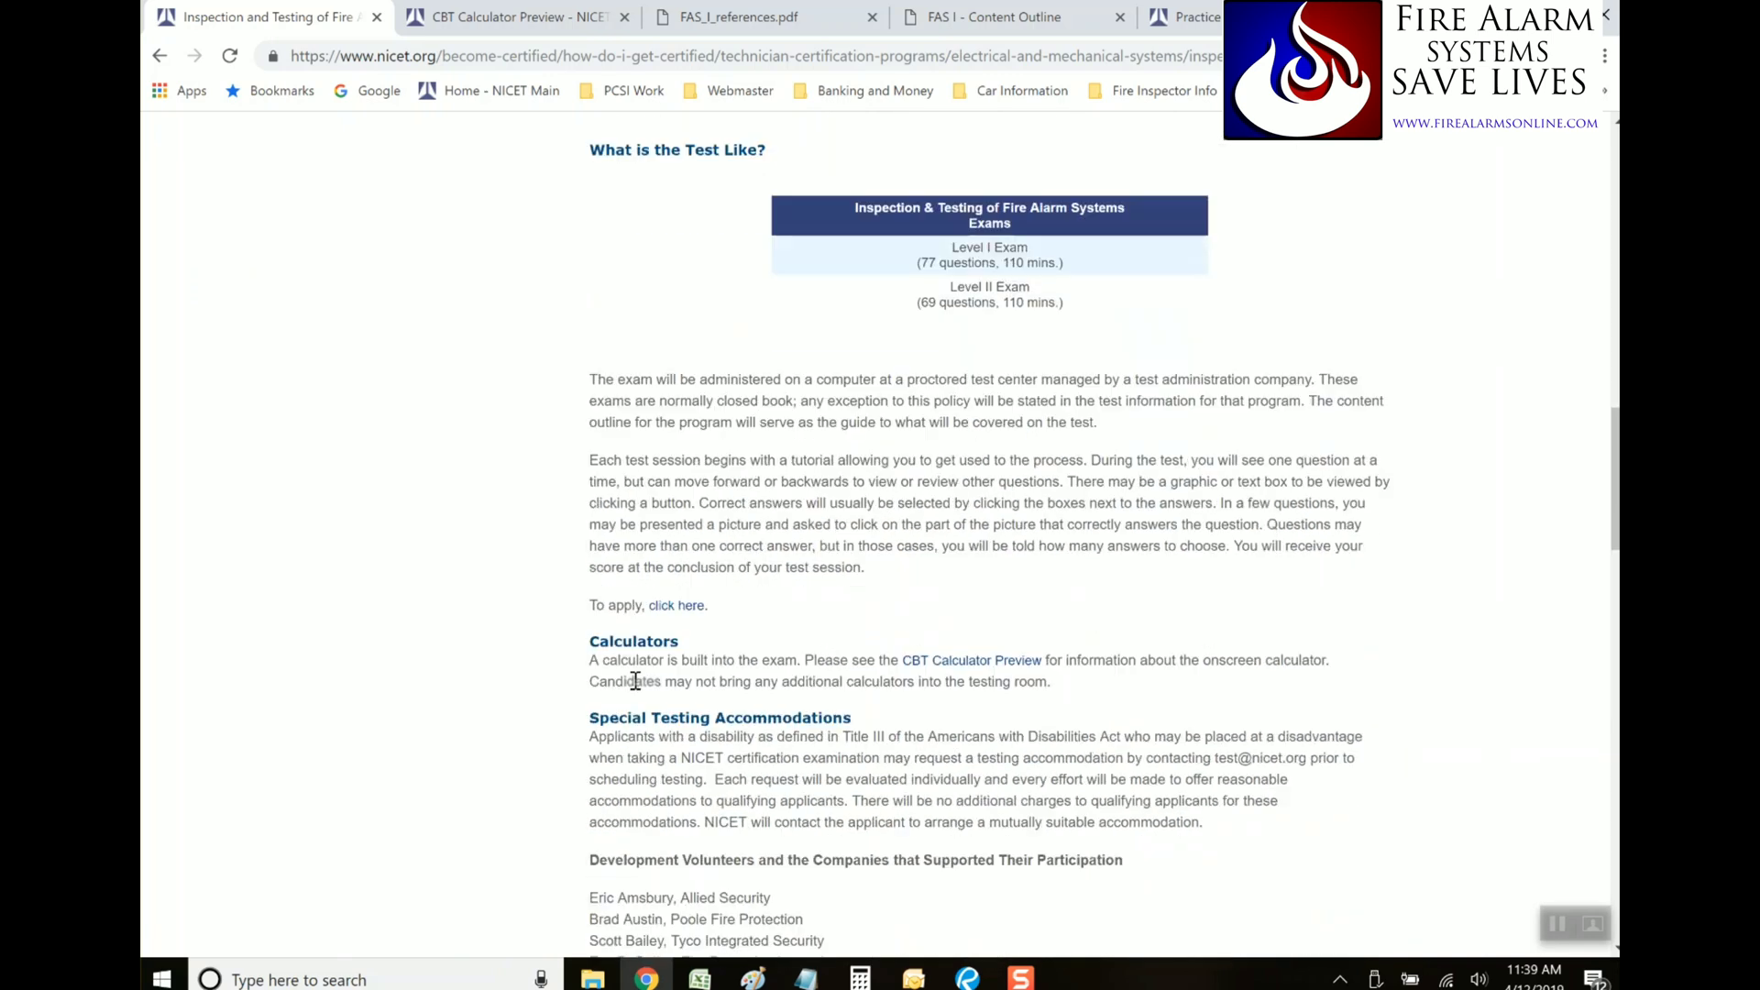
scroll(460, 632, down, 6)
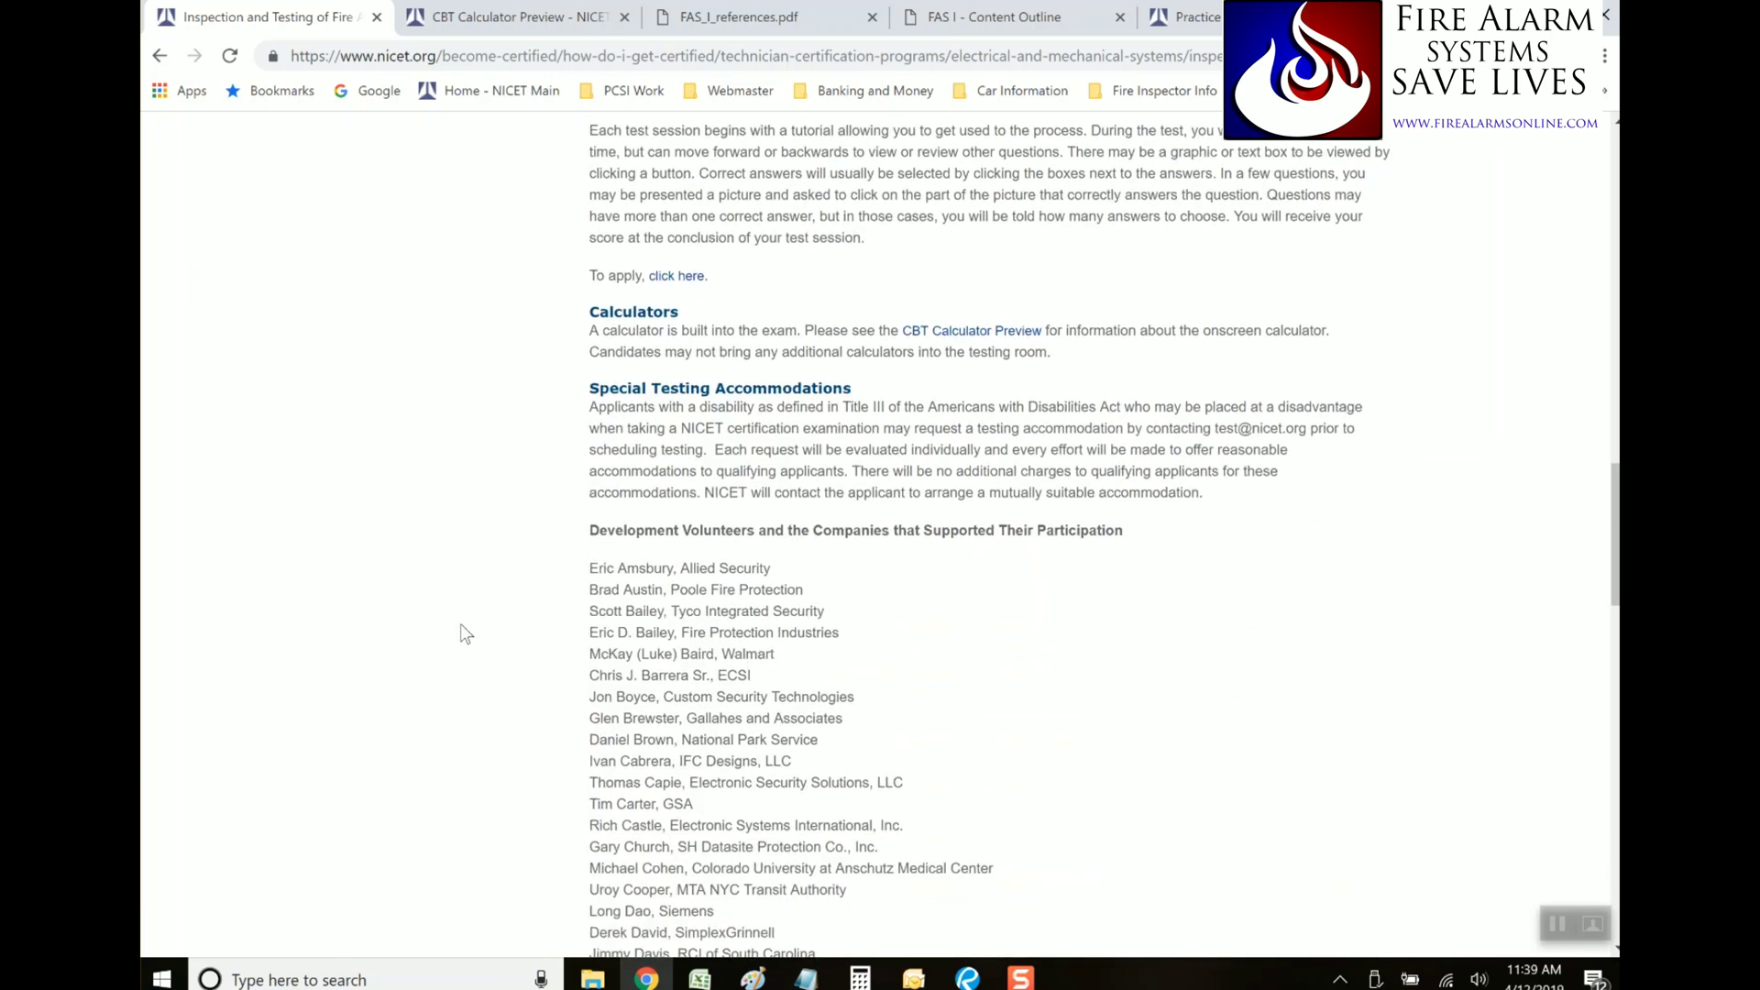
scroll(460, 633, up, 20)
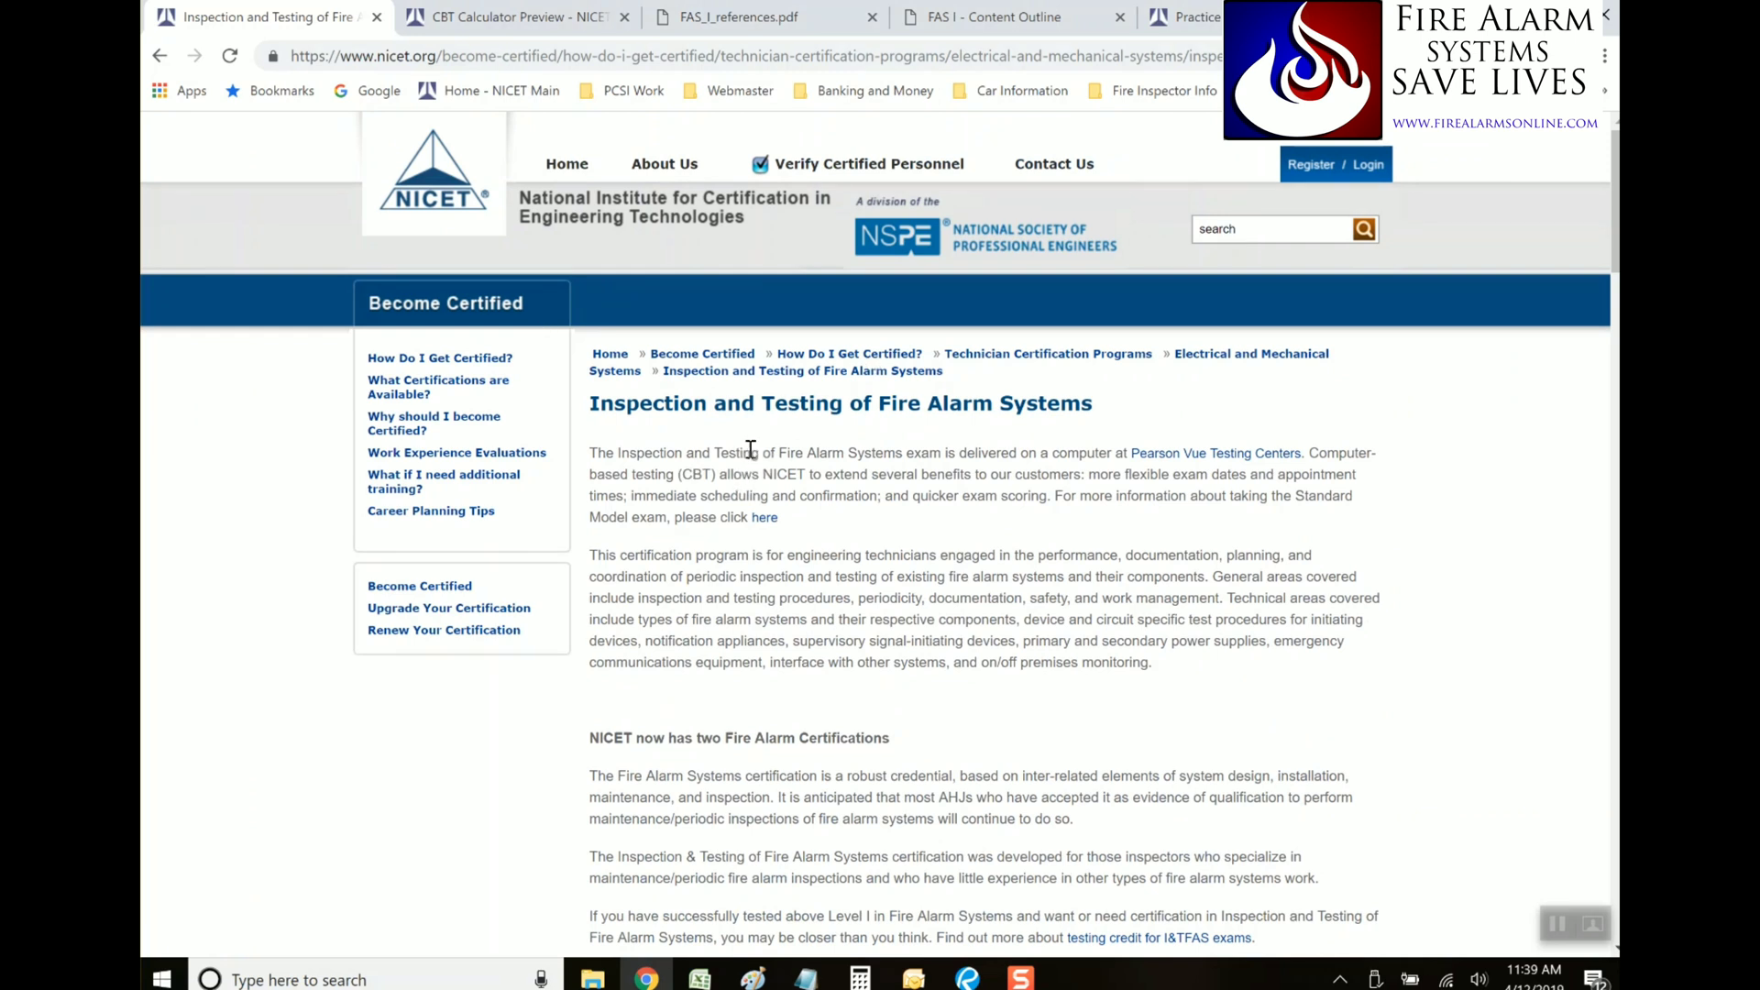
Switch to Revu and review the candidate name and ID number sections of the completed CBT test application, dismissing the Facebook notification
click(968, 979)
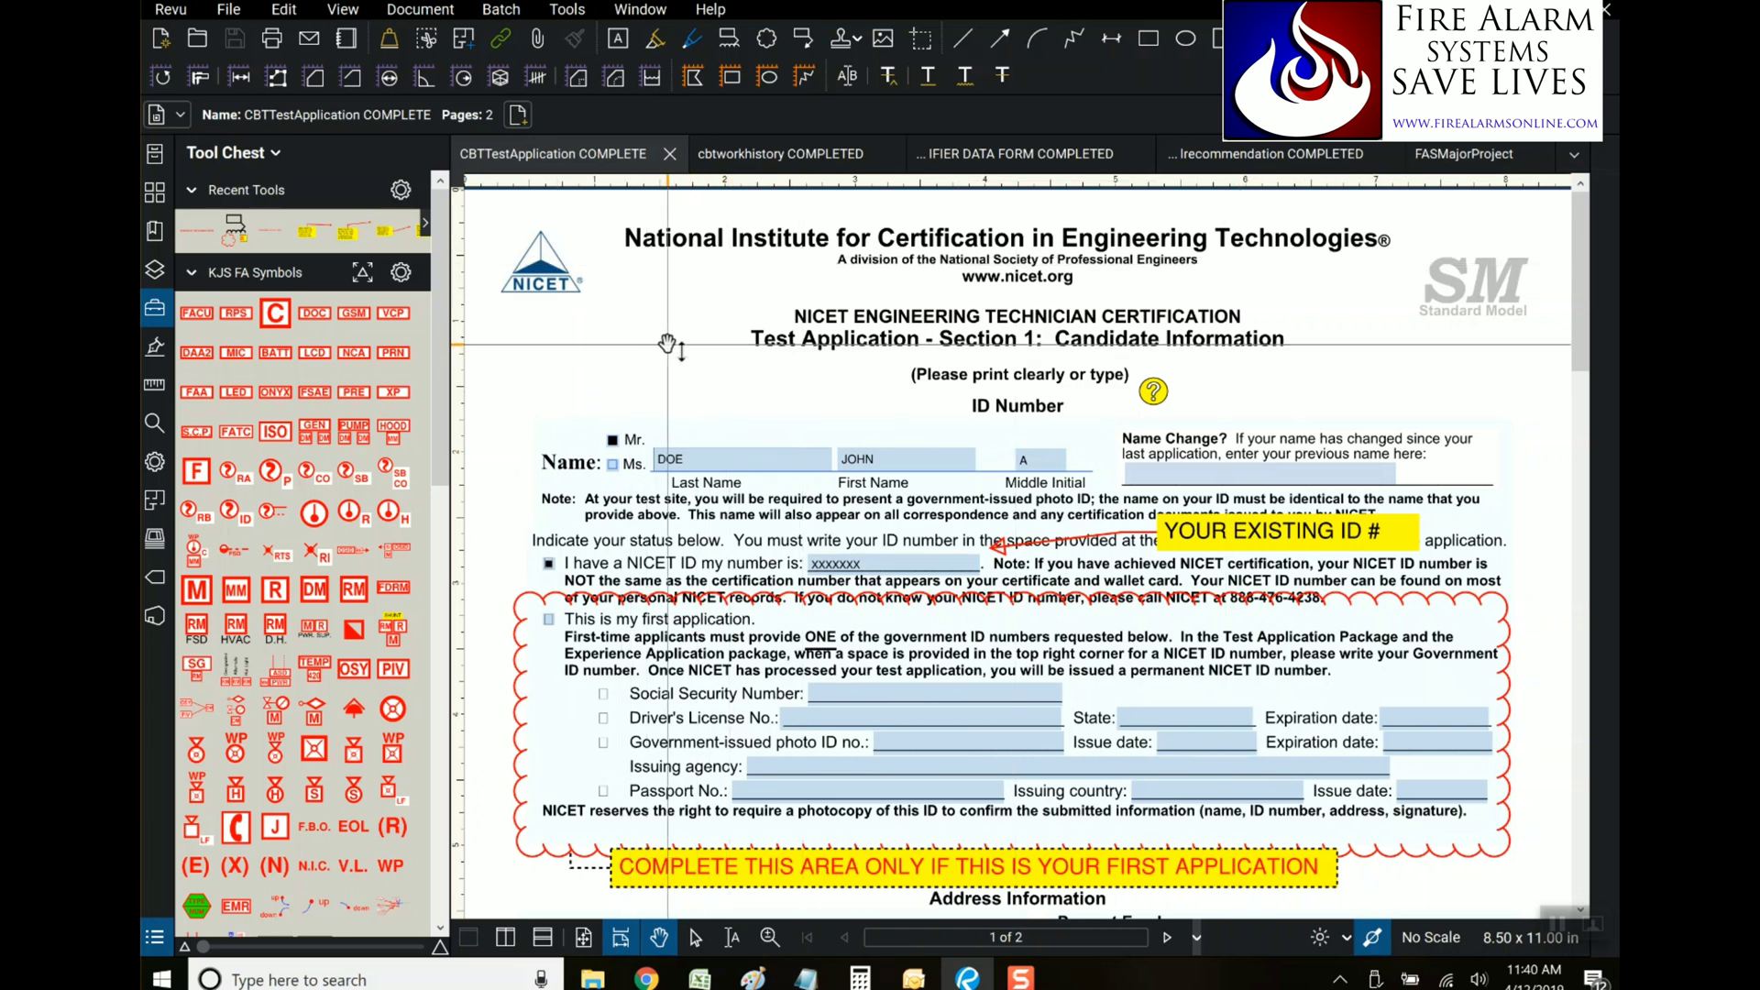
scroll(668, 345, down, 1)
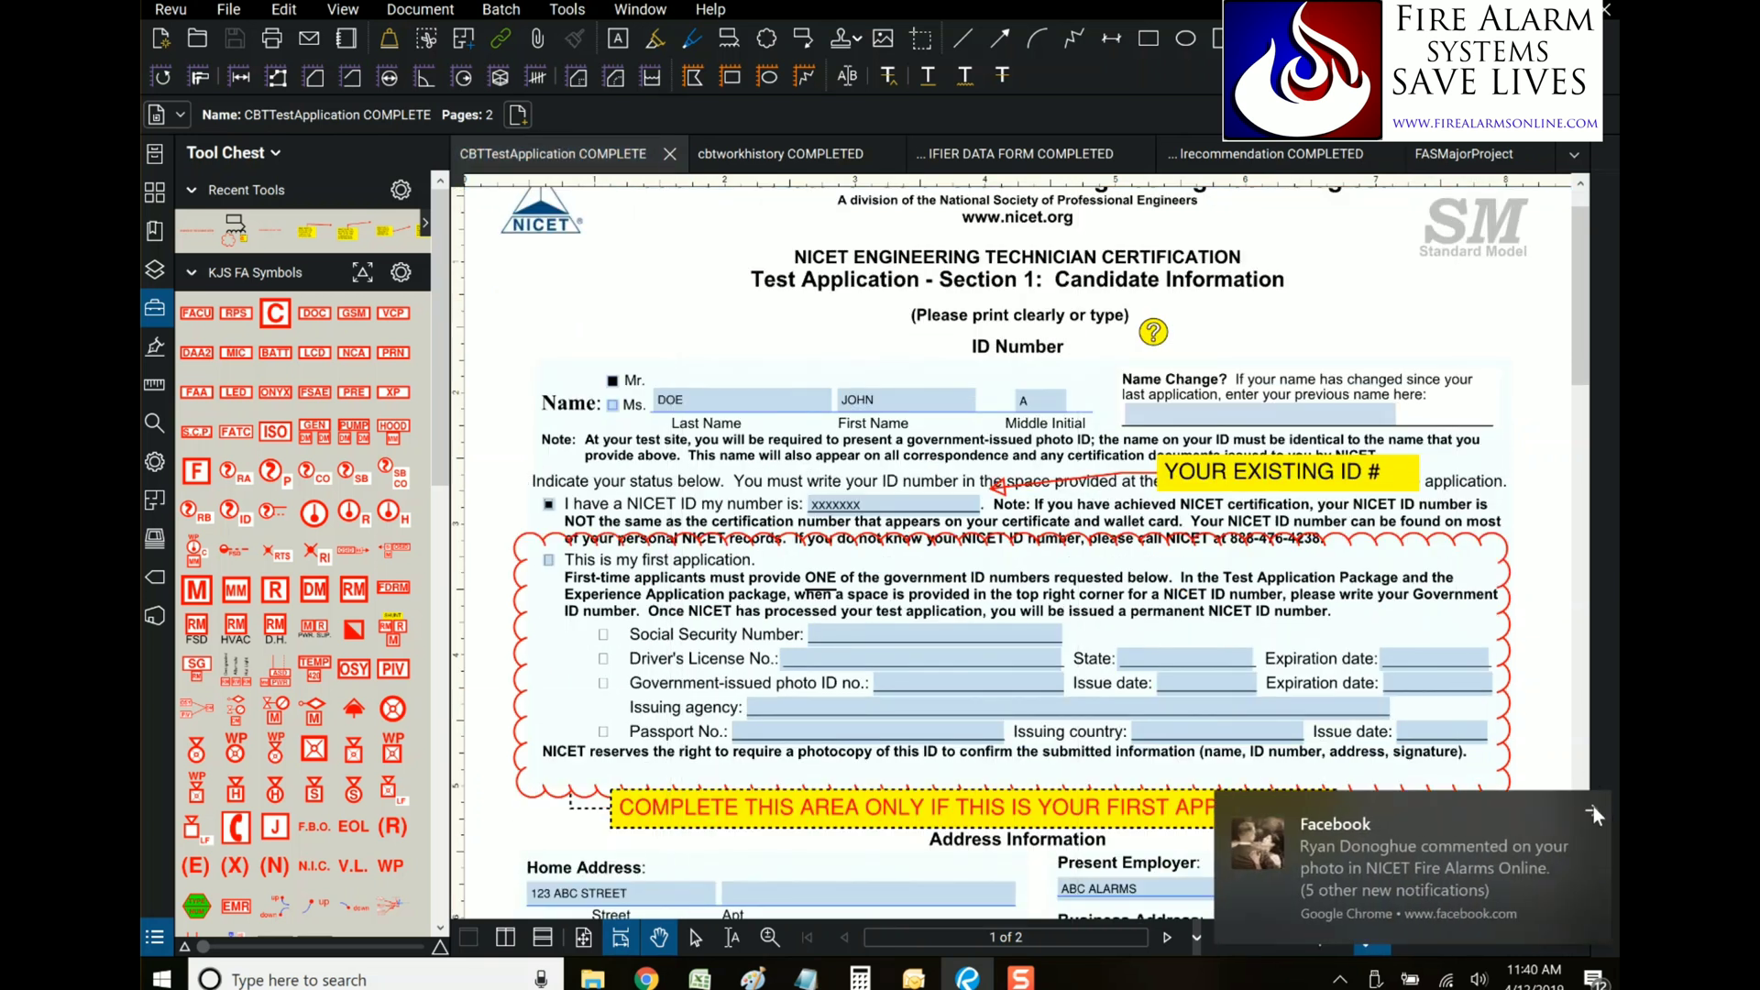
click(1593, 815)
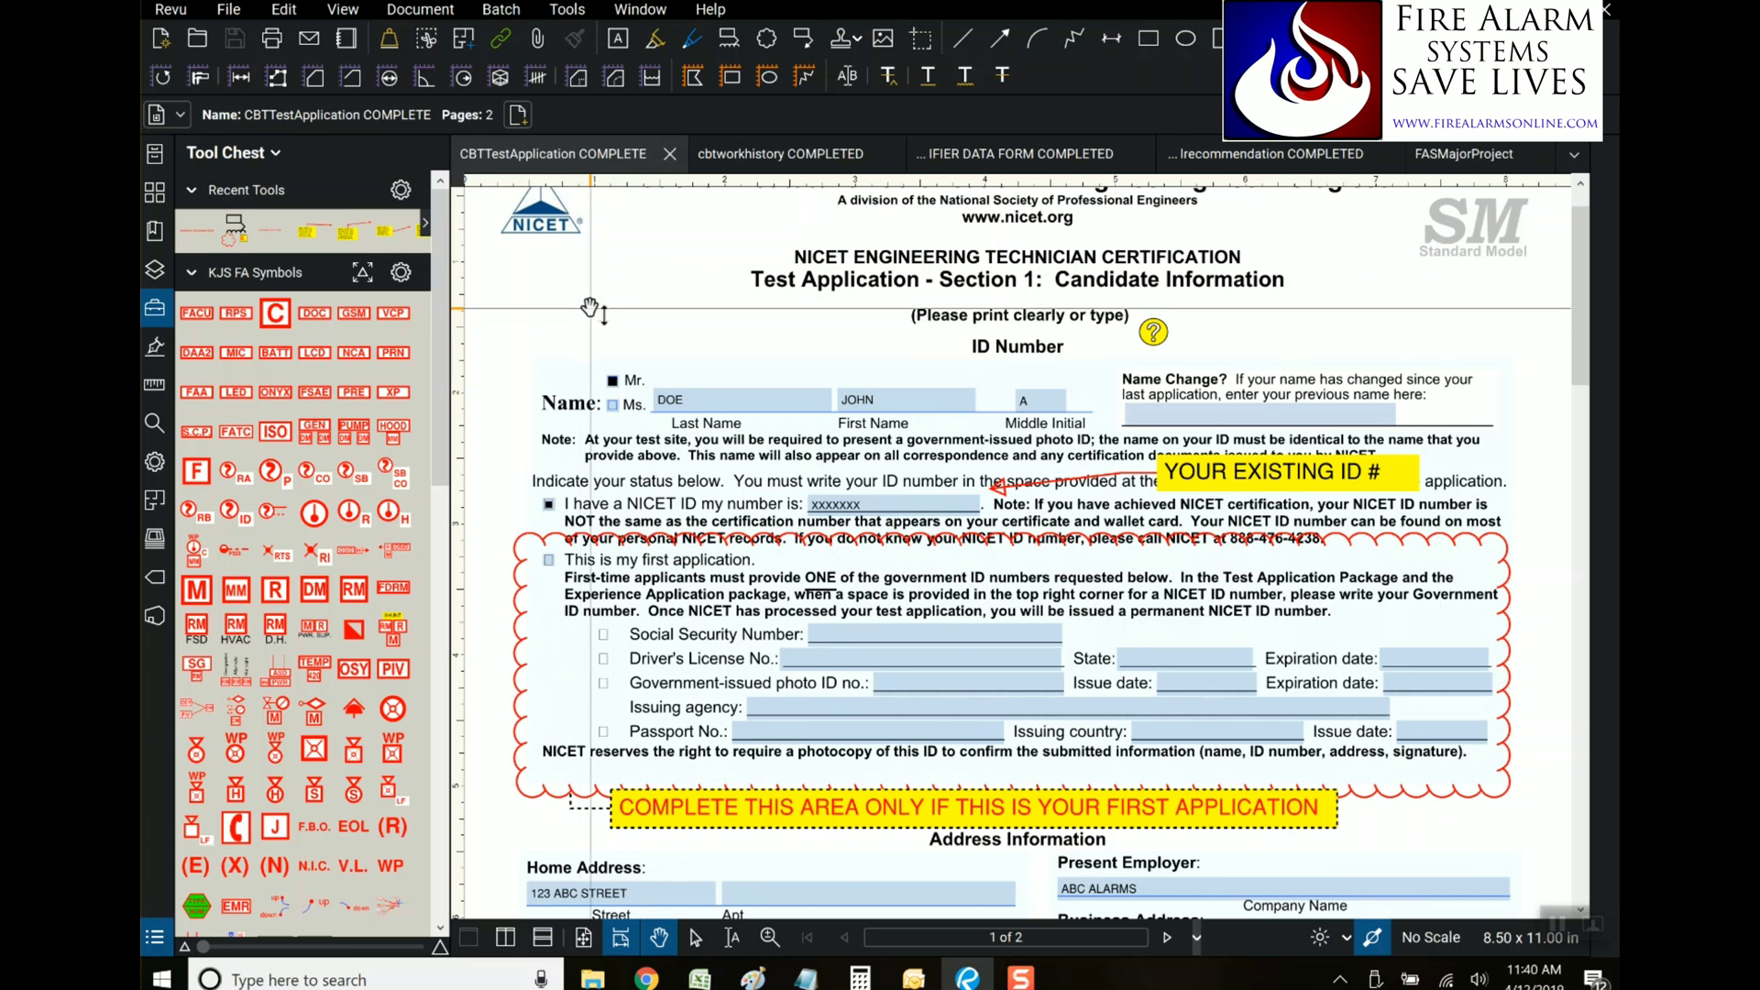
scroll(590, 307, down, 1)
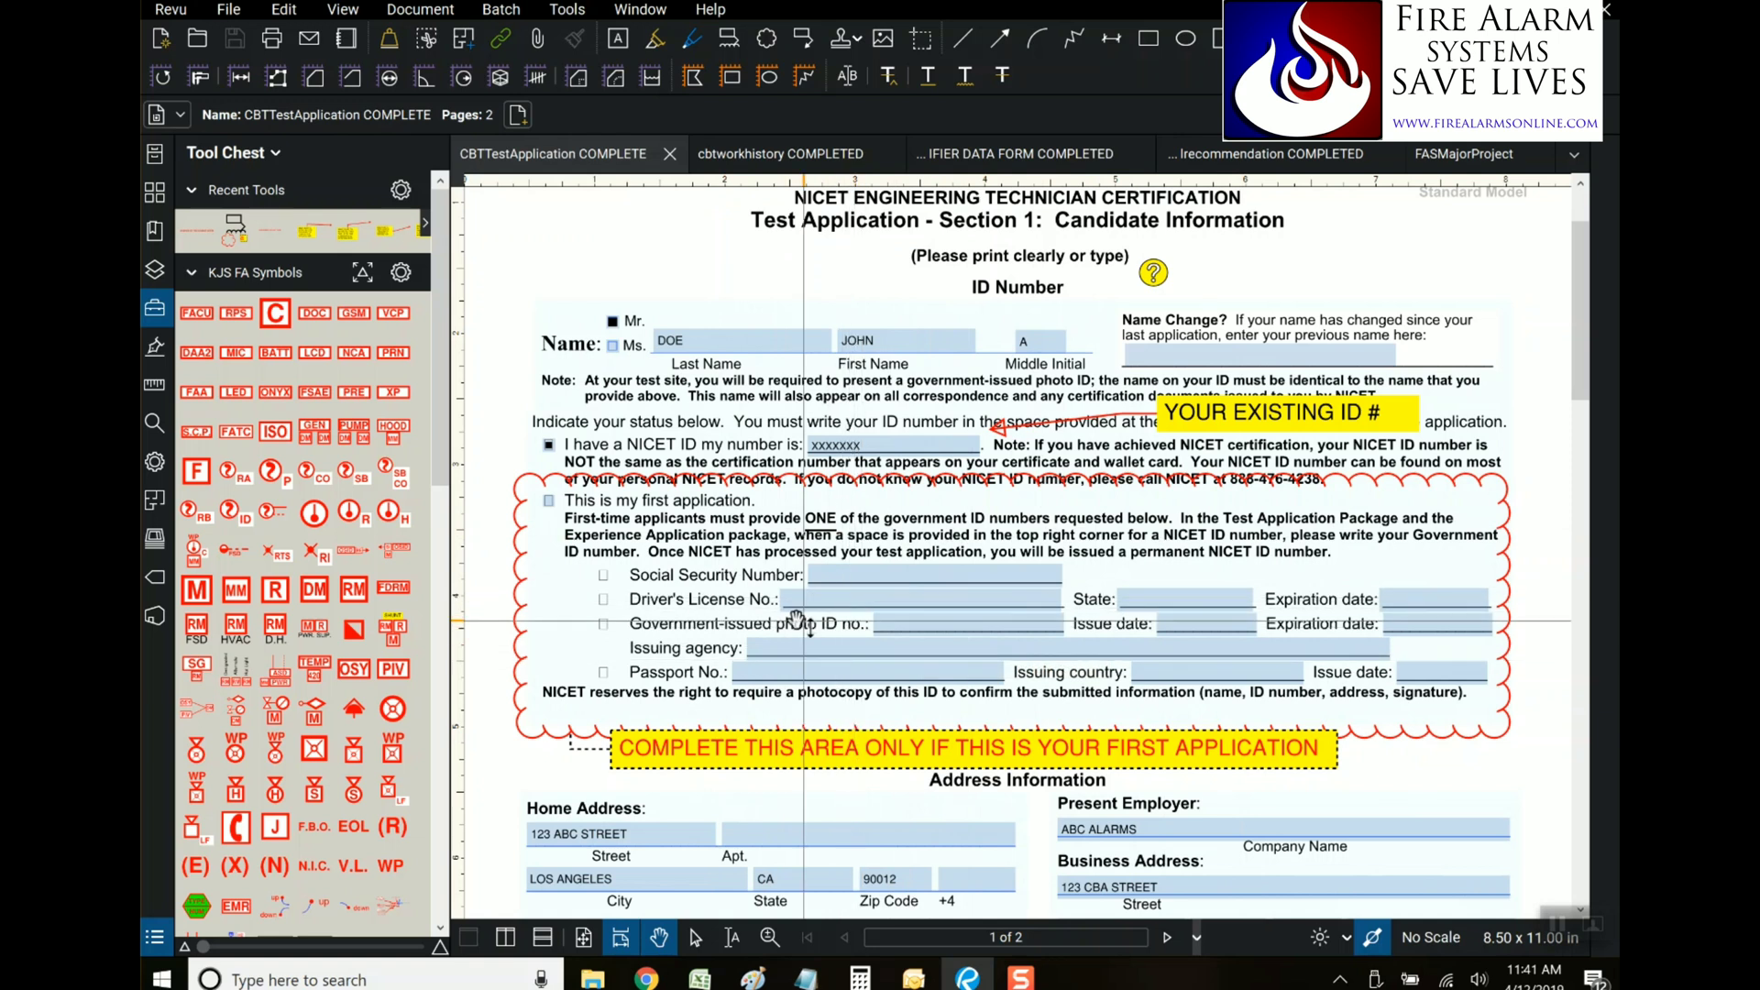
scroll(780, 623, down, 1)
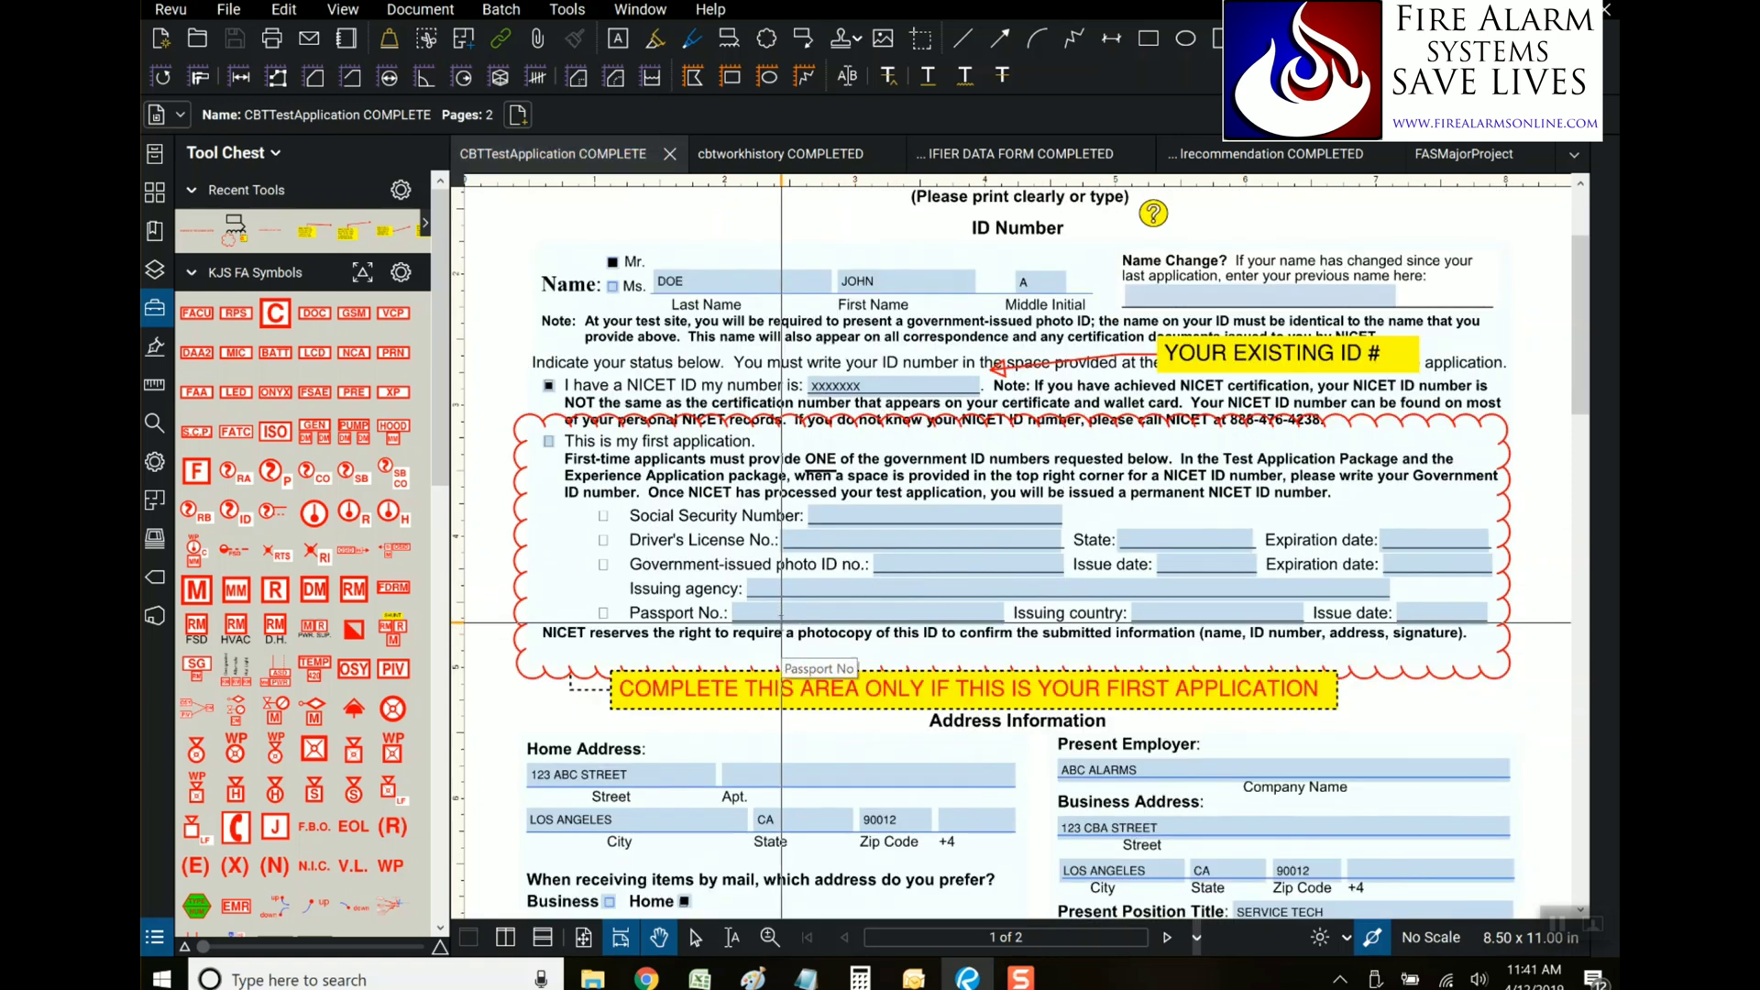
Review the application's address, employer and contact preference sections through the applicant's statement and signature, dismissing the new notification
scroll(594, 626, down, 1)
scroll(591, 627, down, 3)
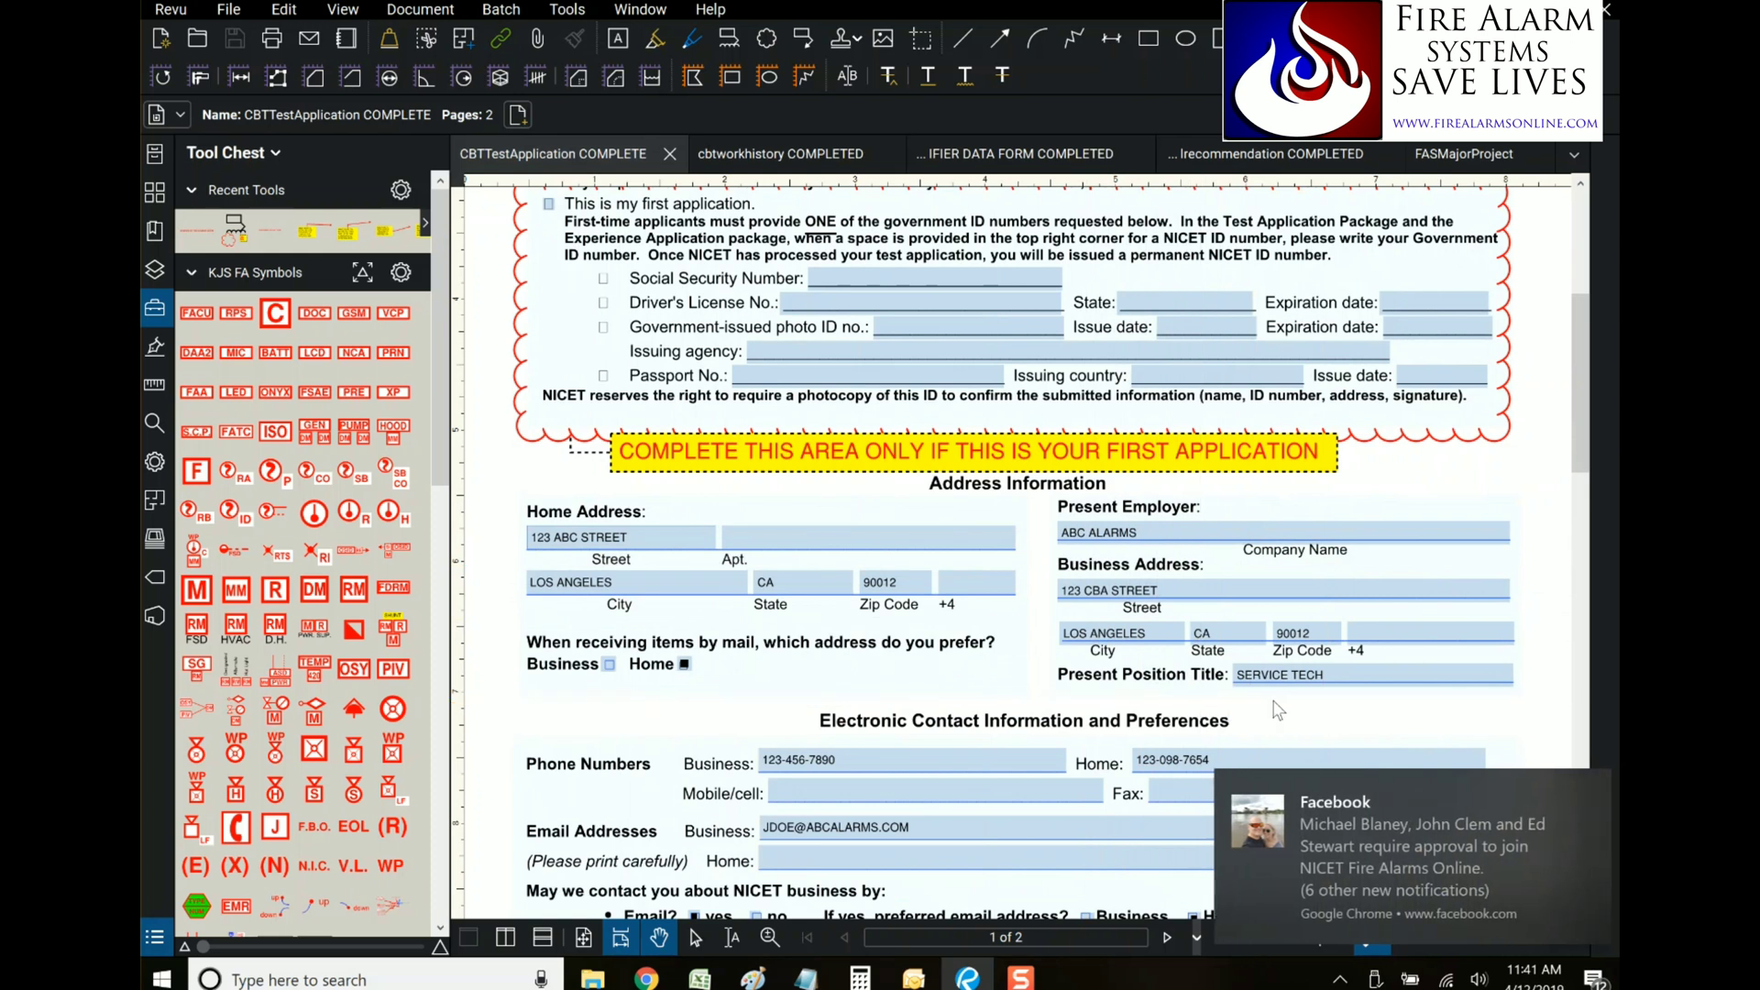
click(1596, 796)
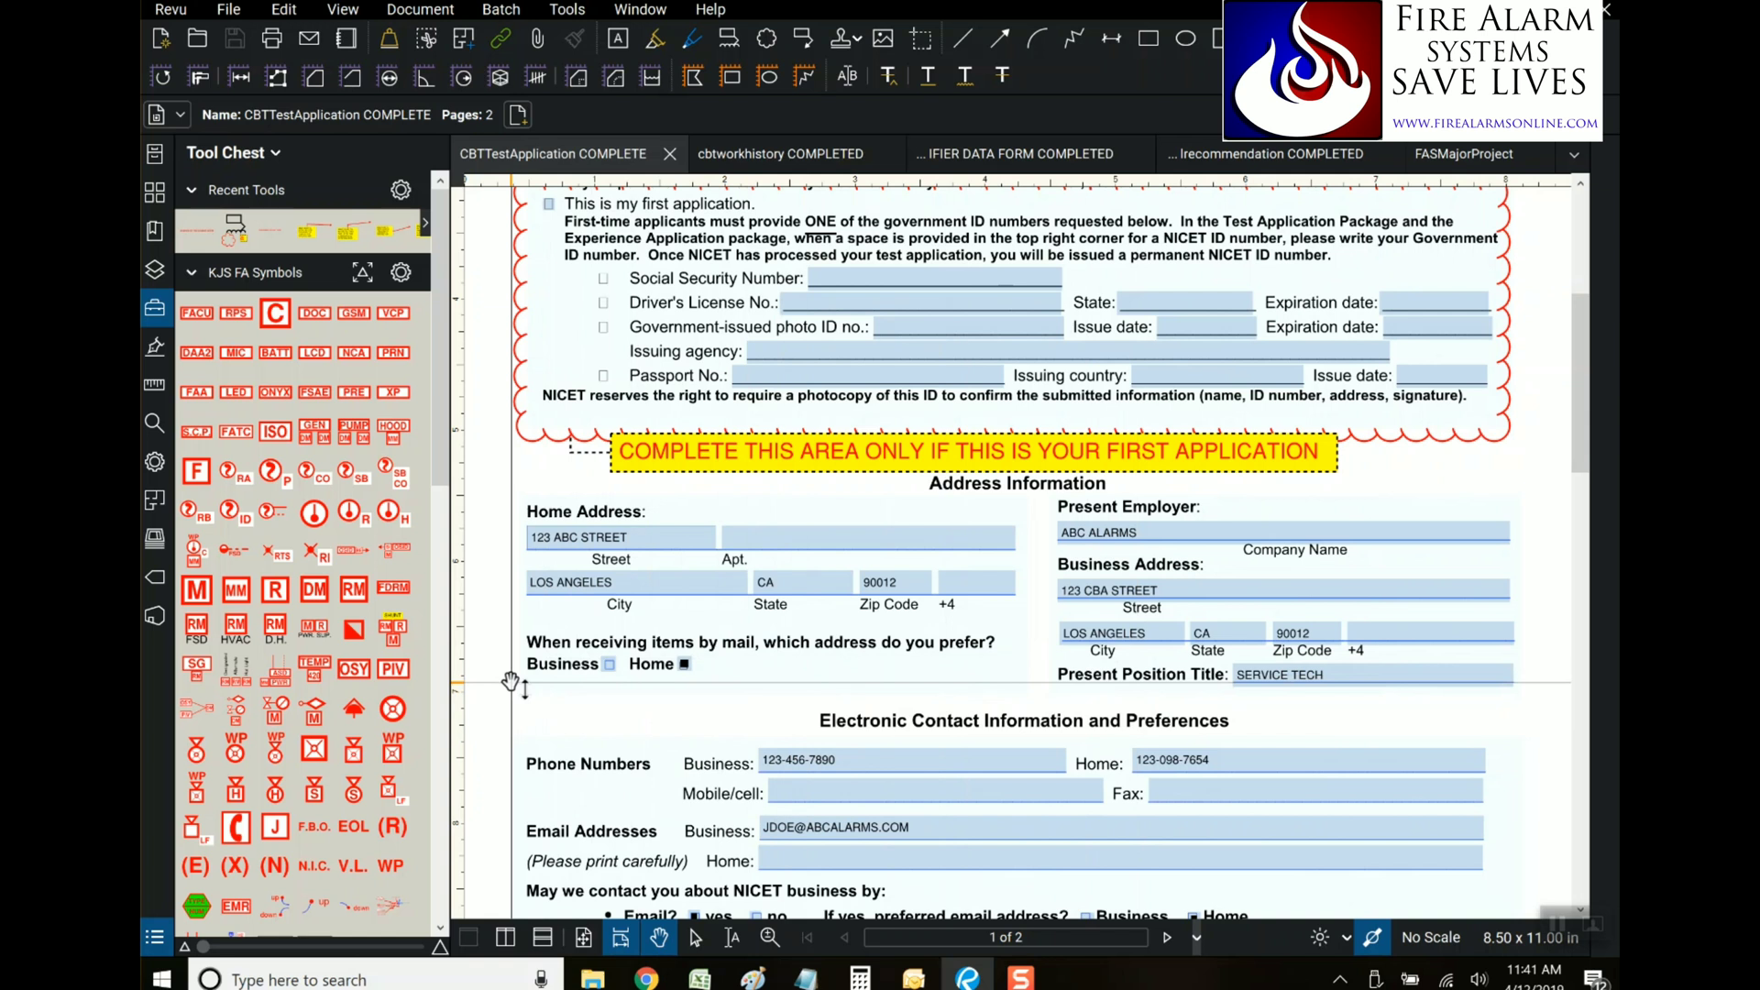
scroll(511, 682, down, 5)
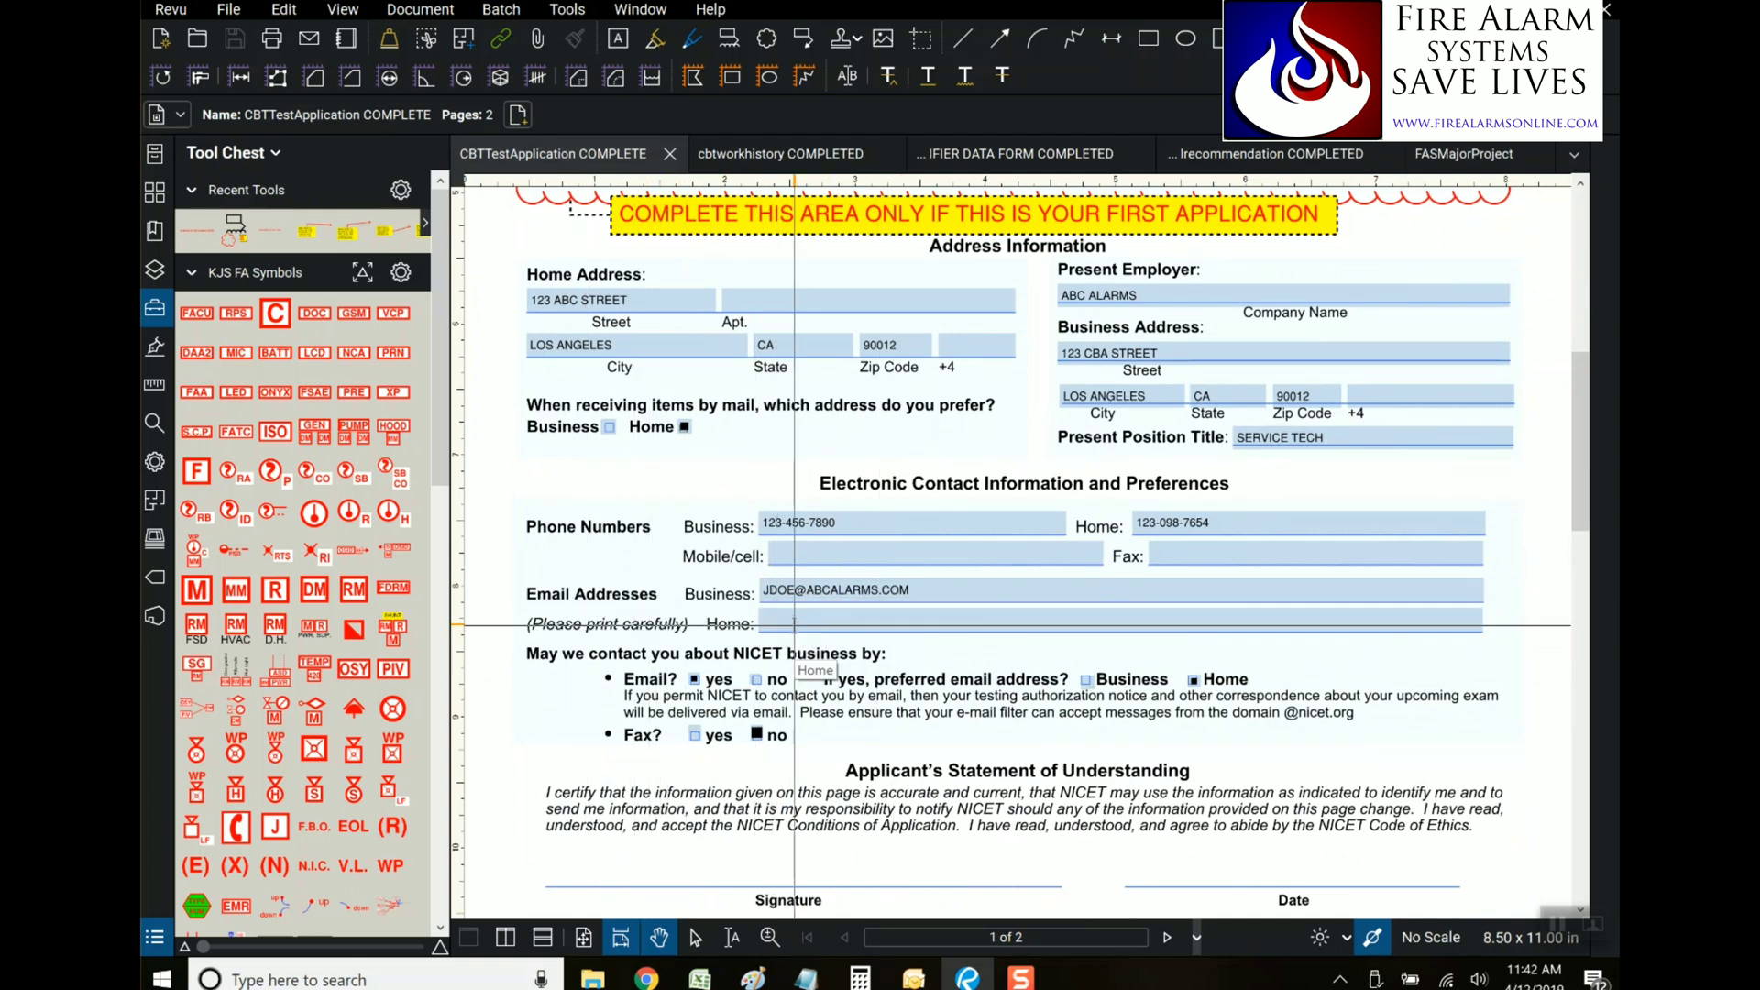
scroll(548, 641, down, 1)
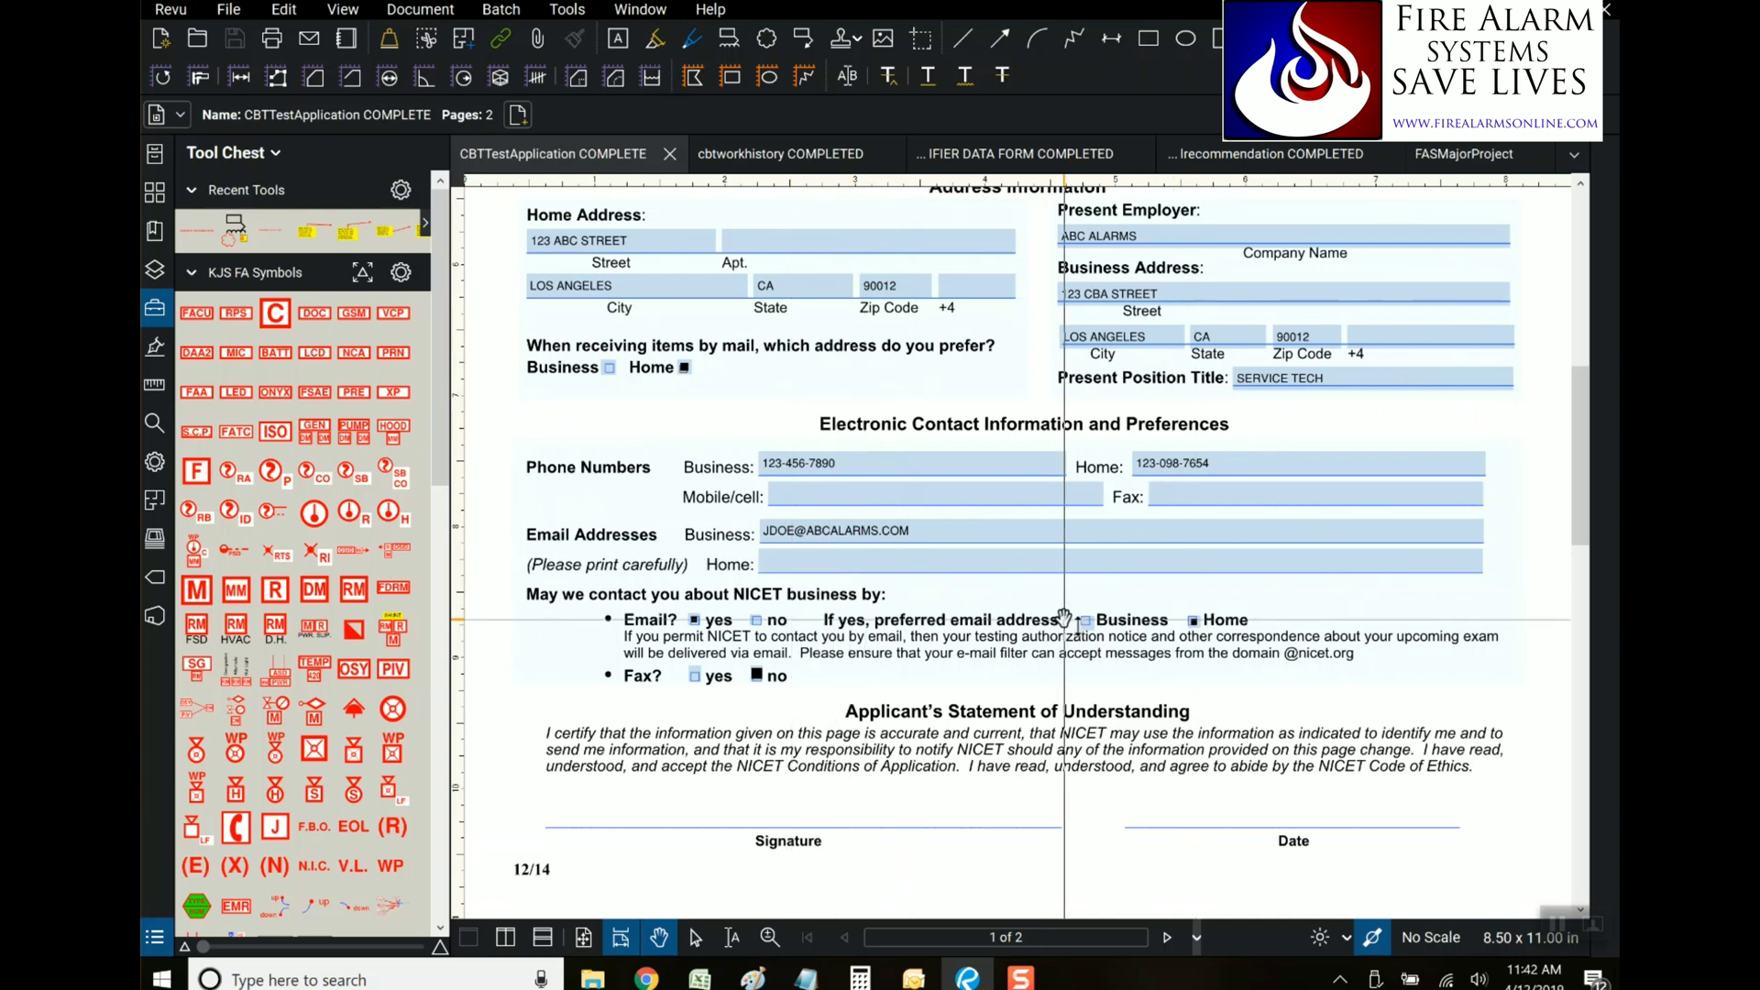
scroll(752, 657, down, 1)
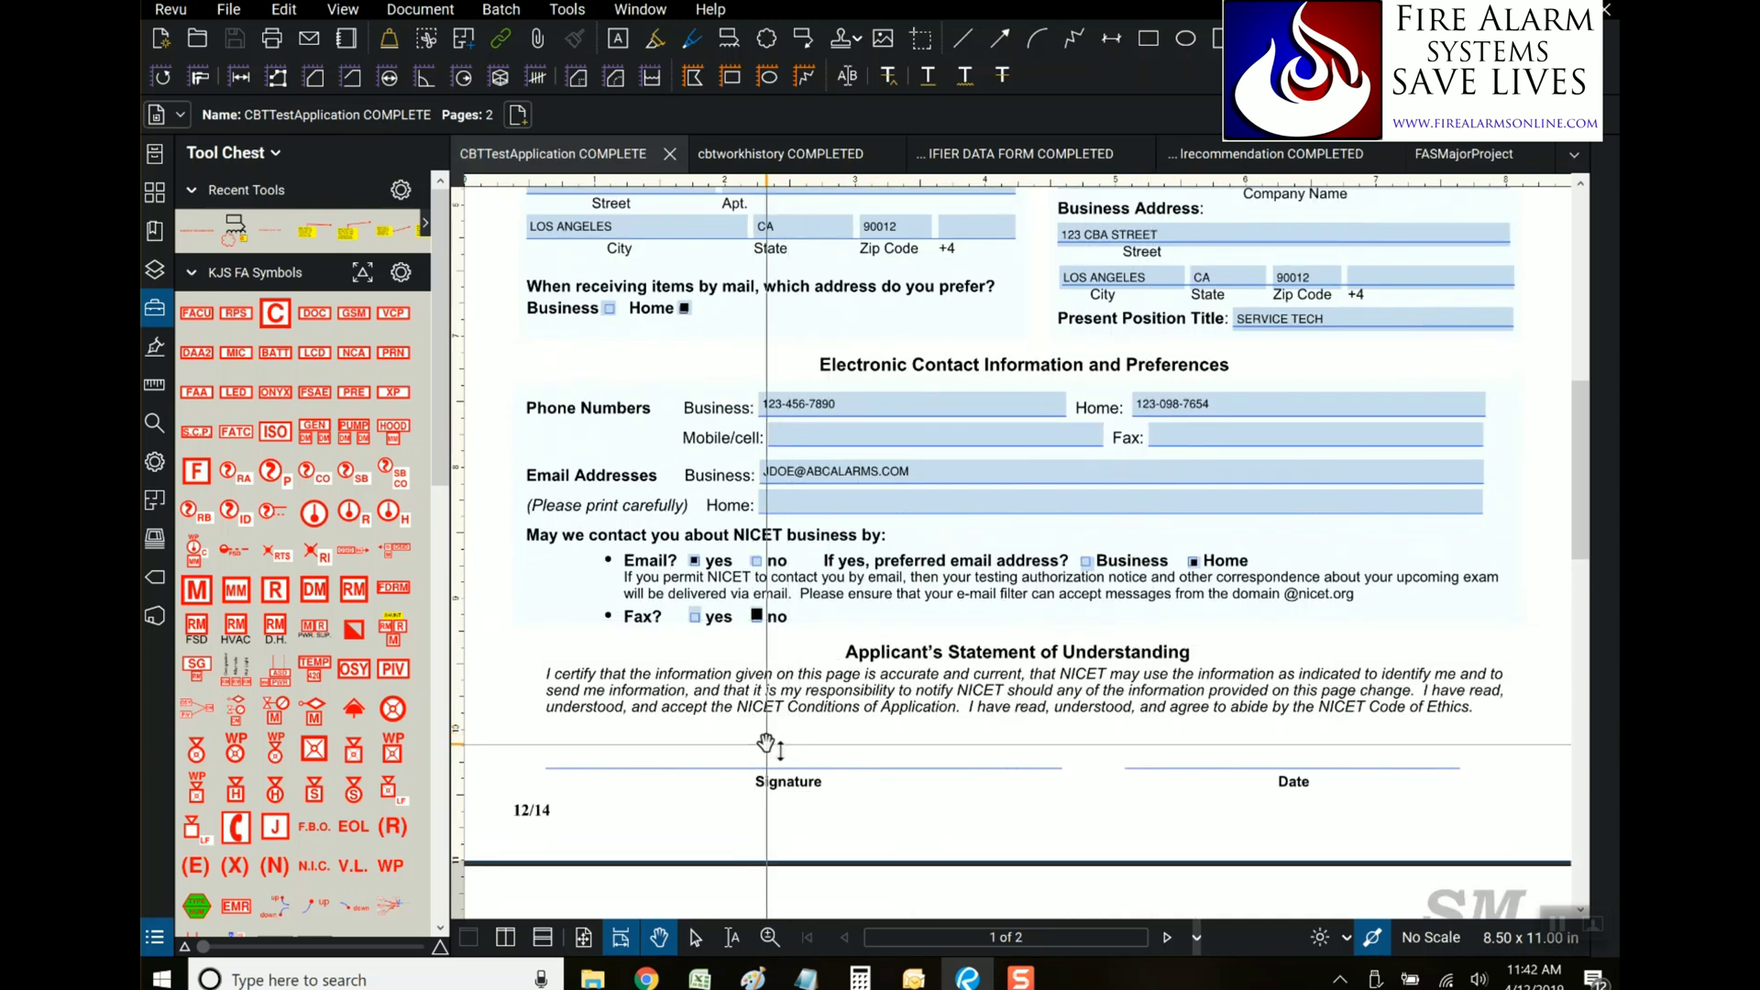
Go to Section 2, the payment form, and examine the exam selection, window IDs, fees and eligibility schedule
scroll(860, 683, down, 4)
scroll(860, 683, down, 7)
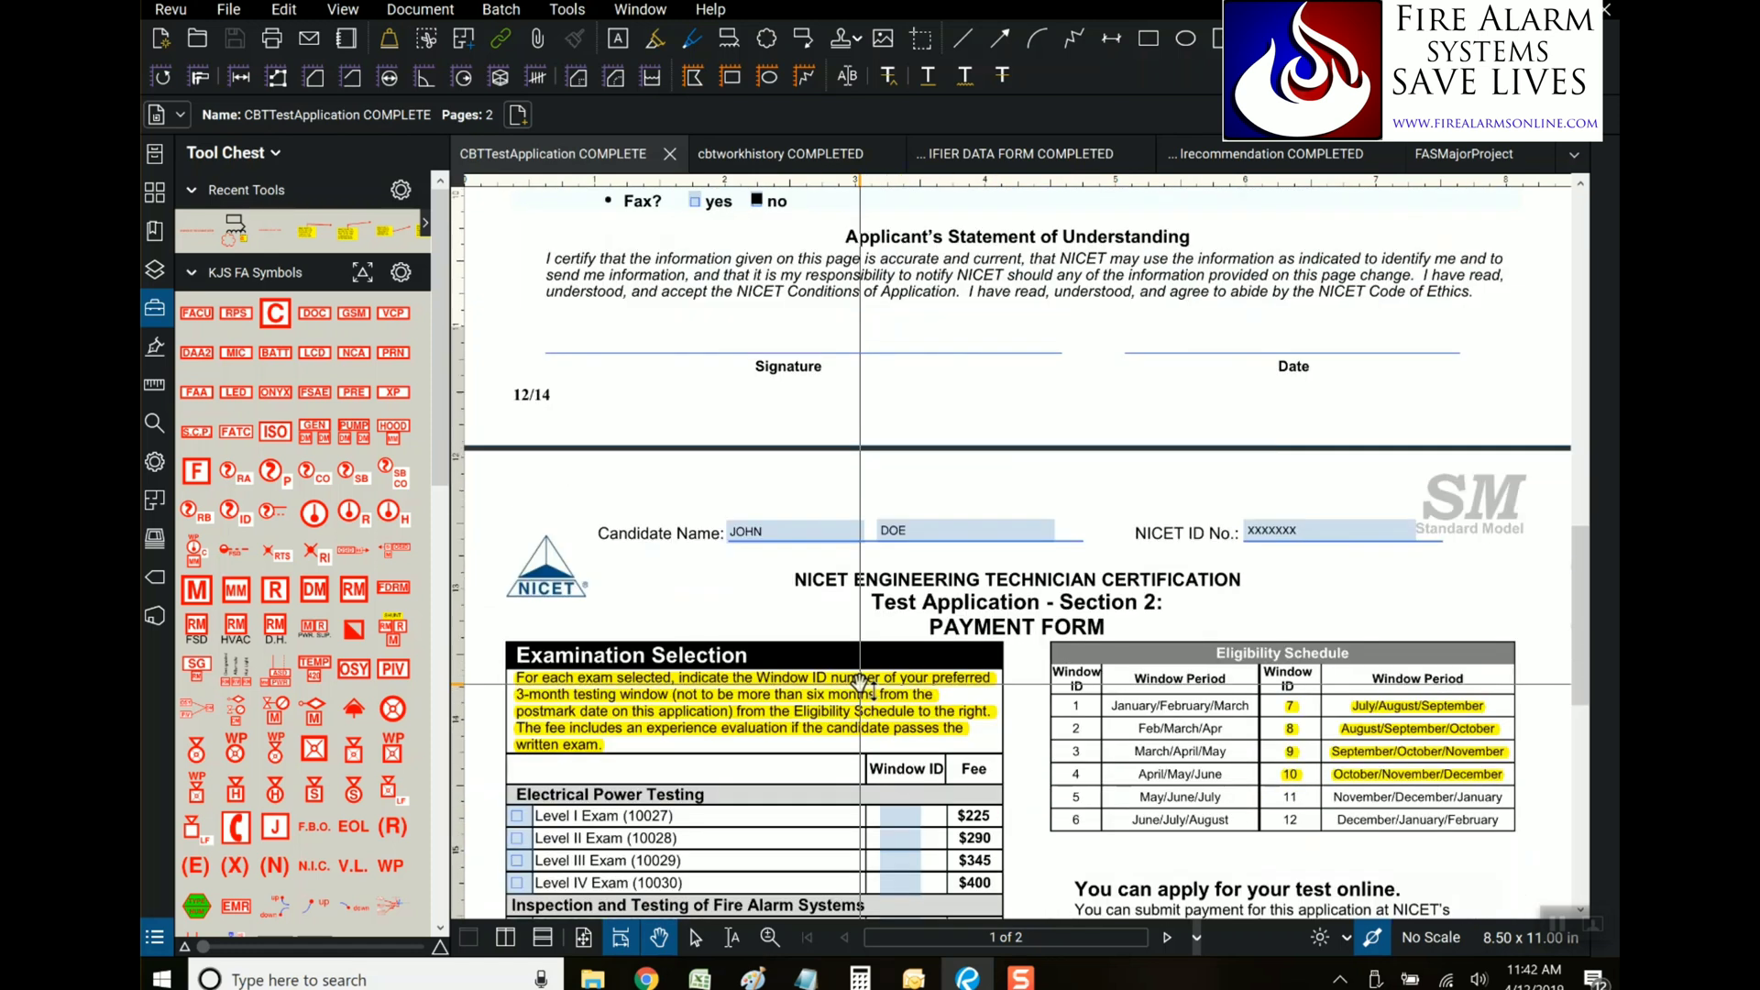
scroll(860, 683, down, 1)
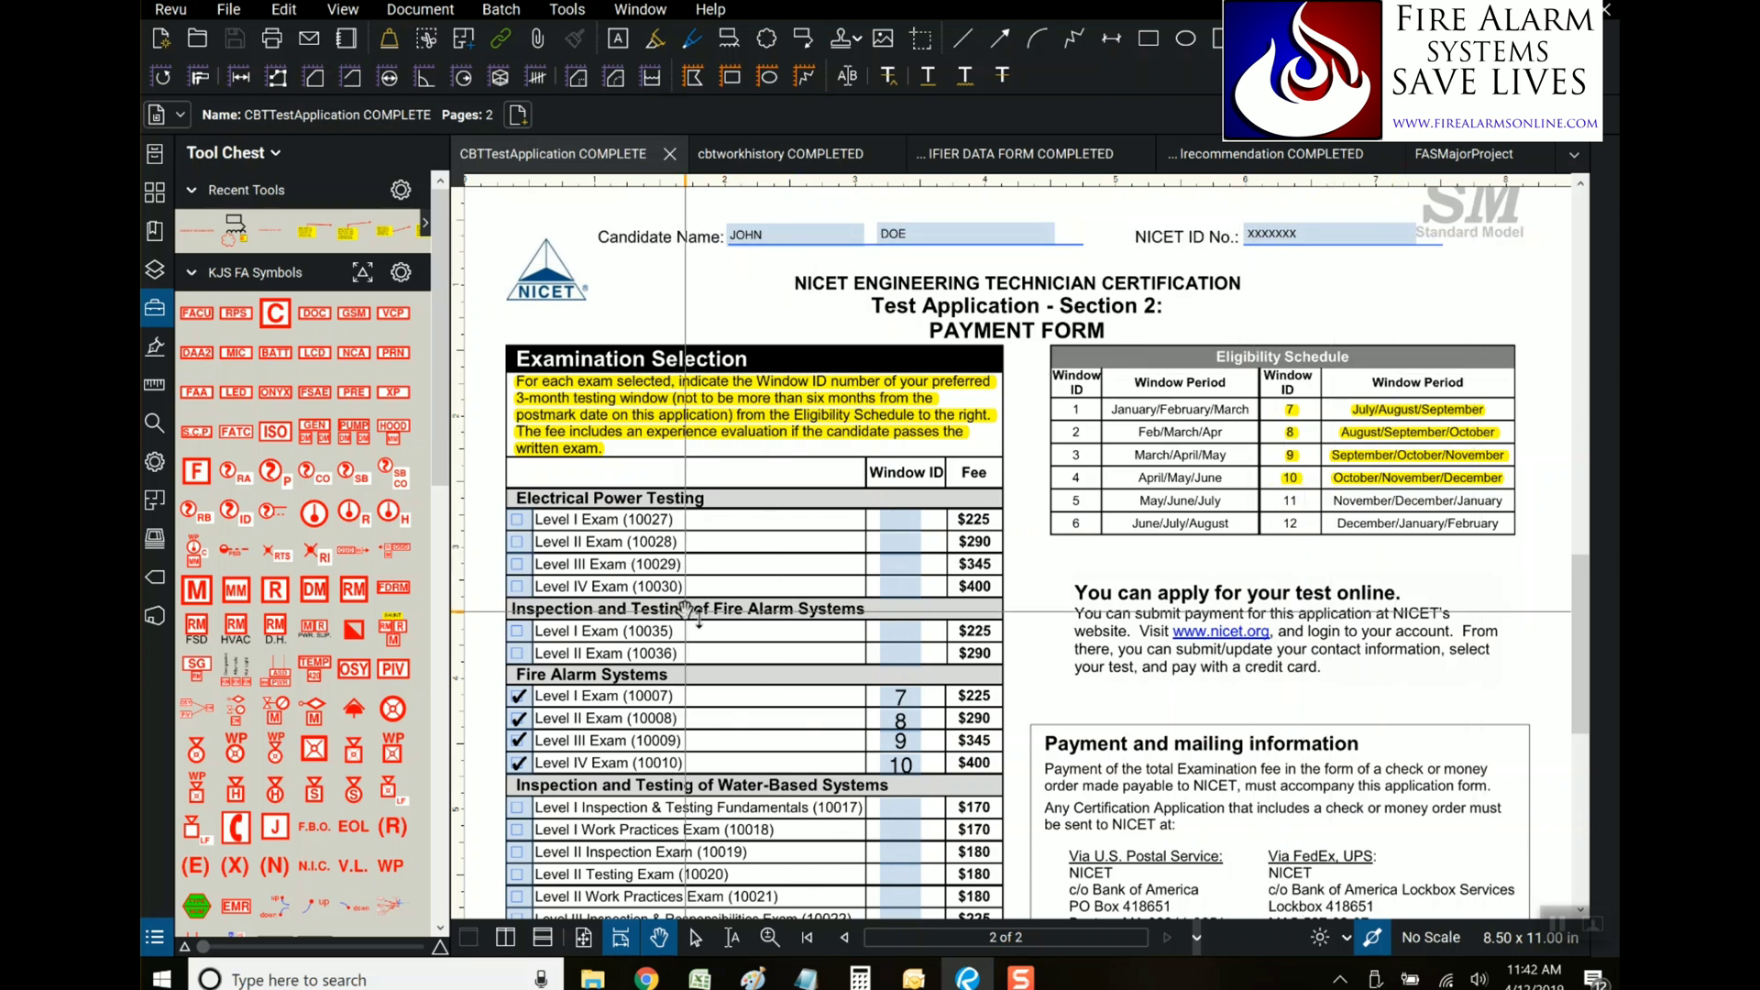
Review the rest of the payment form, covering online application, payment and mailing information, the "Don't forget to" list, exam total and Express Evaluation
scroll(684, 609, down, 1)
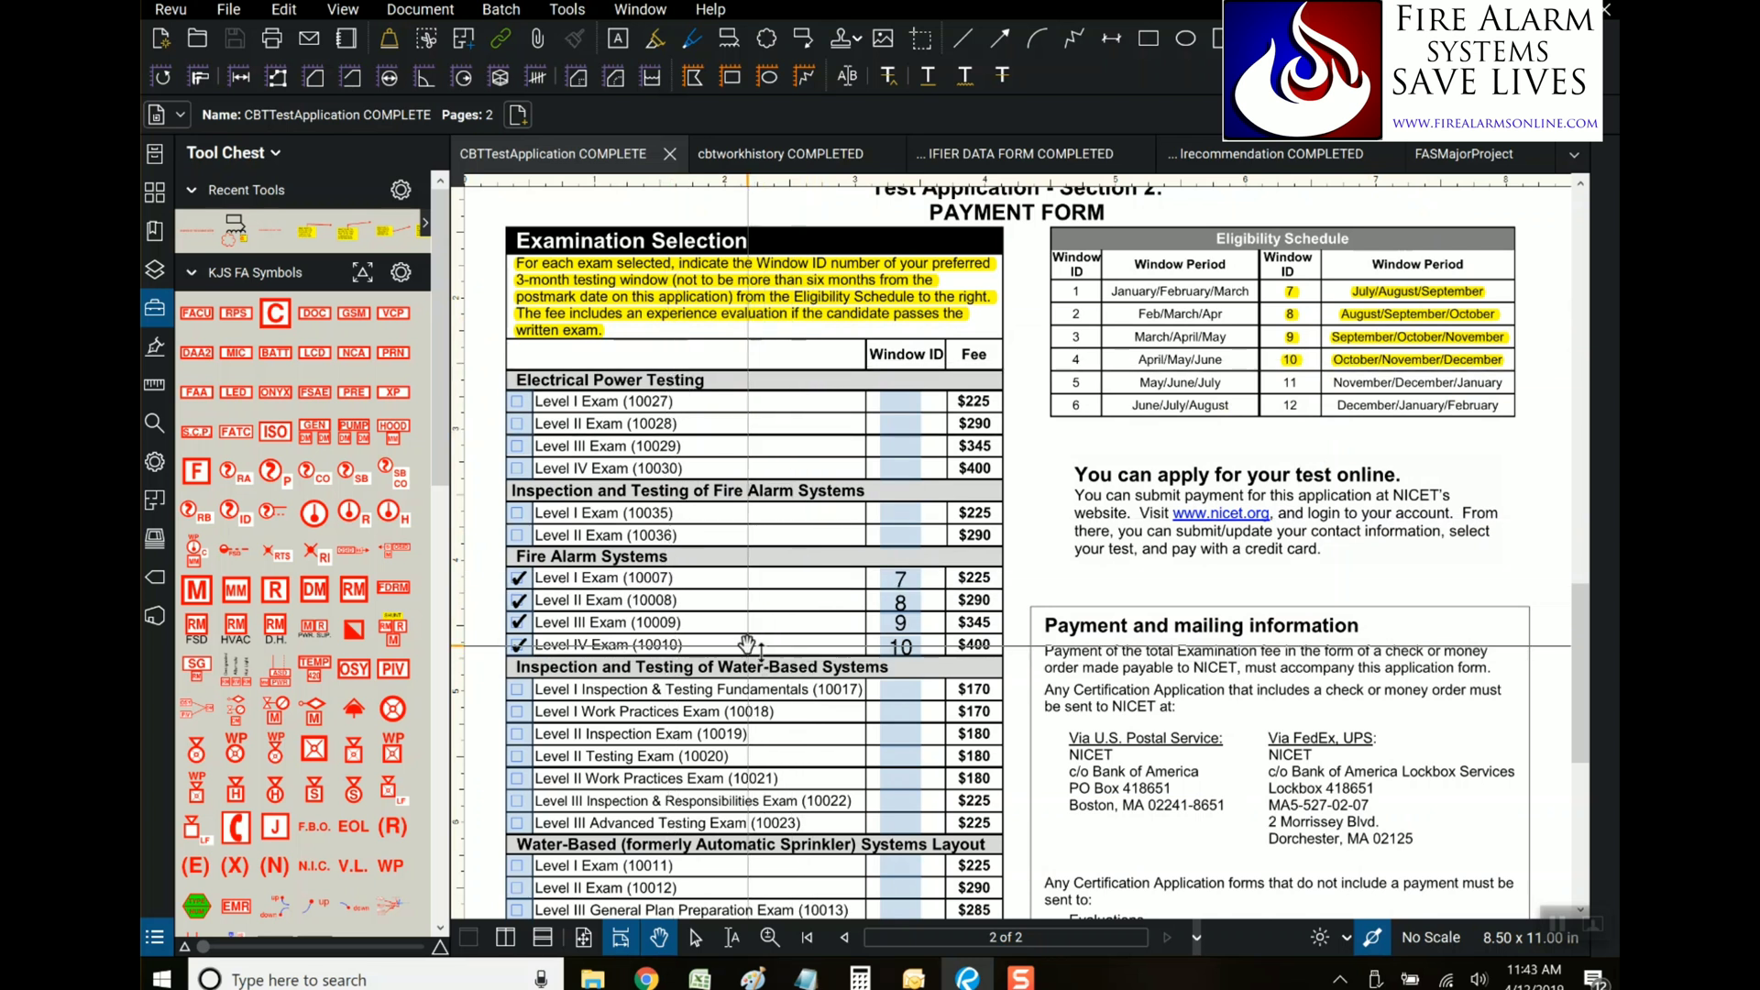
scroll(747, 644, down, 3)
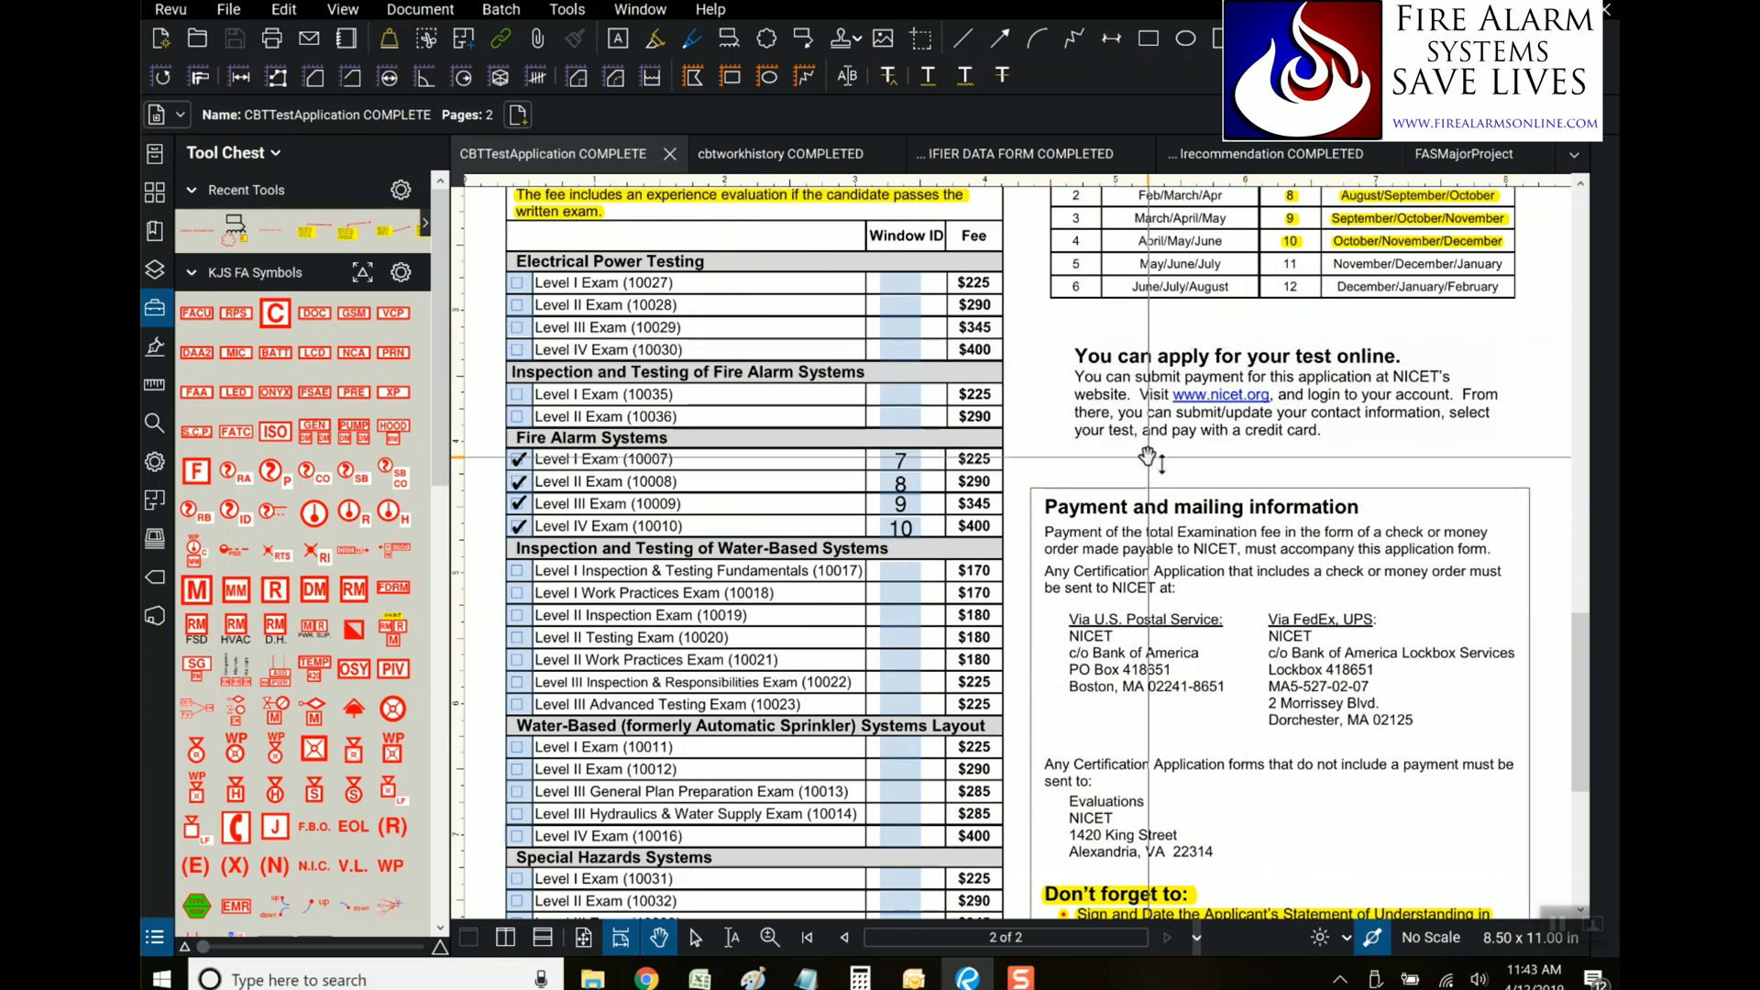
scroll(1148, 457, down, 3)
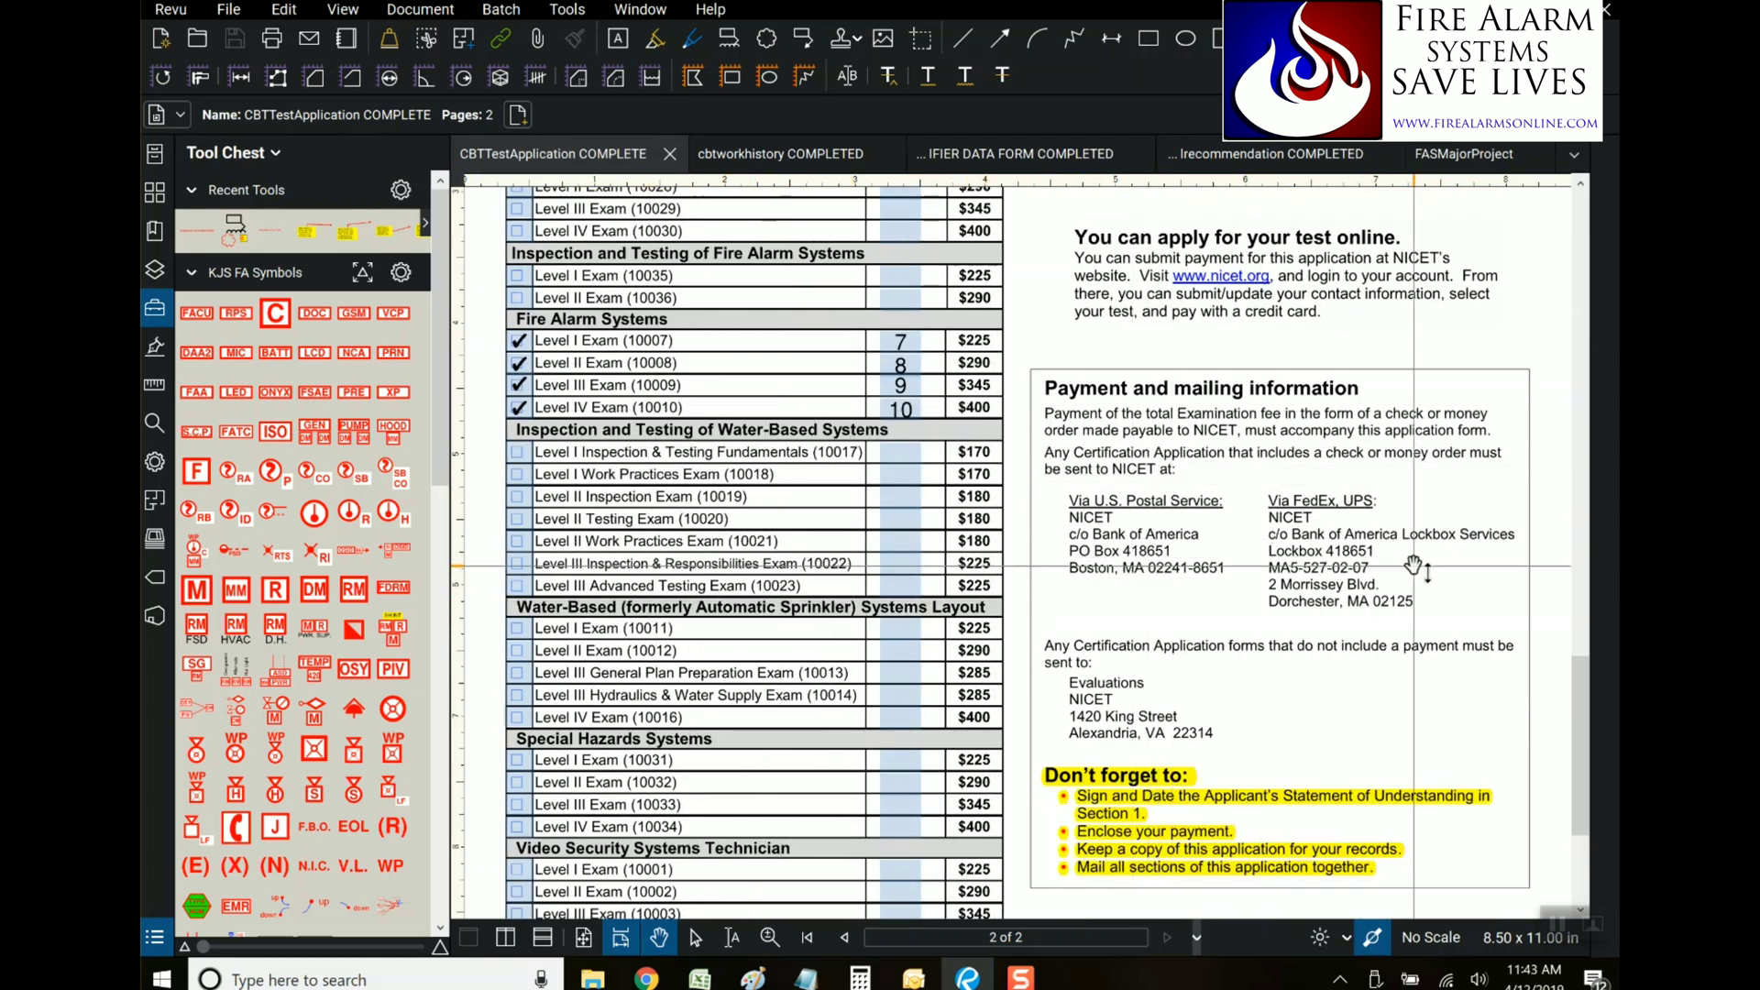
scroll(1408, 582, down, 2)
scroll(1408, 581, down, 2)
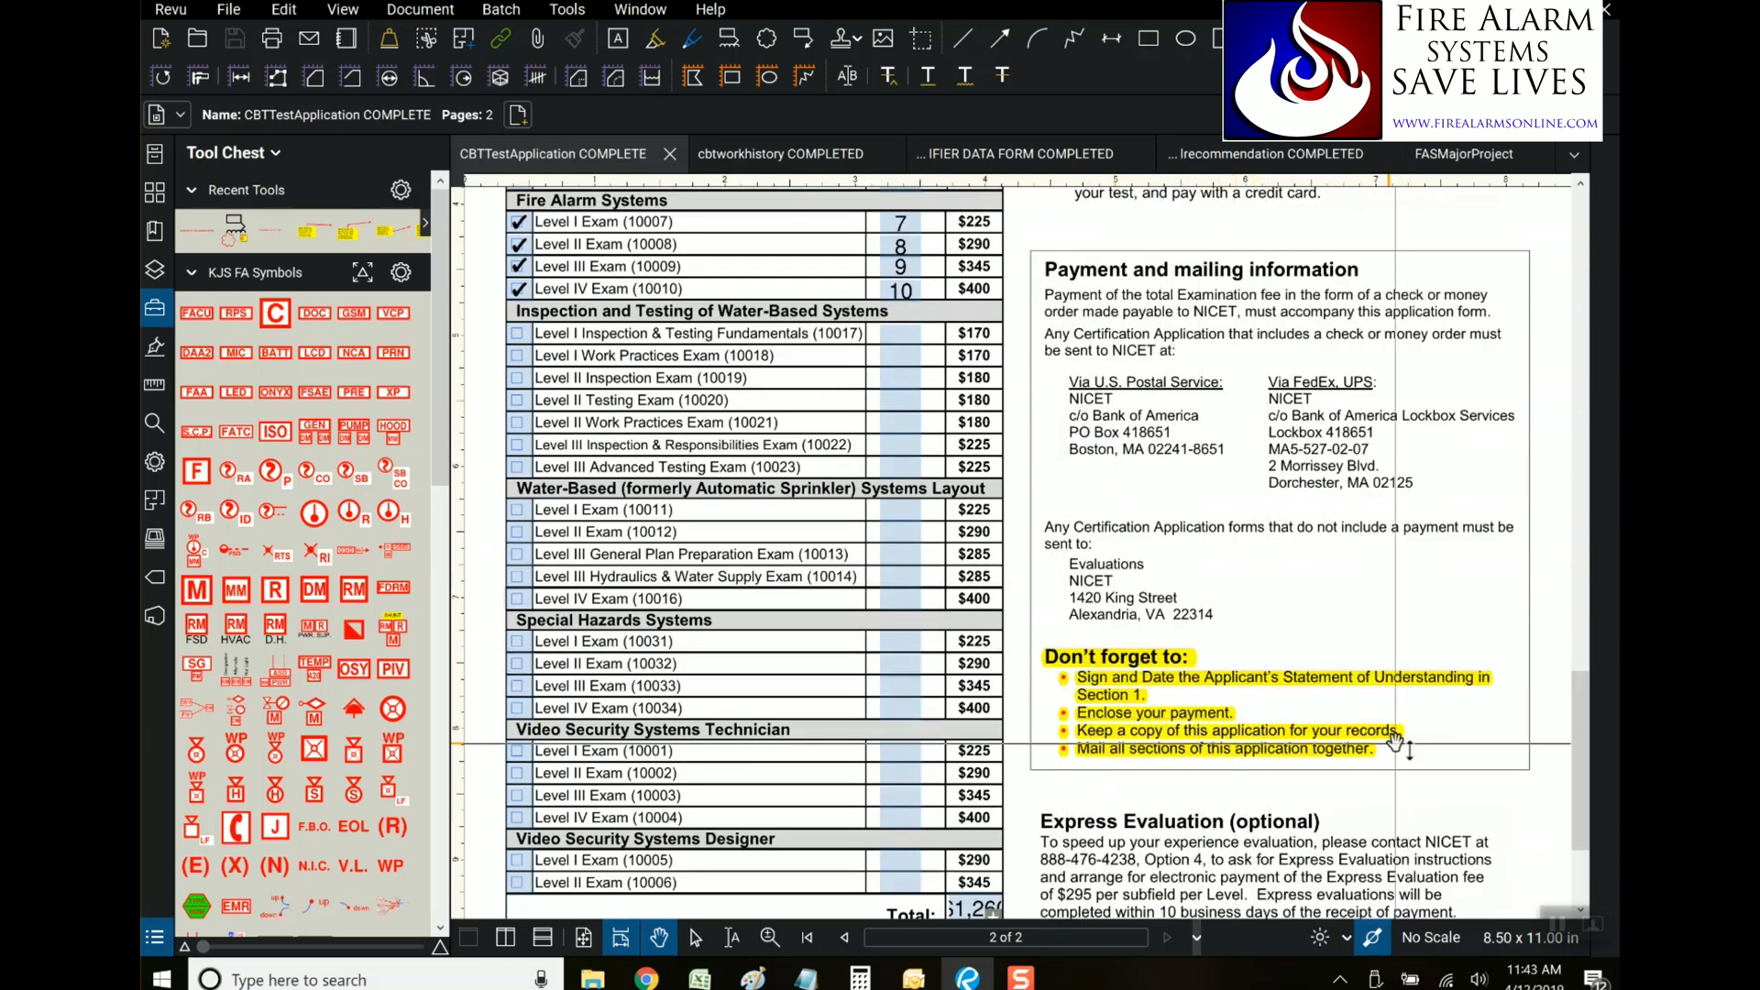
scroll(1412, 743, down, 6)
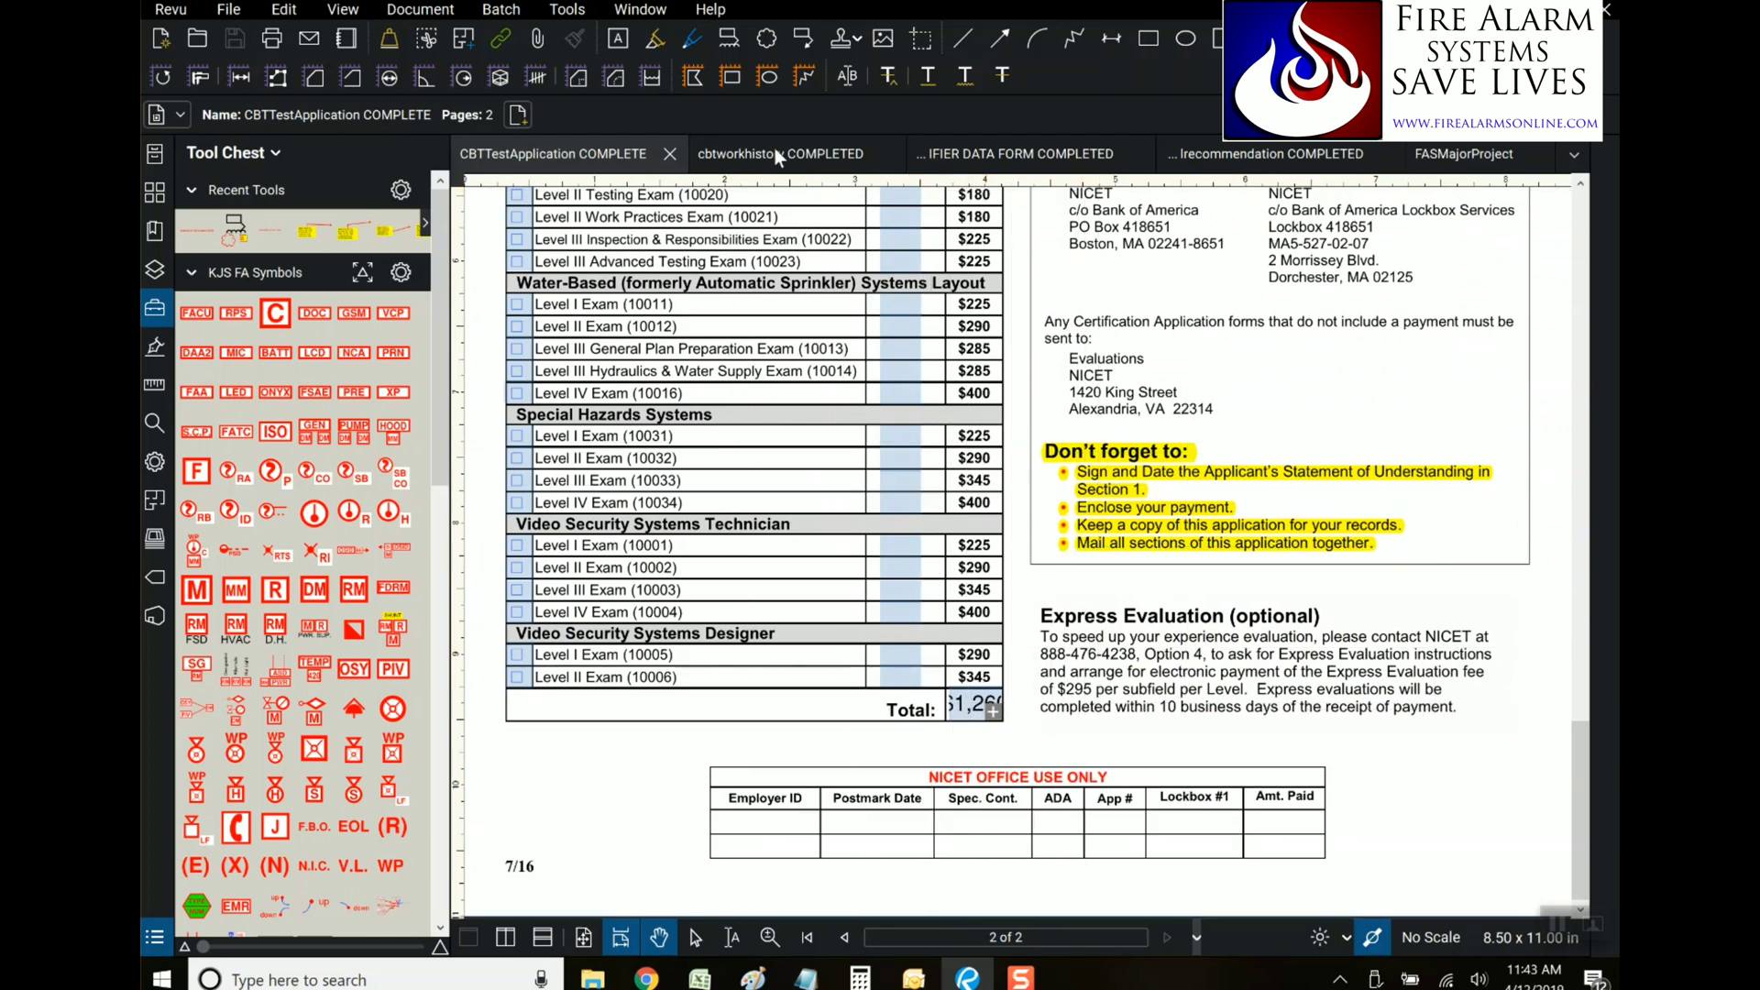
Open the completed cbtworkhistory form and review its instructions, checklist and Section 1 position identification
click(724, 151)
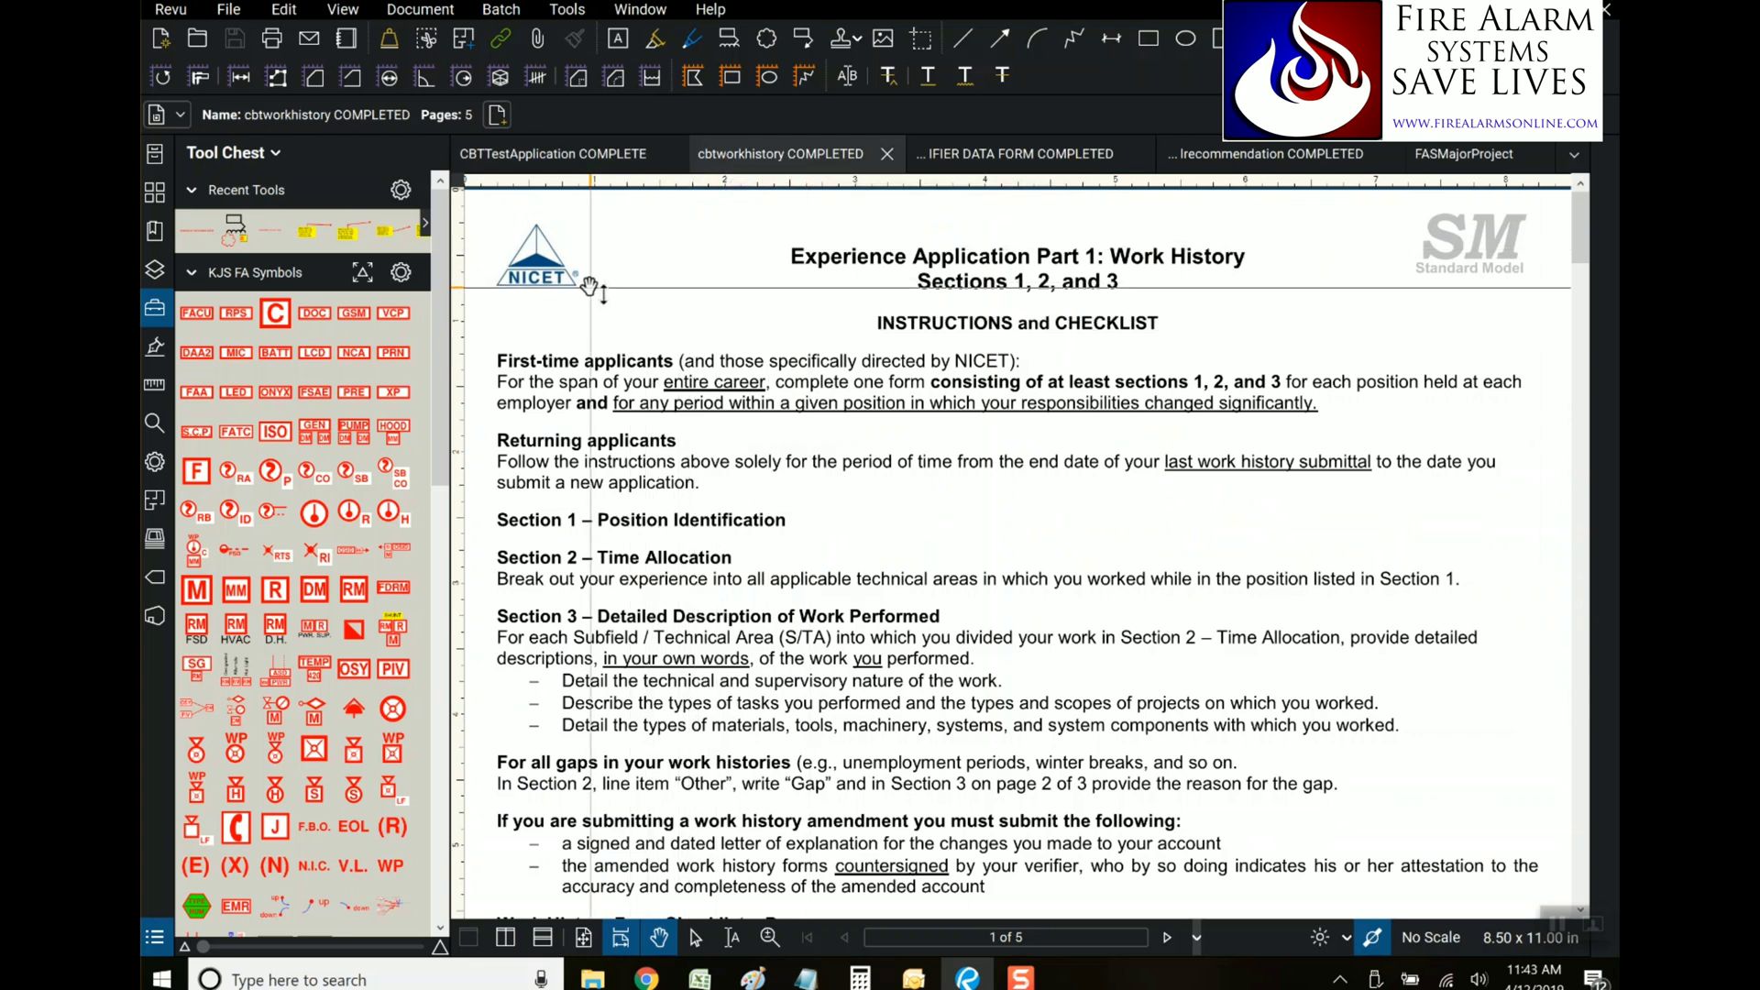
scroll(688, 382, down, 8)
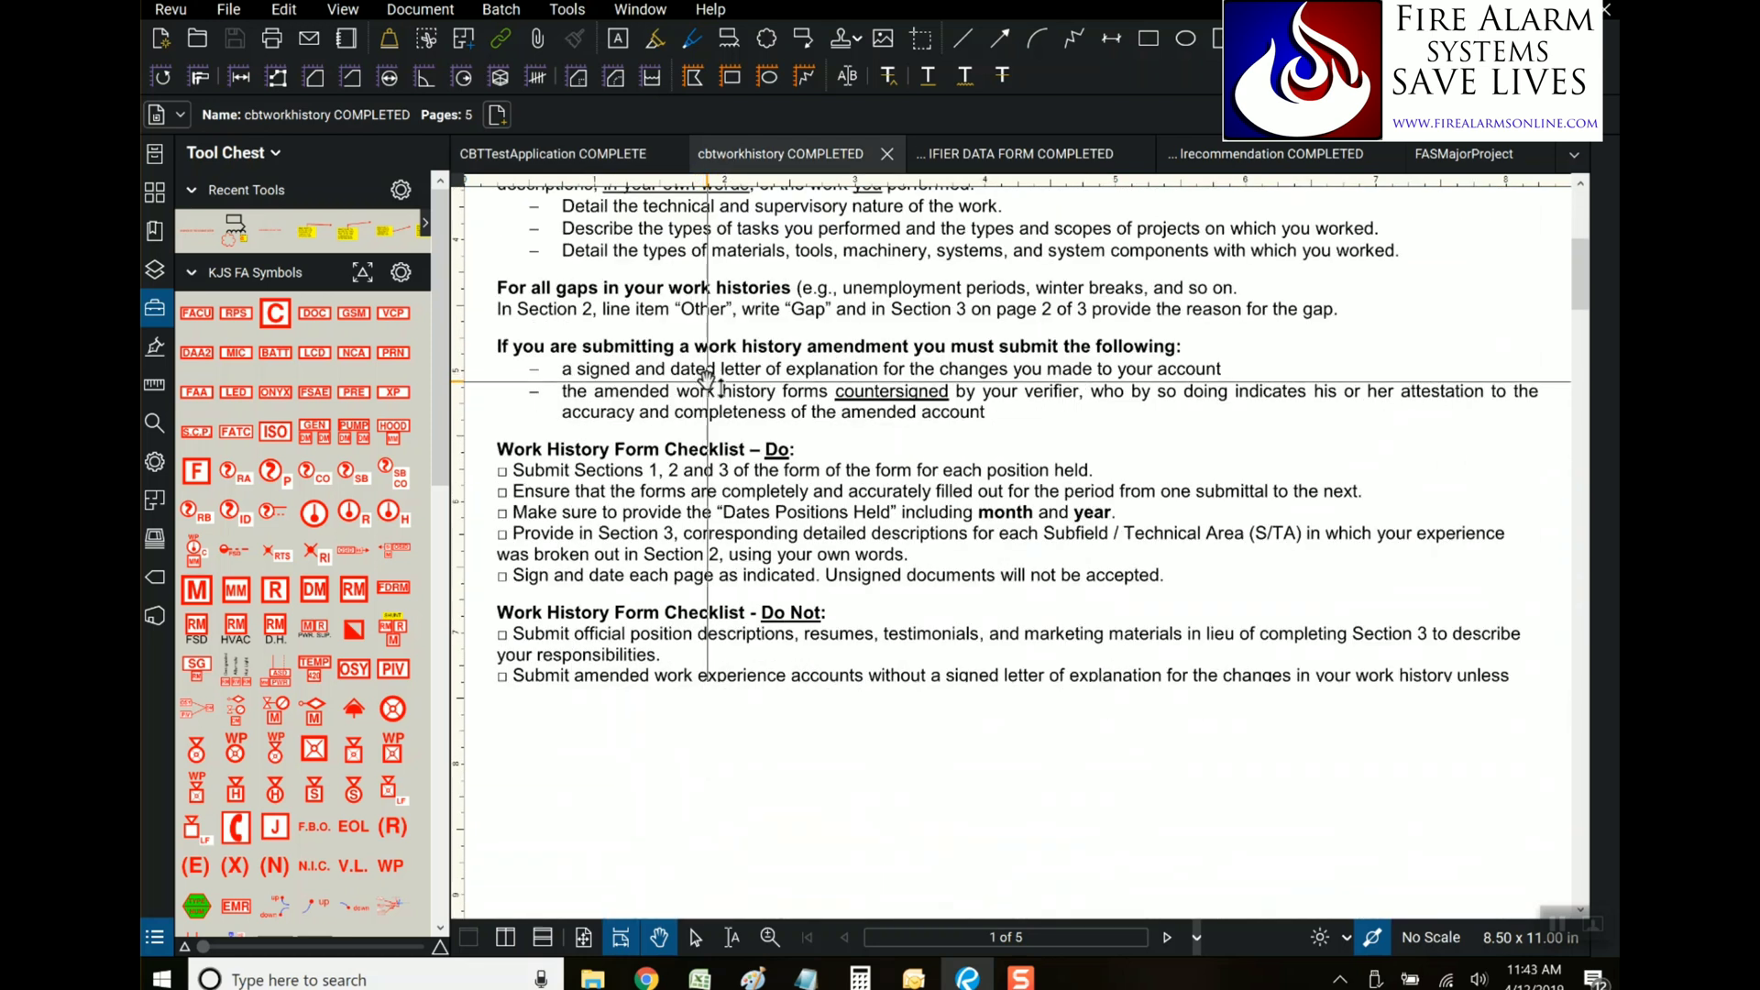
scroll(706, 382, down, 10)
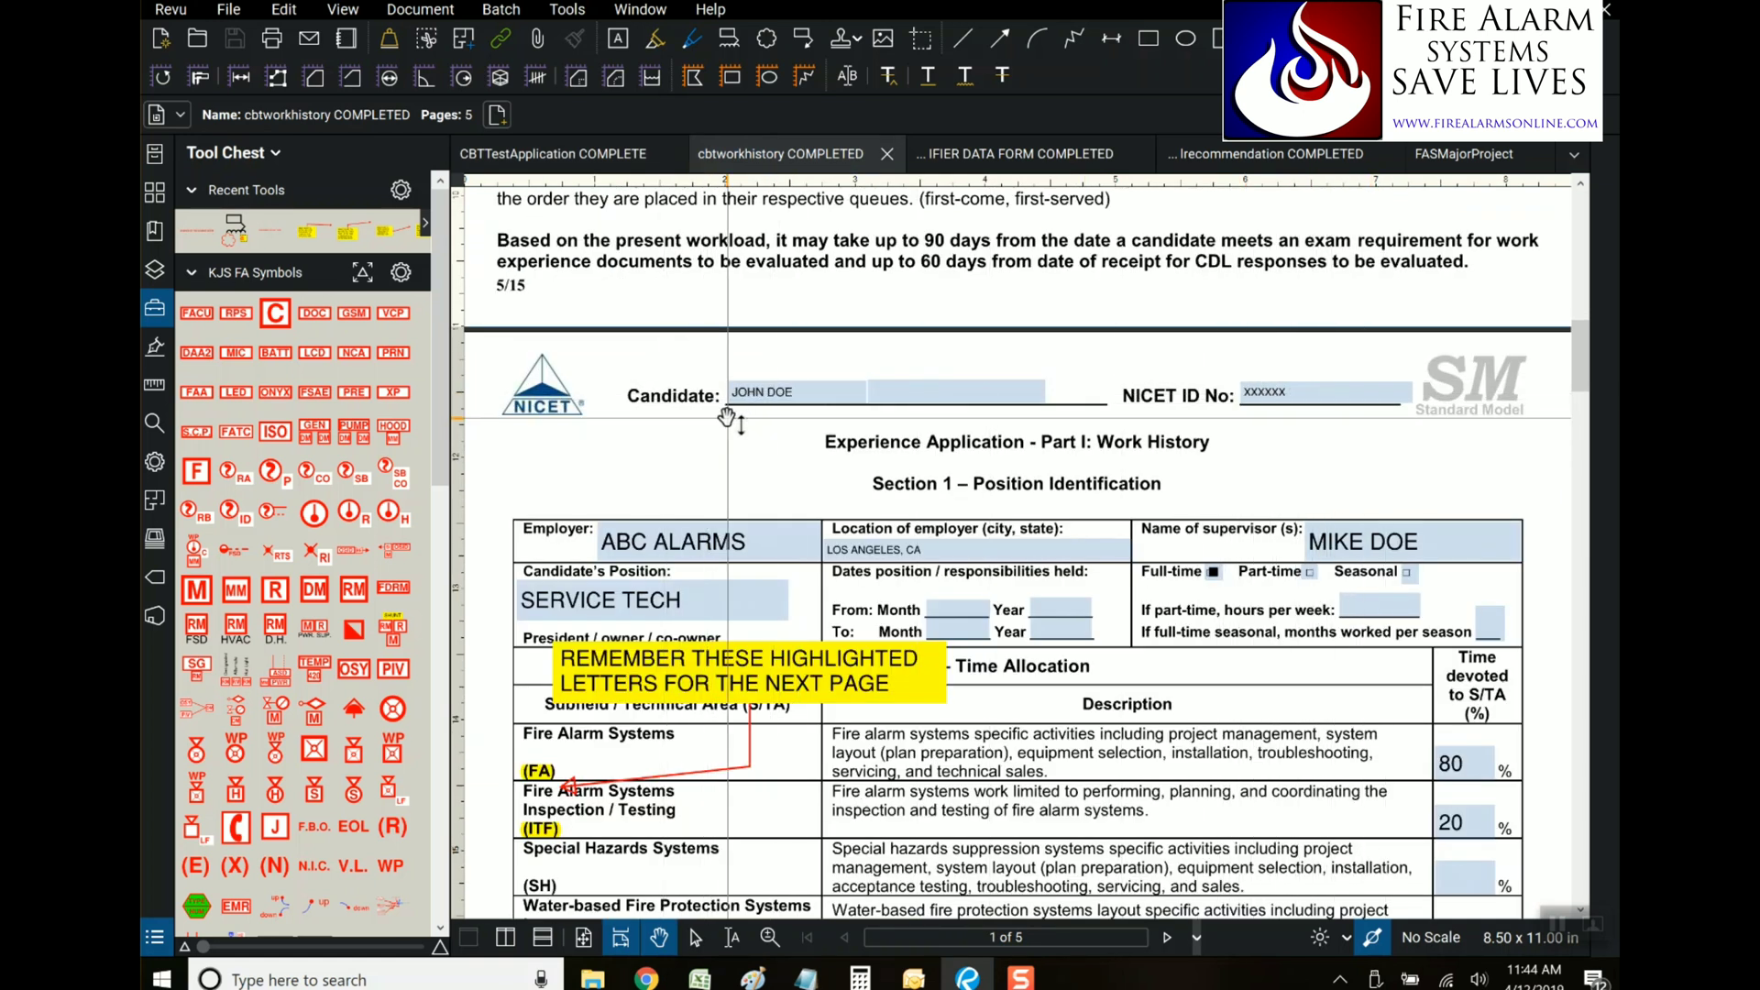
scroll(716, 440, down, 2)
scroll(601, 433, down, 1)
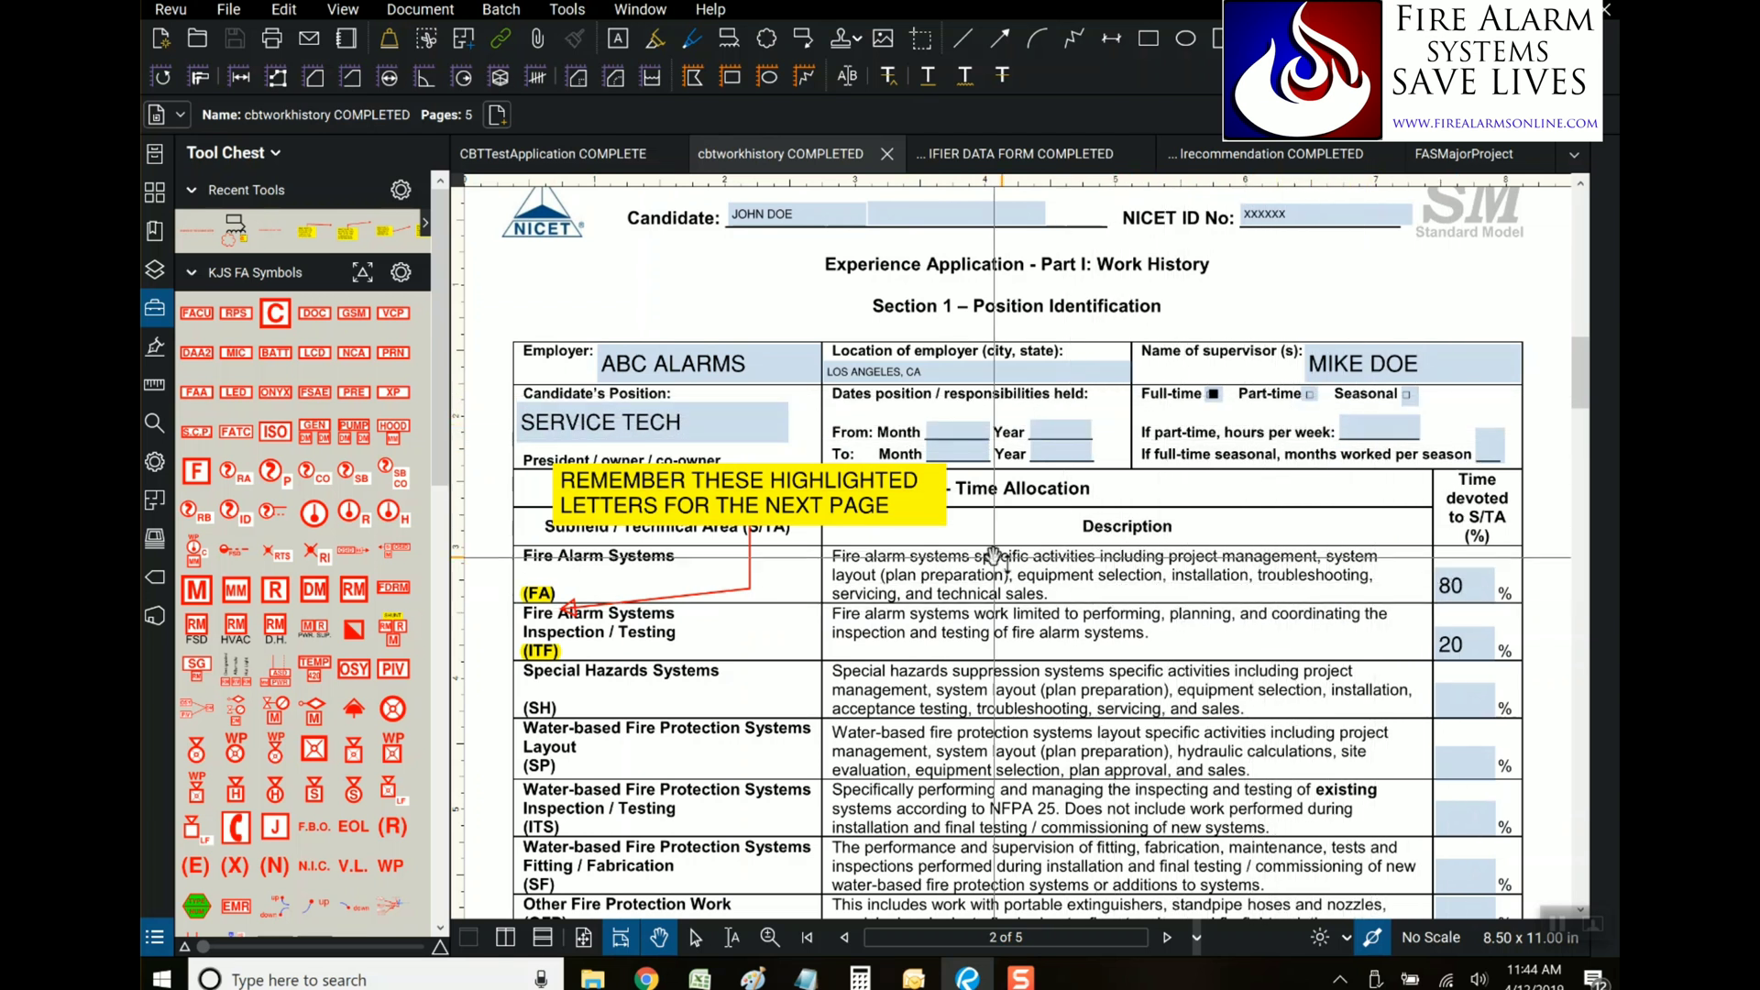
Examine the Section 2 time allocation table, comparing the FA and ITF percentages with the required column sum and reading the affidavit's signature lines
scroll(1009, 541, down, 1)
scroll(969, 551, down, 2)
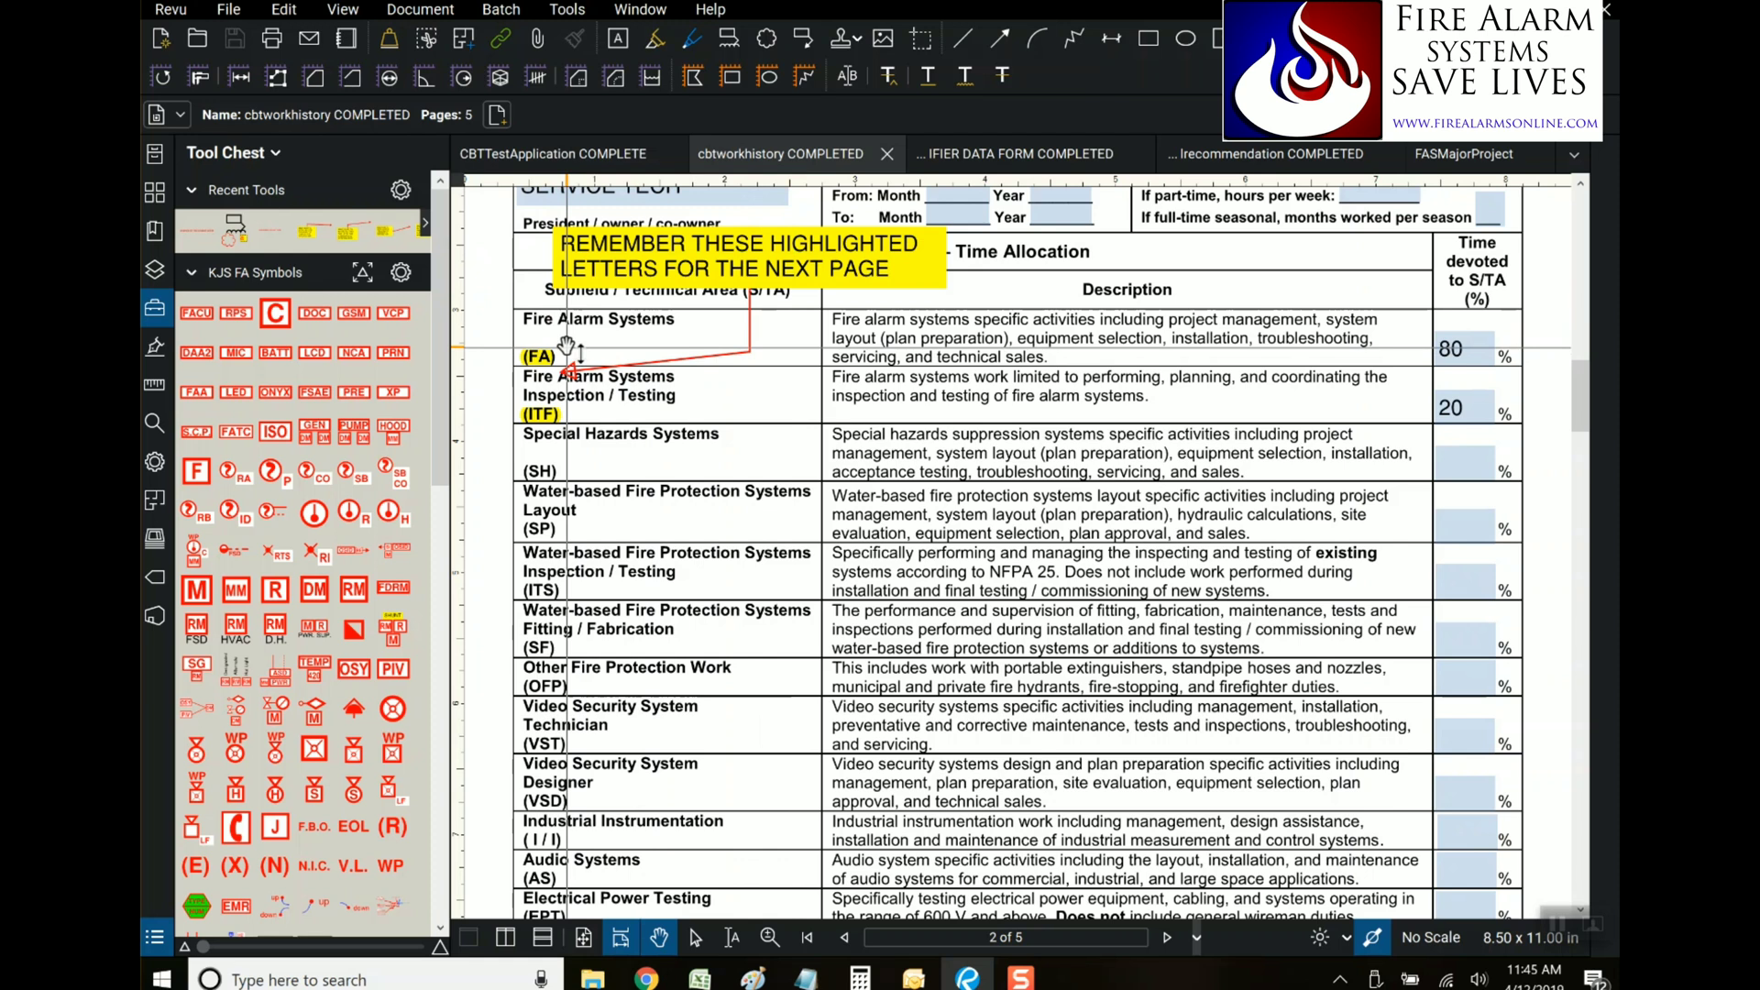
scroll(567, 346, down, 5)
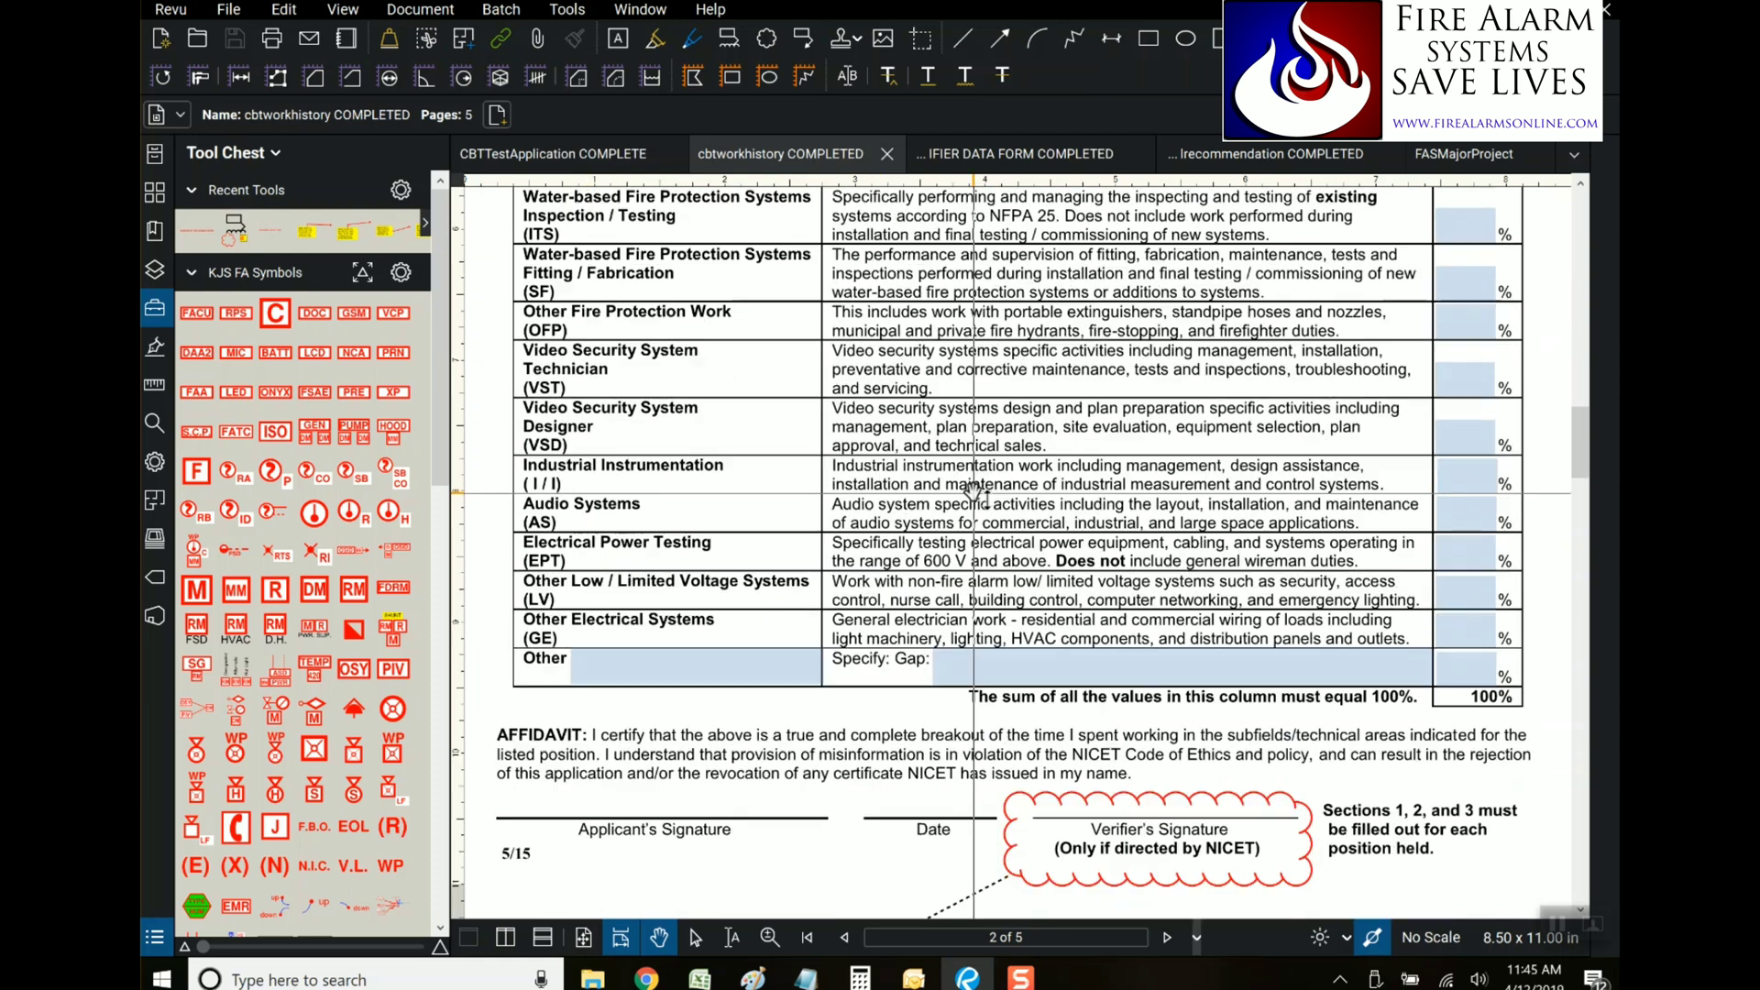
scroll(855, 579, down, 1)
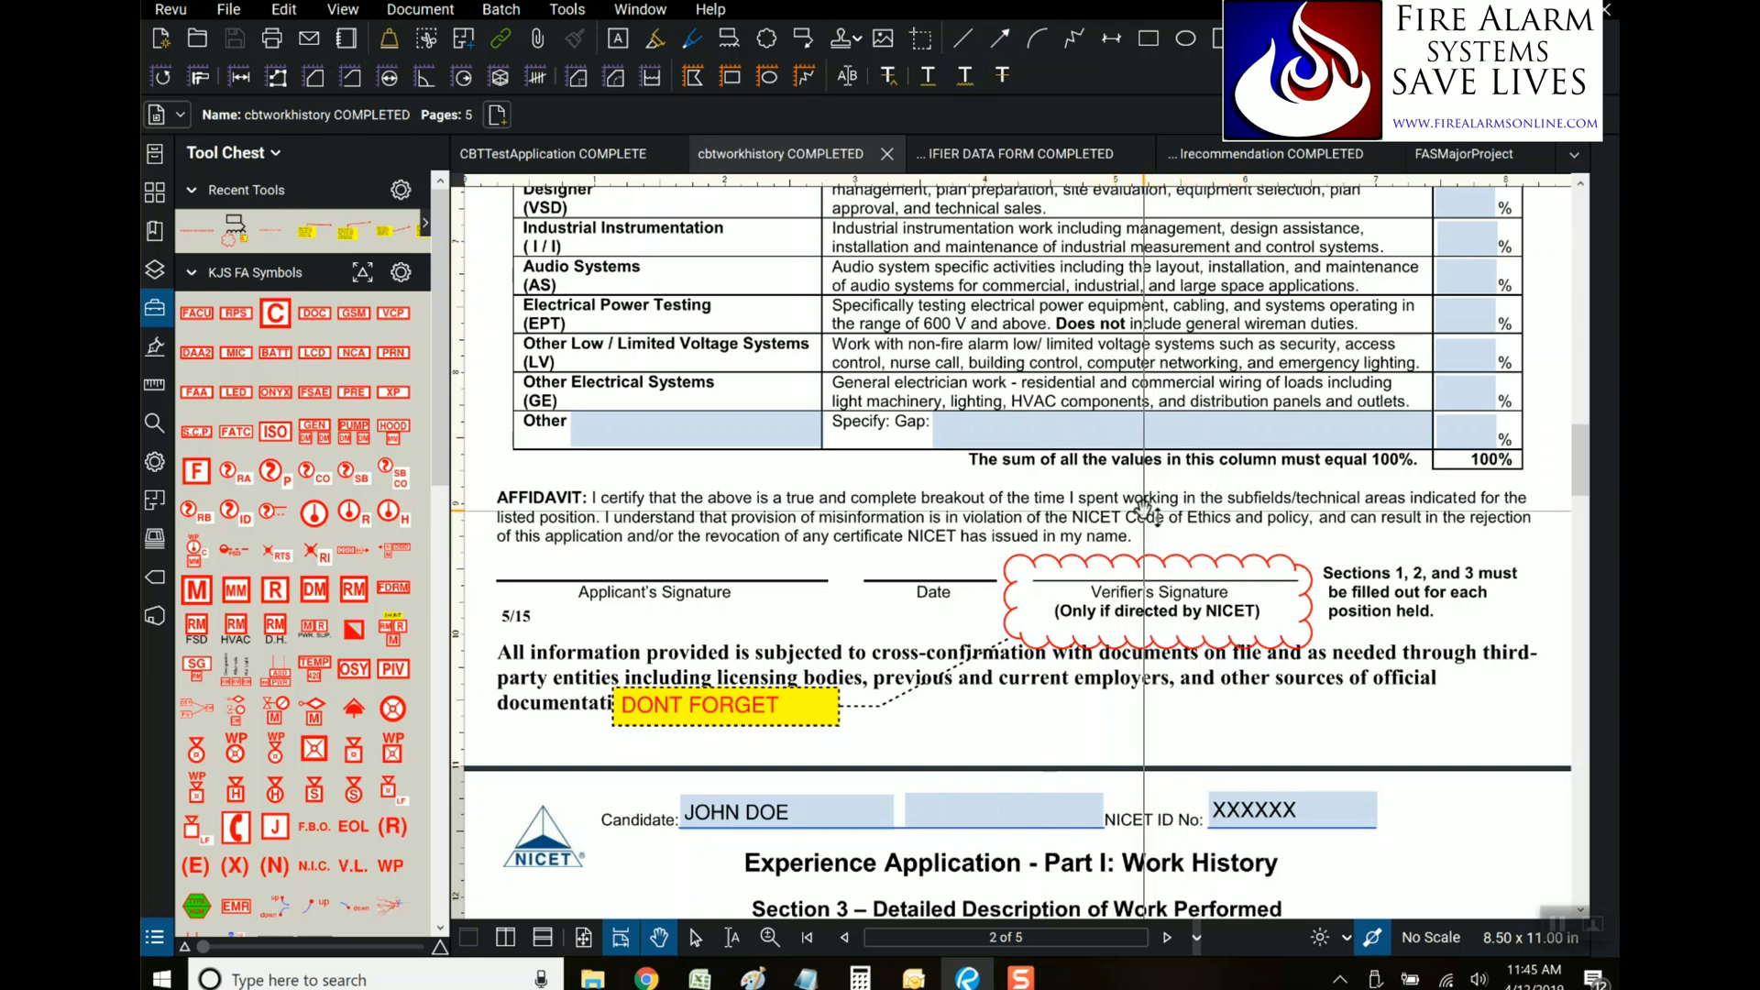
scroll(1146, 509, down, 2)
scroll(1146, 518, up, 8)
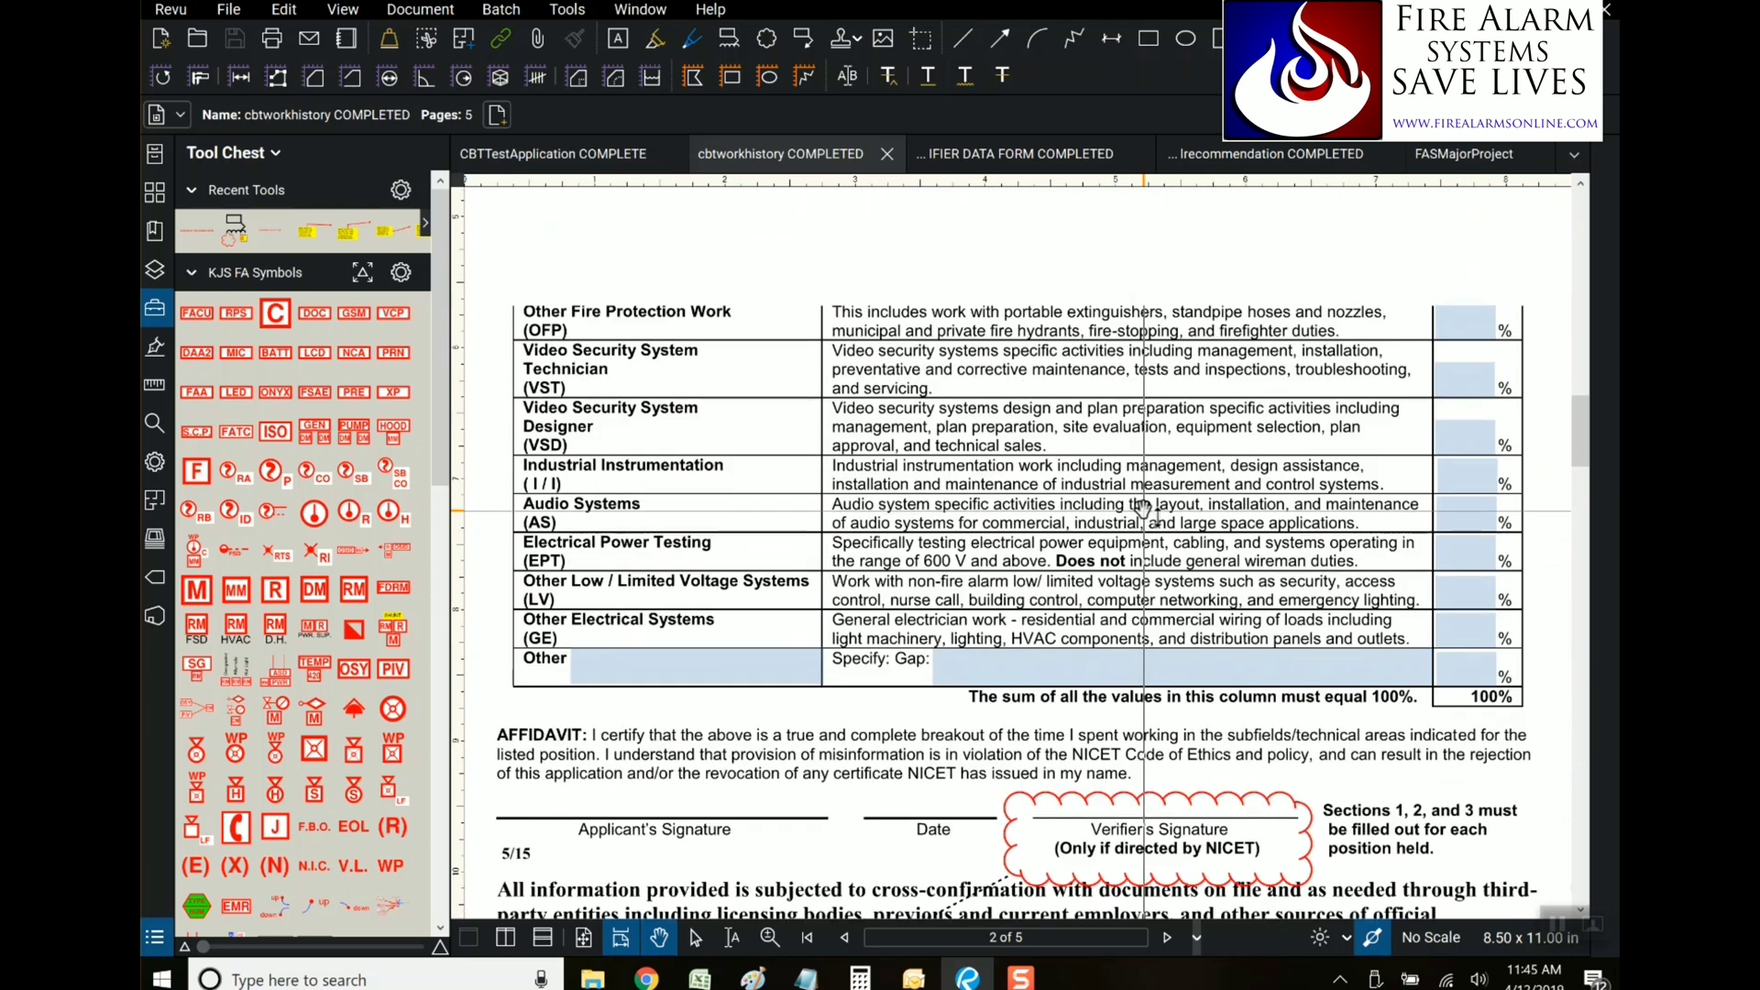
scroll(1320, 429, up, 3)
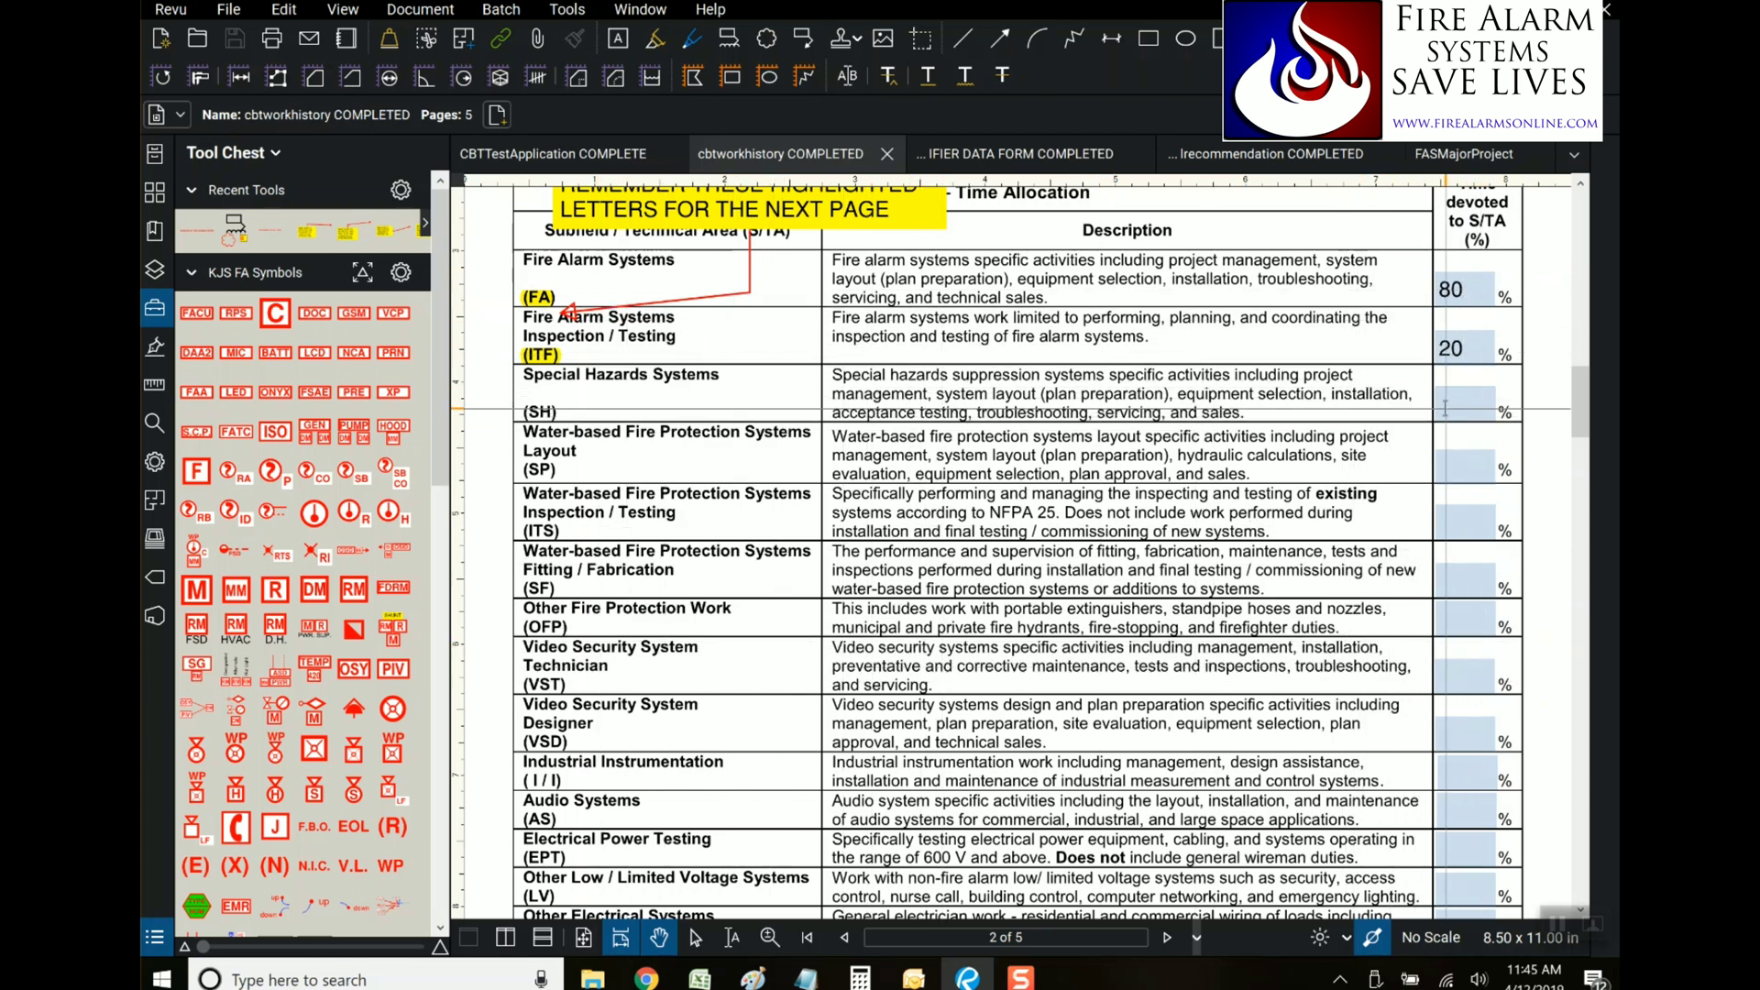
scroll(1467, 551, down, 4)
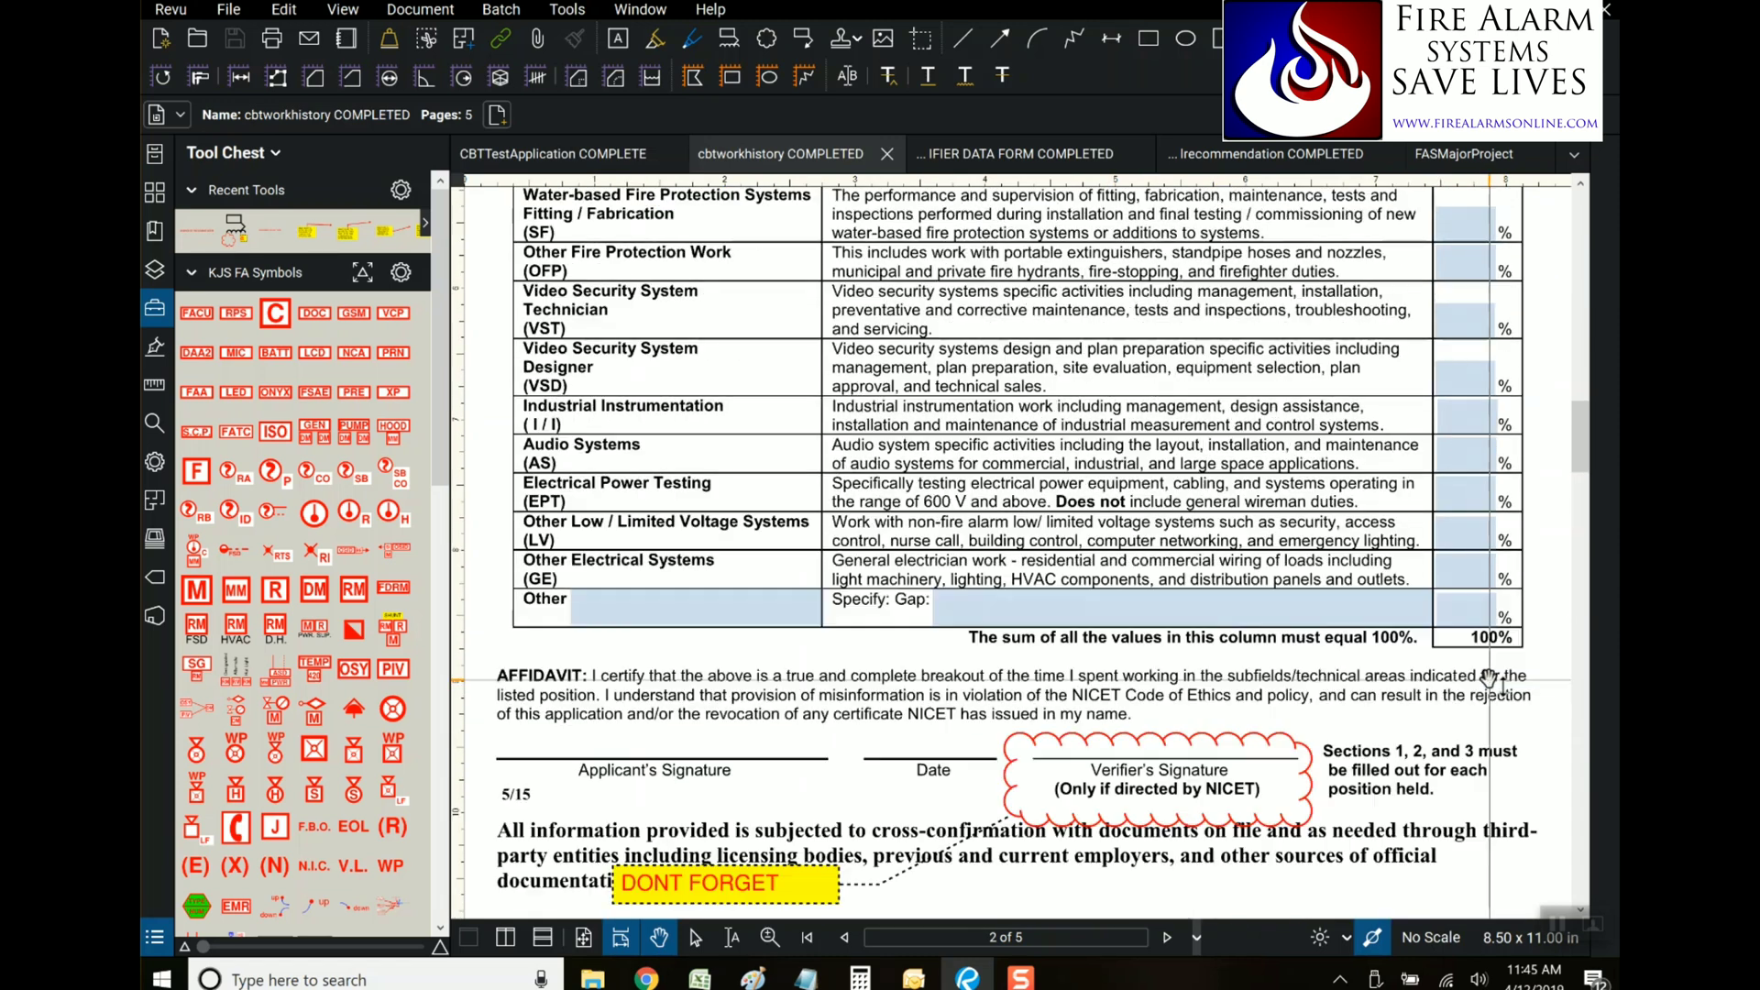
scroll(1446, 583, down, 1)
scroll(1430, 586, down, 3)
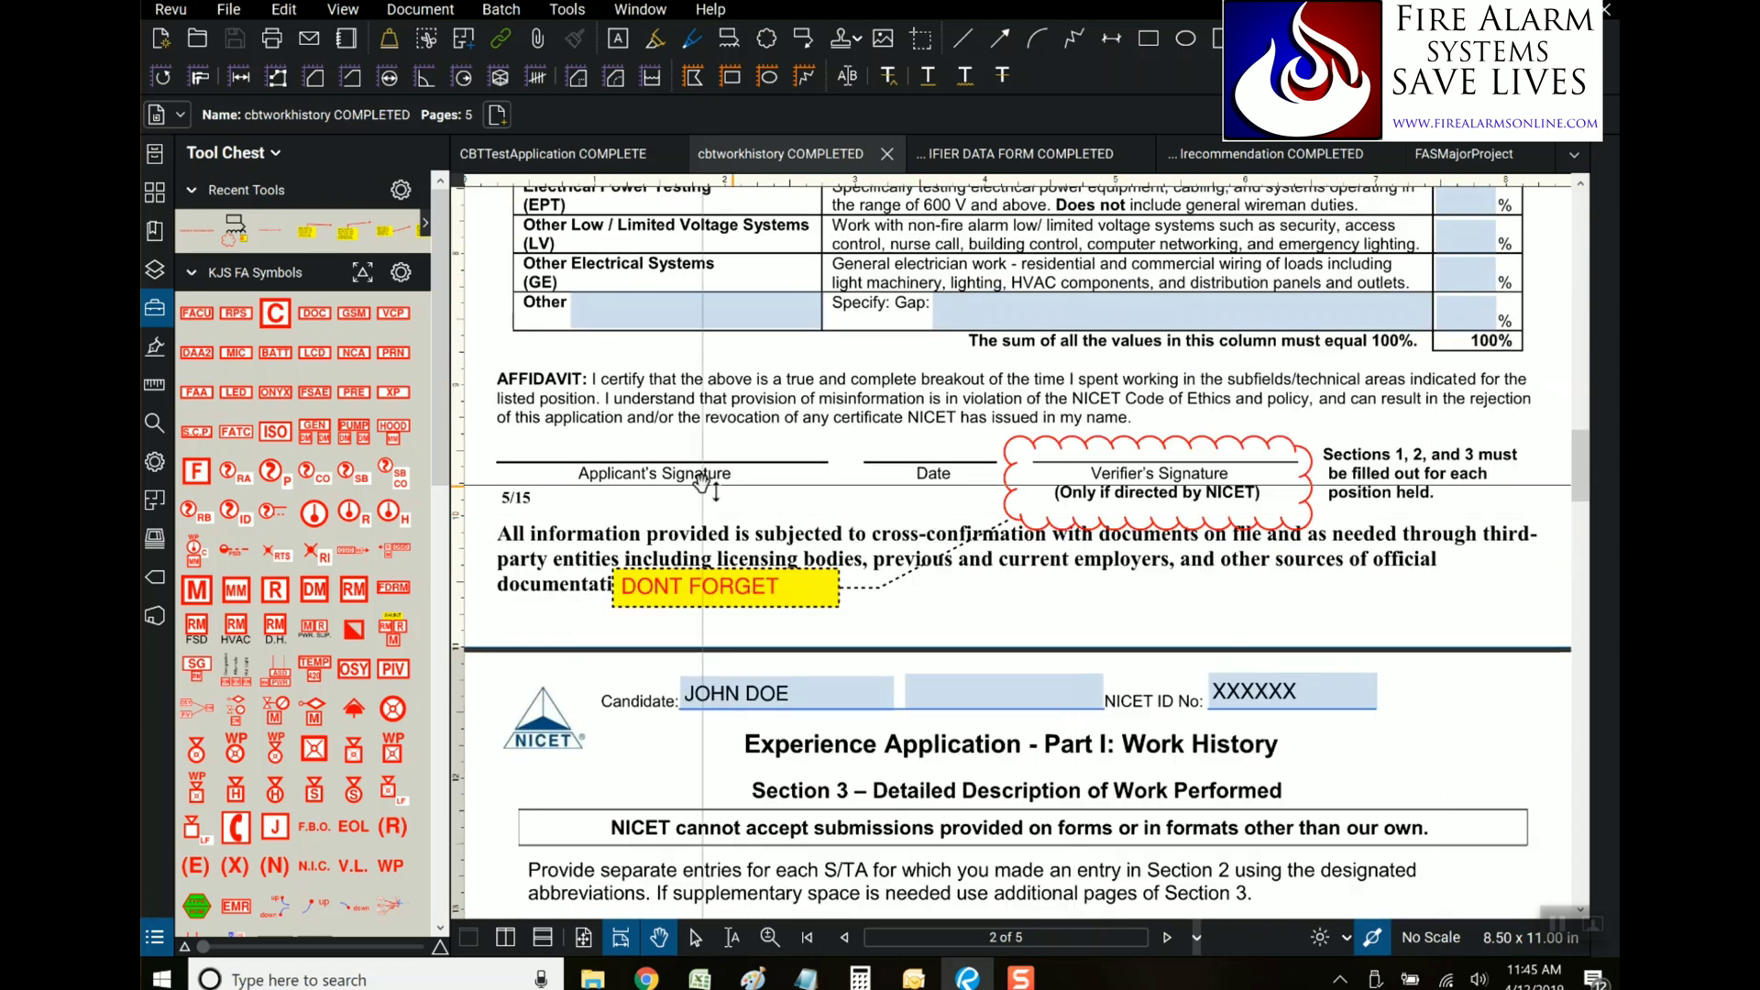
Review Section 3's detailed work descriptions for the FA and ITF codes, including the example entry and the affidavit signatures
scroll(1258, 570, down, 1)
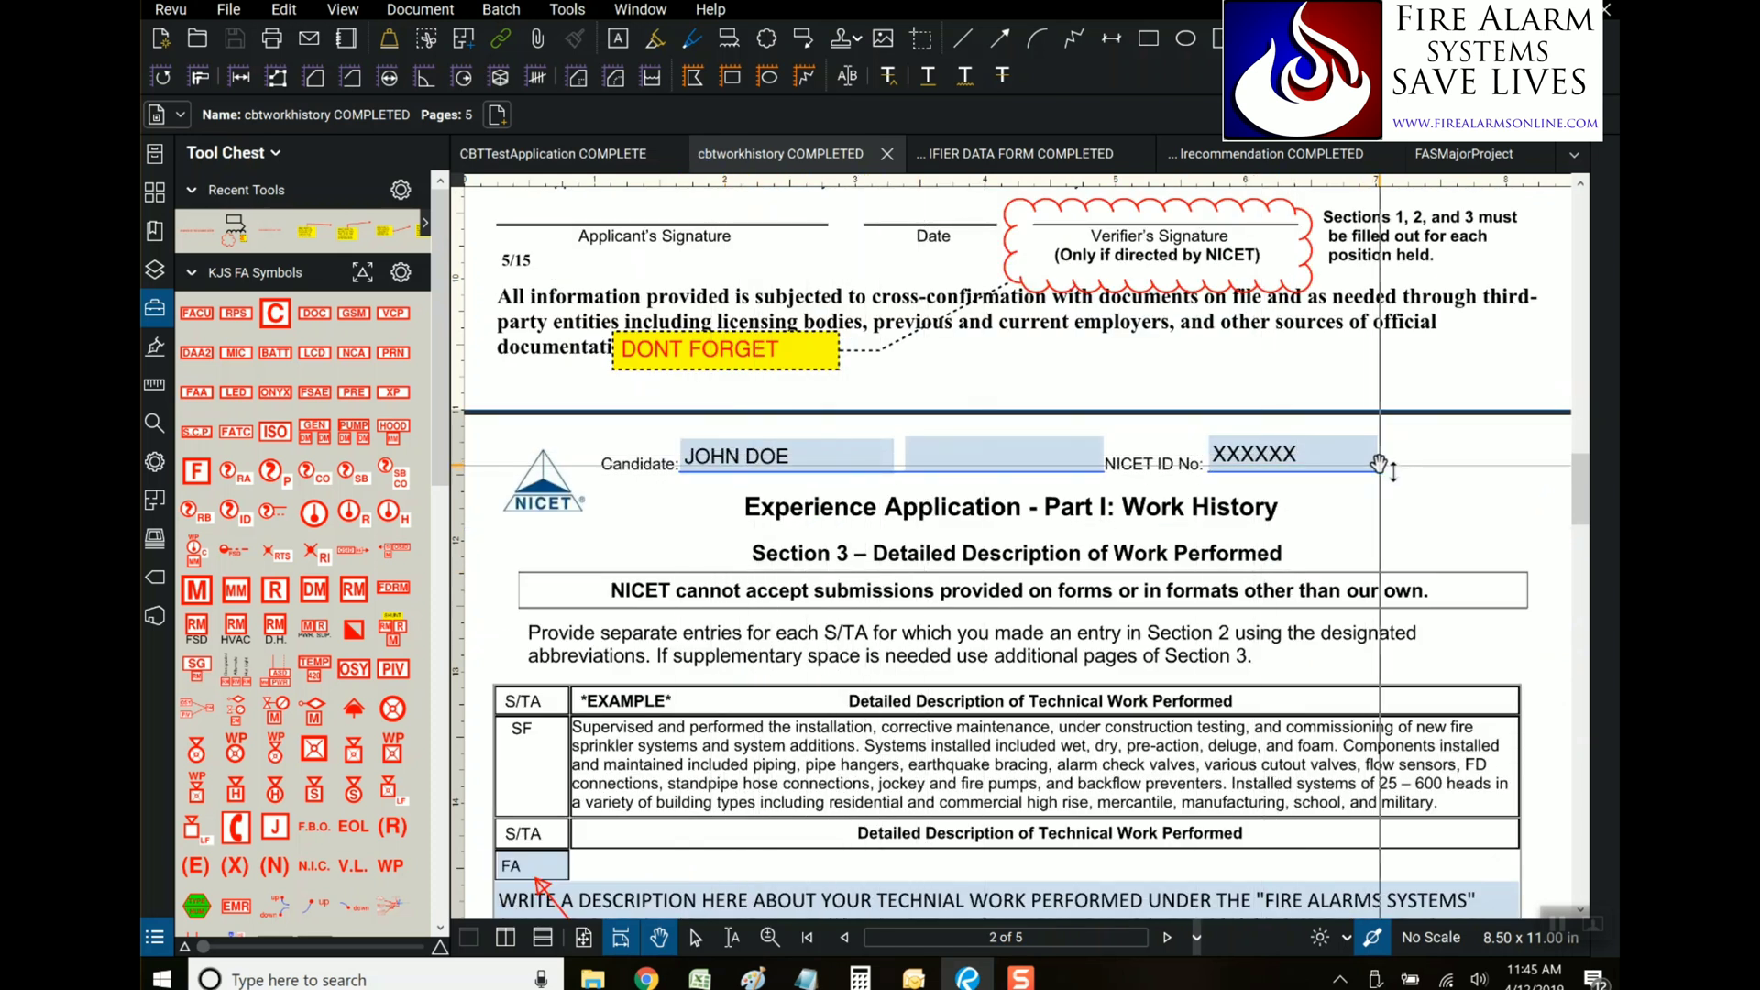
scroll(1380, 465, down, 3)
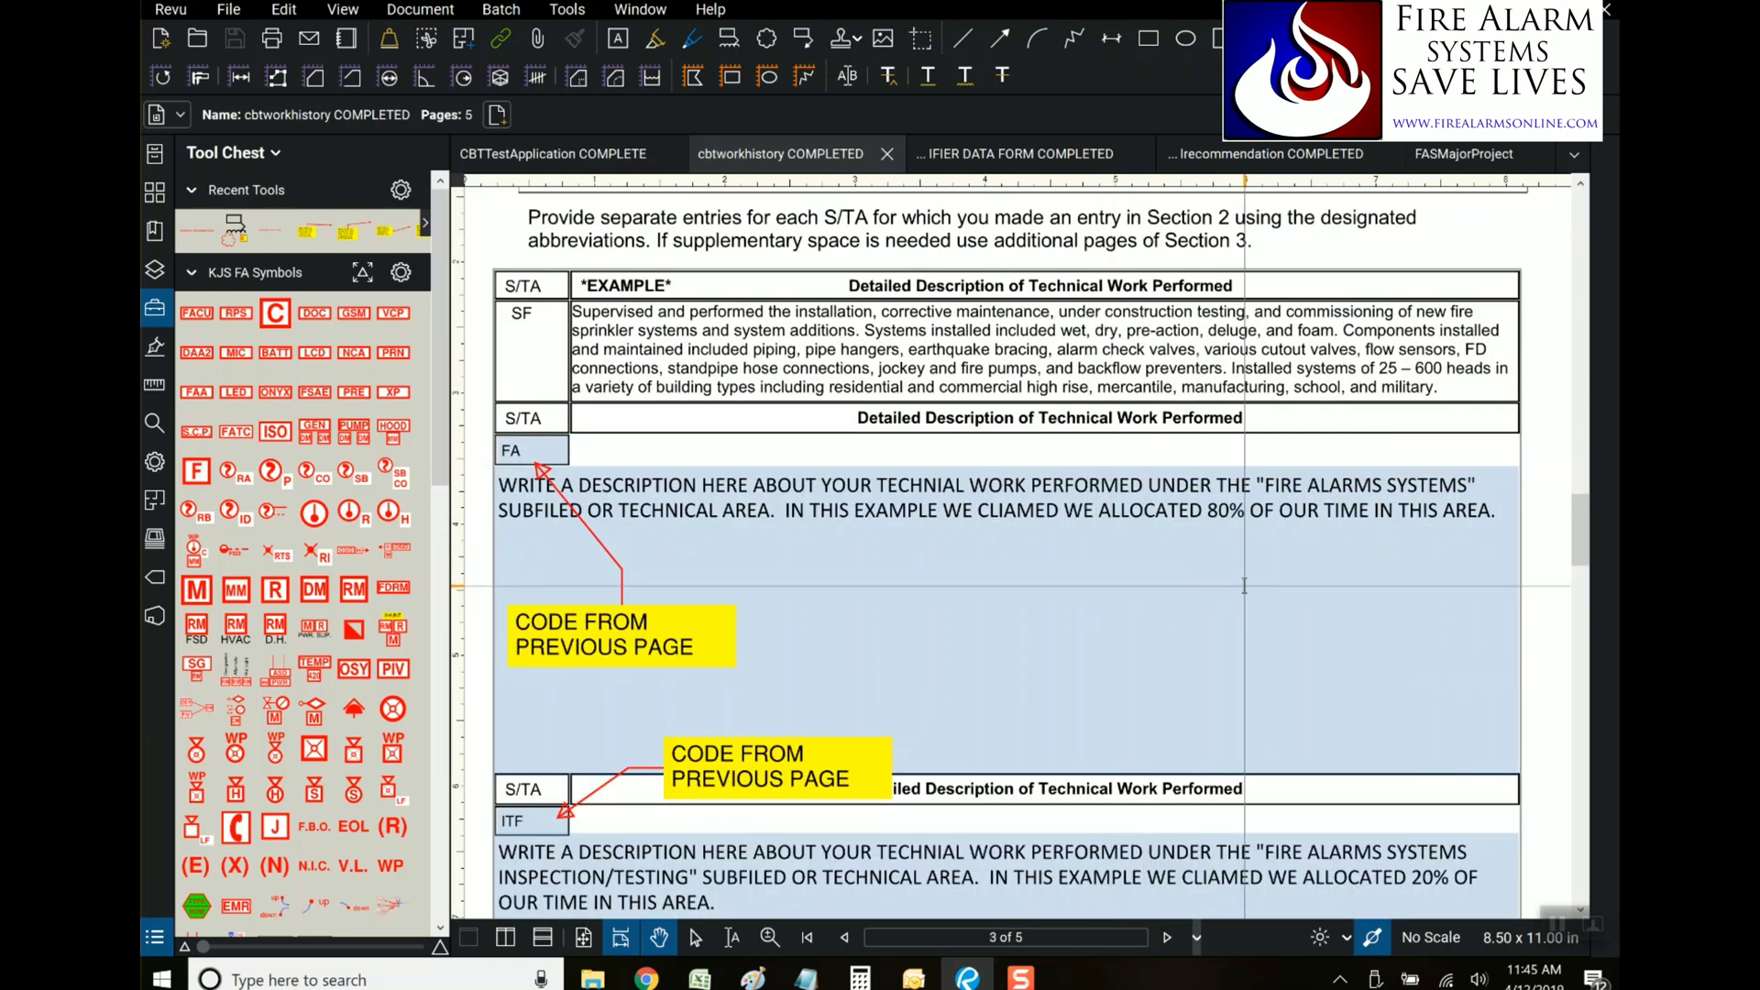
scroll(1251, 587, down, 1)
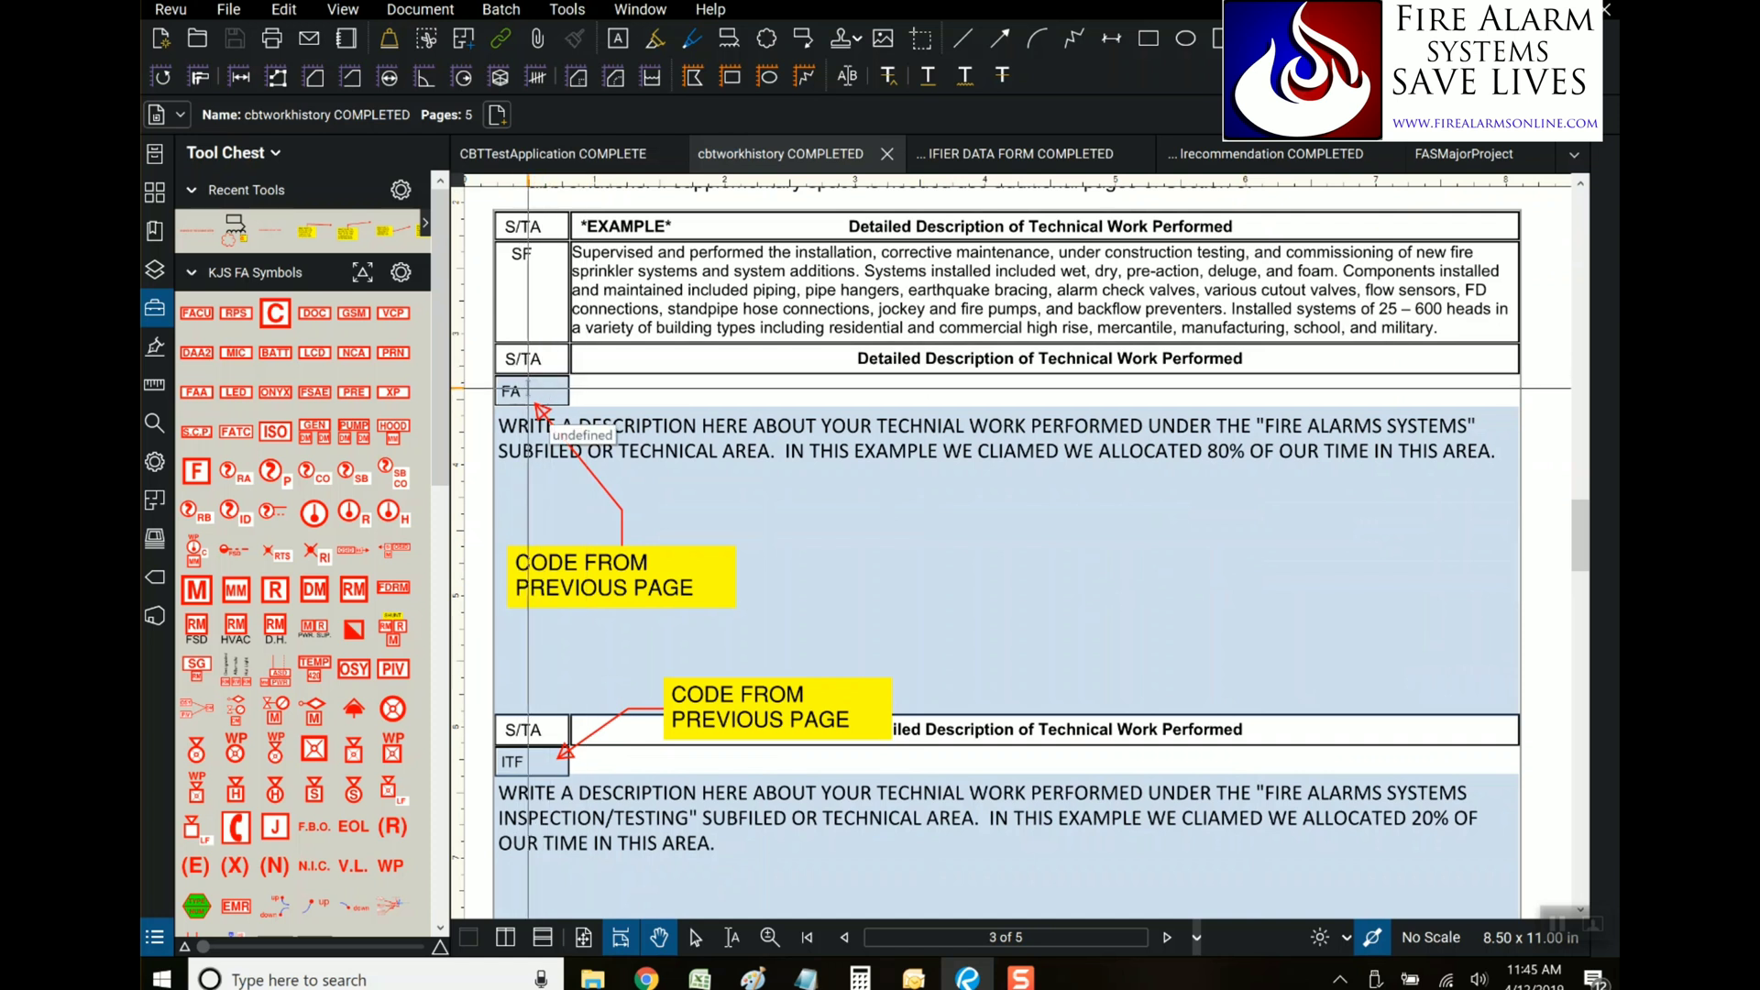
scroll(532, 395, down, 1)
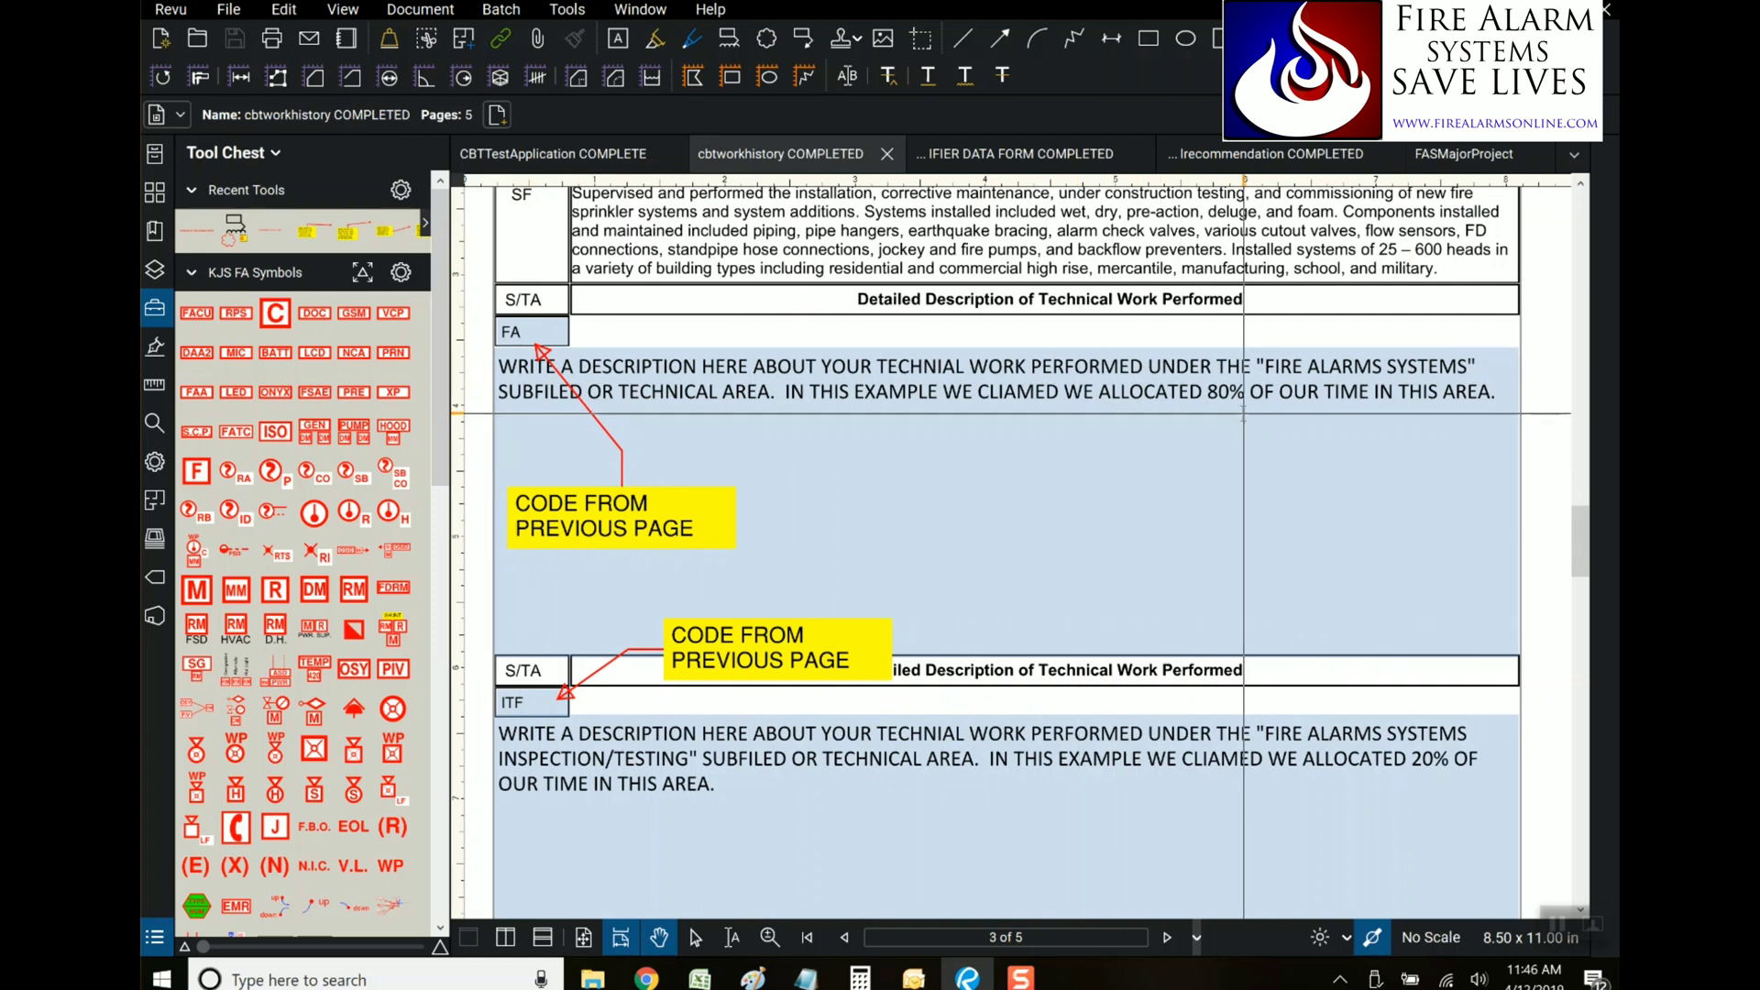
scroll(1144, 524, down, 4)
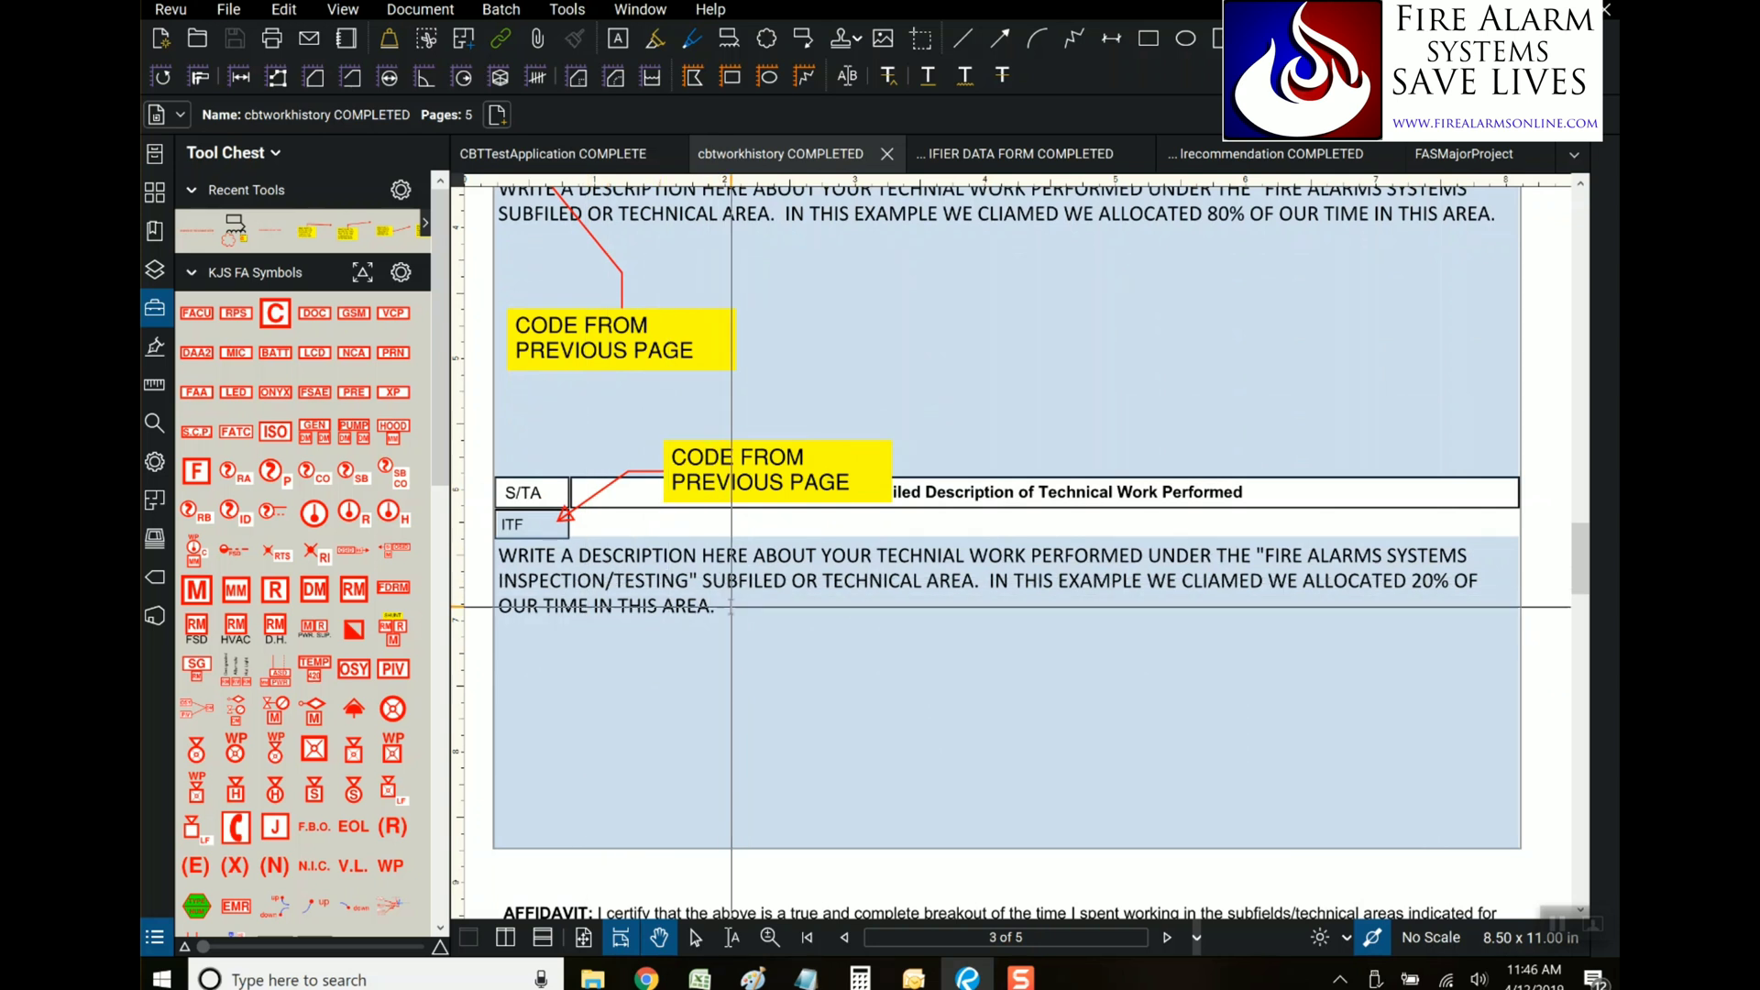
scroll(779, 586, down, 5)
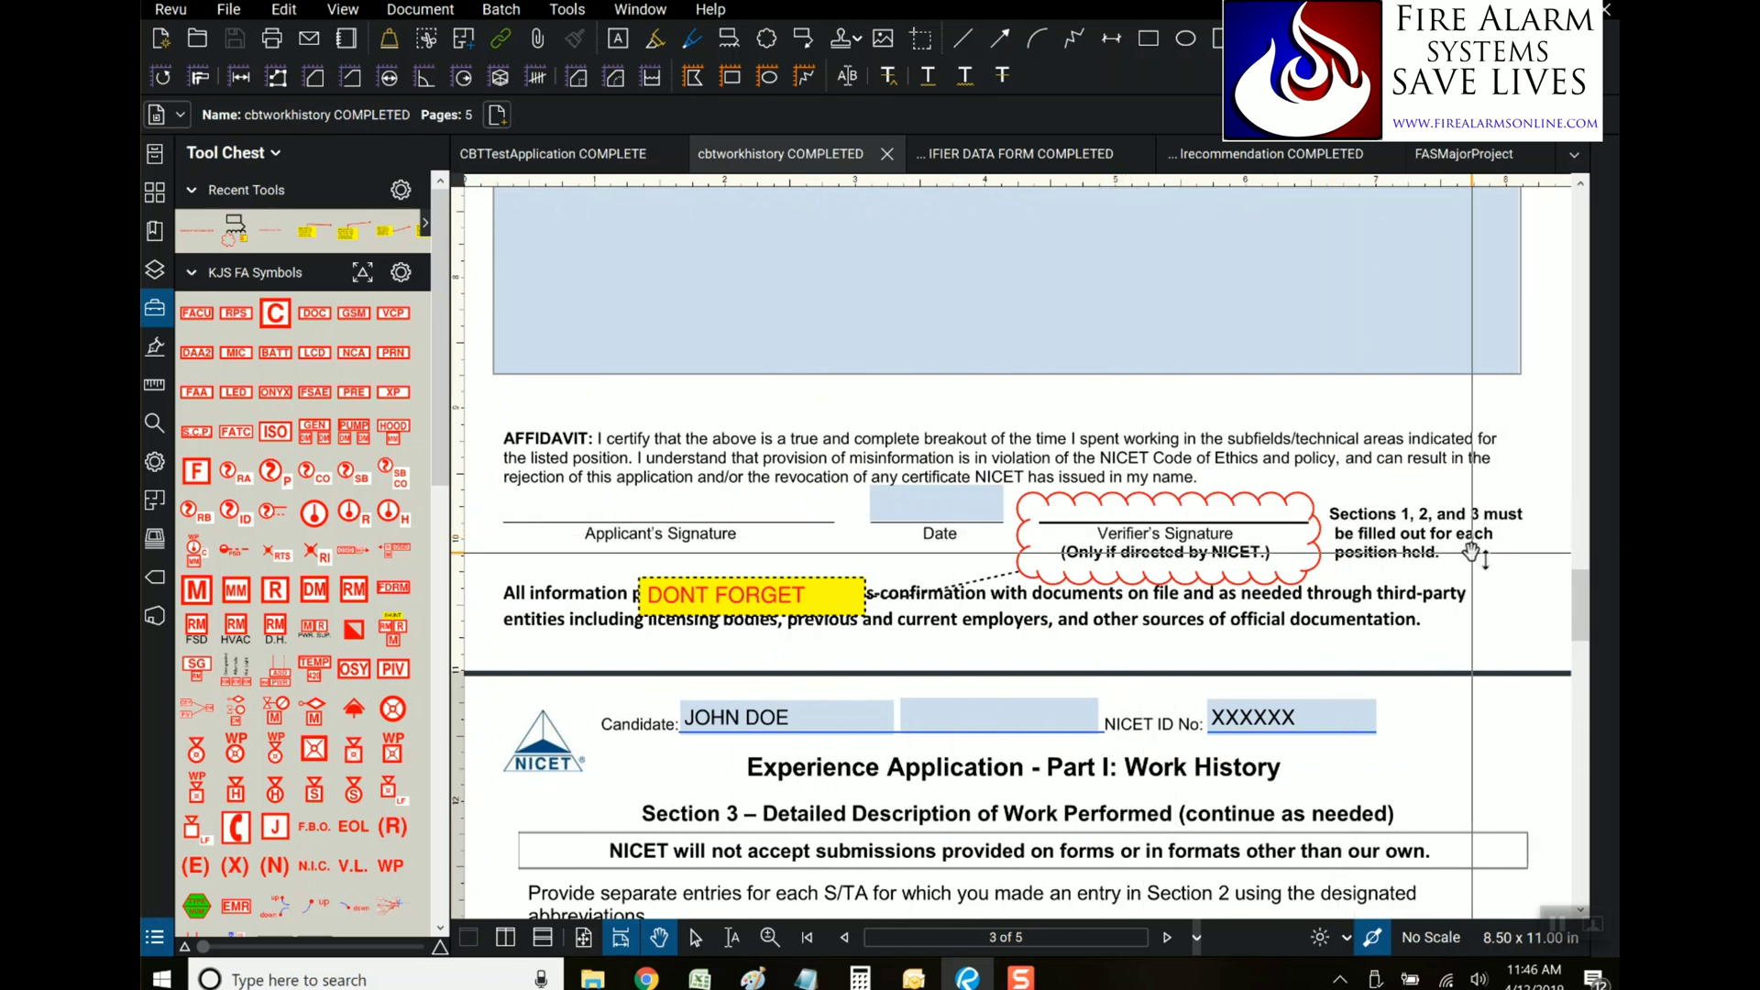
Return to the work history instructions and Section 1 to review how a separate form is completed for each position held
scroll(1448, 559, up, 10)
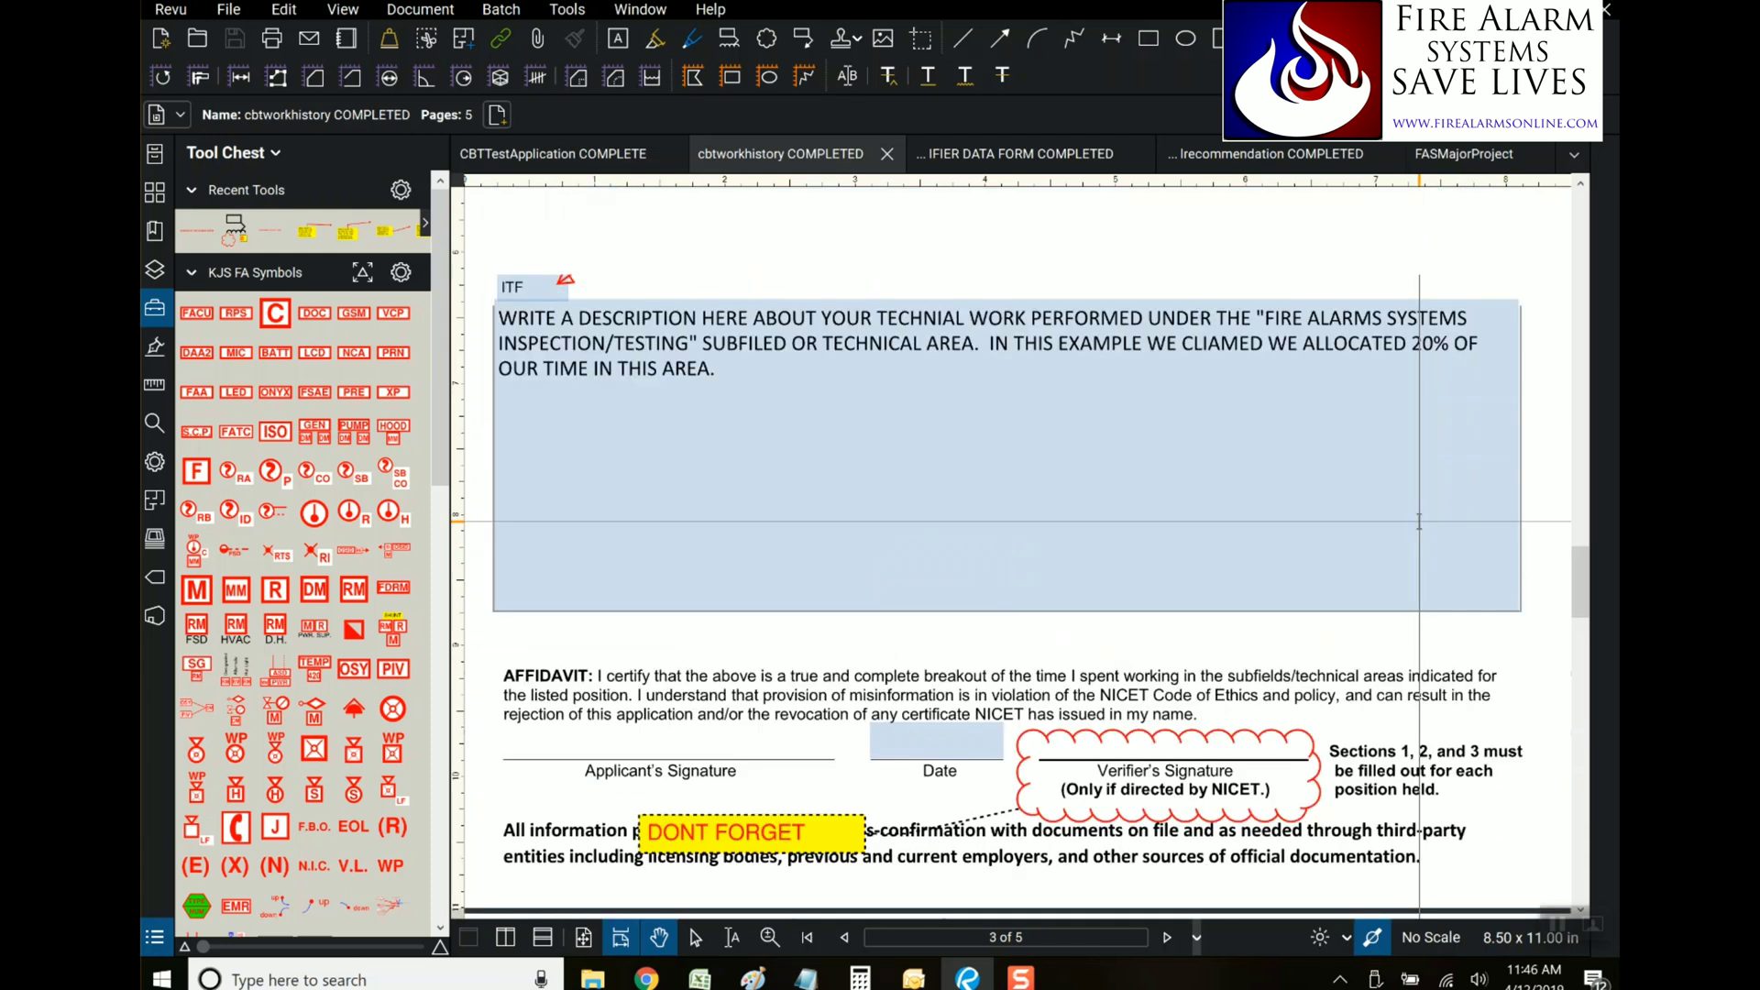
scroll(1420, 520, up, 10)
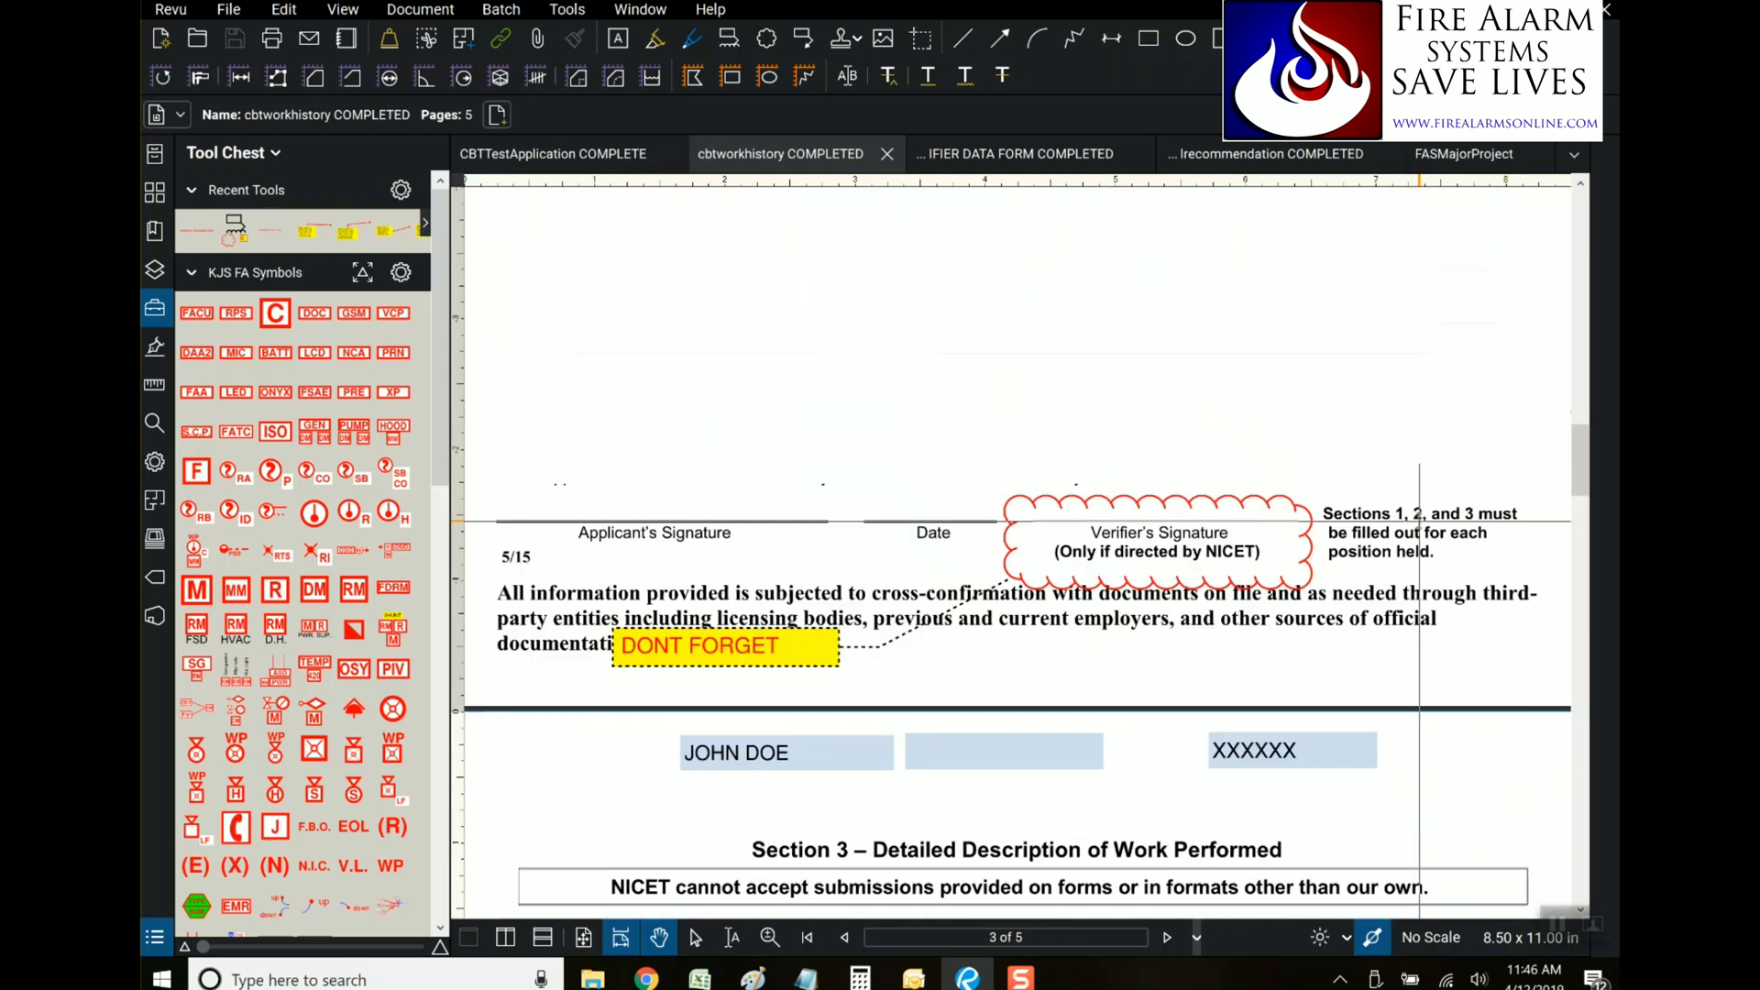
scroll(1419, 519, up, 3)
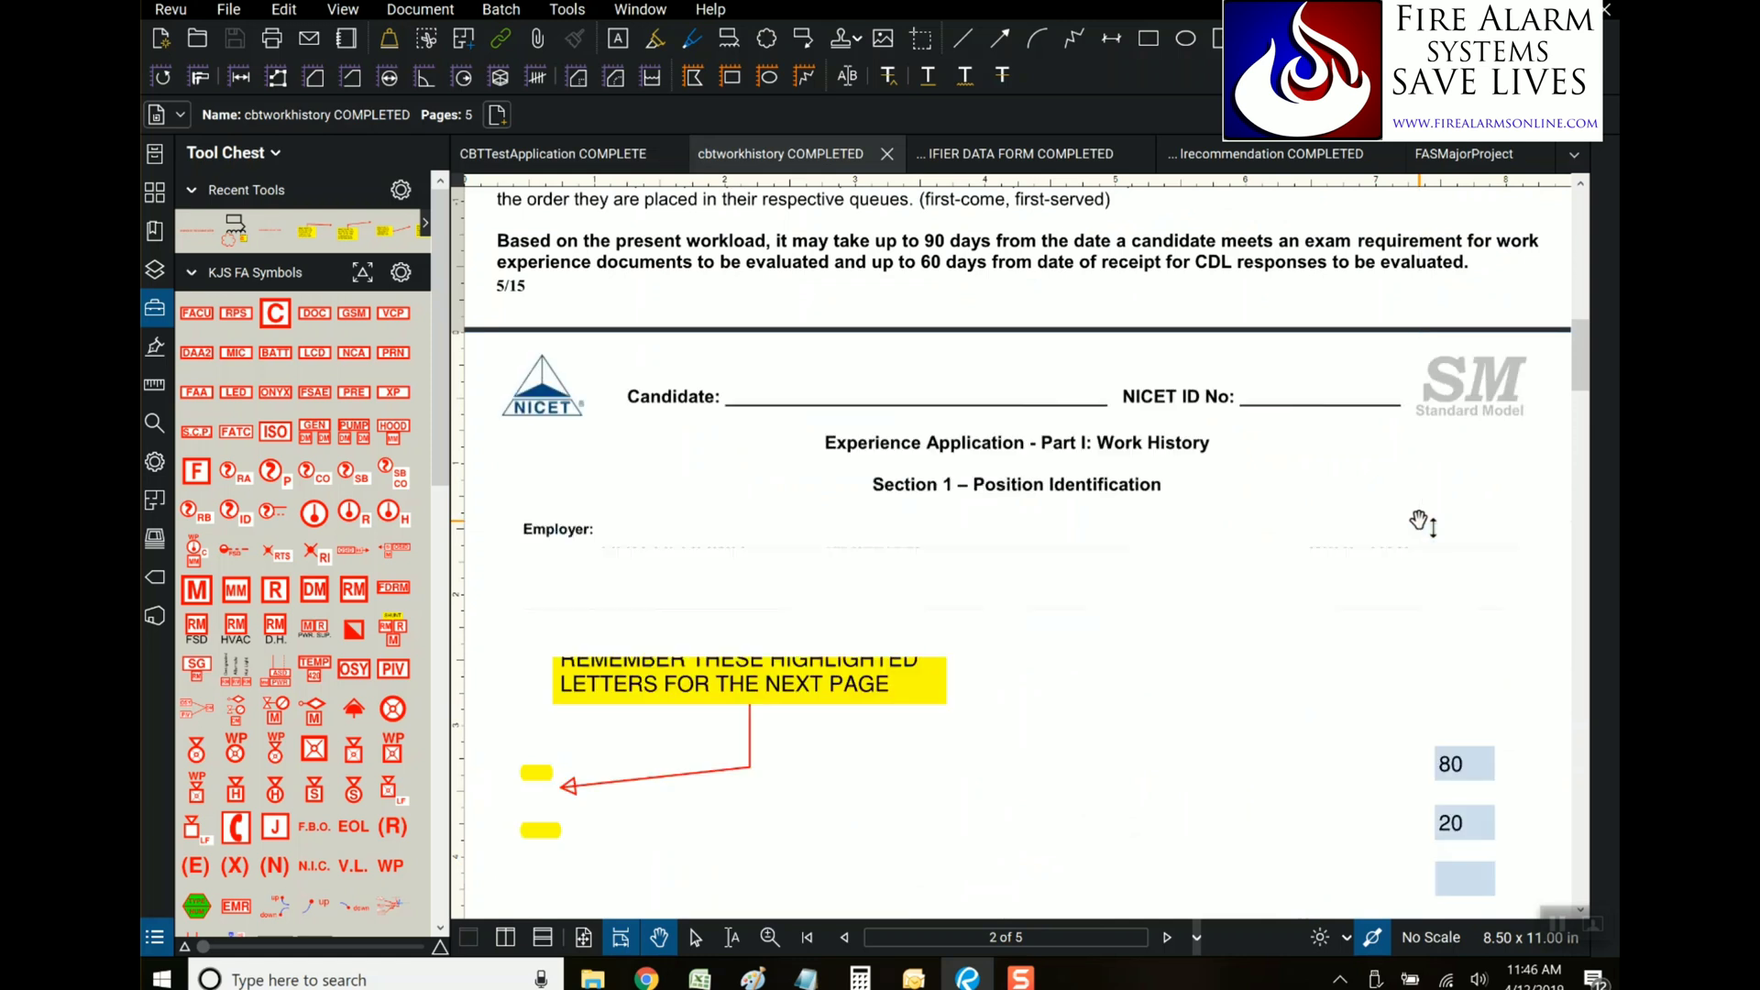
scroll(1419, 519, down, 4)
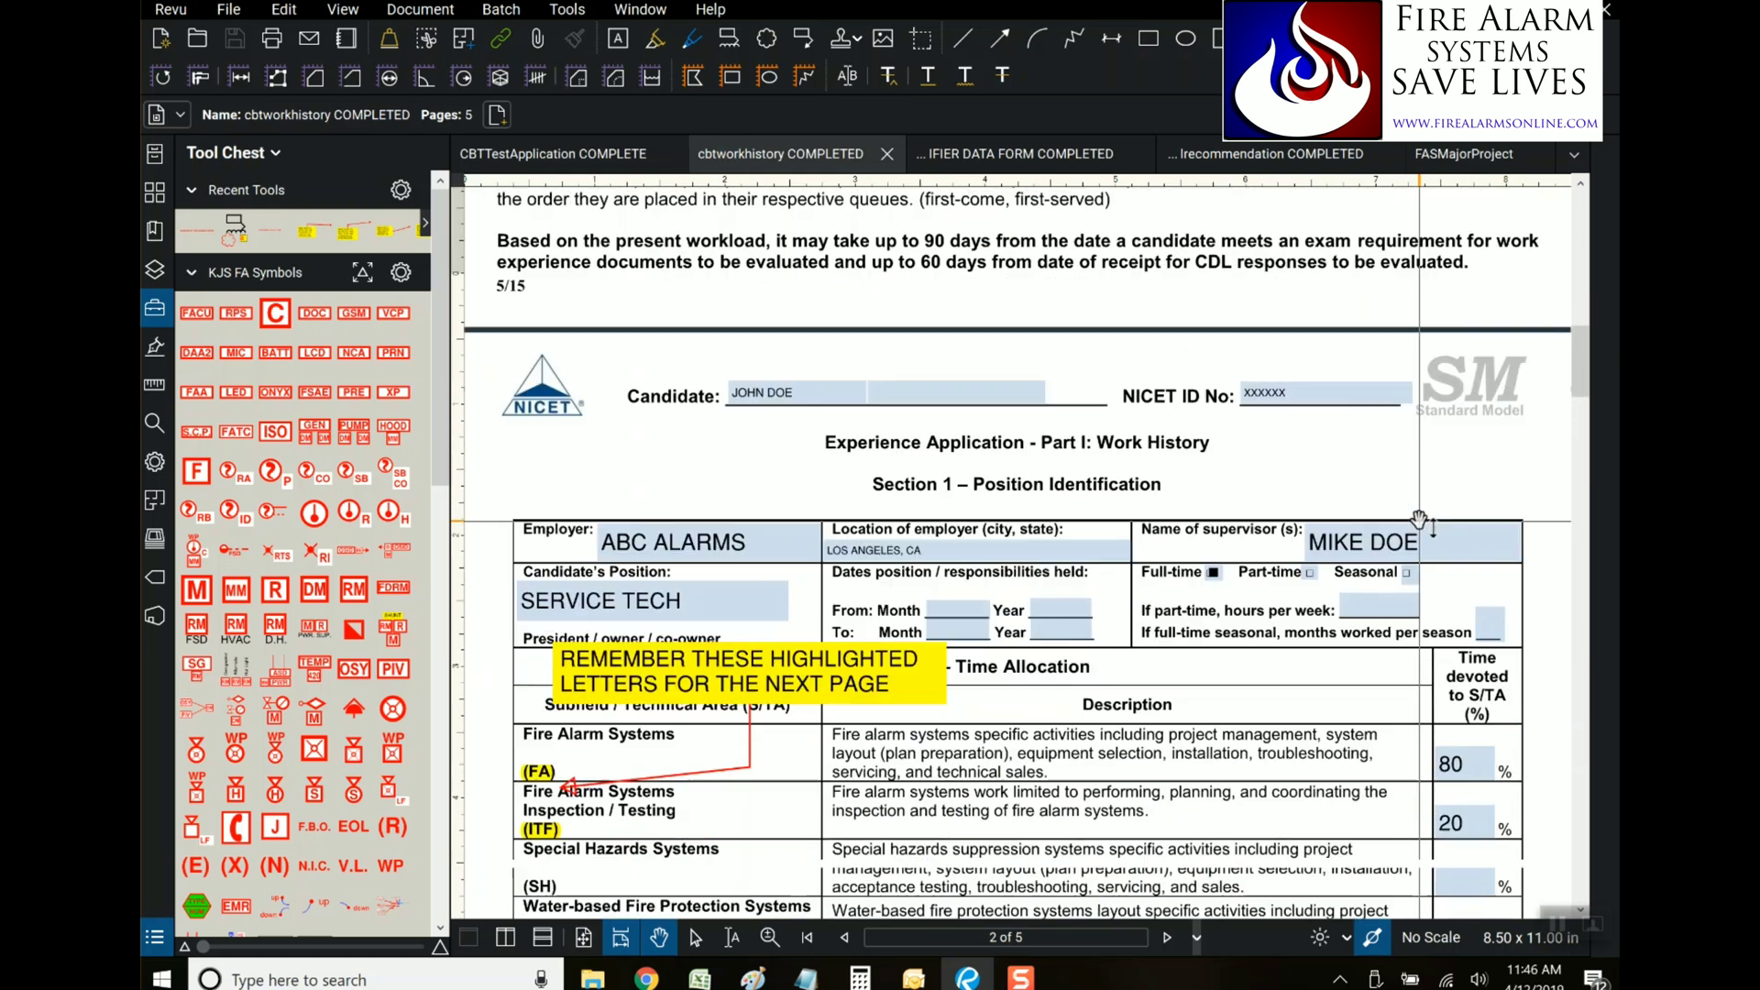
scroll(1424, 531, up, 12)
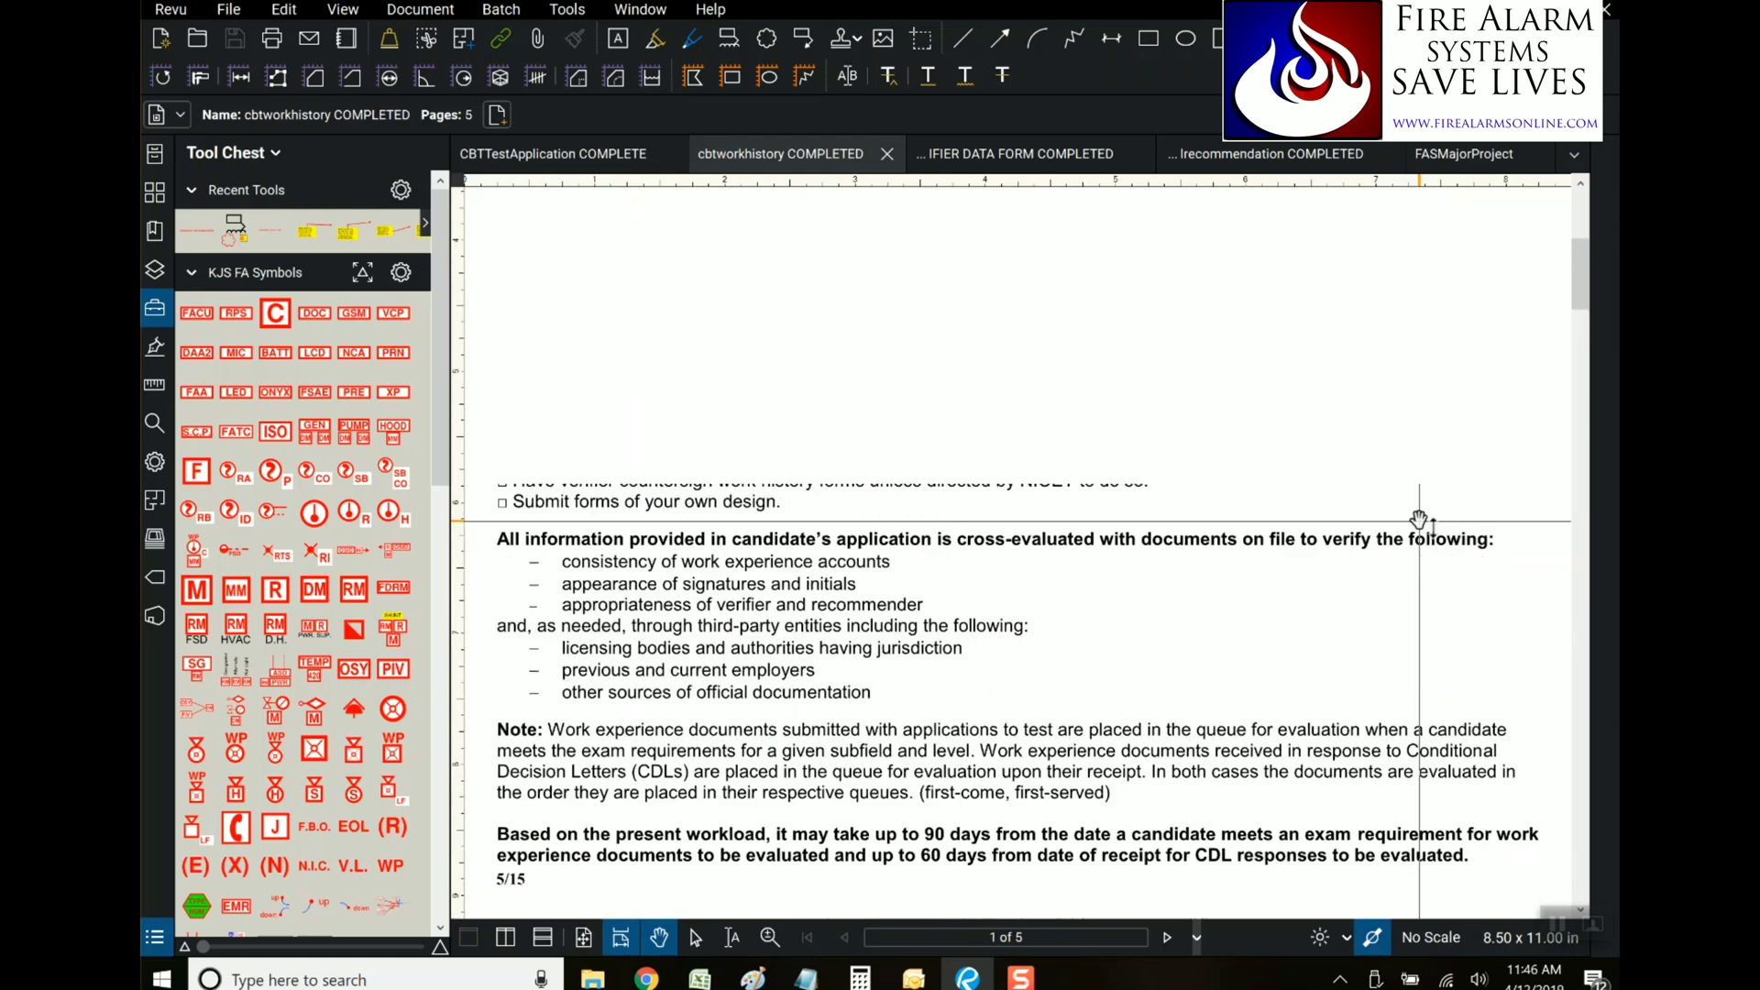
scroll(1421, 519, up, 4)
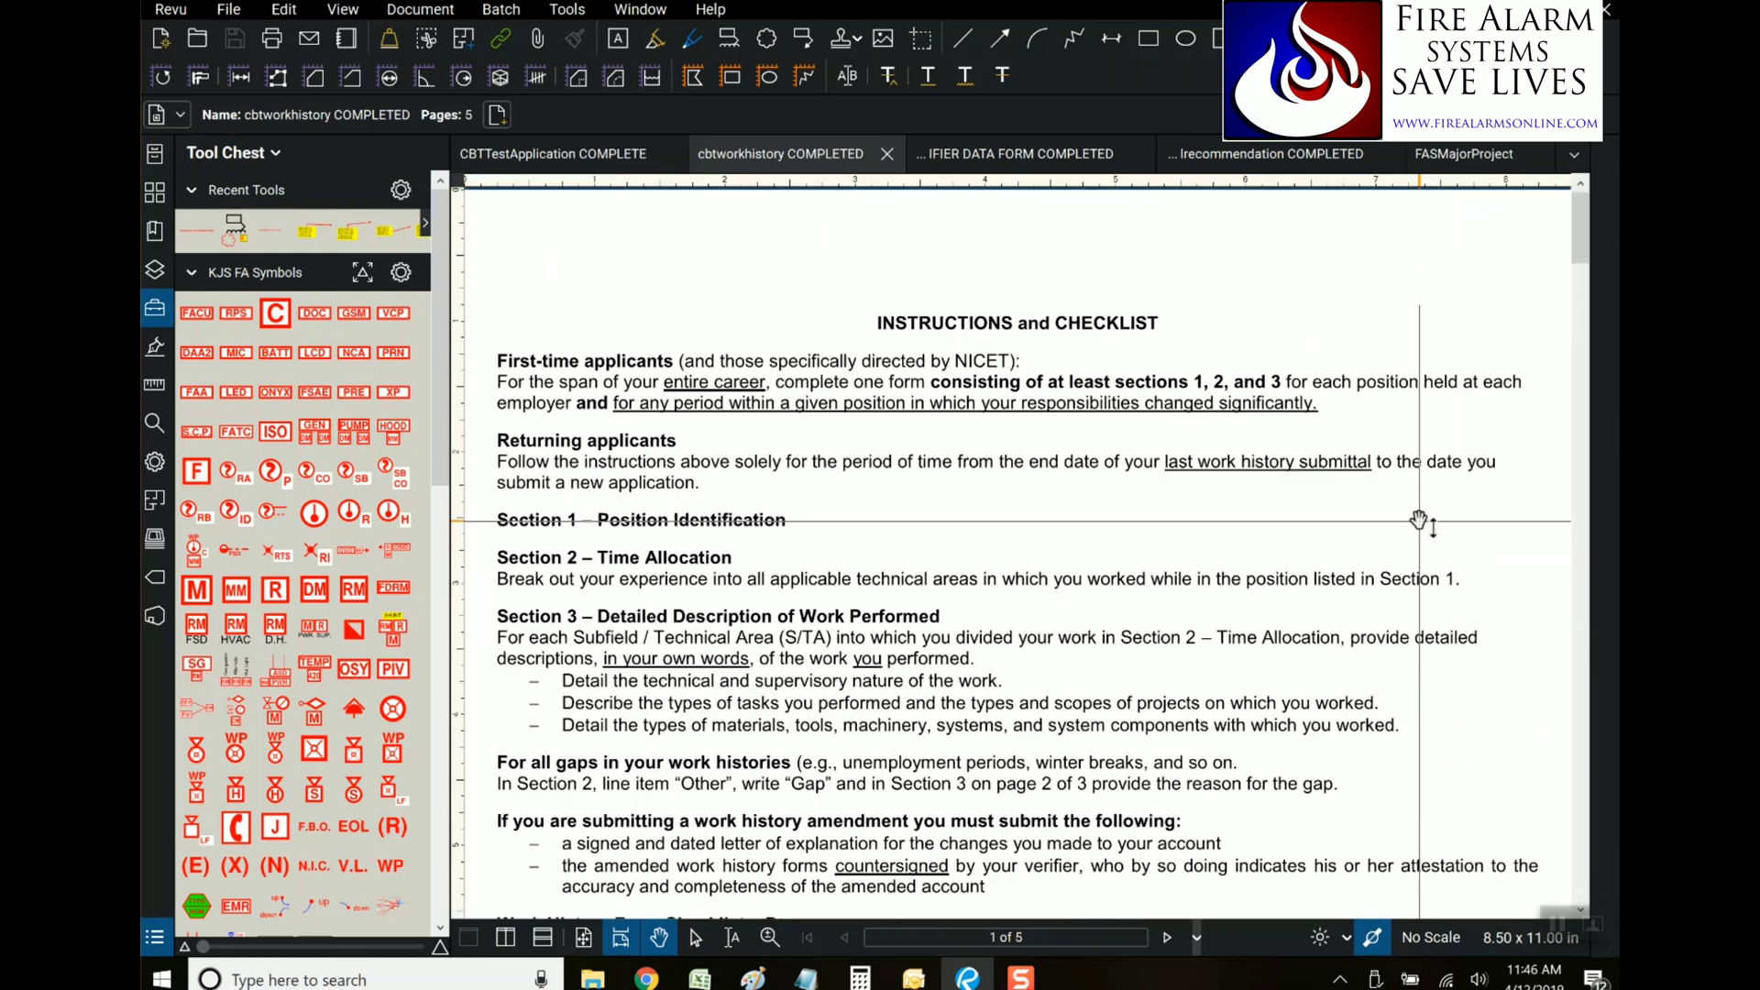
scroll(1421, 520, down, 10)
scroll(1419, 520, down, 10)
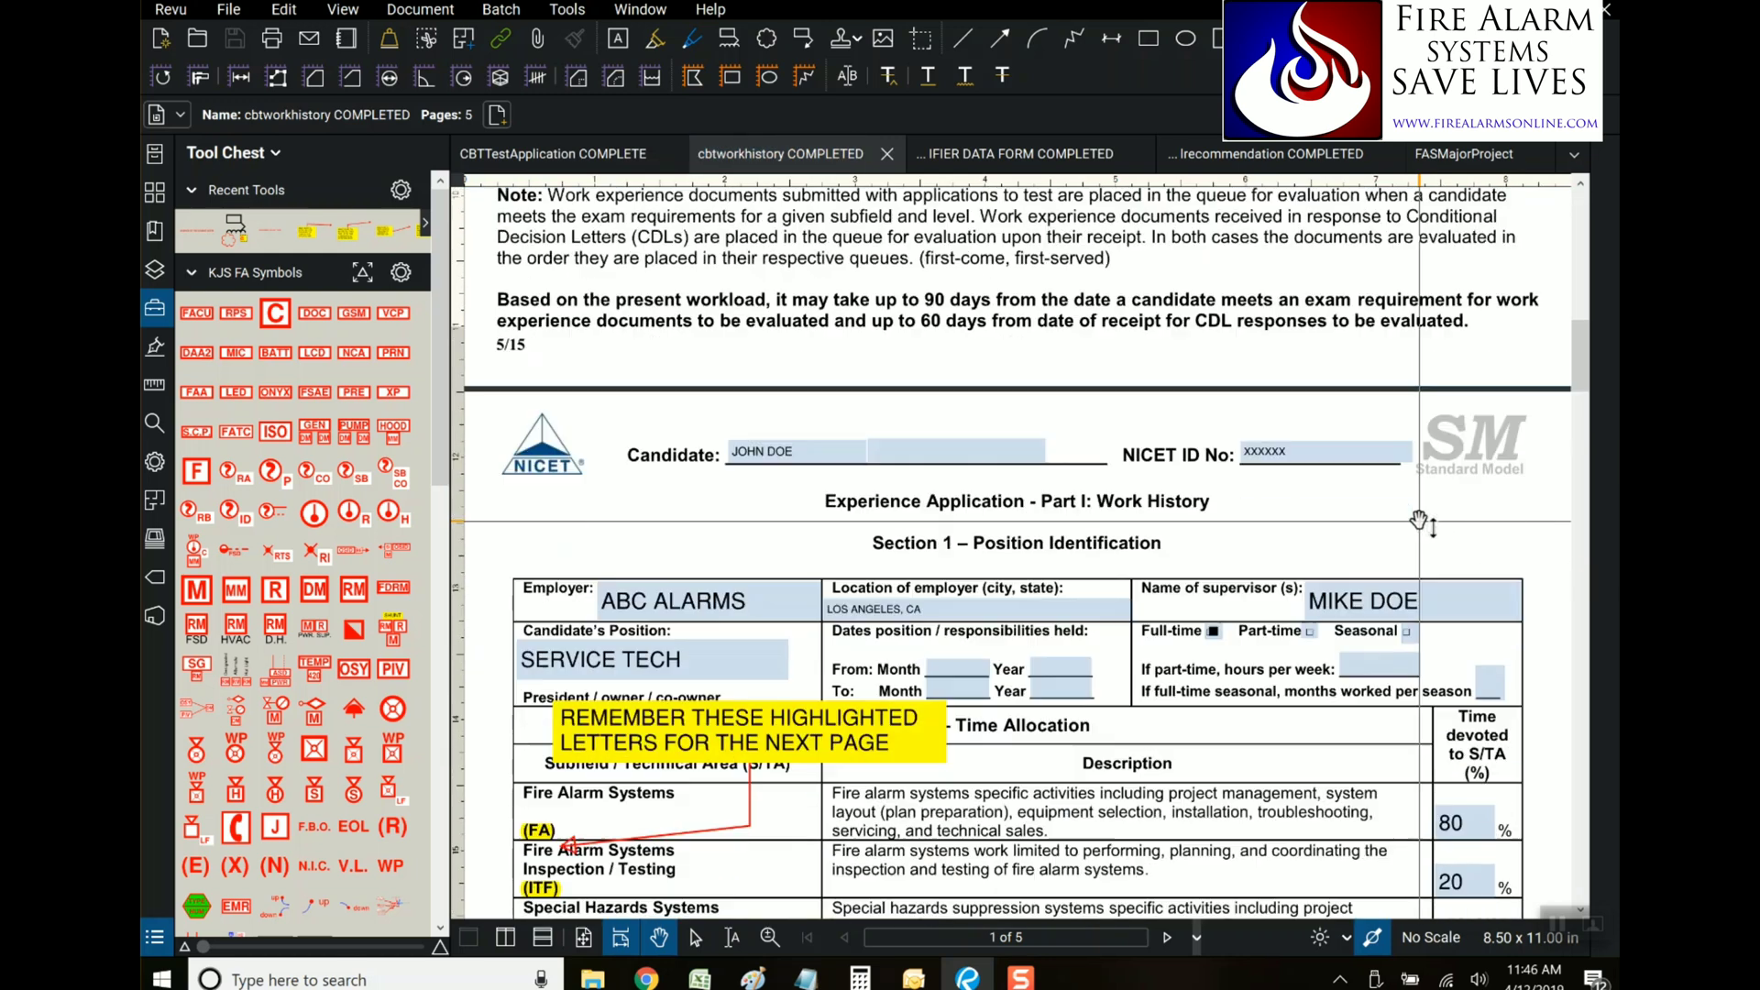
scroll(1419, 520, down, 1)
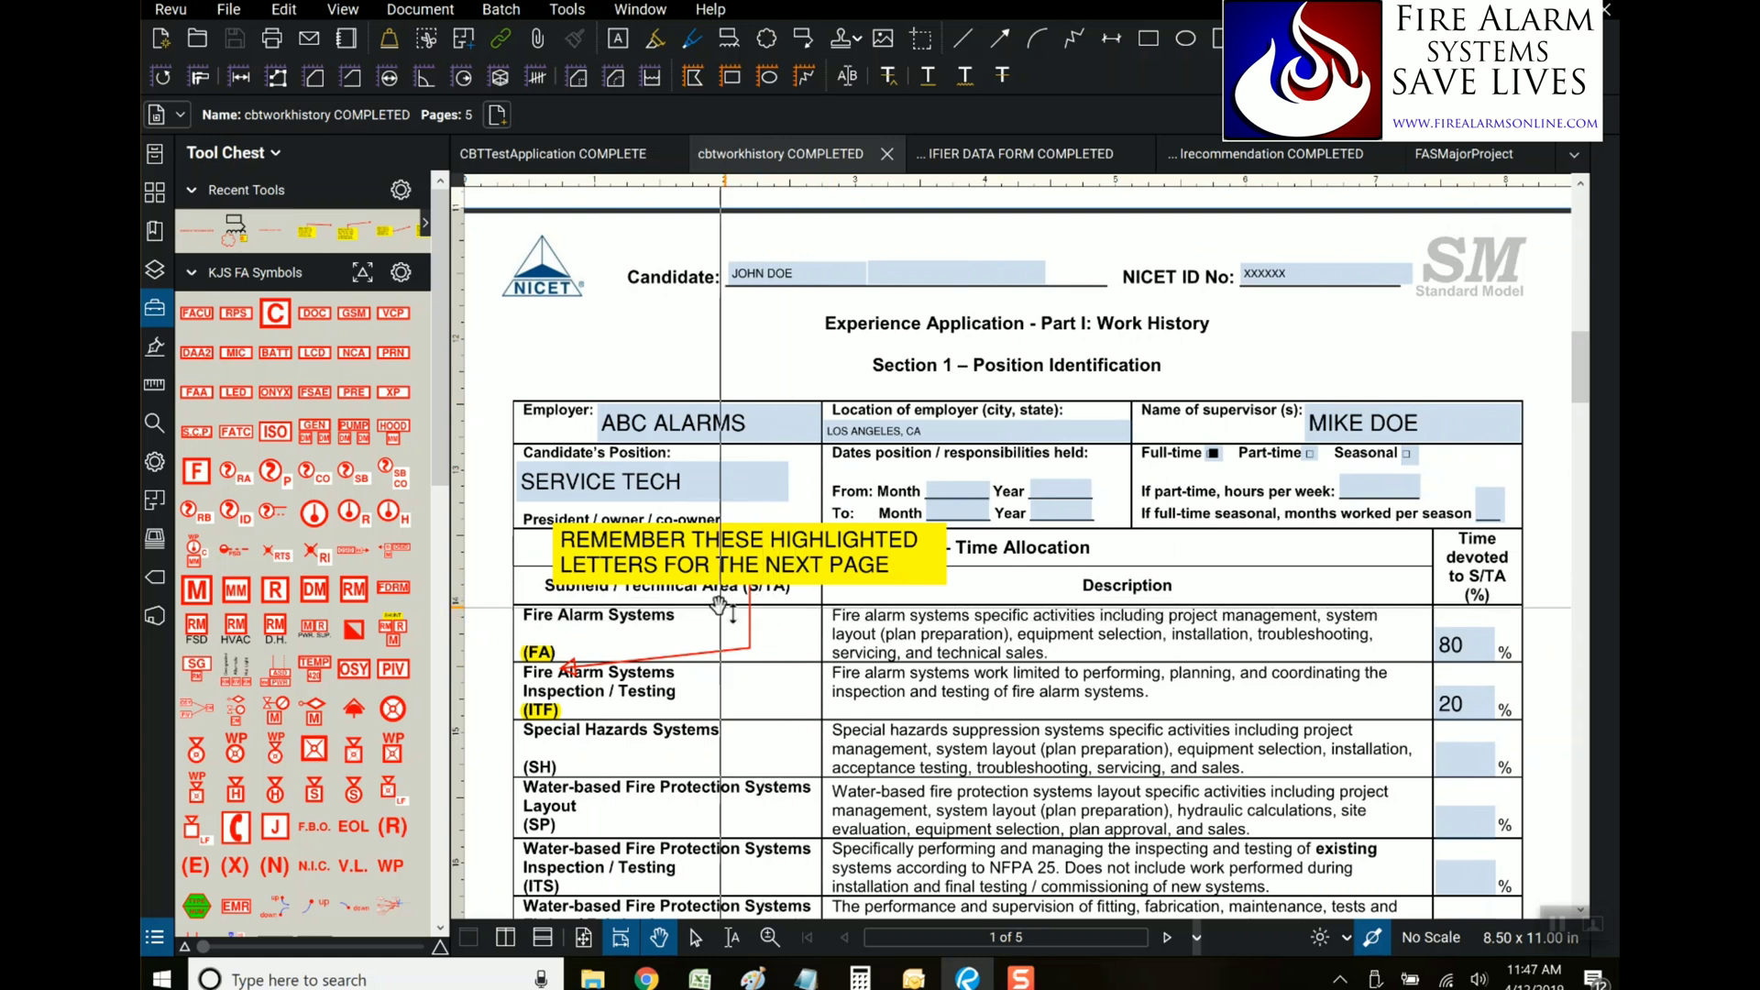
Recheck the work history form from the Section 2 time allocation through the Section 3 descriptions and affidavit signatures
scroll(719, 605, down, 8)
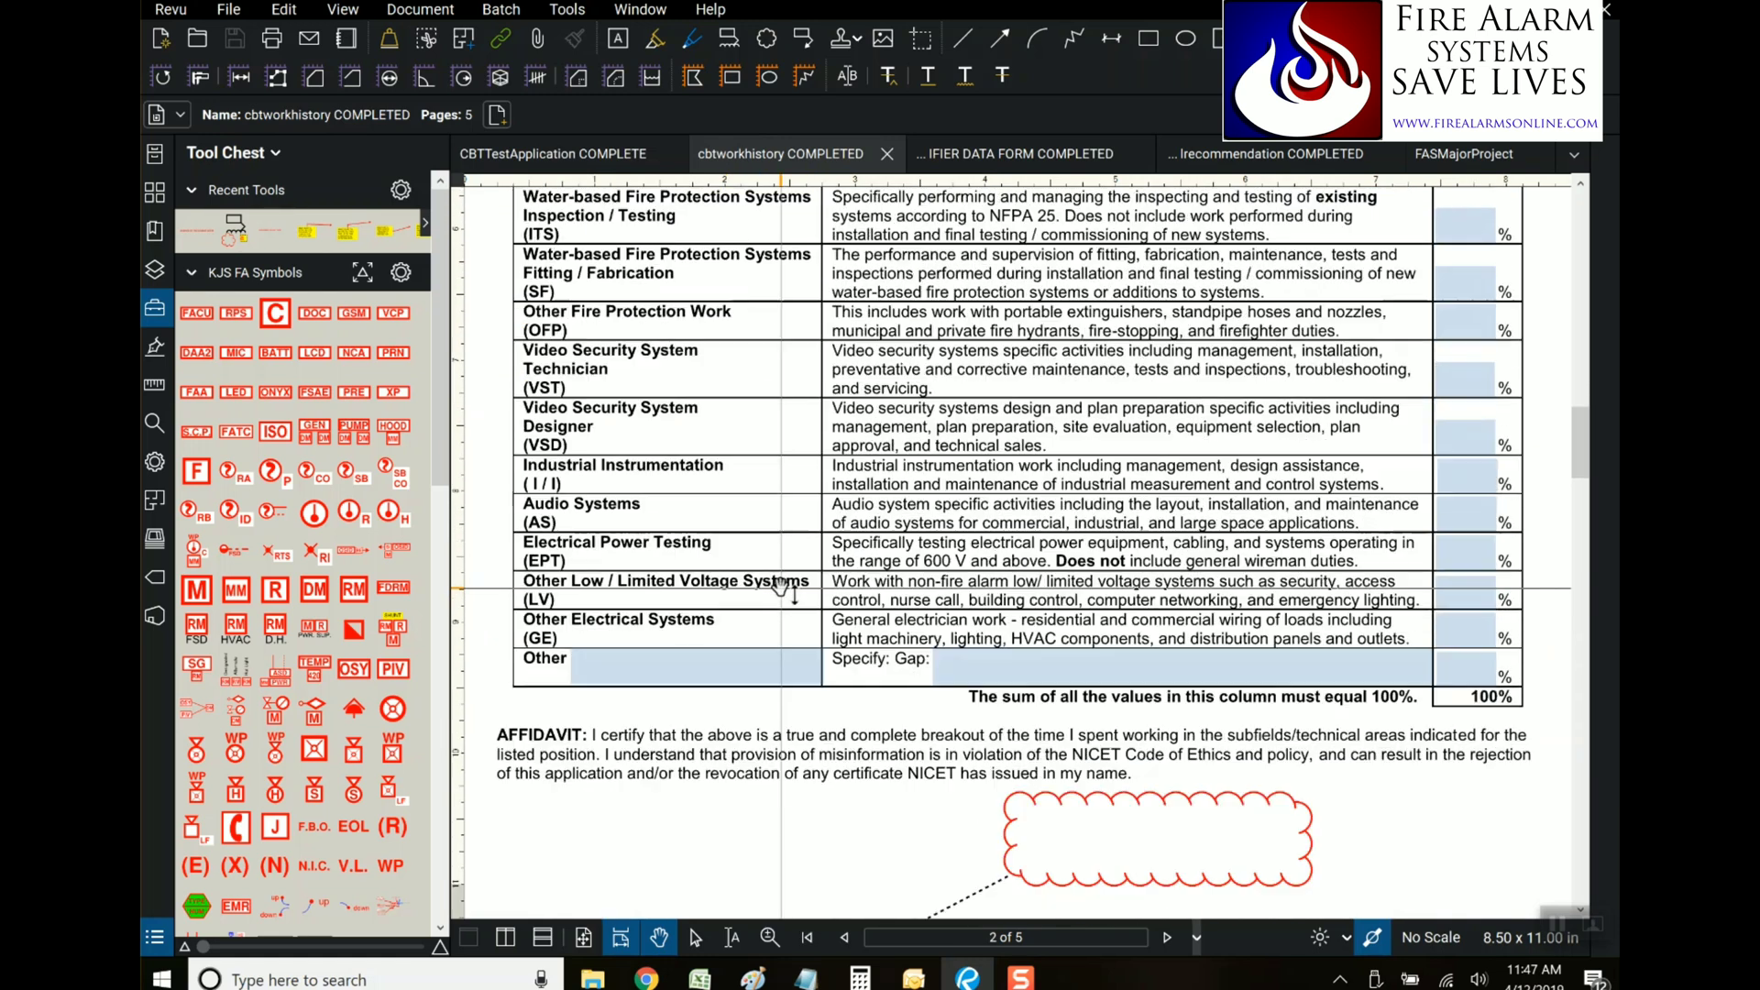
scroll(781, 587, down, 7)
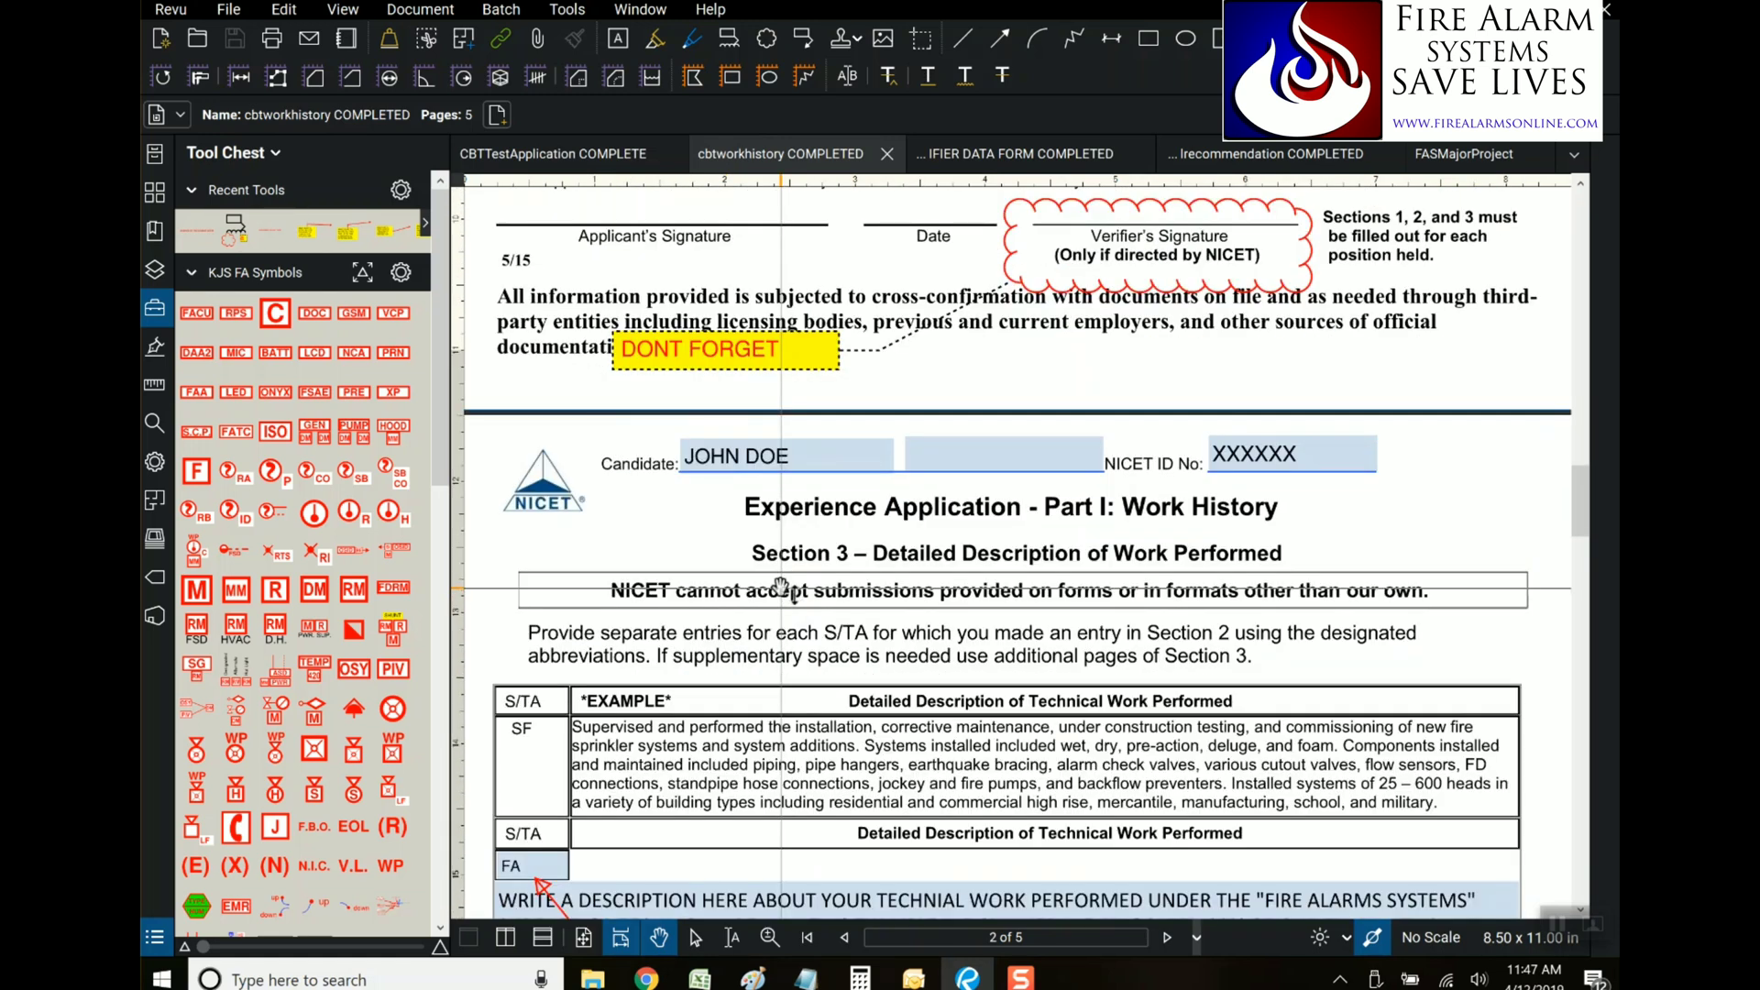
scroll(781, 587, down, 5)
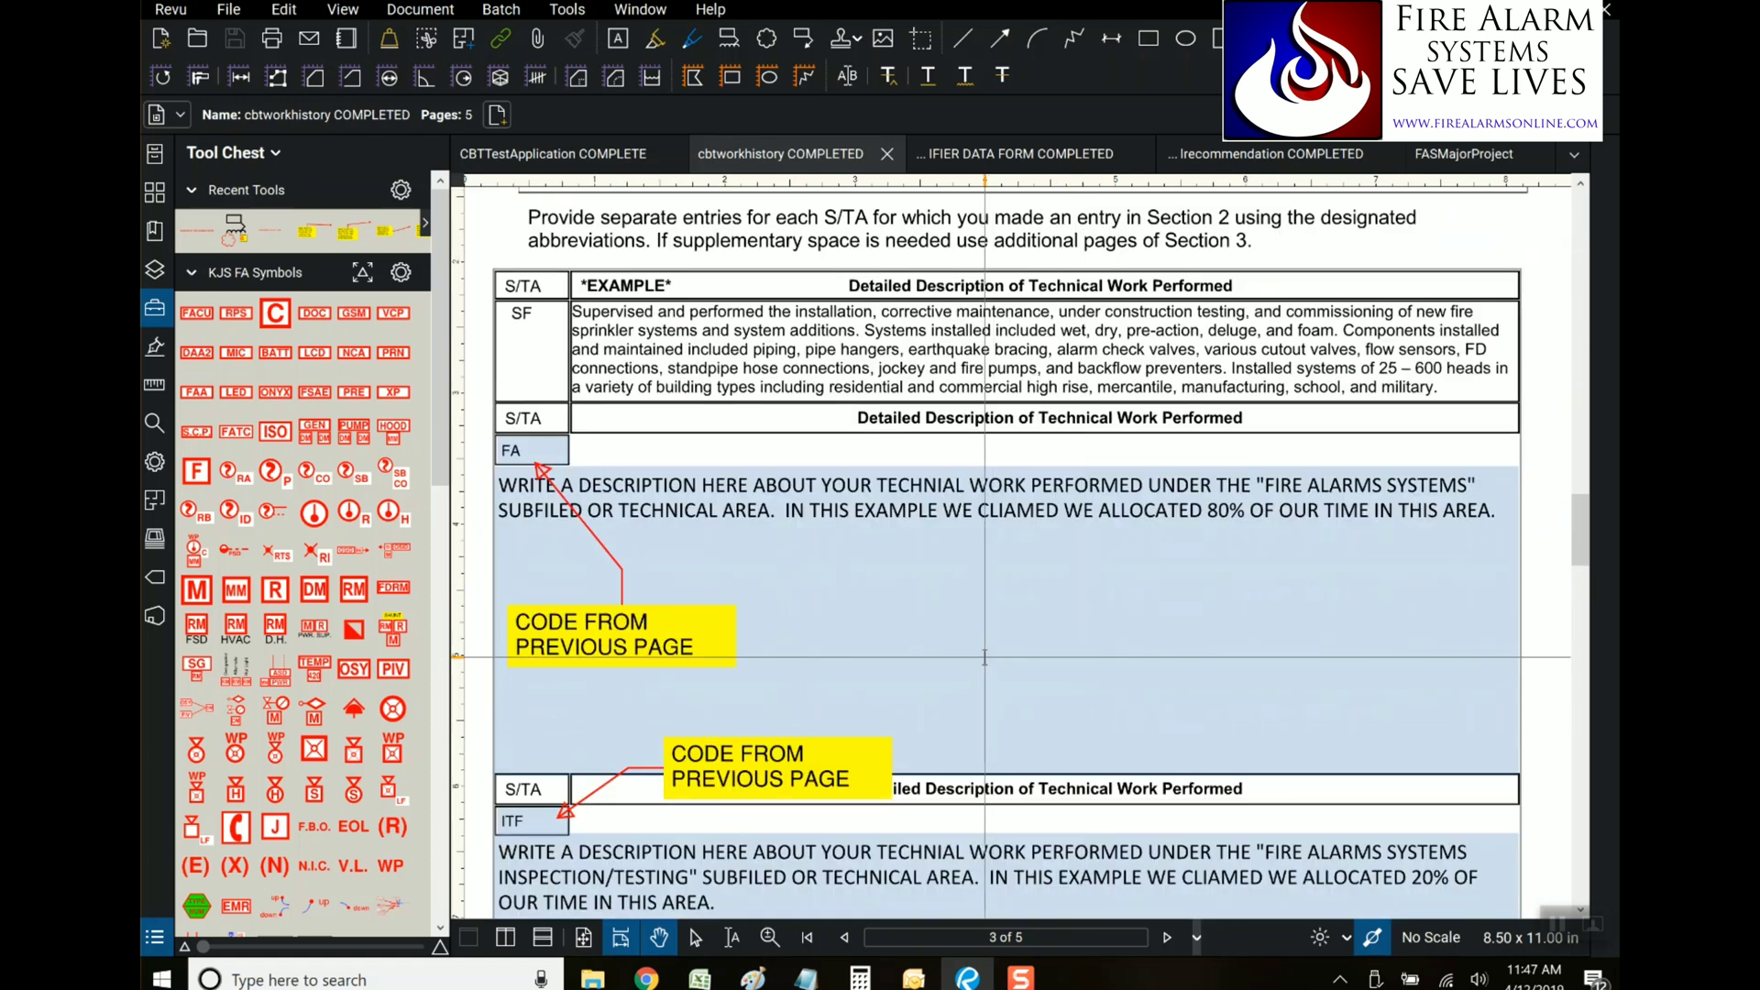
scroll(984, 657, down, 5)
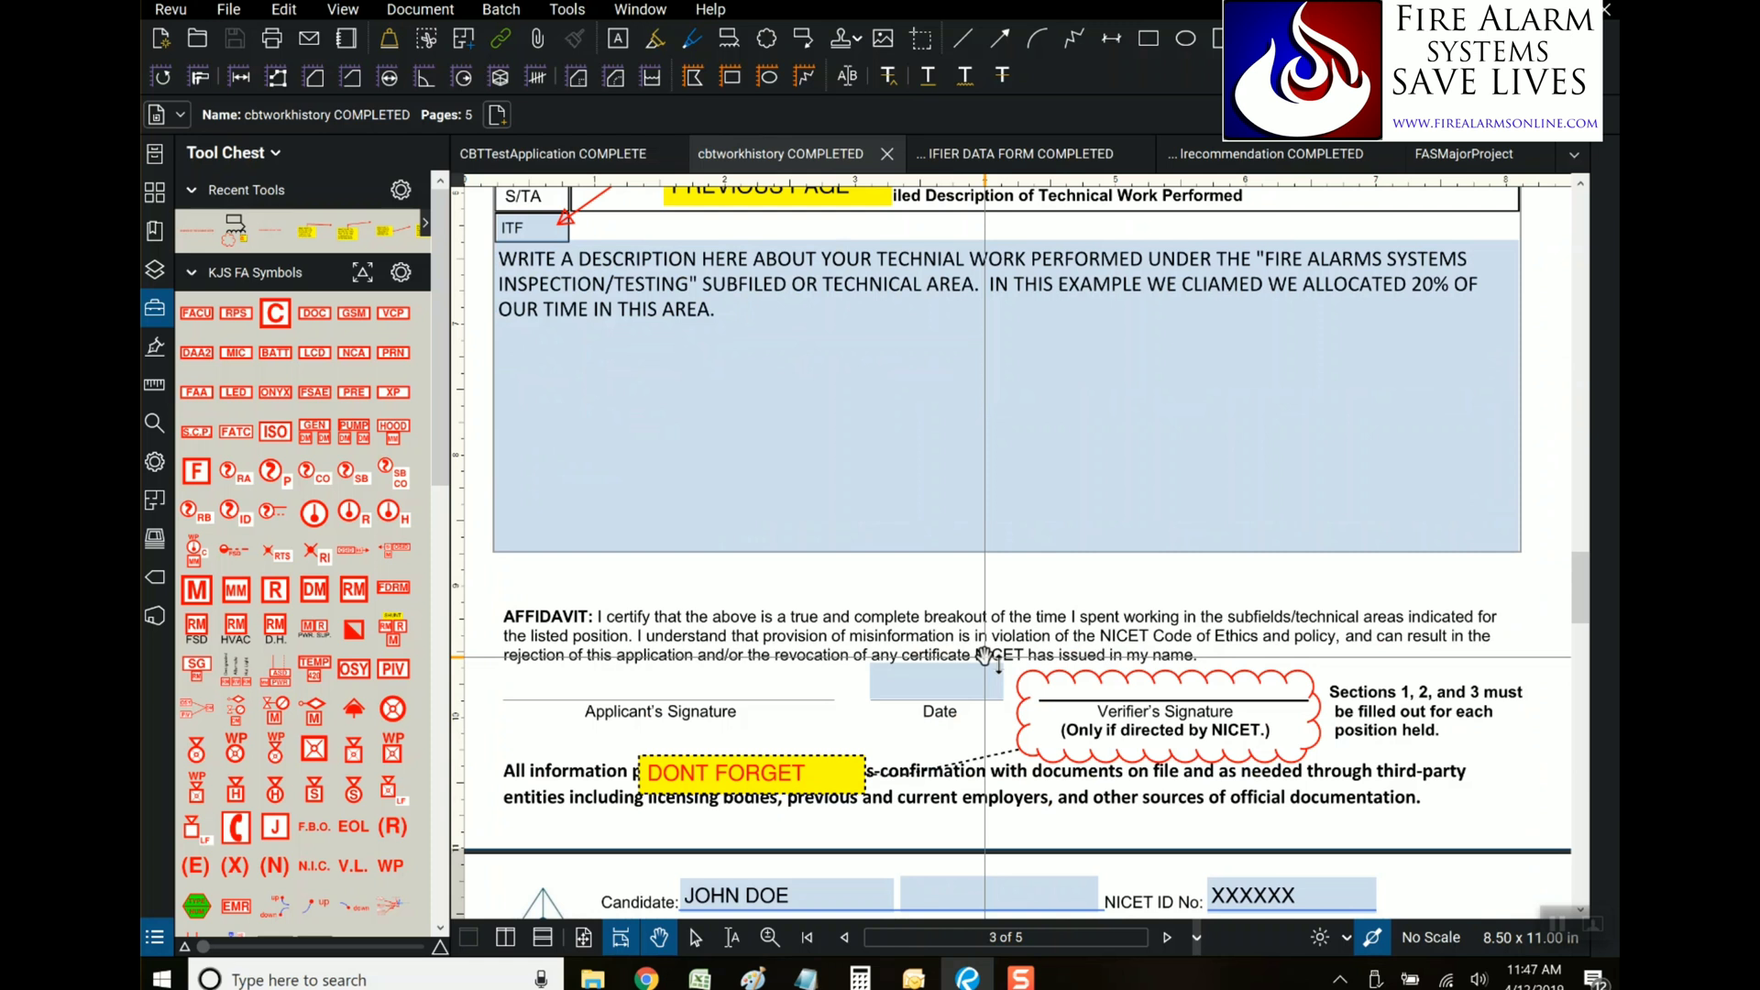
scroll(1008, 475, down, 2)
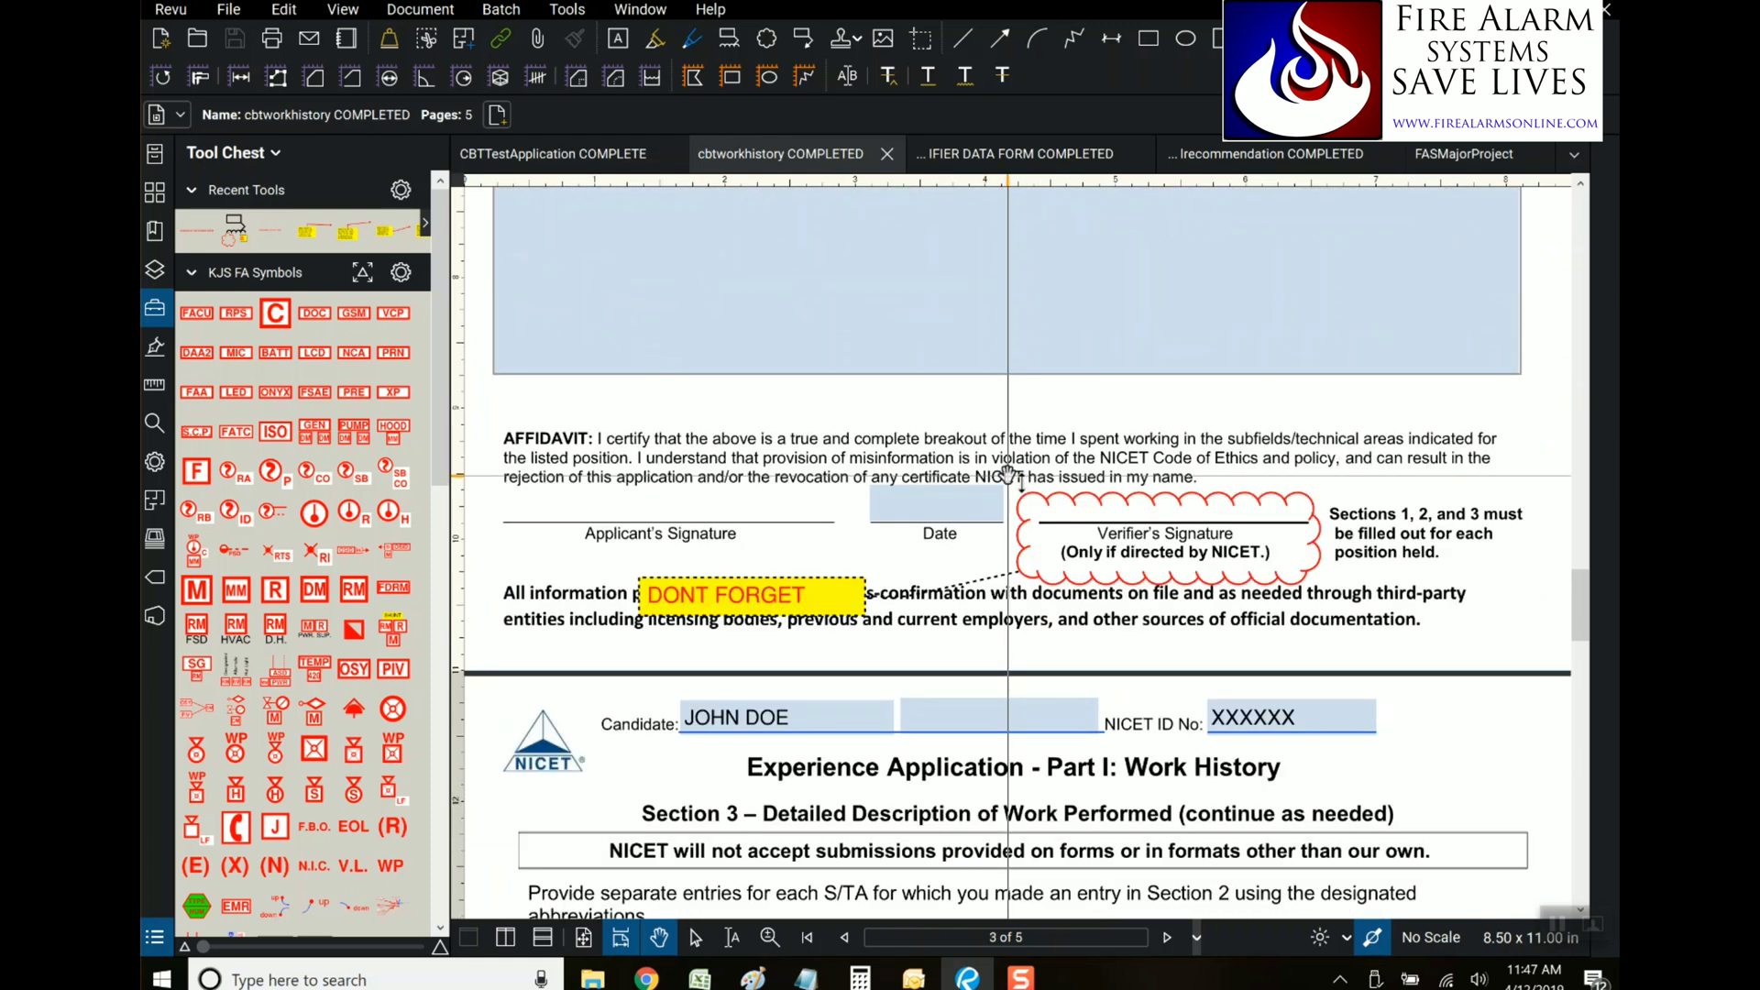
Review the work history form's remaining Section 3 continuation pages, checking the blank S/TA entries and the verifier signature reminder on each affidavit
scroll(1008, 476, down, 3)
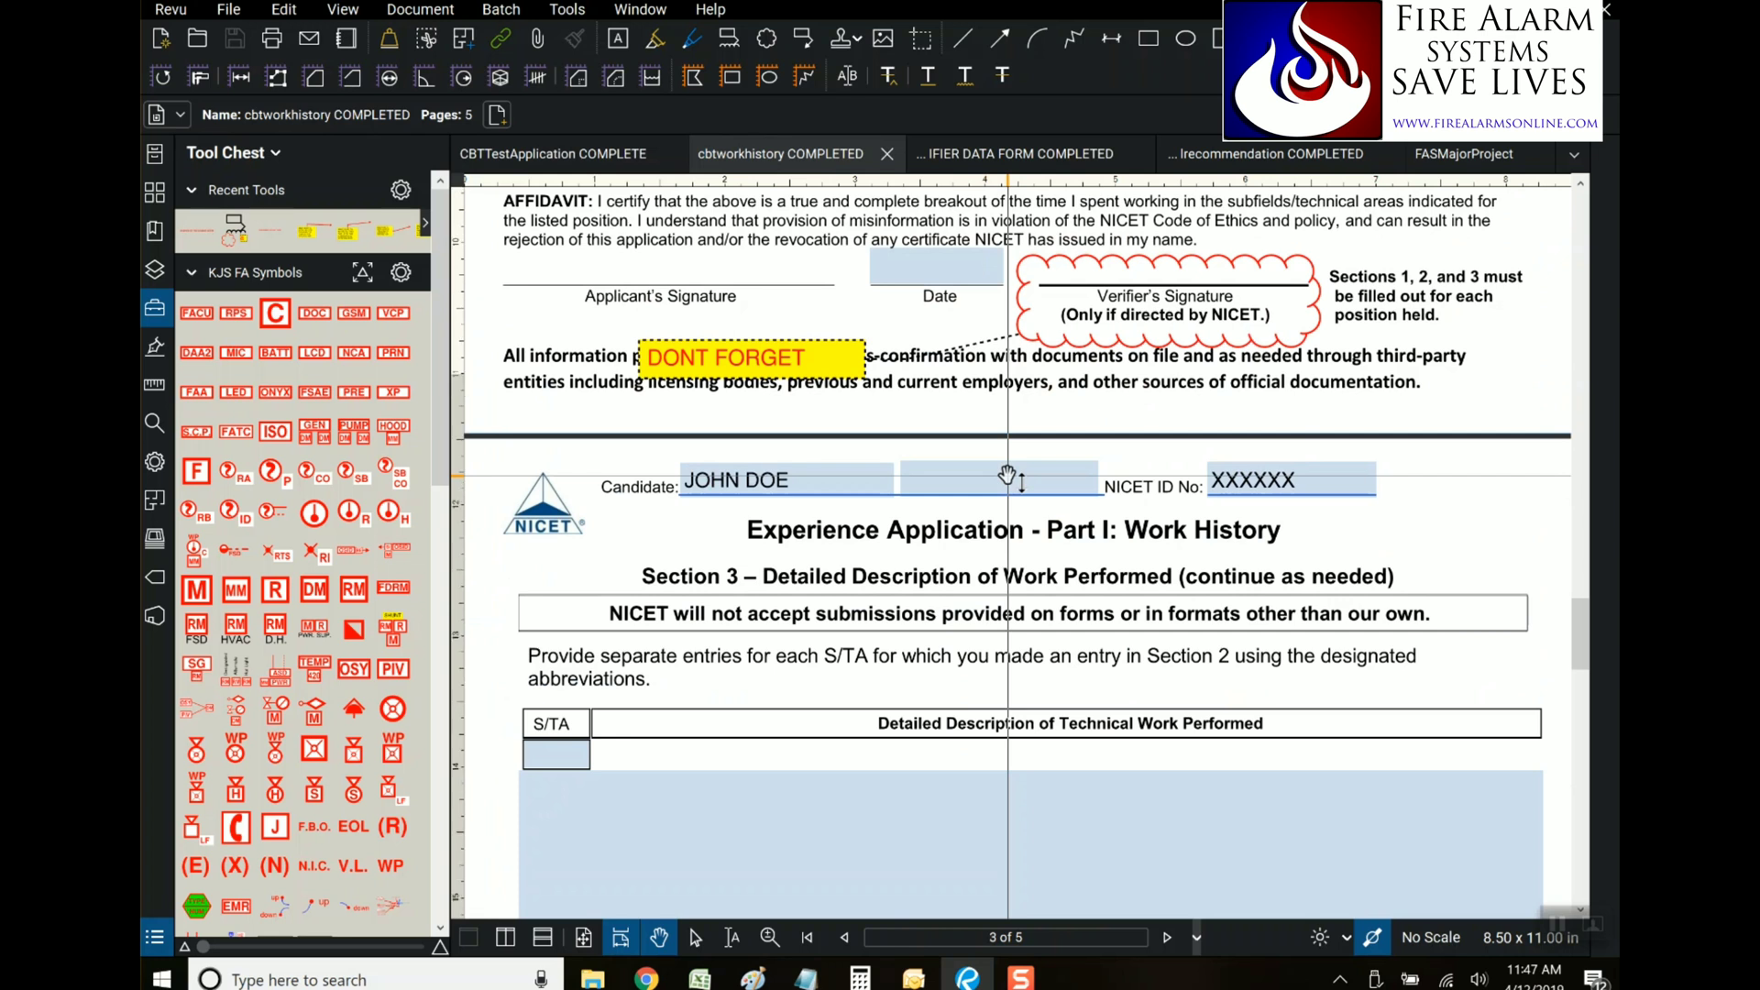
scroll(1008, 476, down, 4)
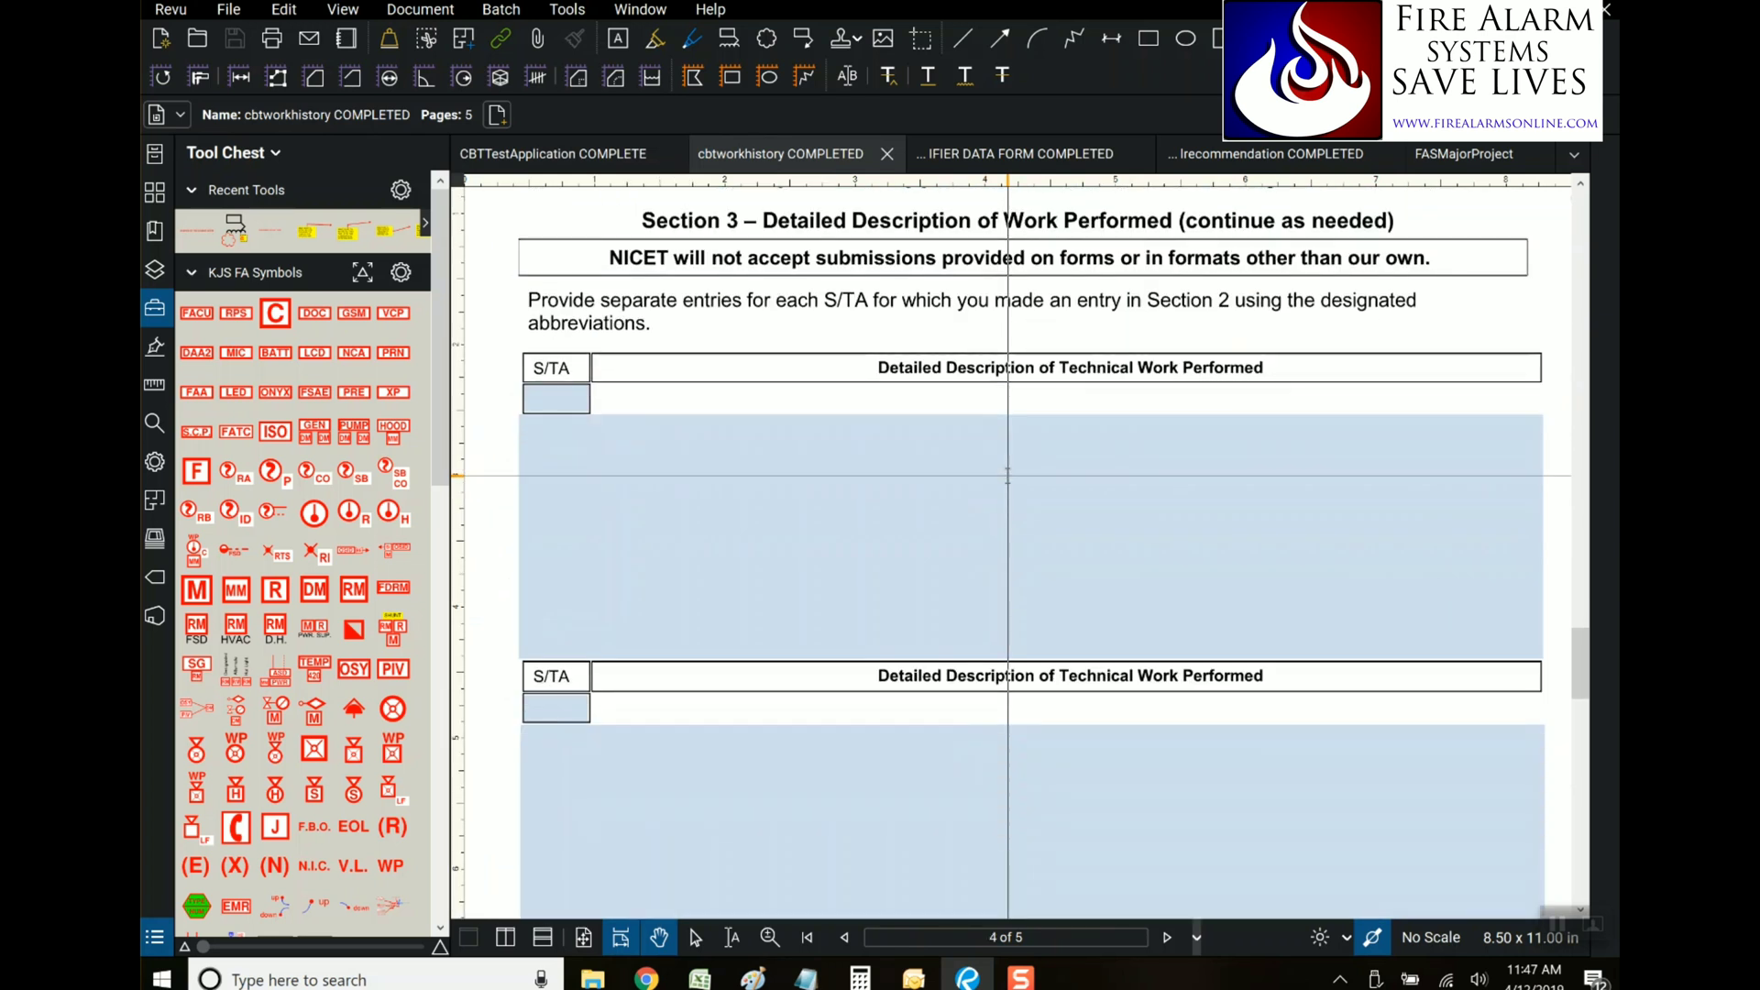
scroll(1007, 476, down, 4)
scroll(1007, 476, up, 13)
scroll(1007, 476, down, 3)
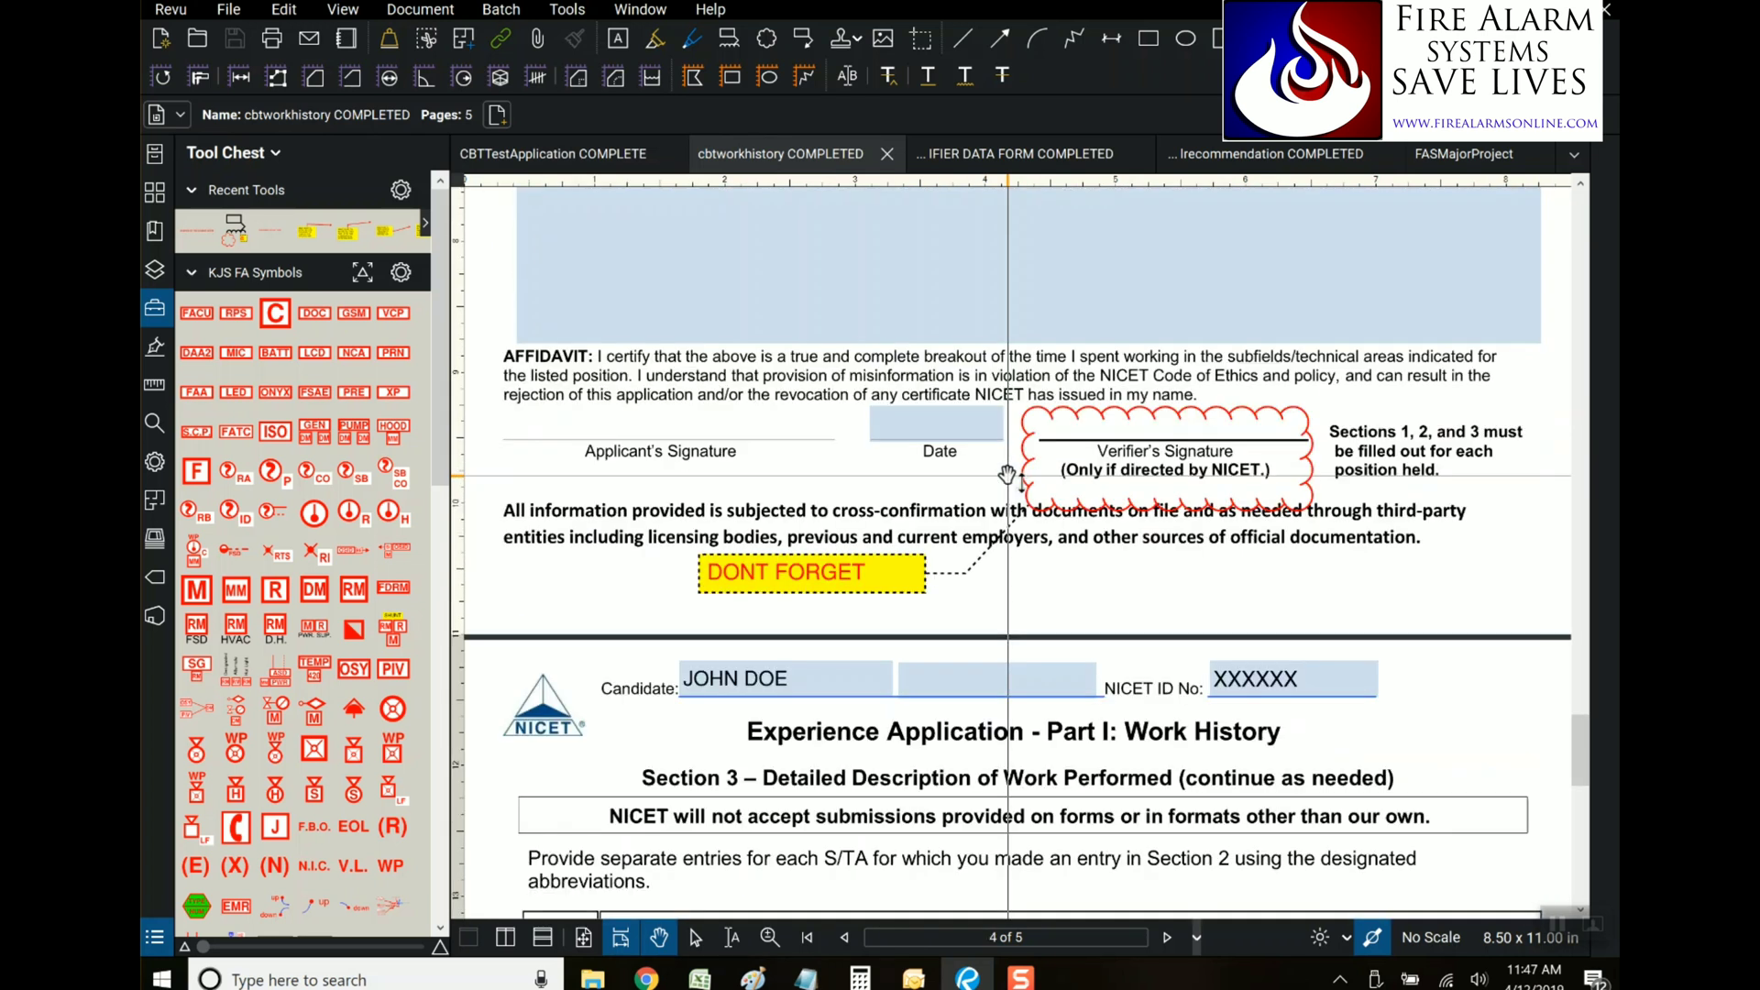
scroll(987, 470, down, 7)
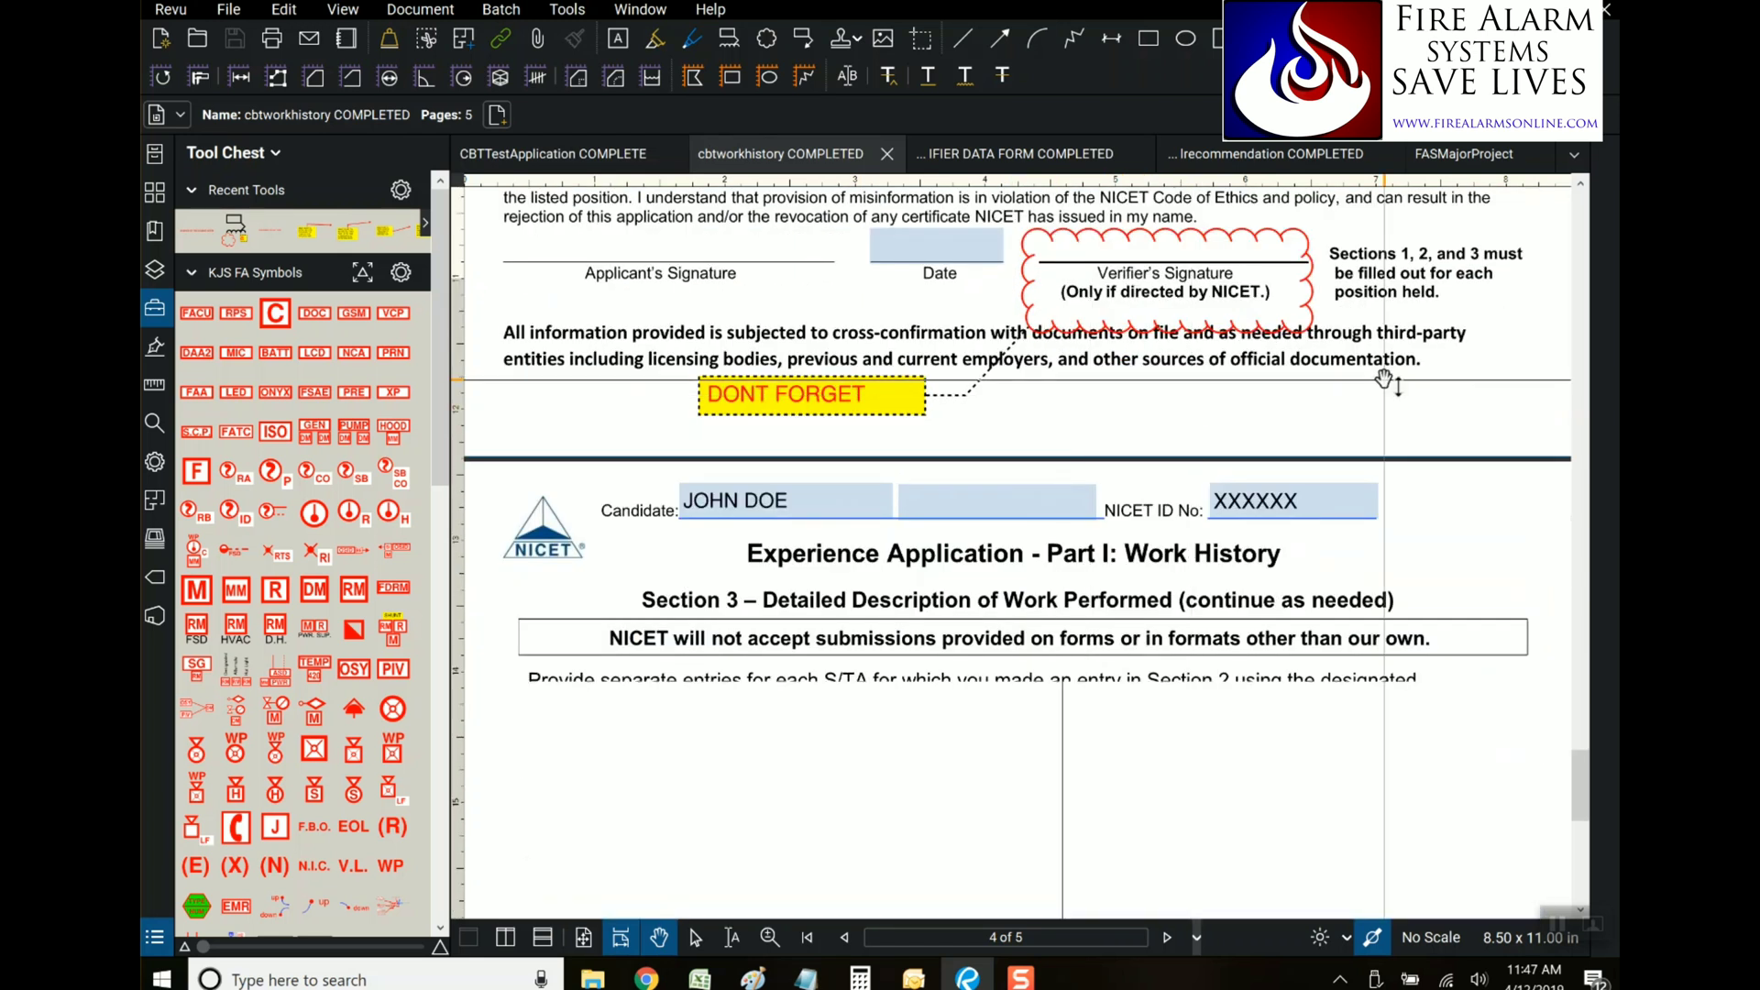
scroll(1125, 455, down, 6)
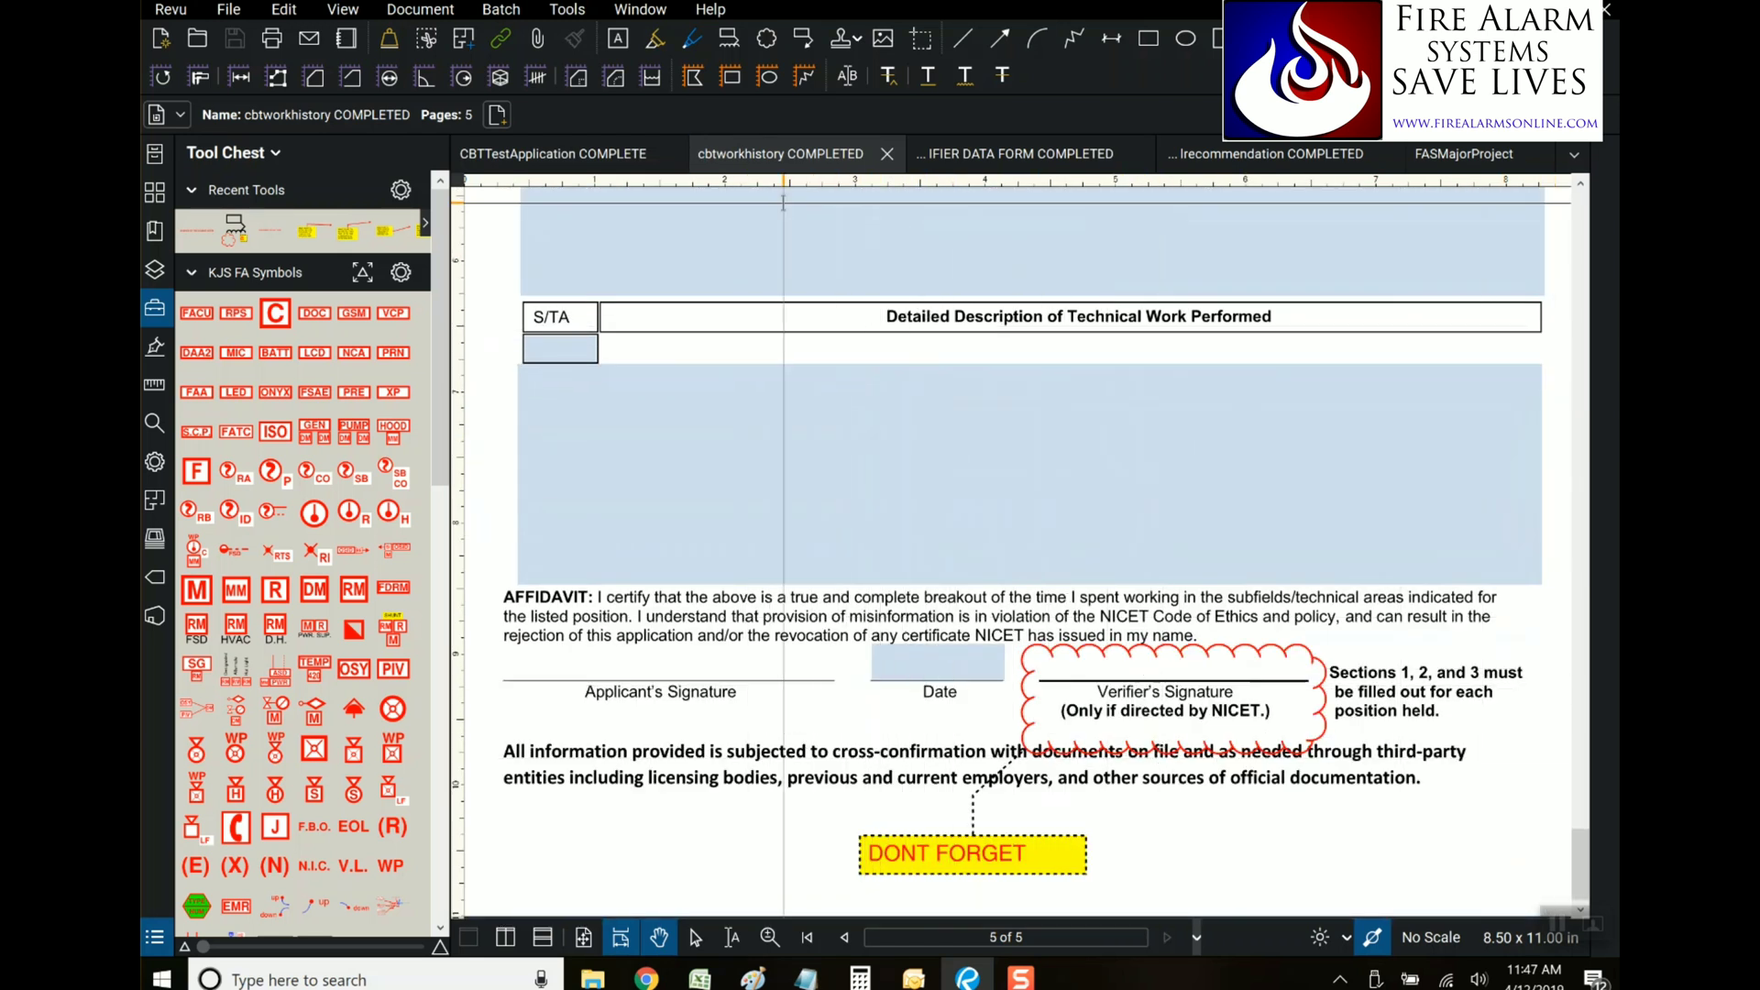
Switch to the completed verifier data form and review Part II, from the verifier's details and observation role to the signed Verifier's Statement
click(1002, 156)
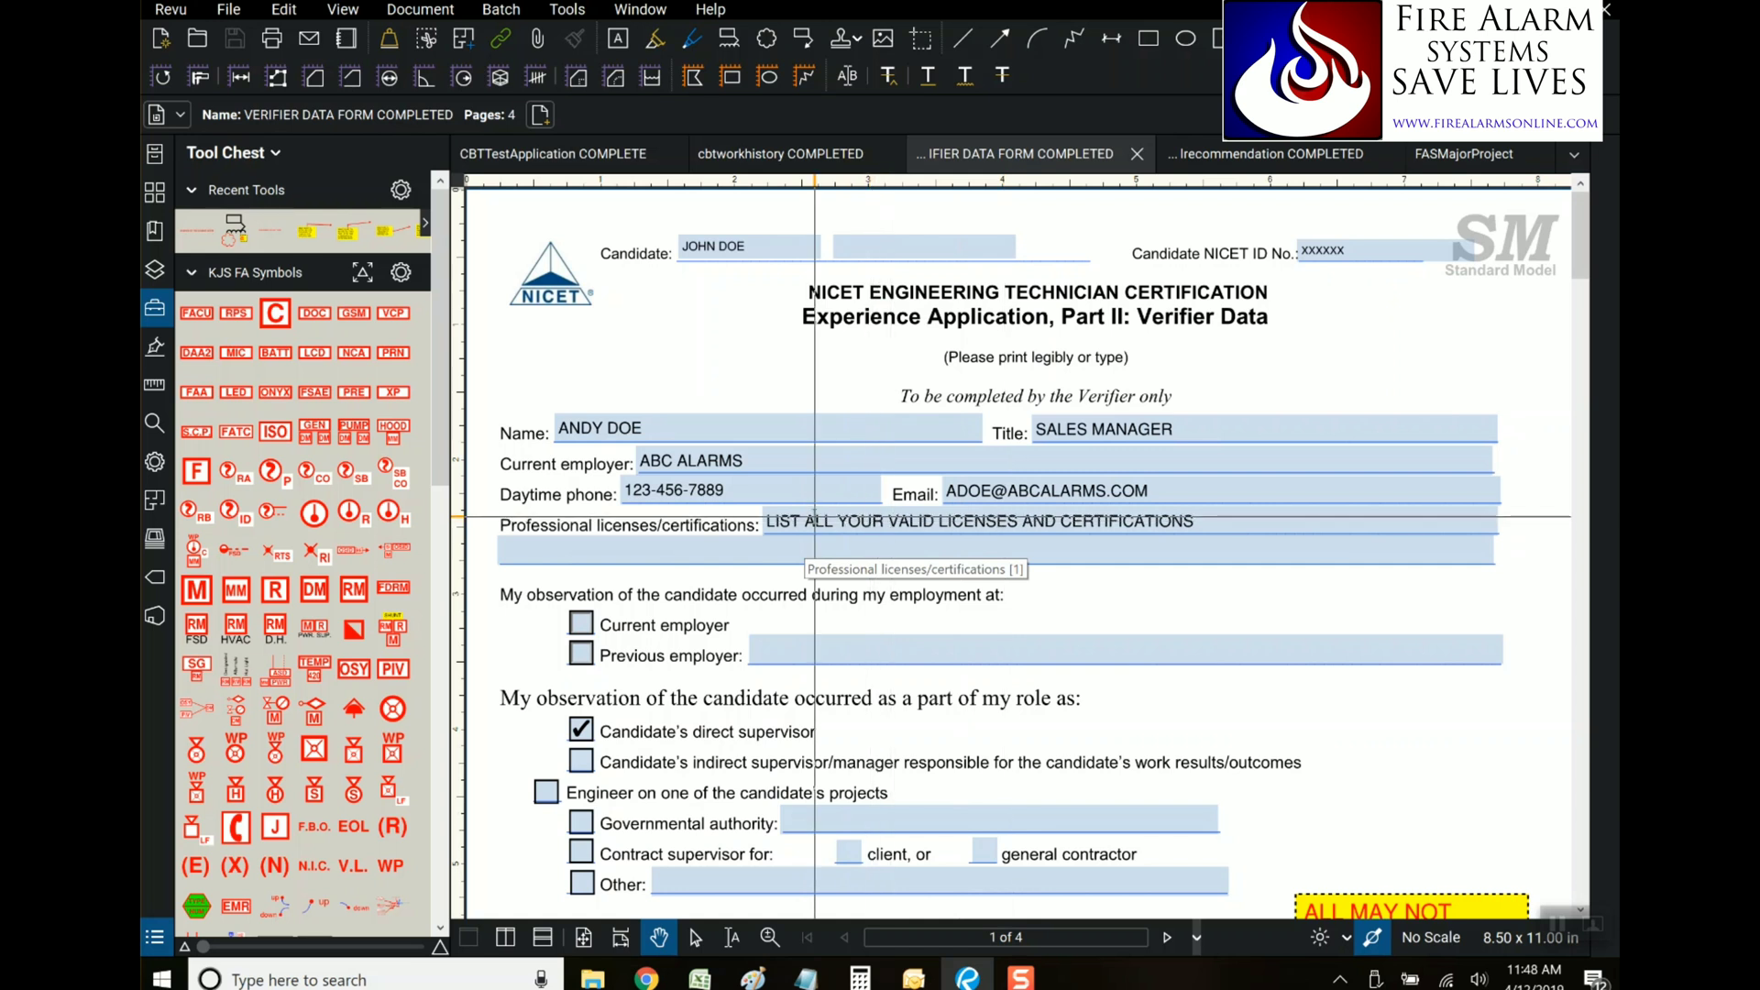
scroll(815, 516, down, 3)
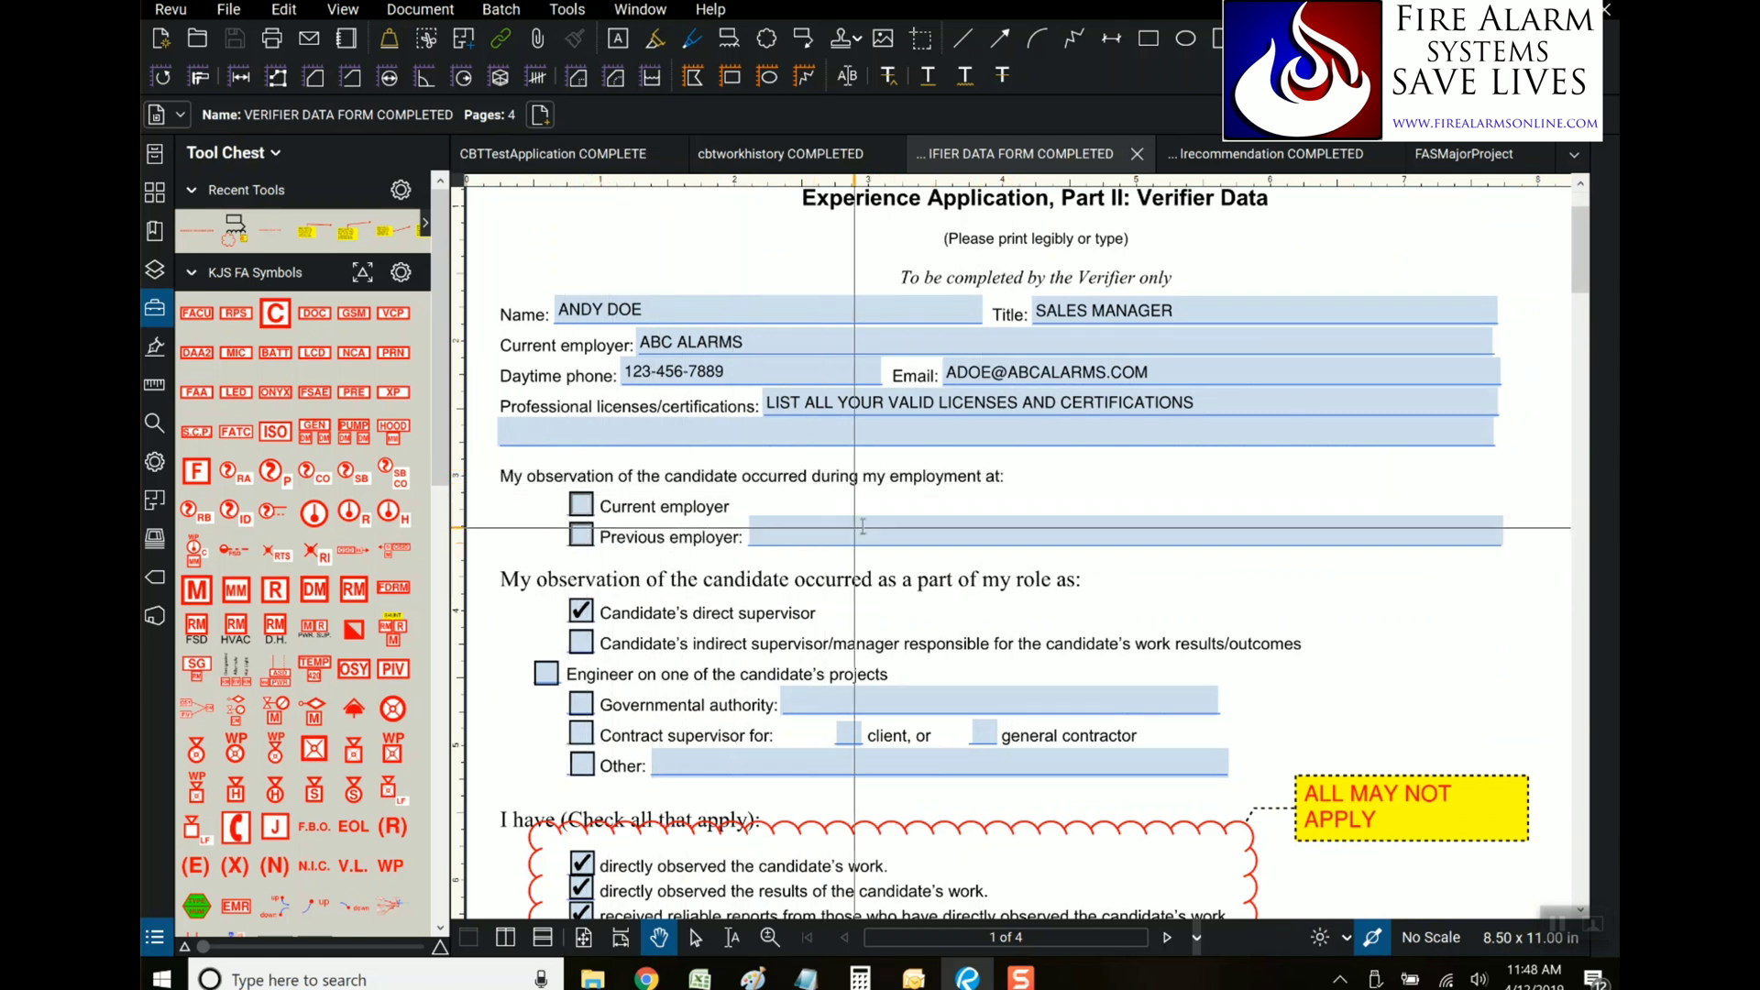
scroll(1385, 577, down, 3)
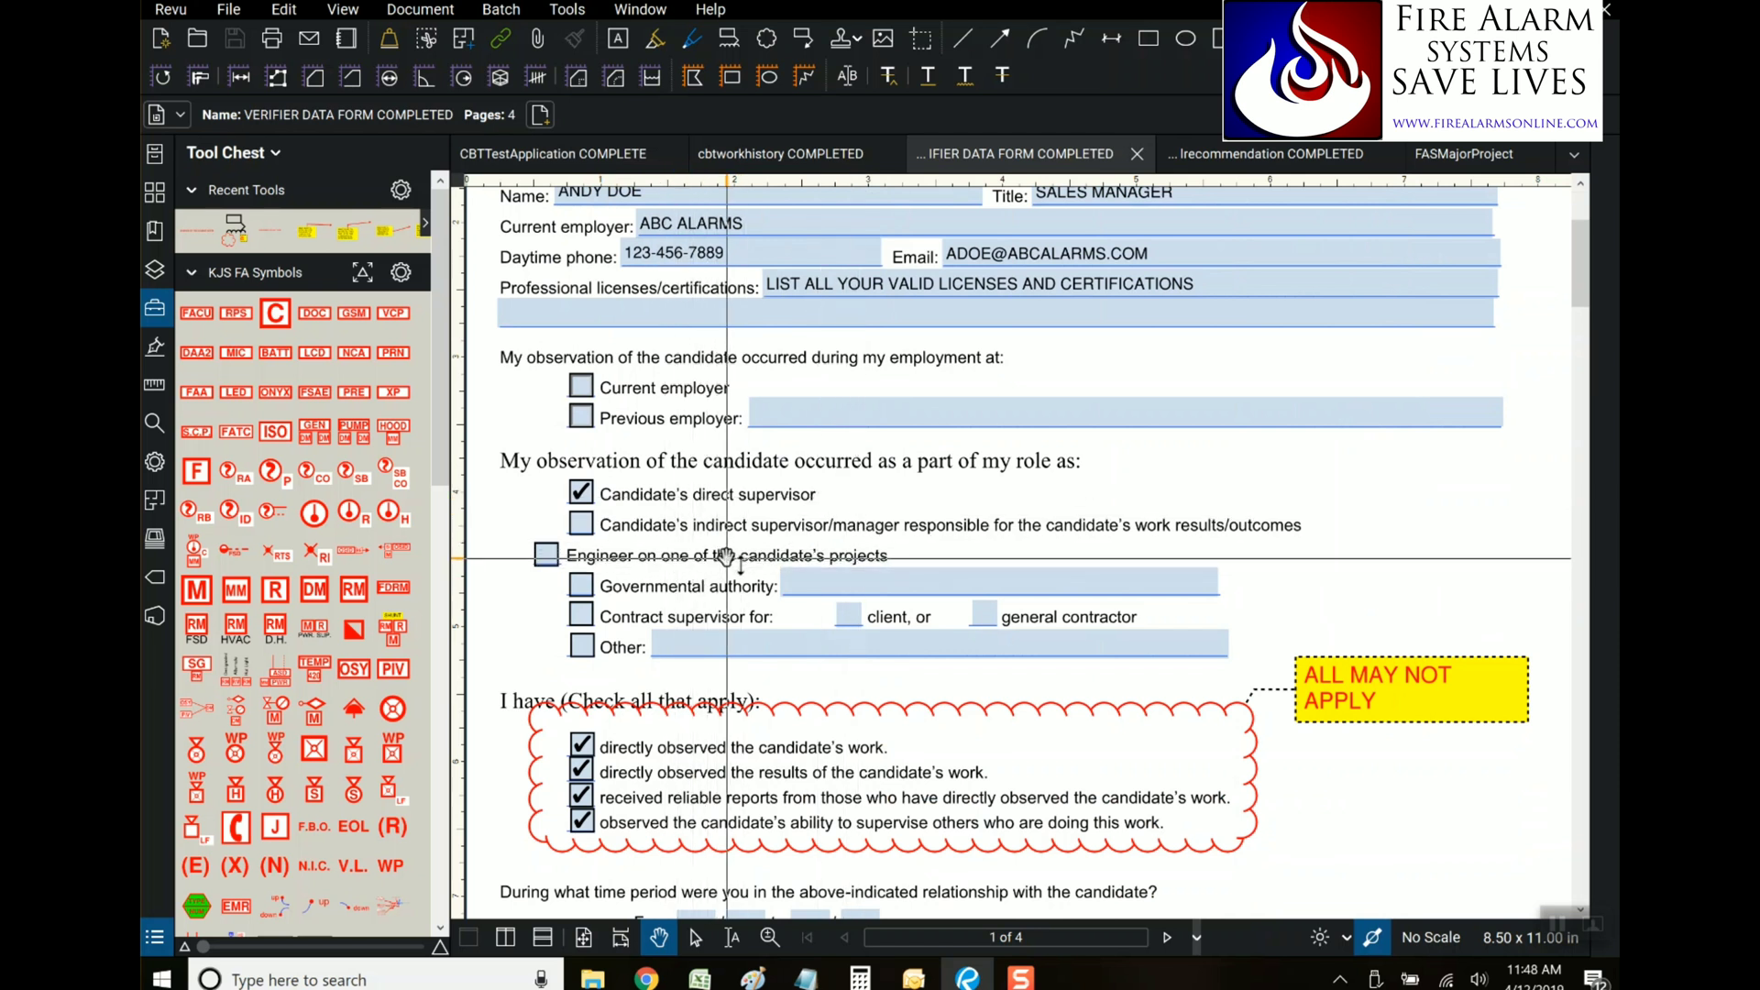
scroll(722, 564, down, 3)
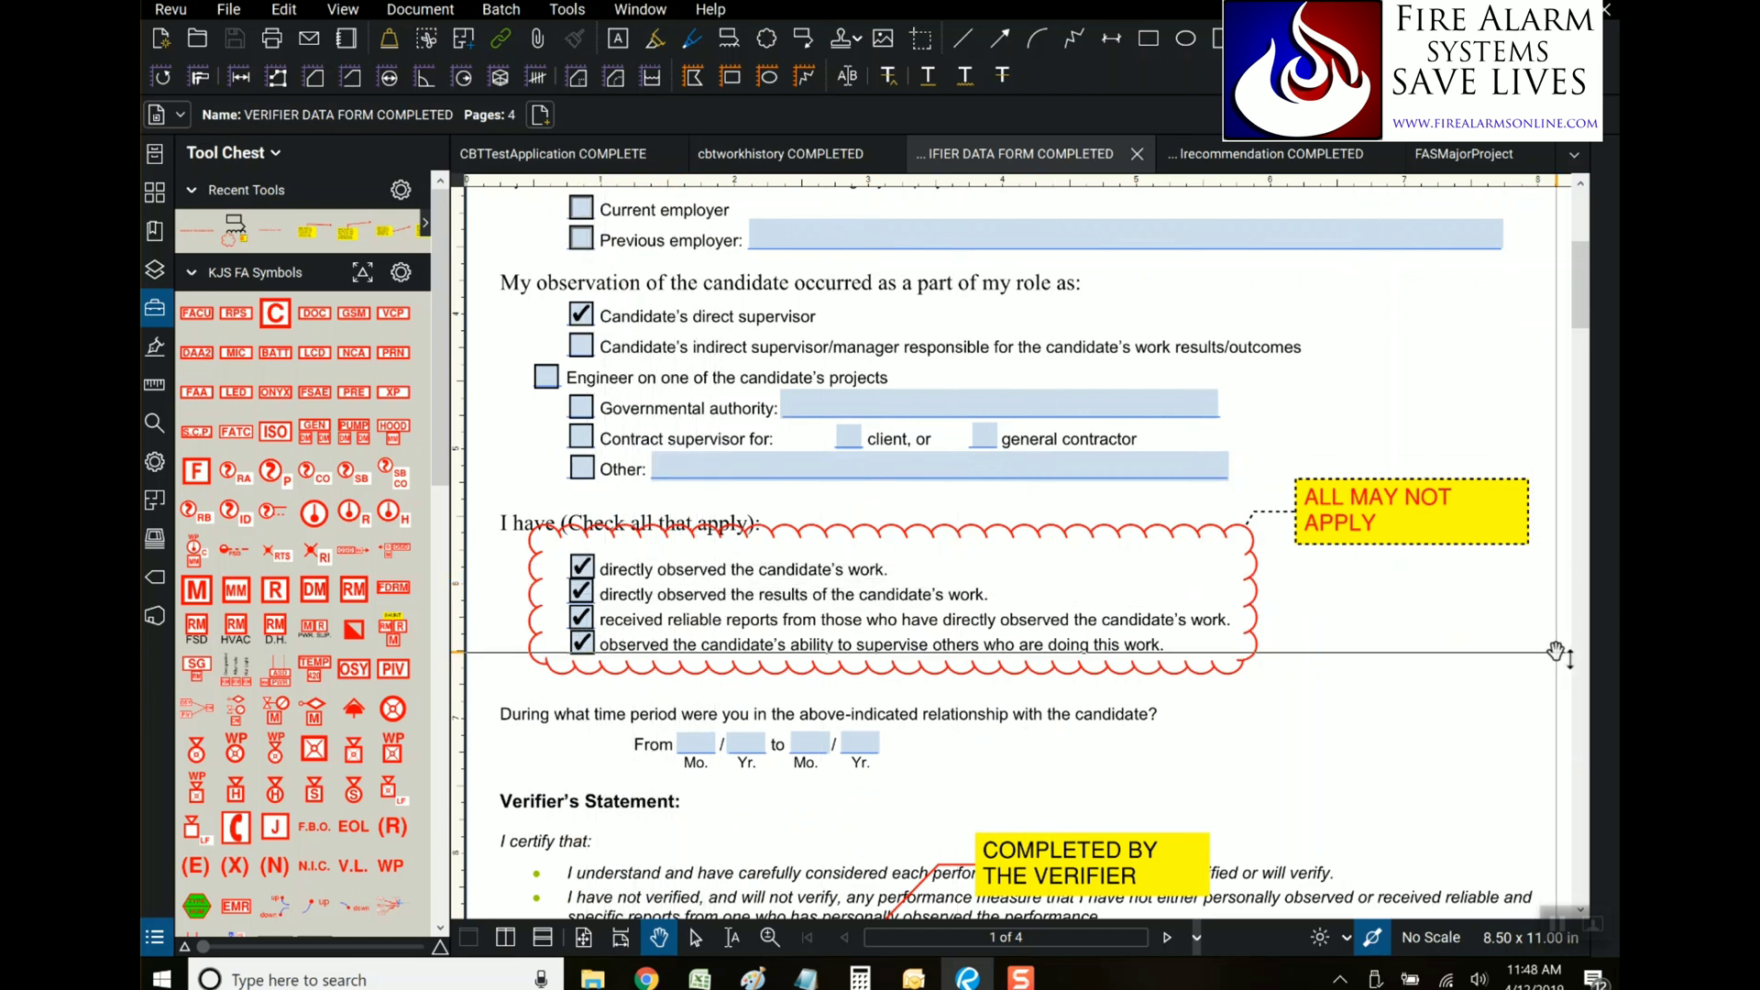
scroll(1391, 642, down, 2)
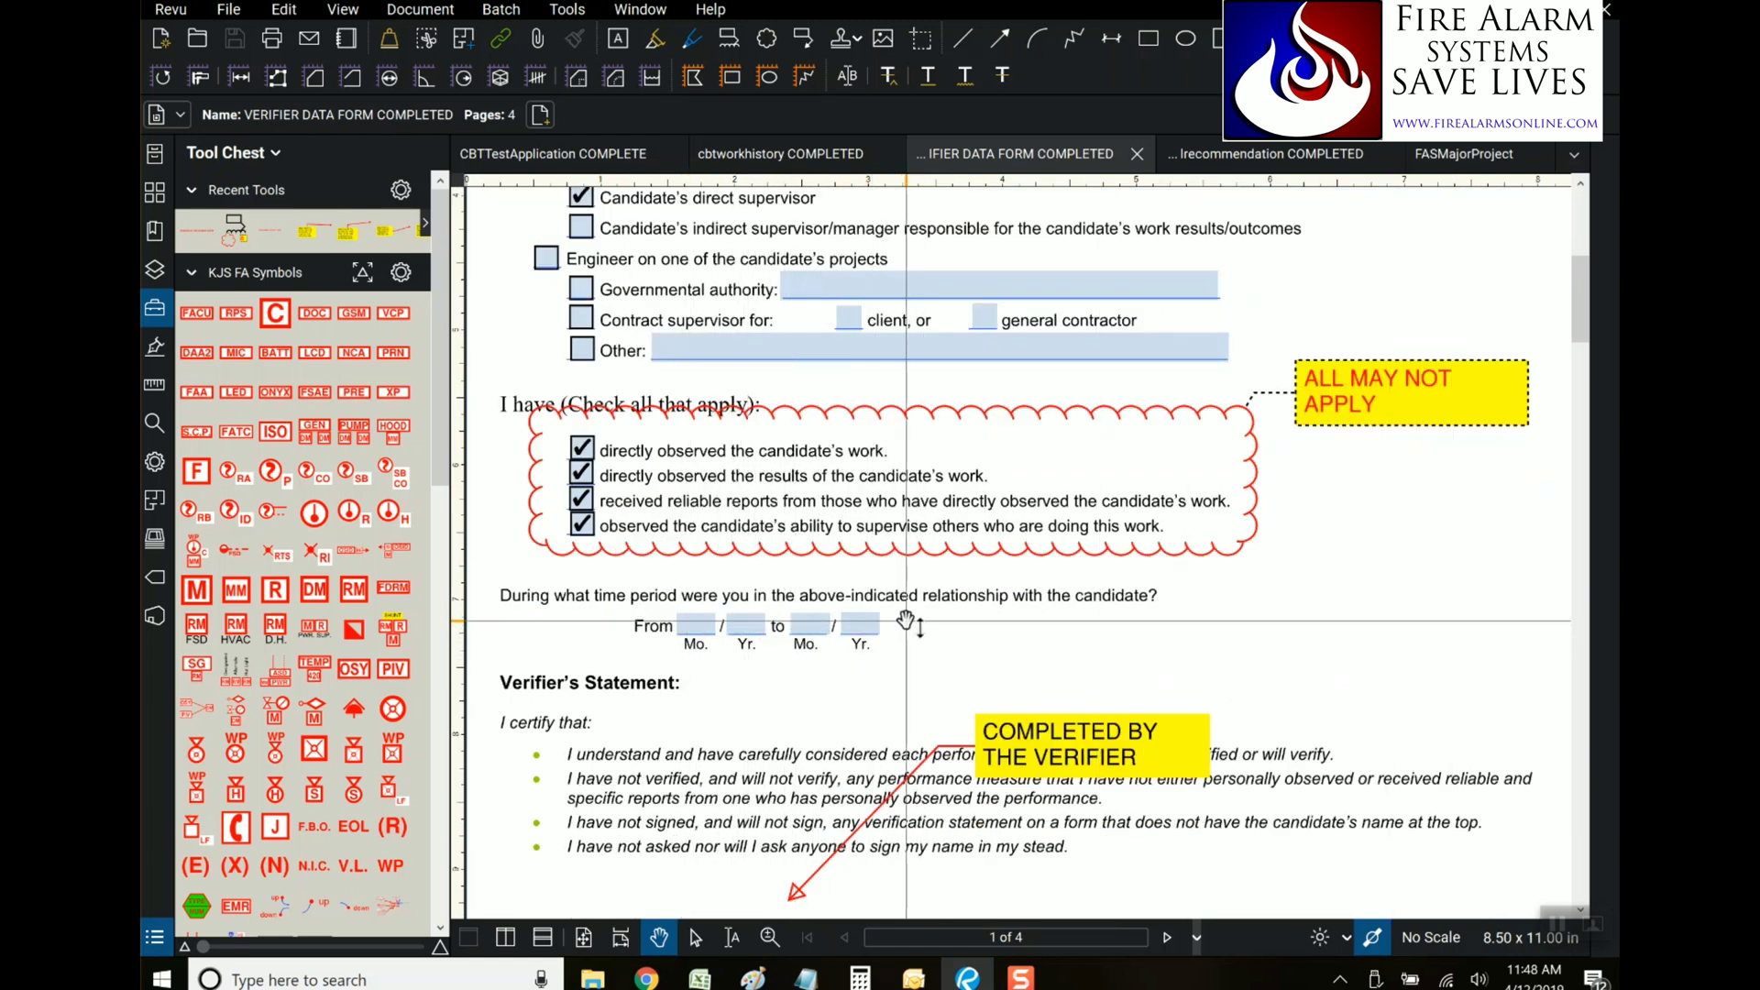
scroll(921, 624, down, 5)
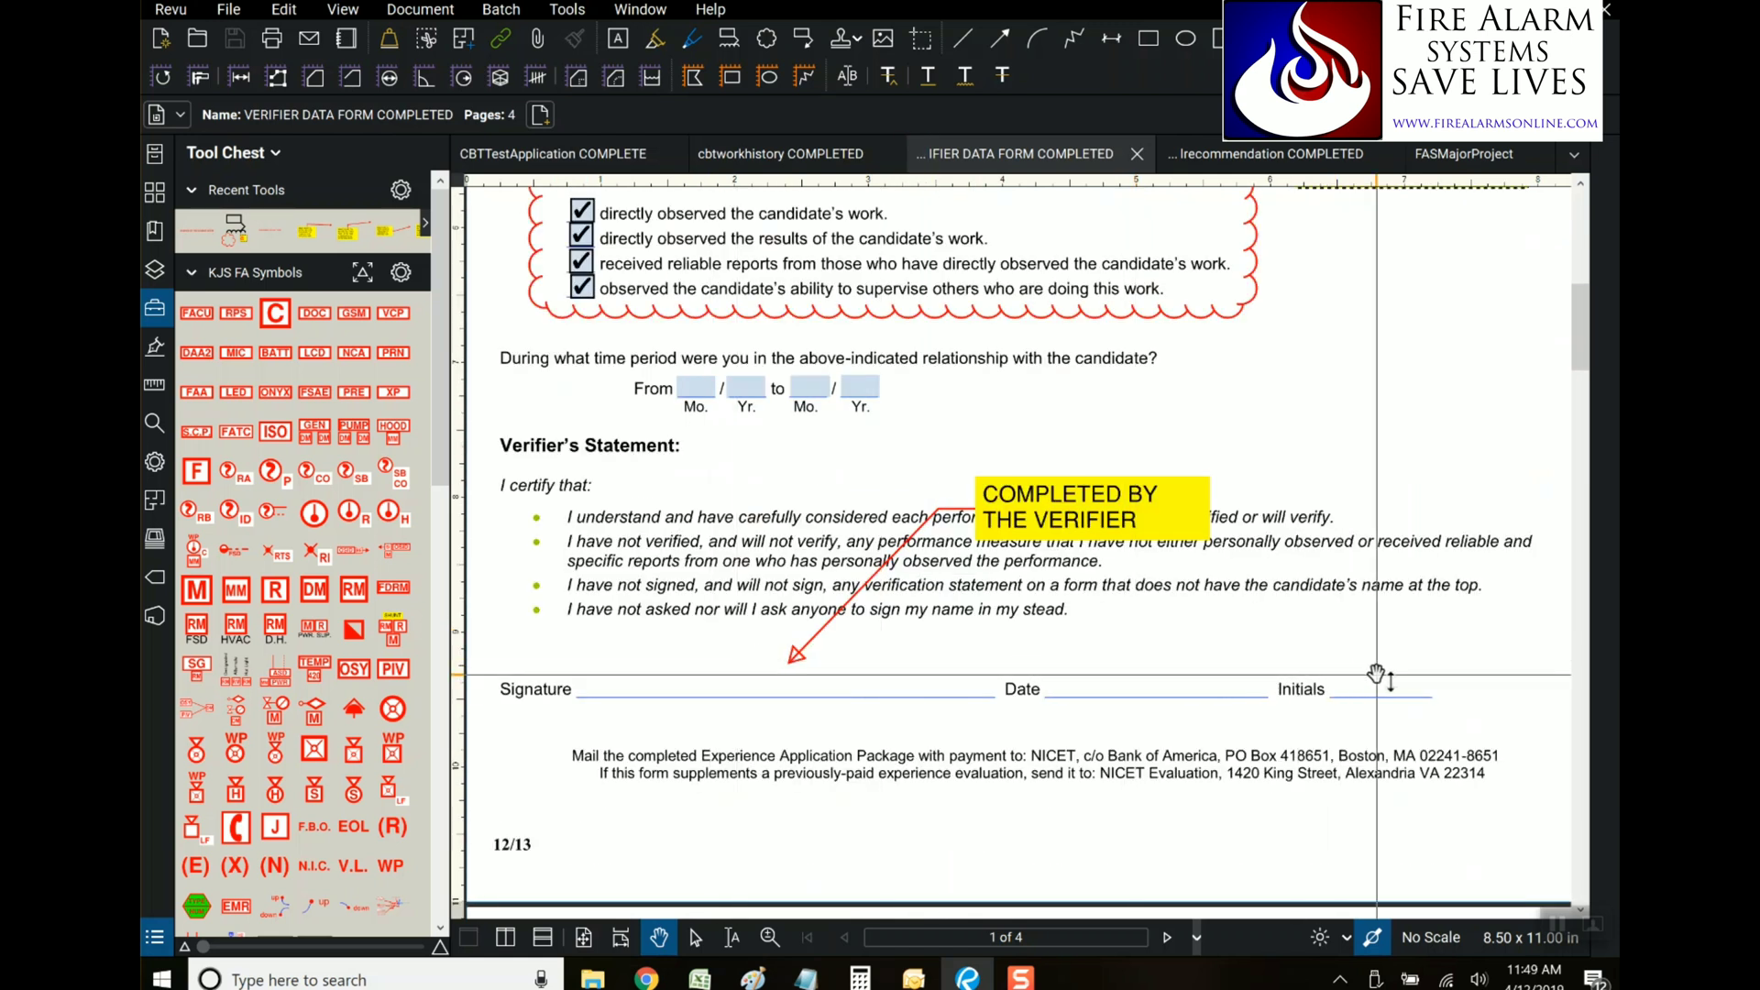
Examine the Part III Level I and Level II performance measures, including the verifier's initials columns and the signature lines
scroll(1369, 664, down, 6)
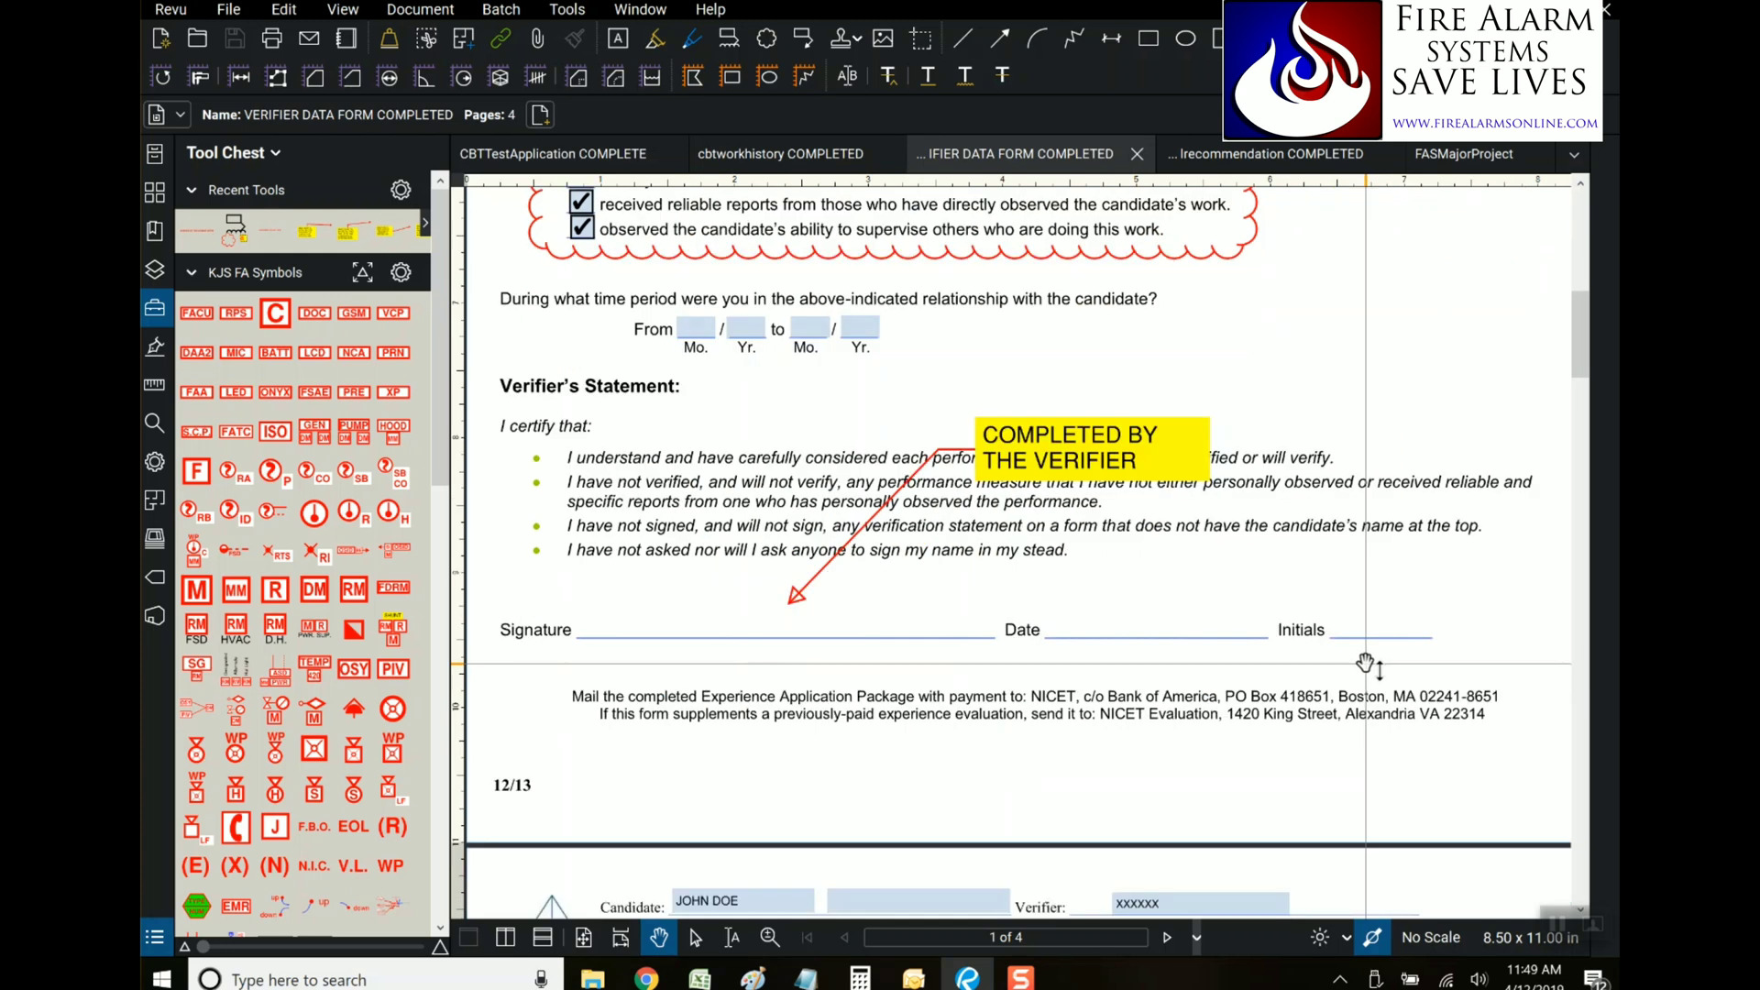
scroll(1373, 600, down, 4)
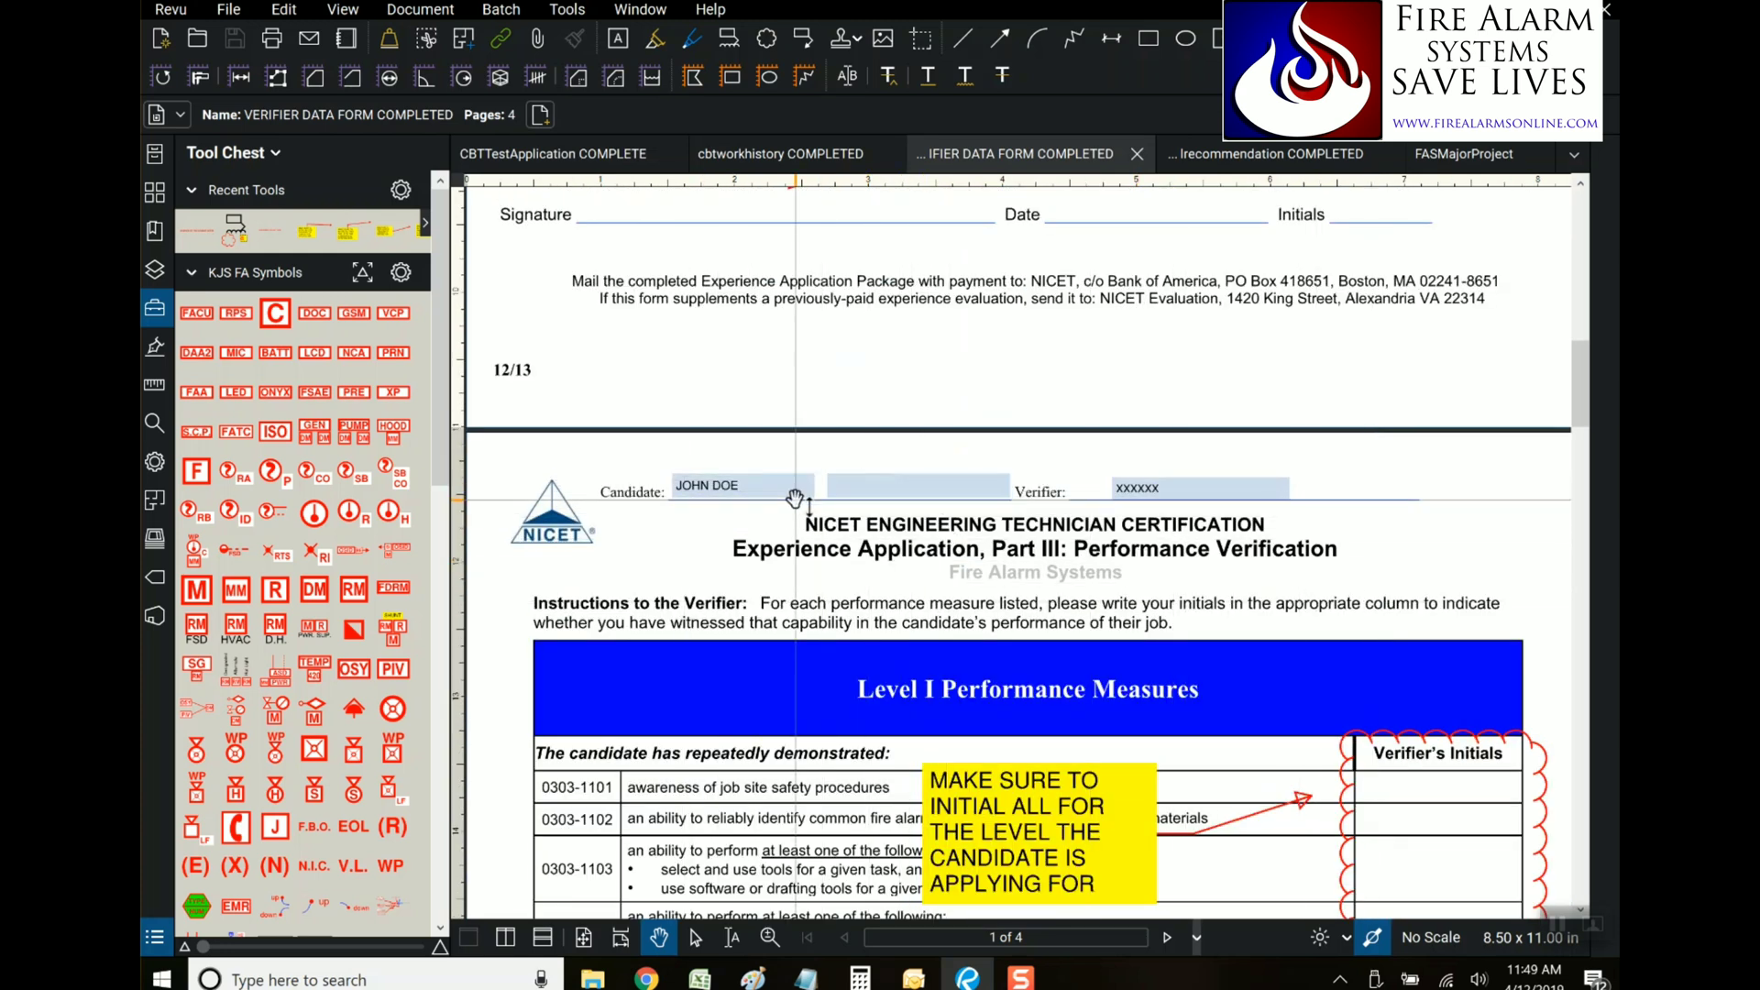
scroll(782, 504, down, 8)
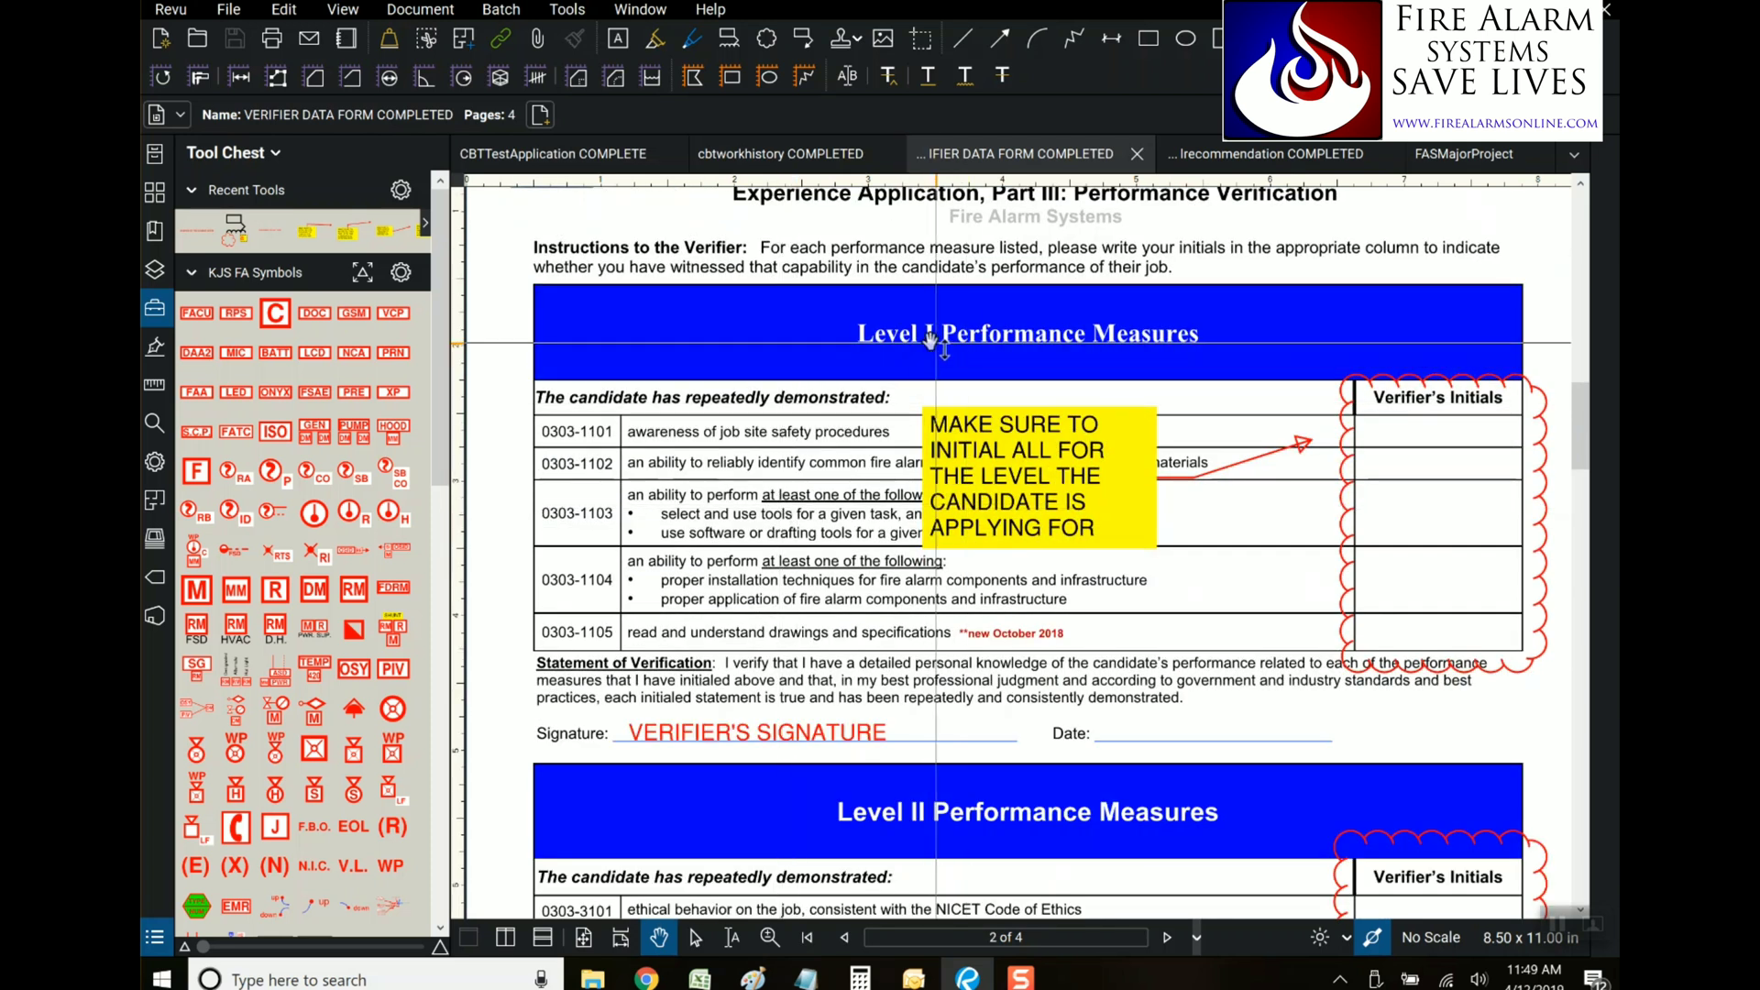
scroll(930, 340, down, 3)
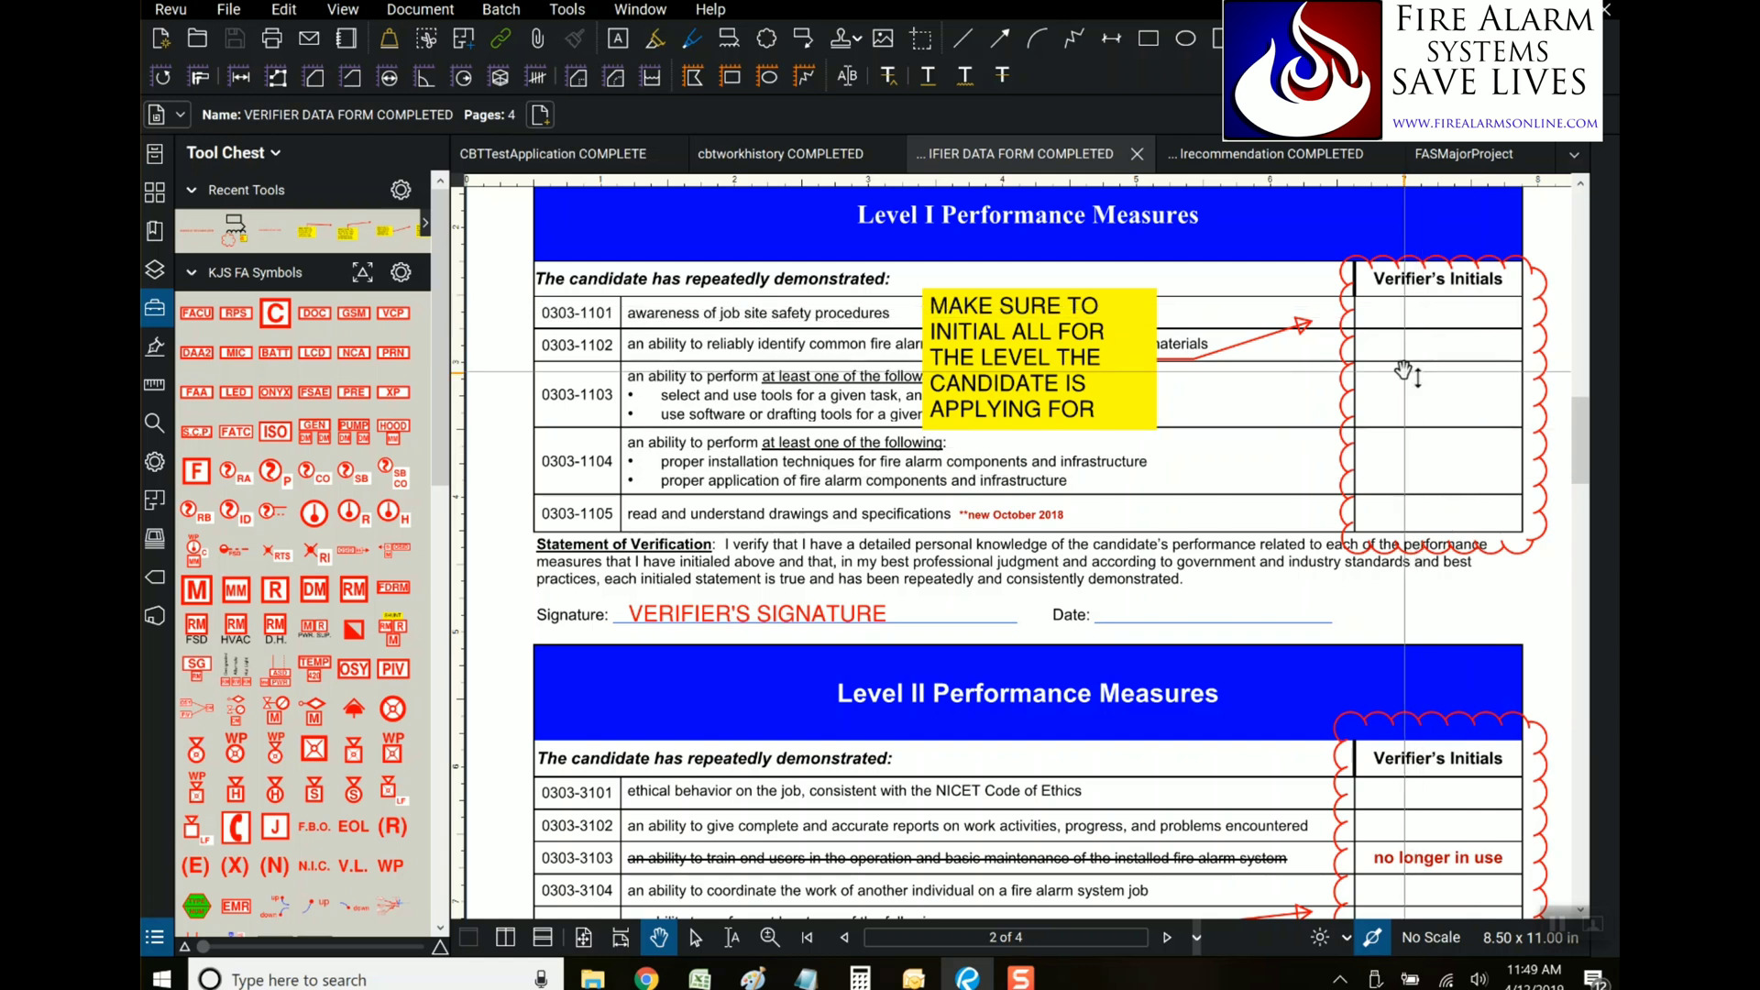
scroll(1419, 724, down, 3)
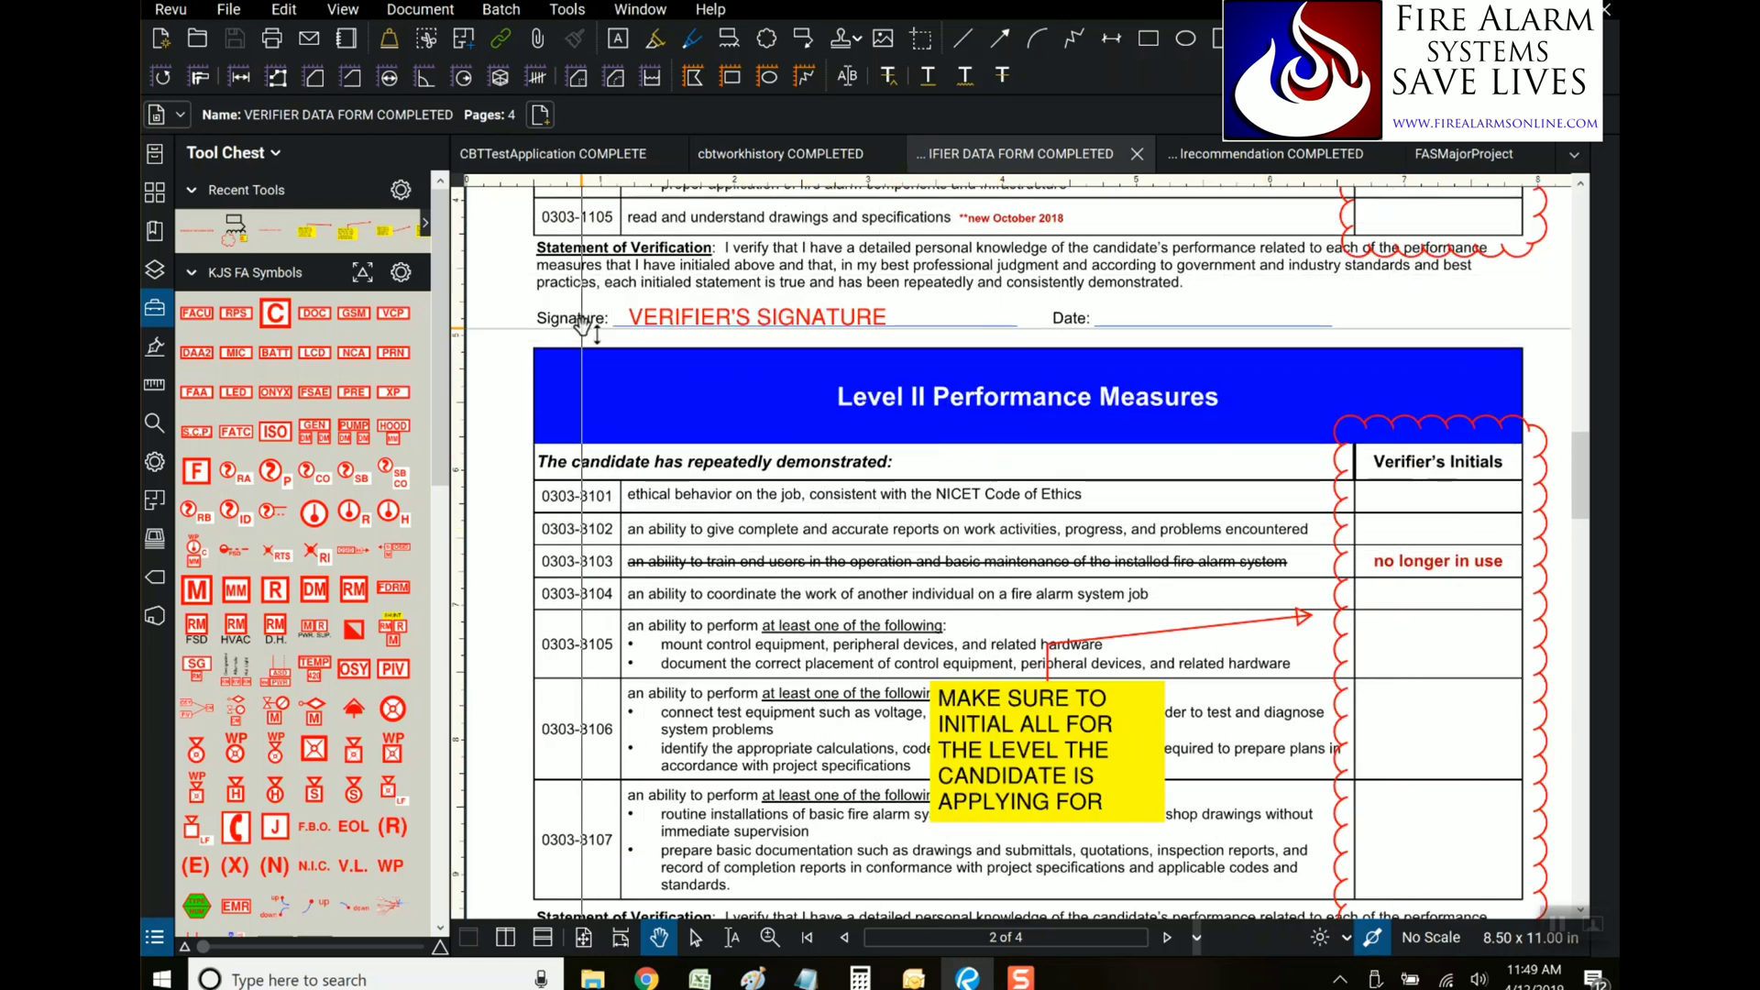
scroll(1146, 587, down, 2)
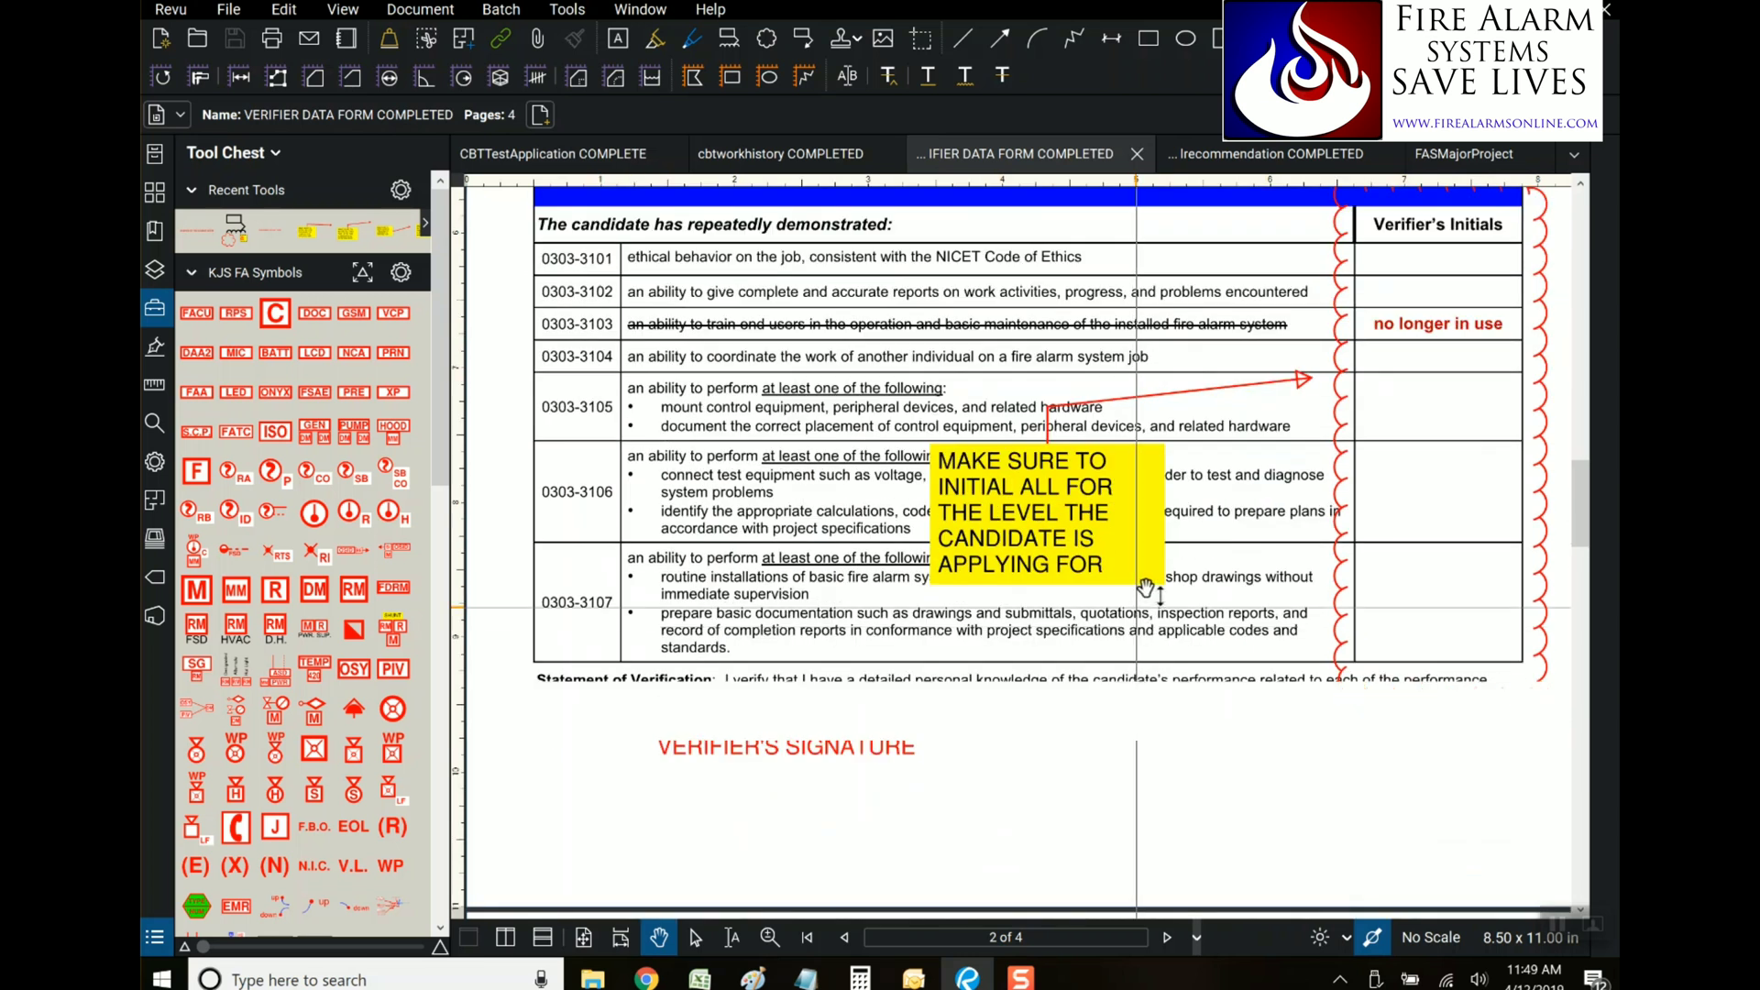
scroll(1183, 594, down, 1)
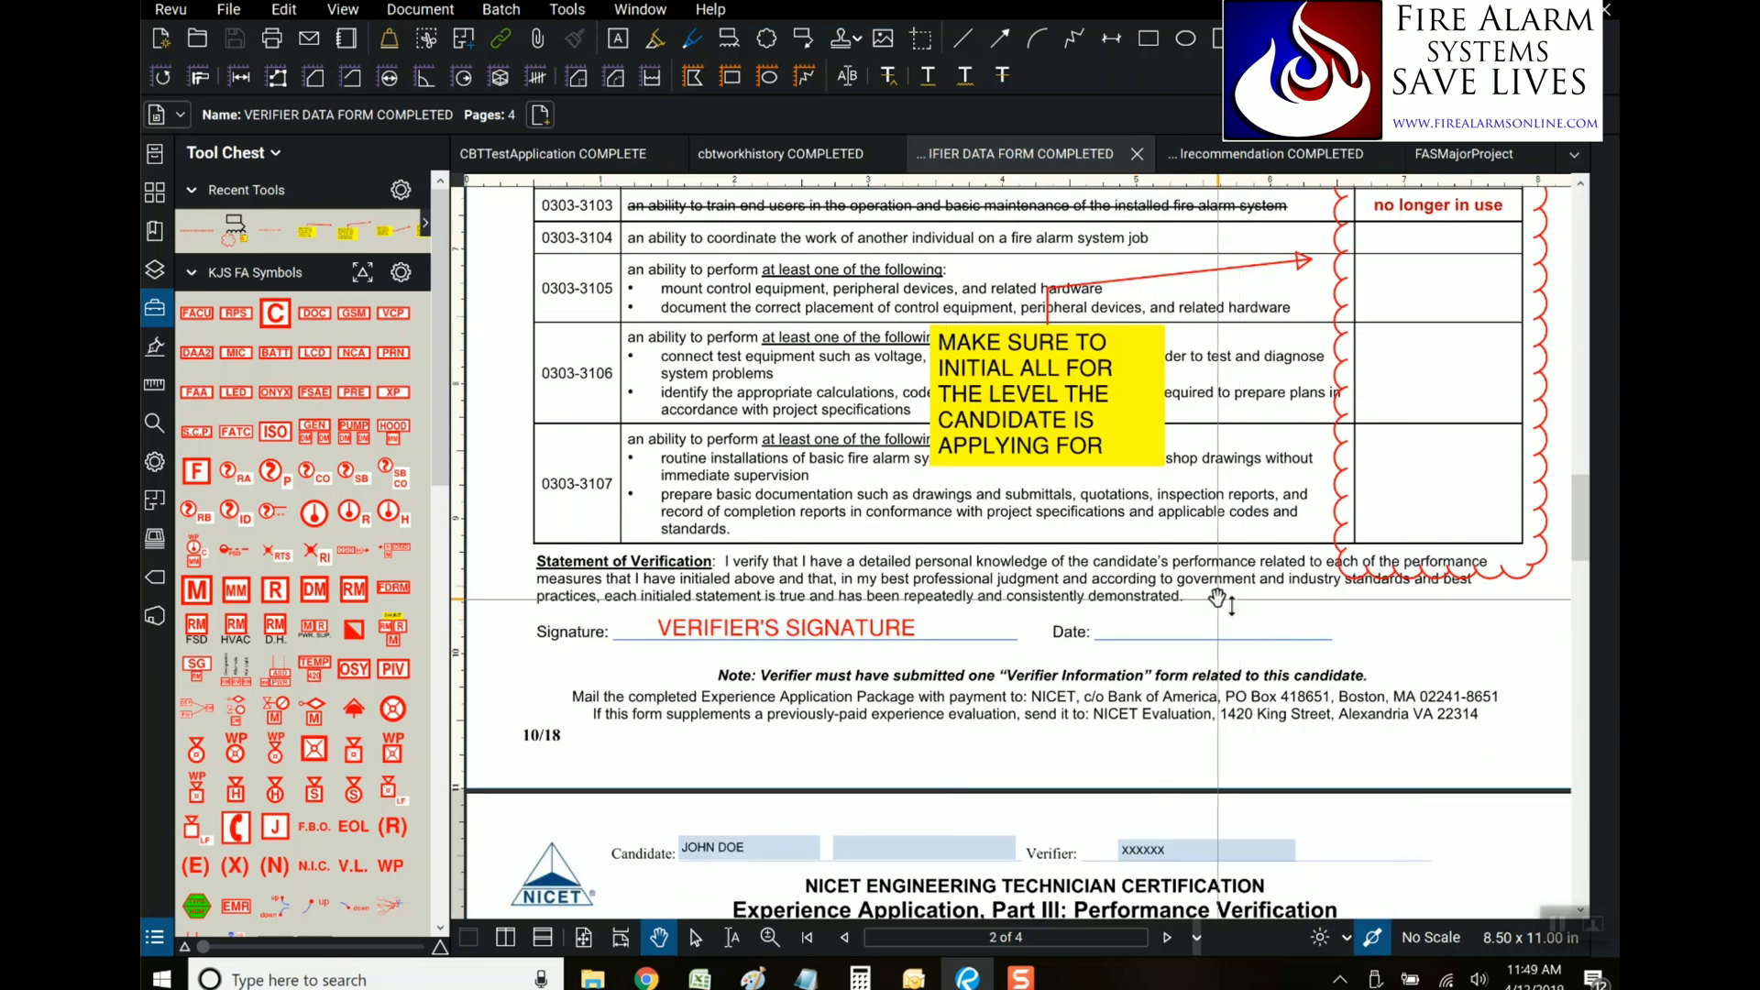
Review the performance measures for the higher certification levels on the verifier form's last two pages, through the final Statement of Verification
scroll(1321, 312, down, 5)
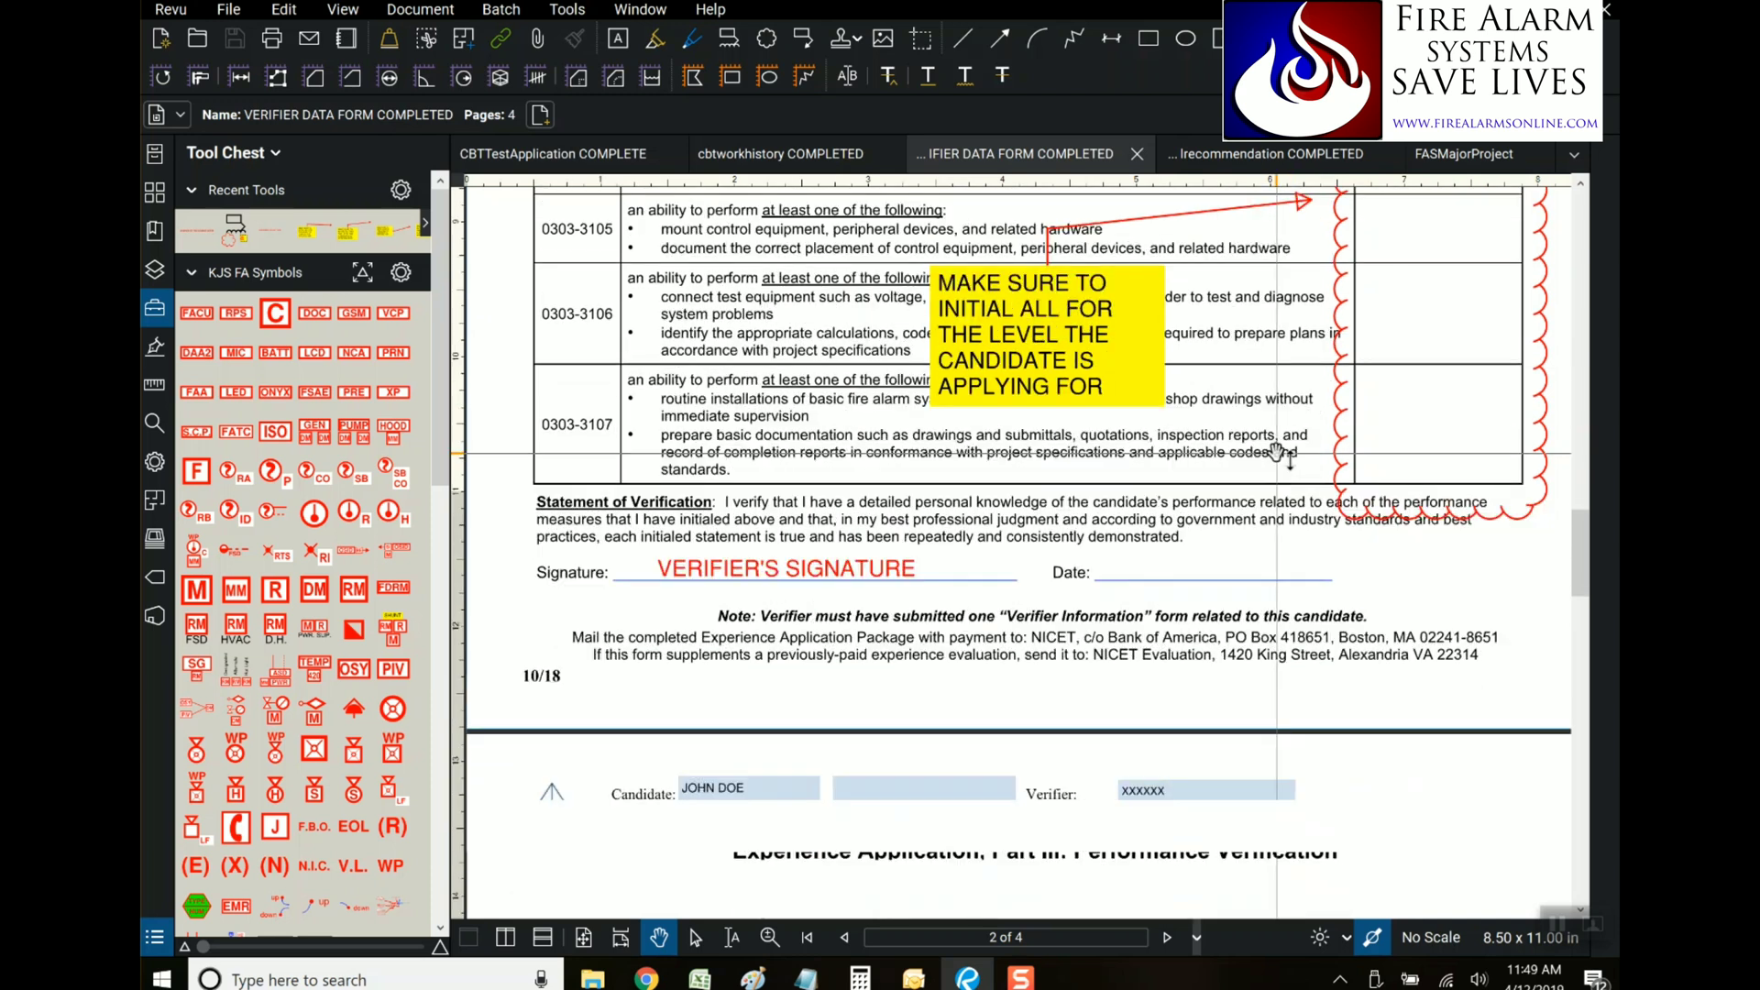
scroll(1296, 447, down, 5)
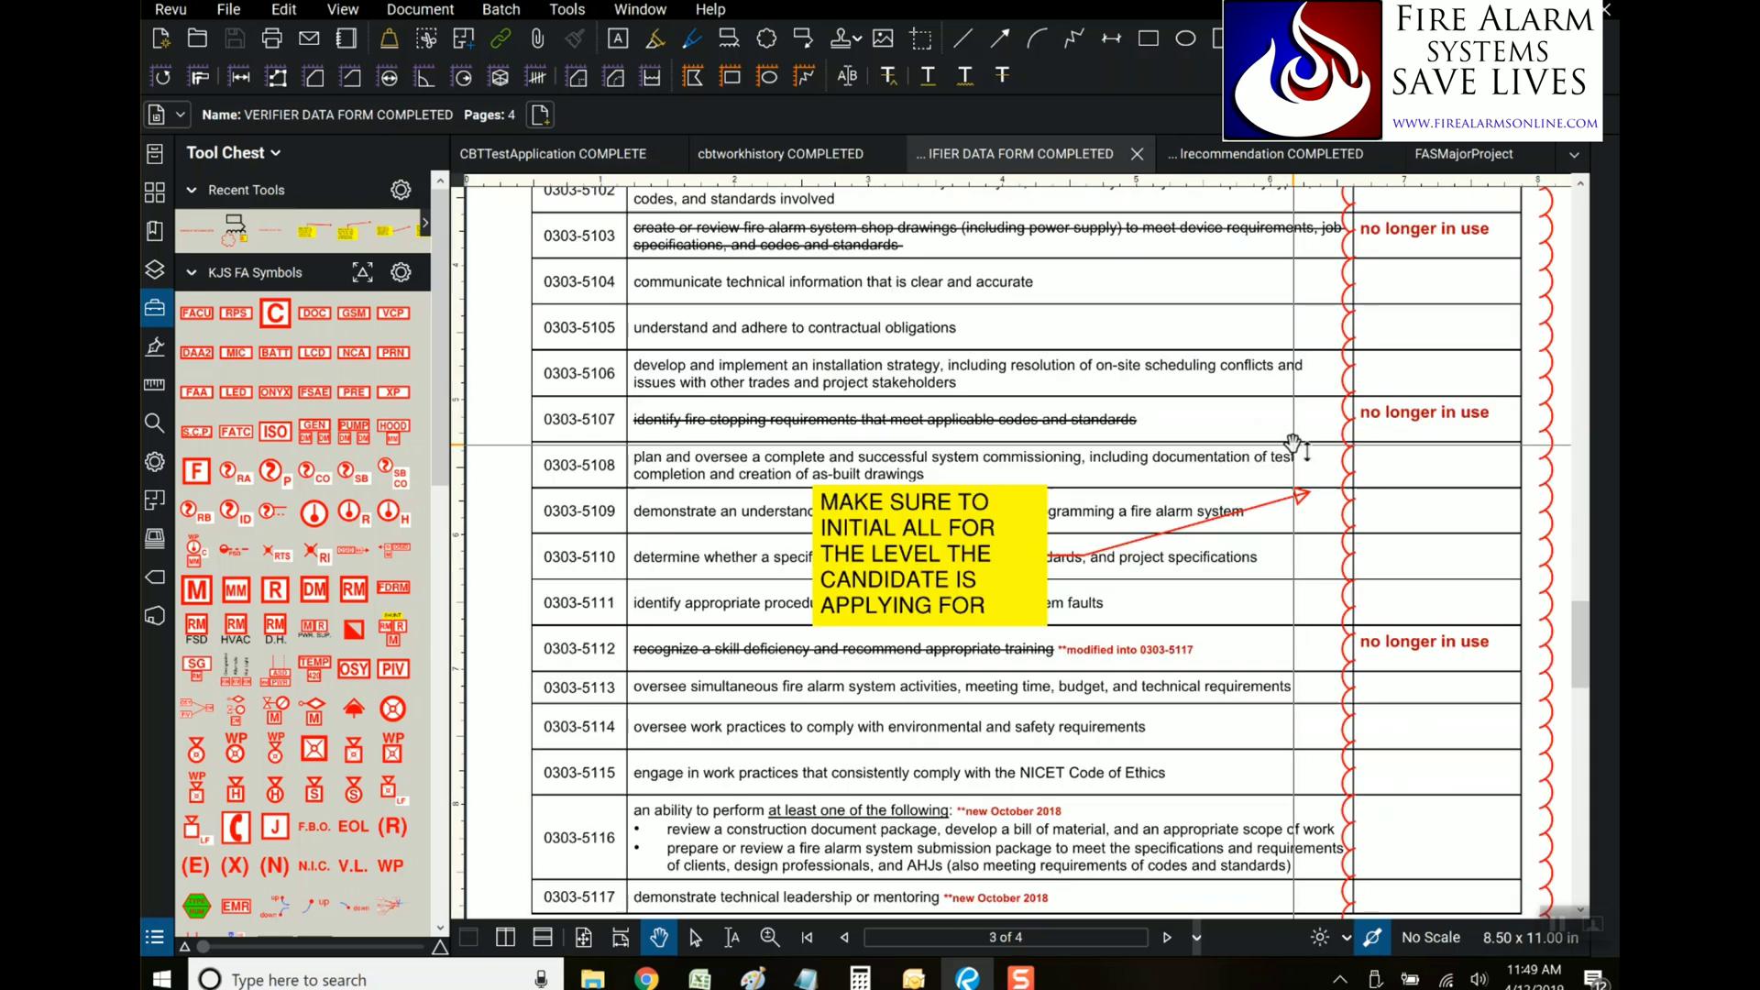
scroll(1296, 448, down, 6)
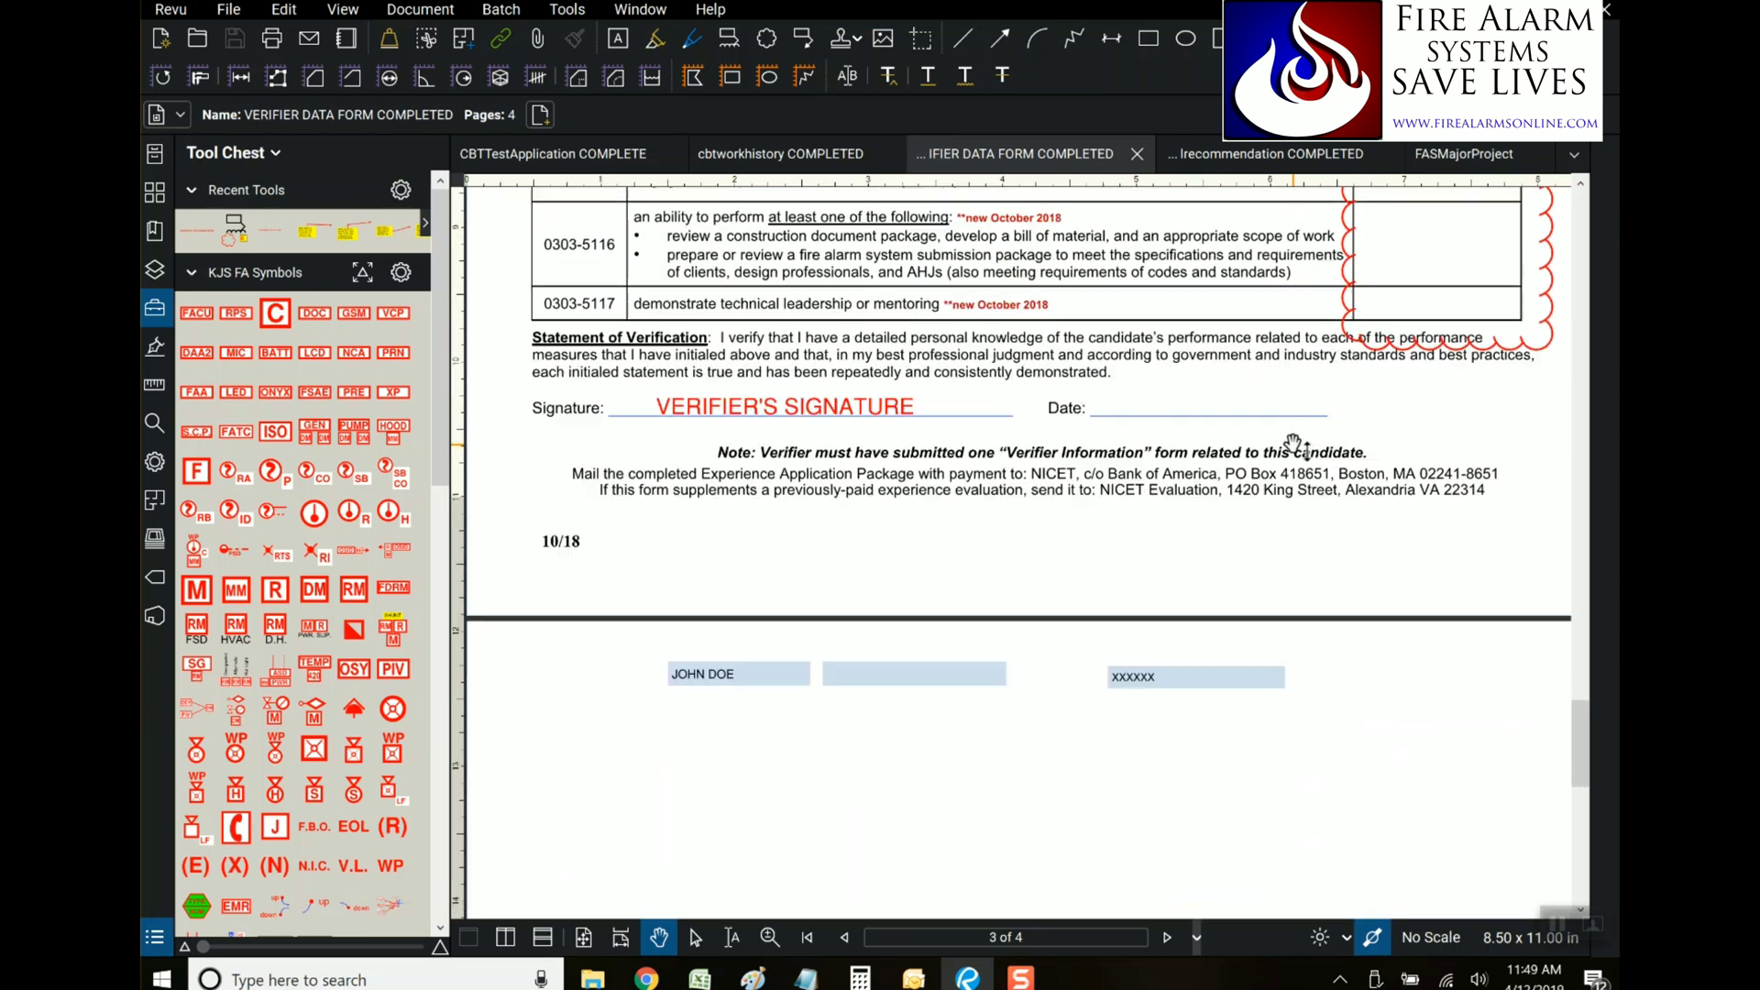
scroll(1296, 448, down, 10)
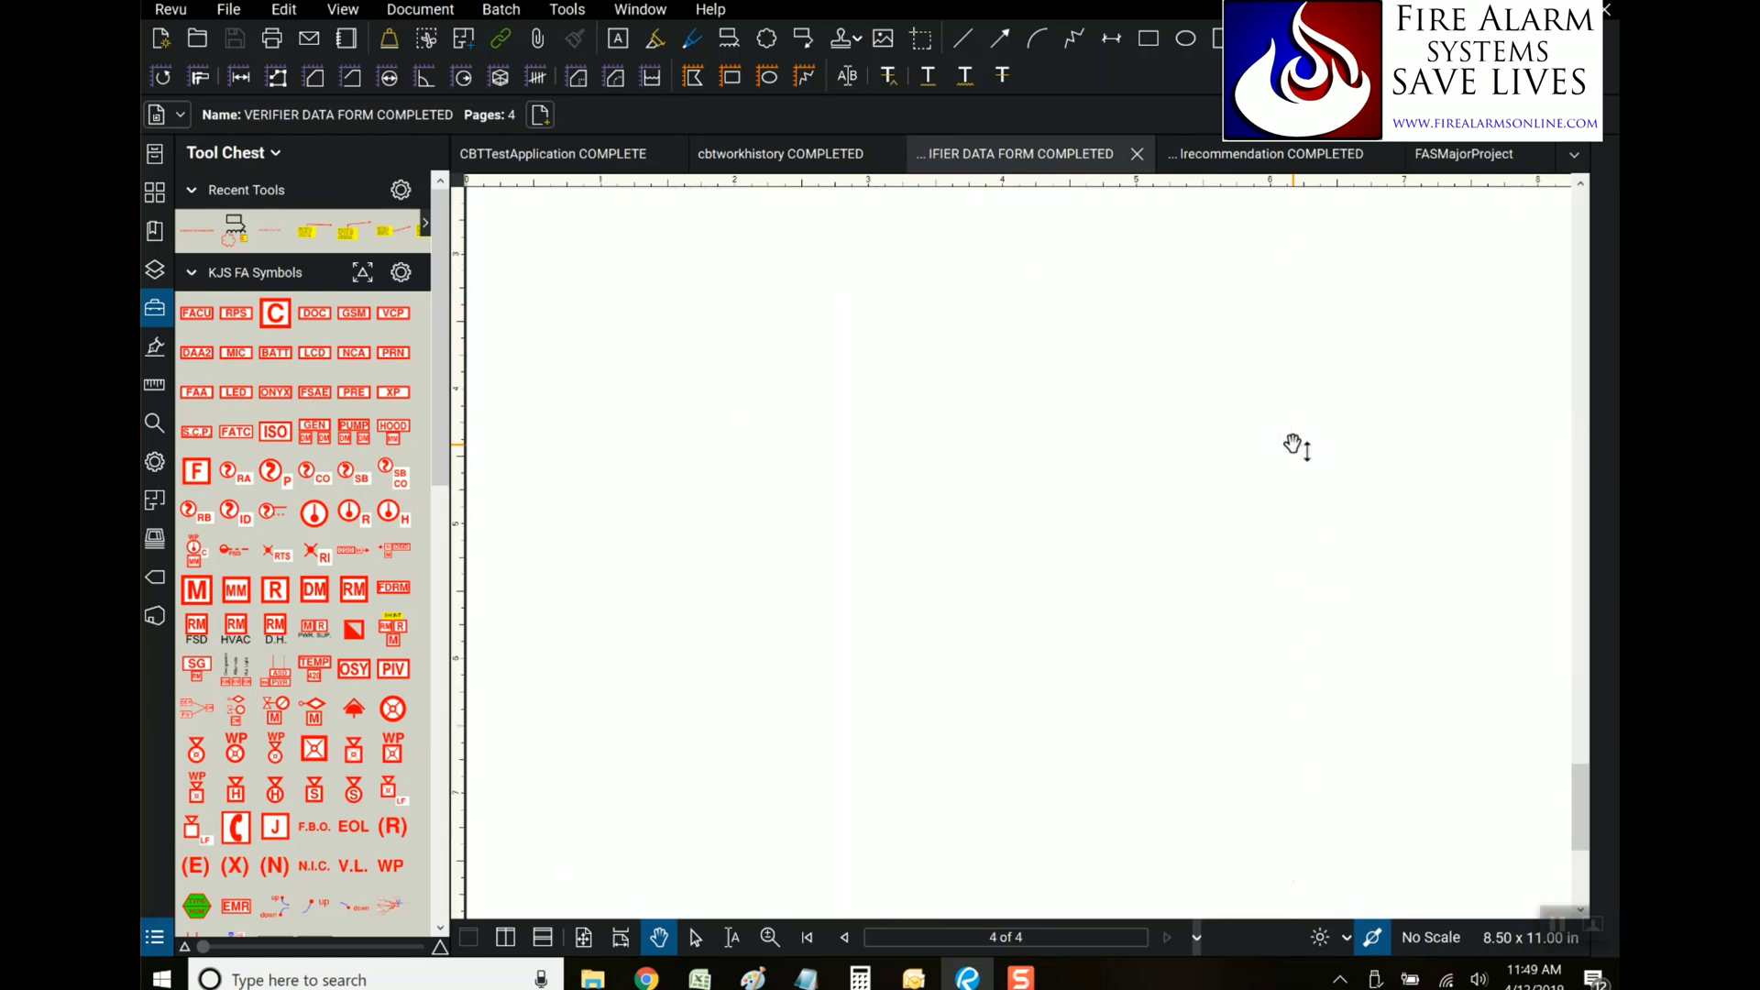
scroll(1296, 448, down, 2)
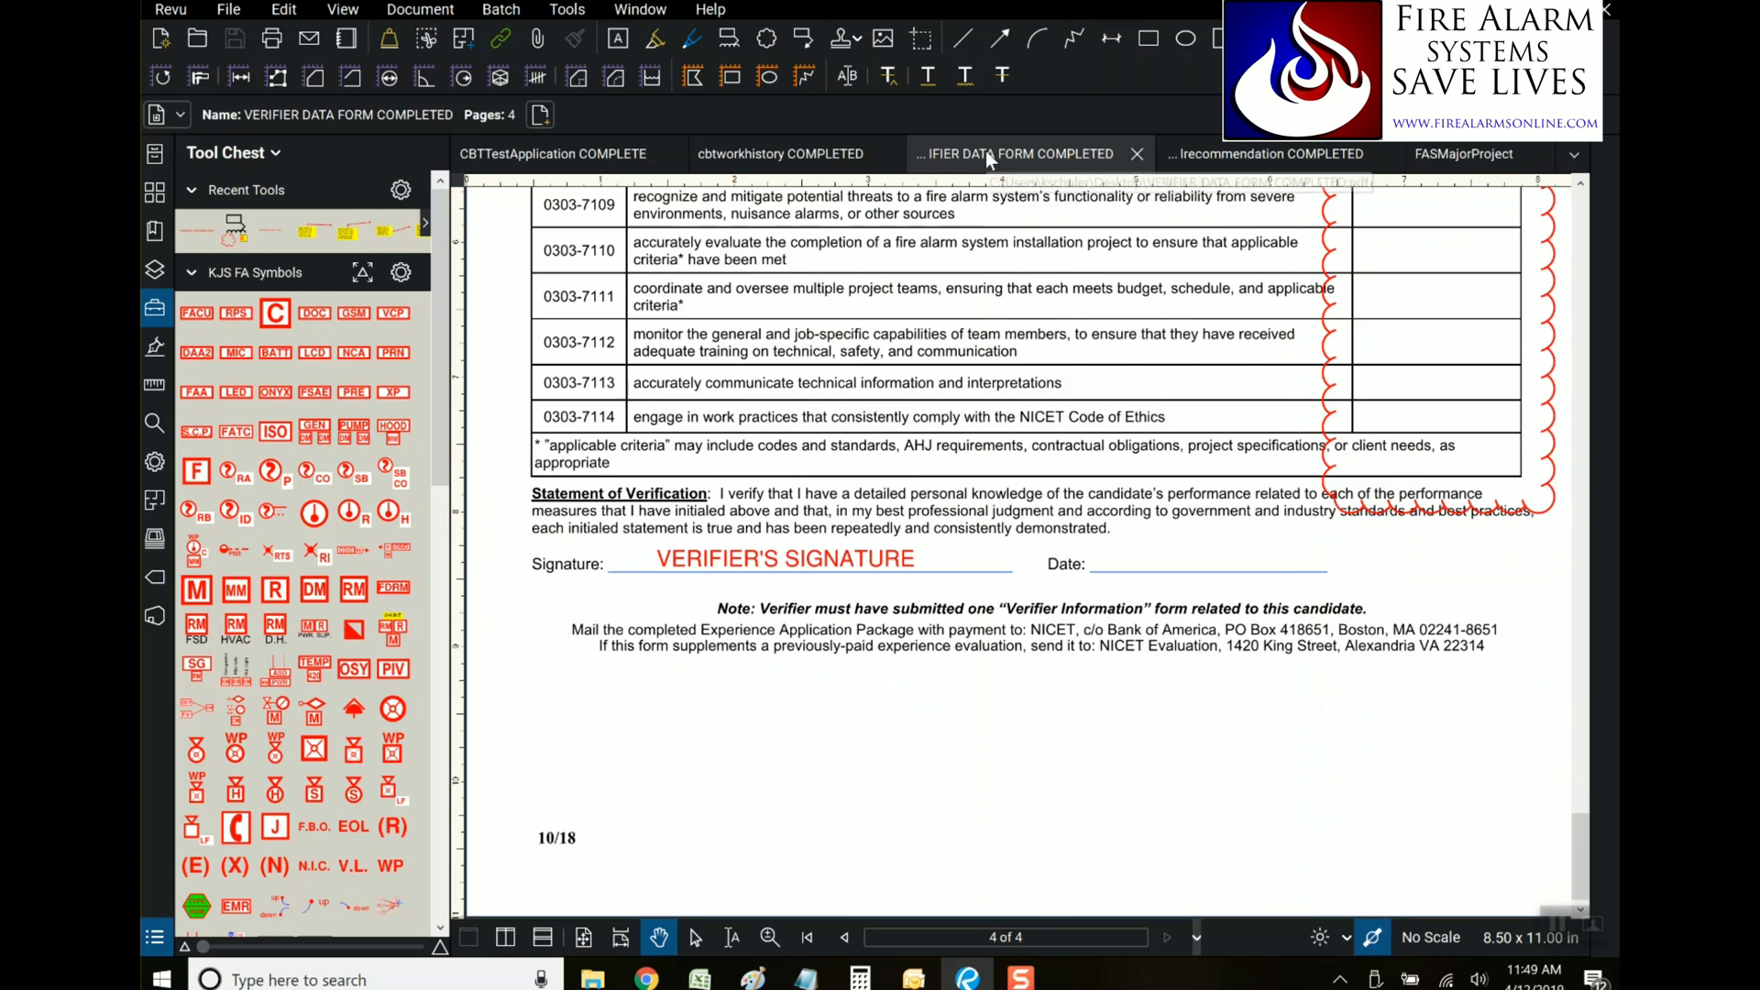
Switch to the completed personal recommendation form and review the recommender's personal information and relationship with the candidate in Sections 1 and 2
click(1197, 154)
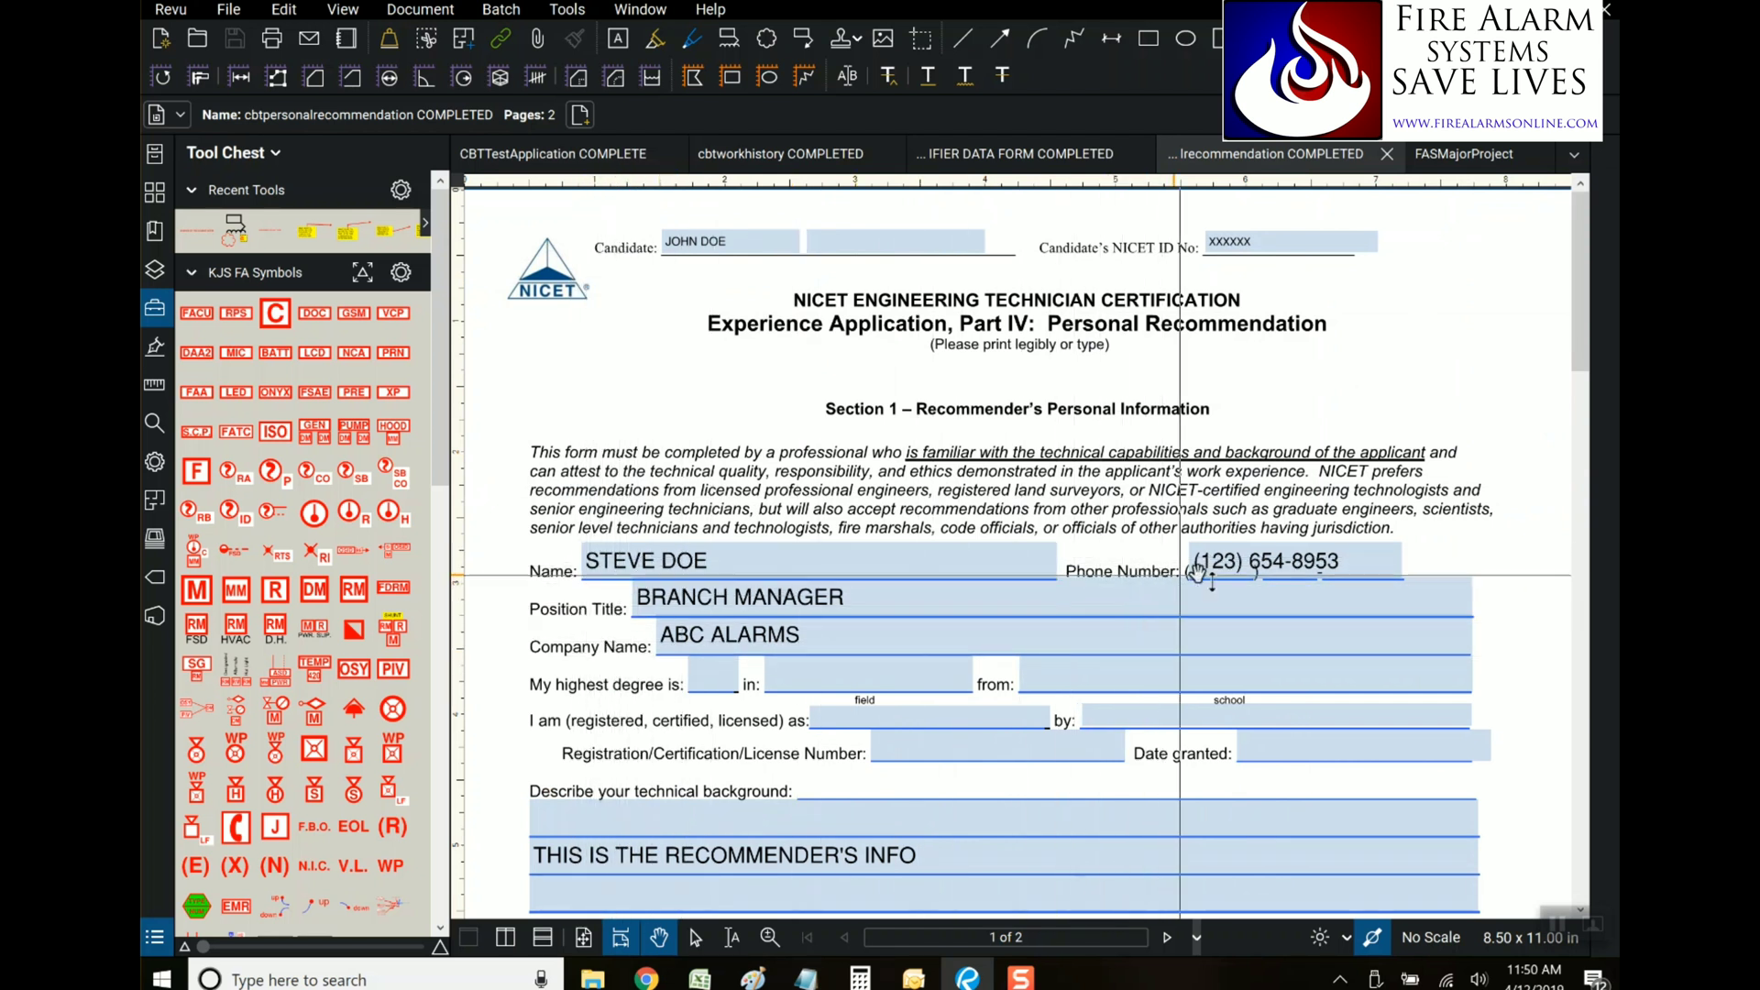
scroll(551, 653, down, 1)
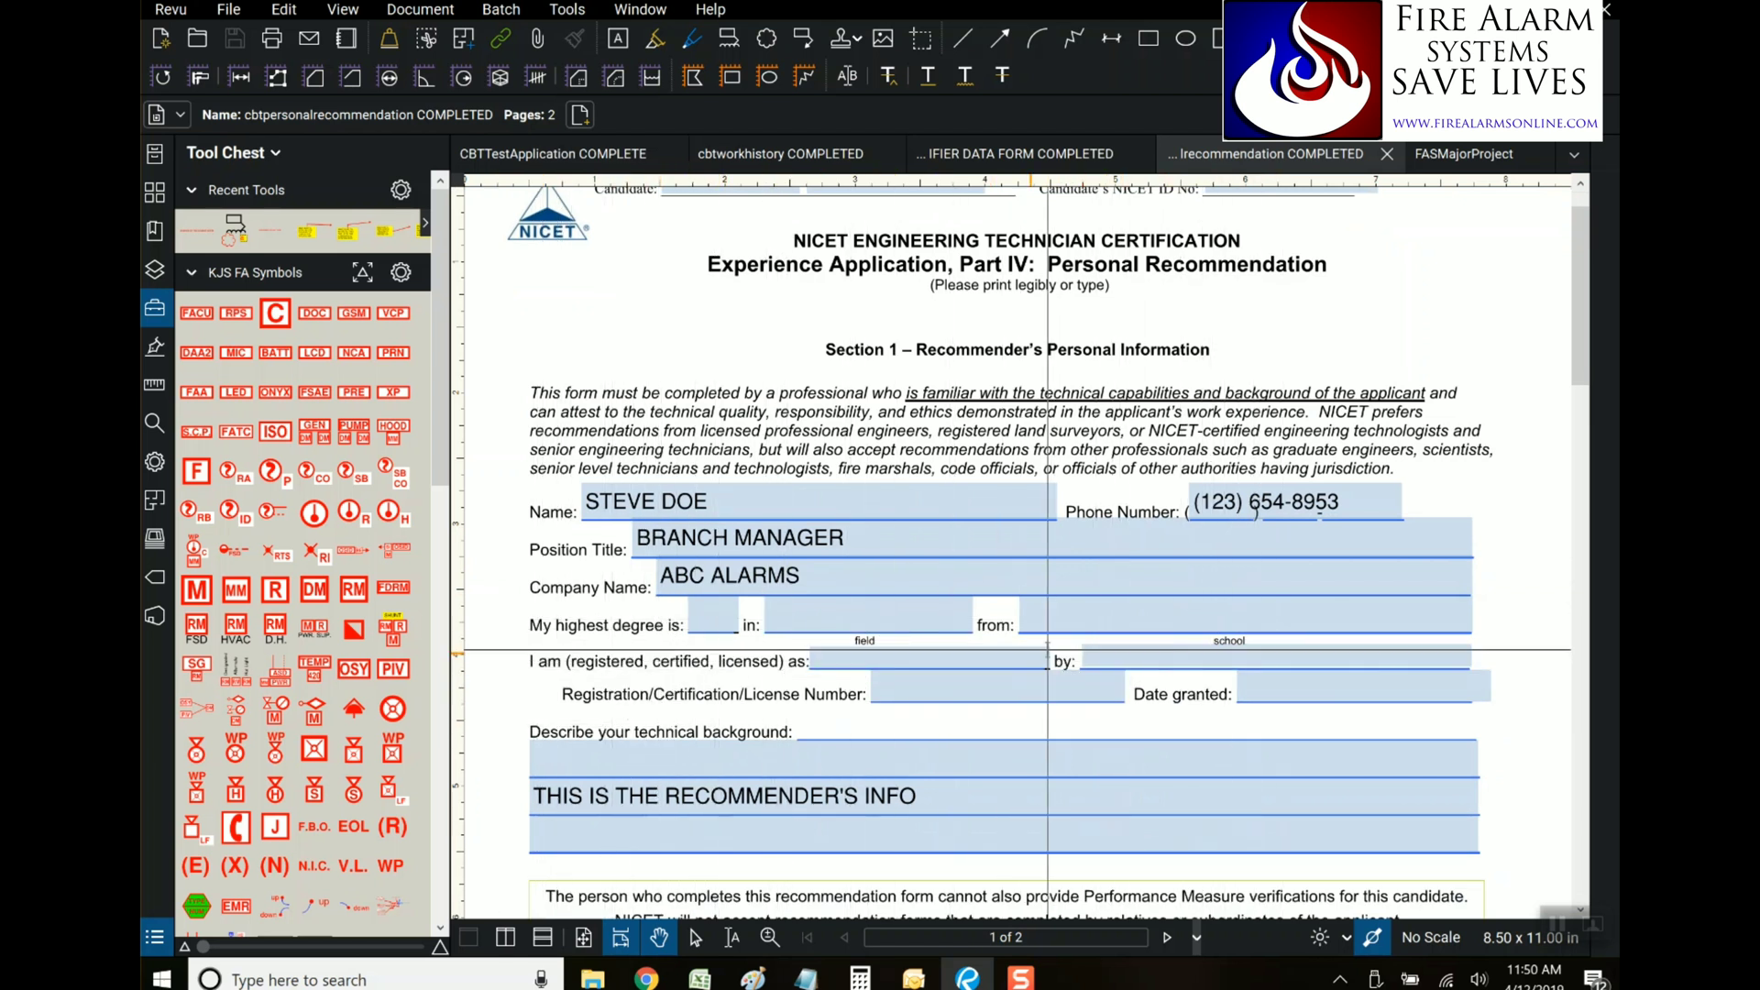
scroll(1196, 610, down, 1)
scroll(1247, 610, down, 2)
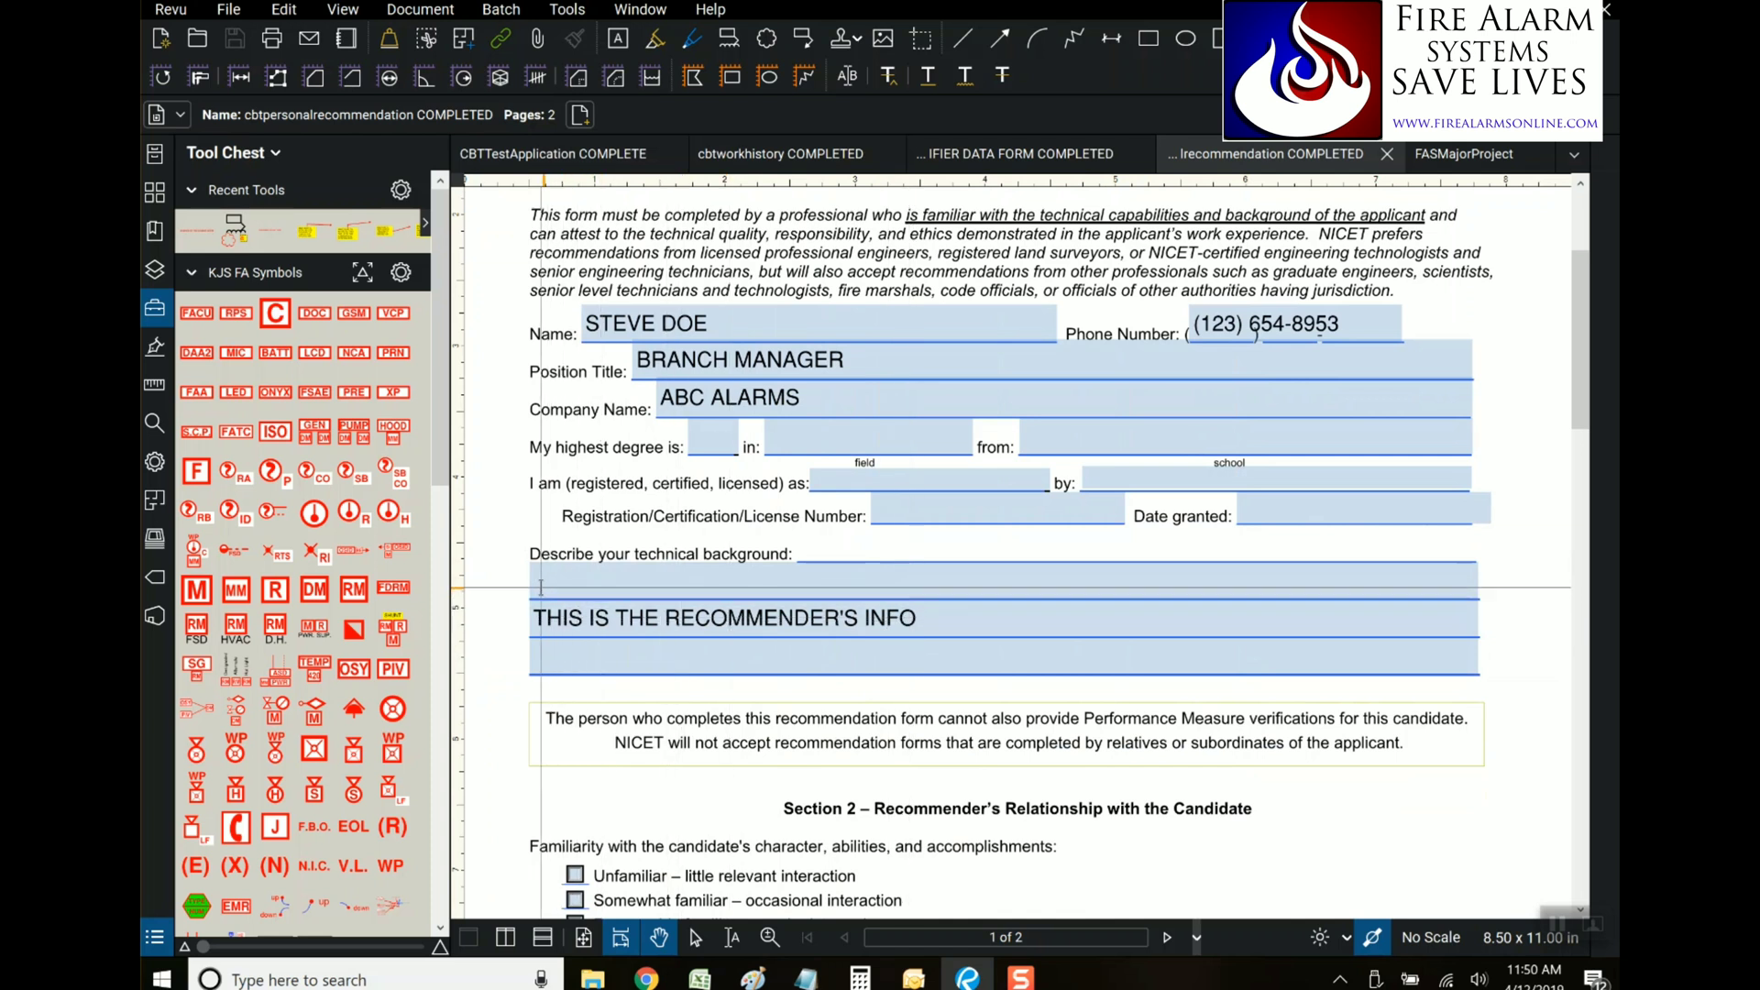
scroll(536, 583, down, 5)
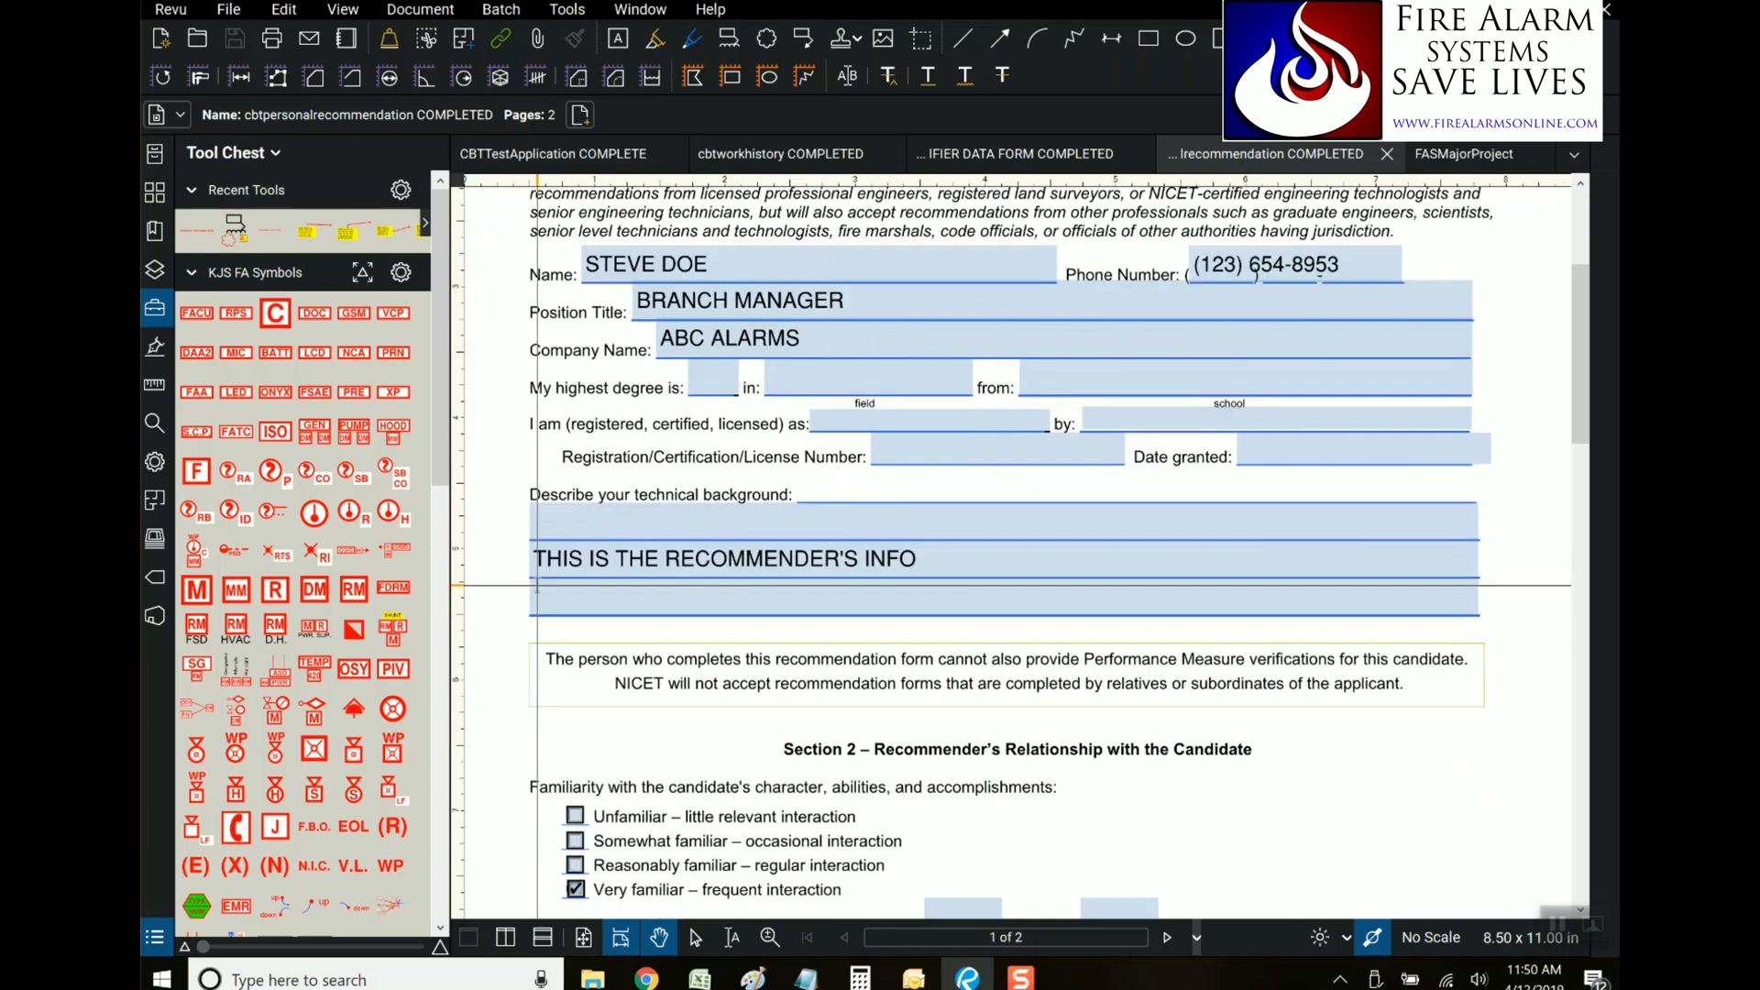
scroll(542, 585, down, 1)
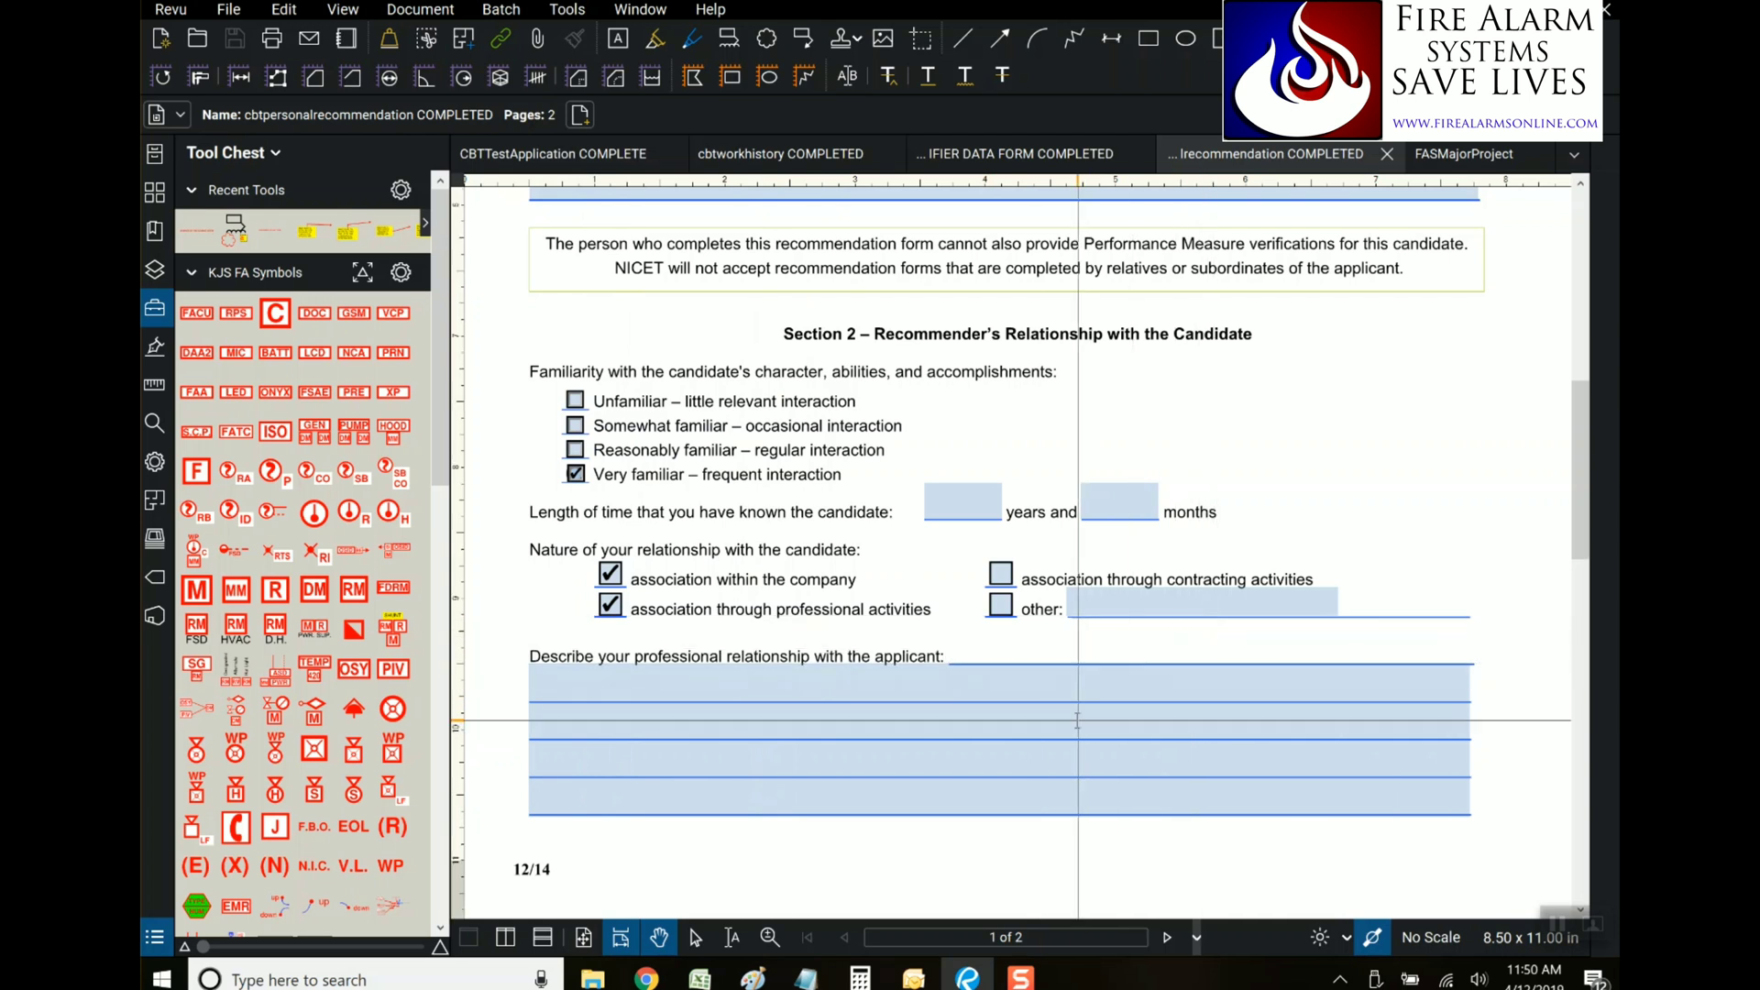
Examine Section 3's recommendation checkboxes and candidate attribute ratings, plus the Section 4 recommender's statement and signature line
scroll(1077, 721, down, 5)
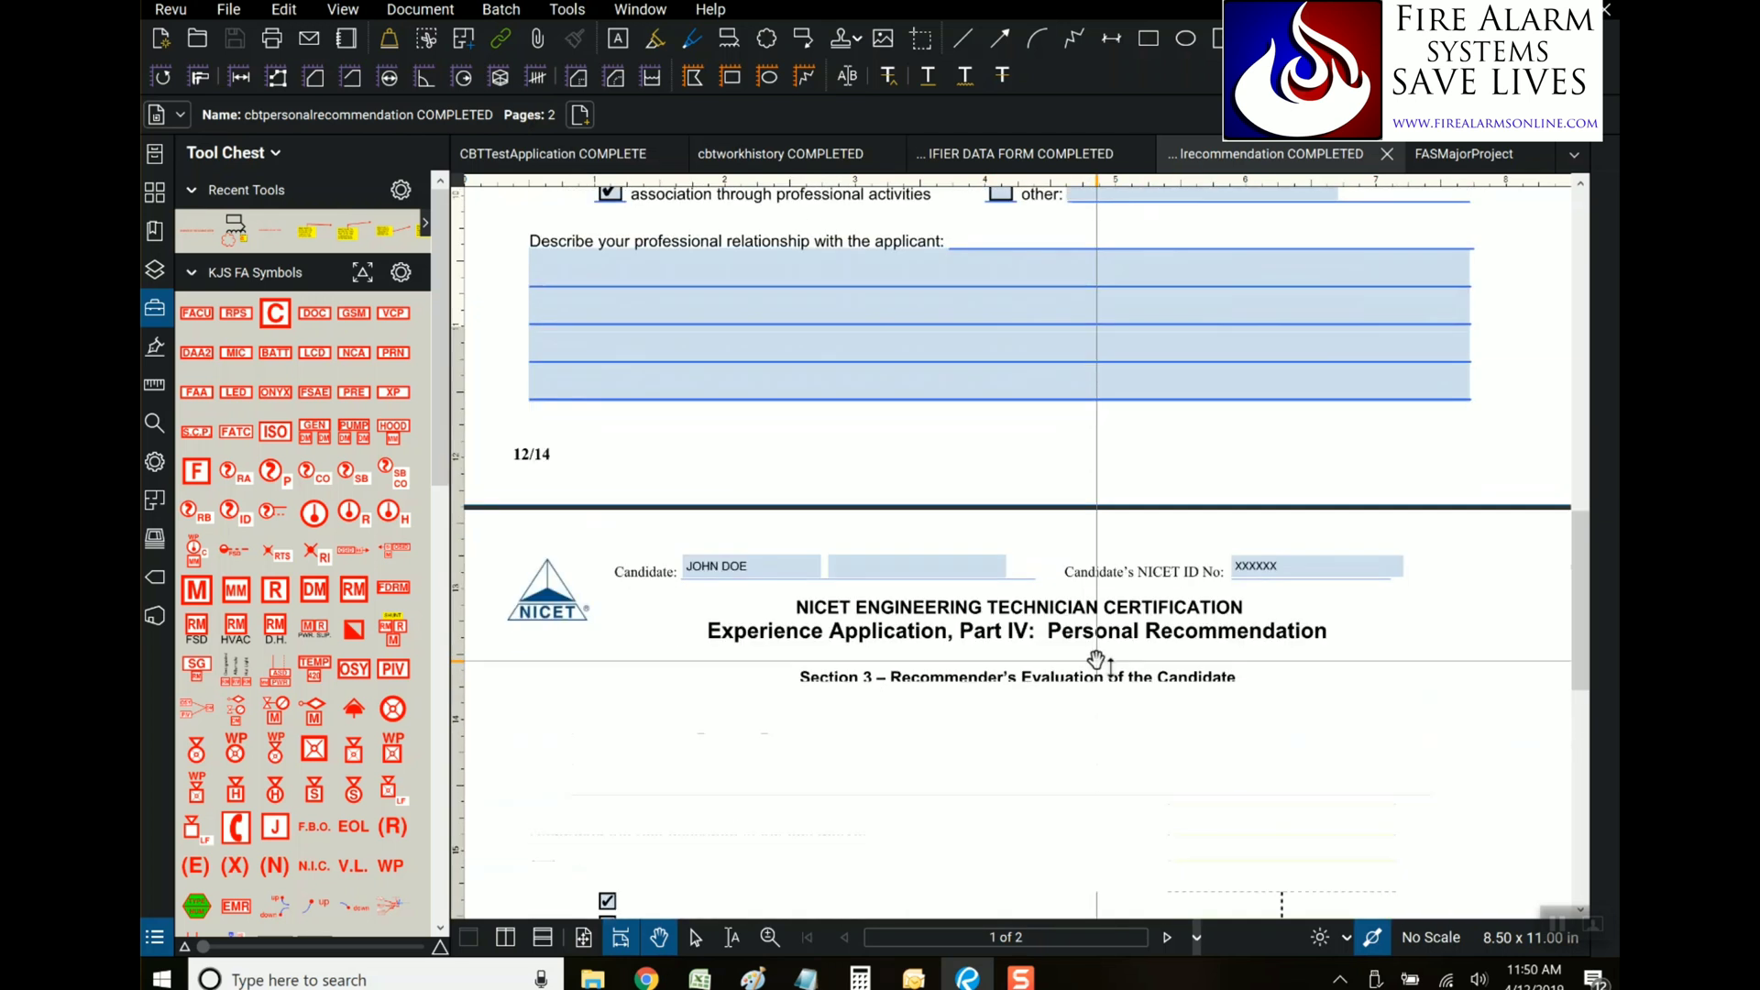
scroll(1096, 661, down, 5)
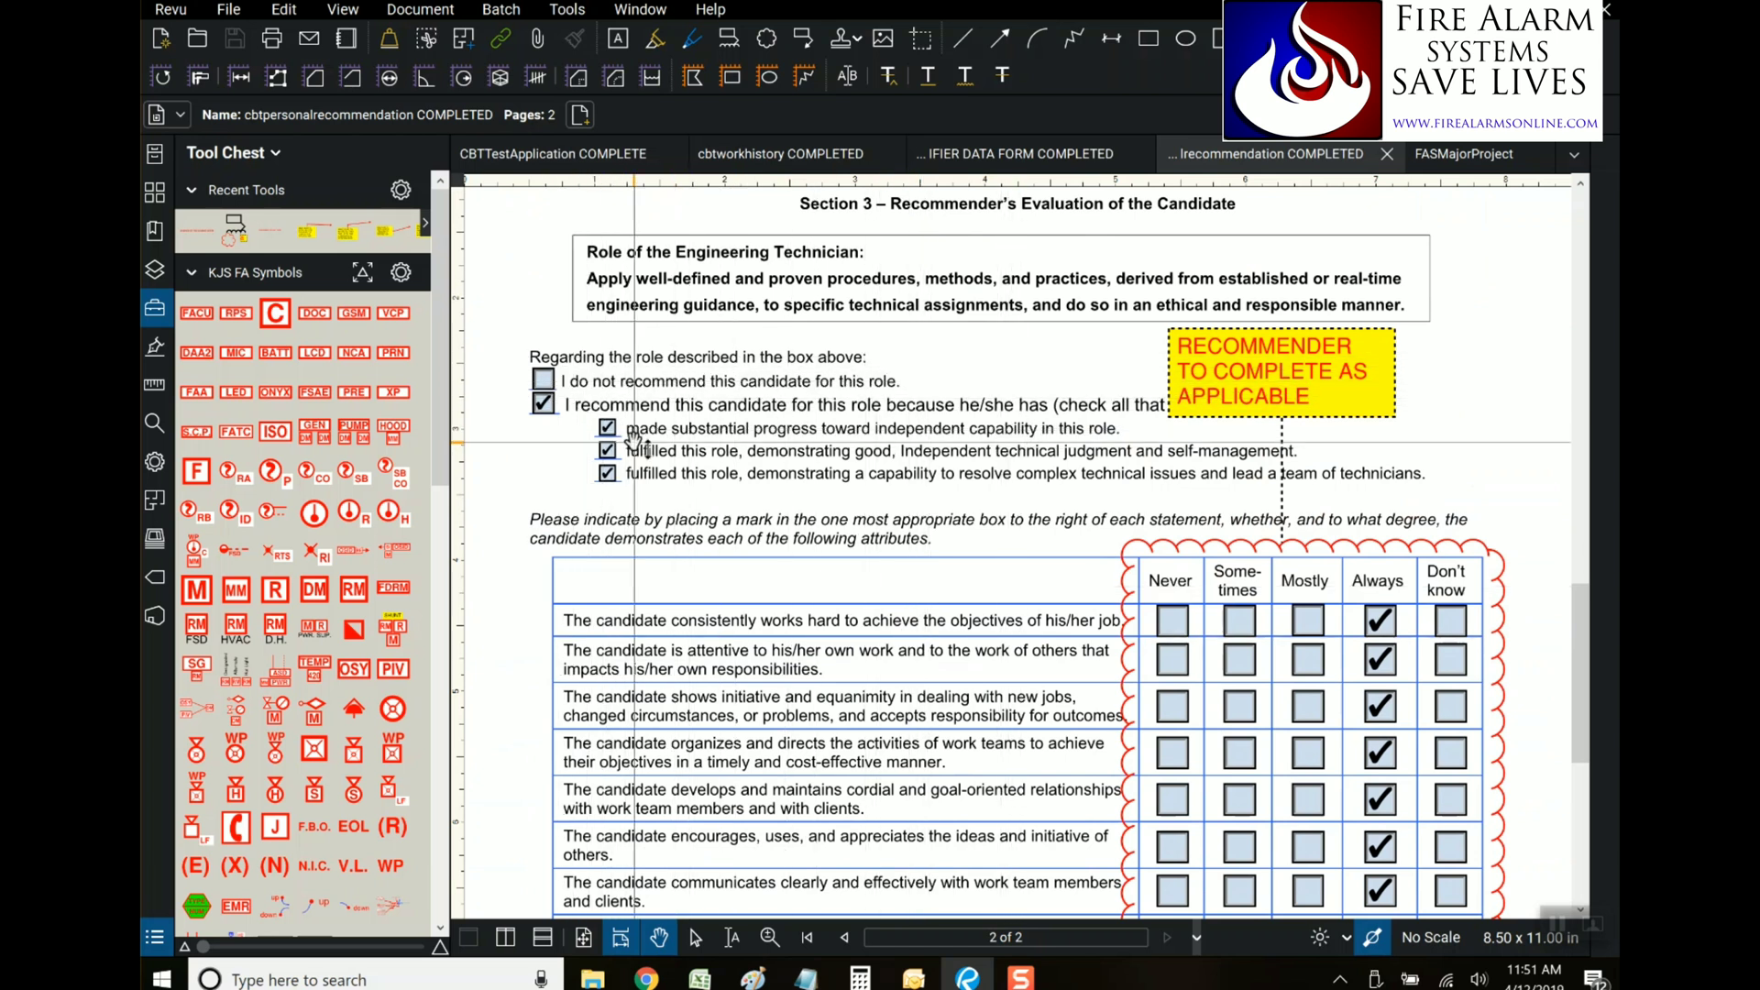
scroll(1191, 623, down, 1)
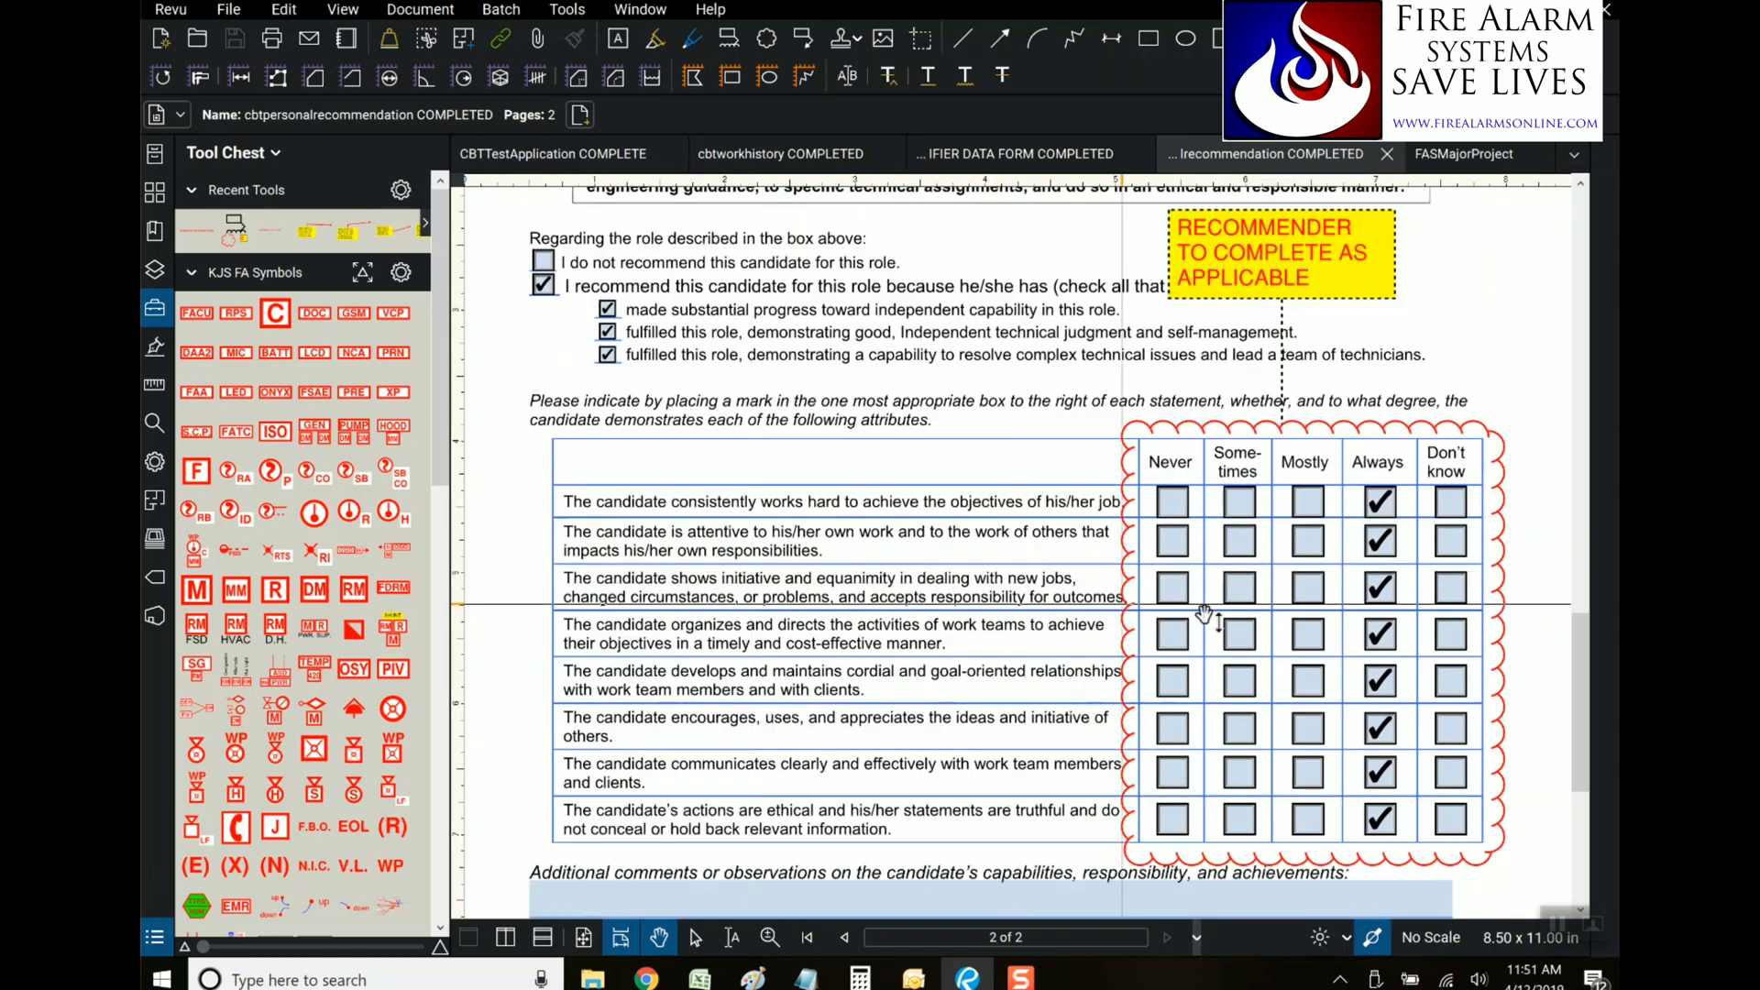
scroll(1326, 607, down, 1)
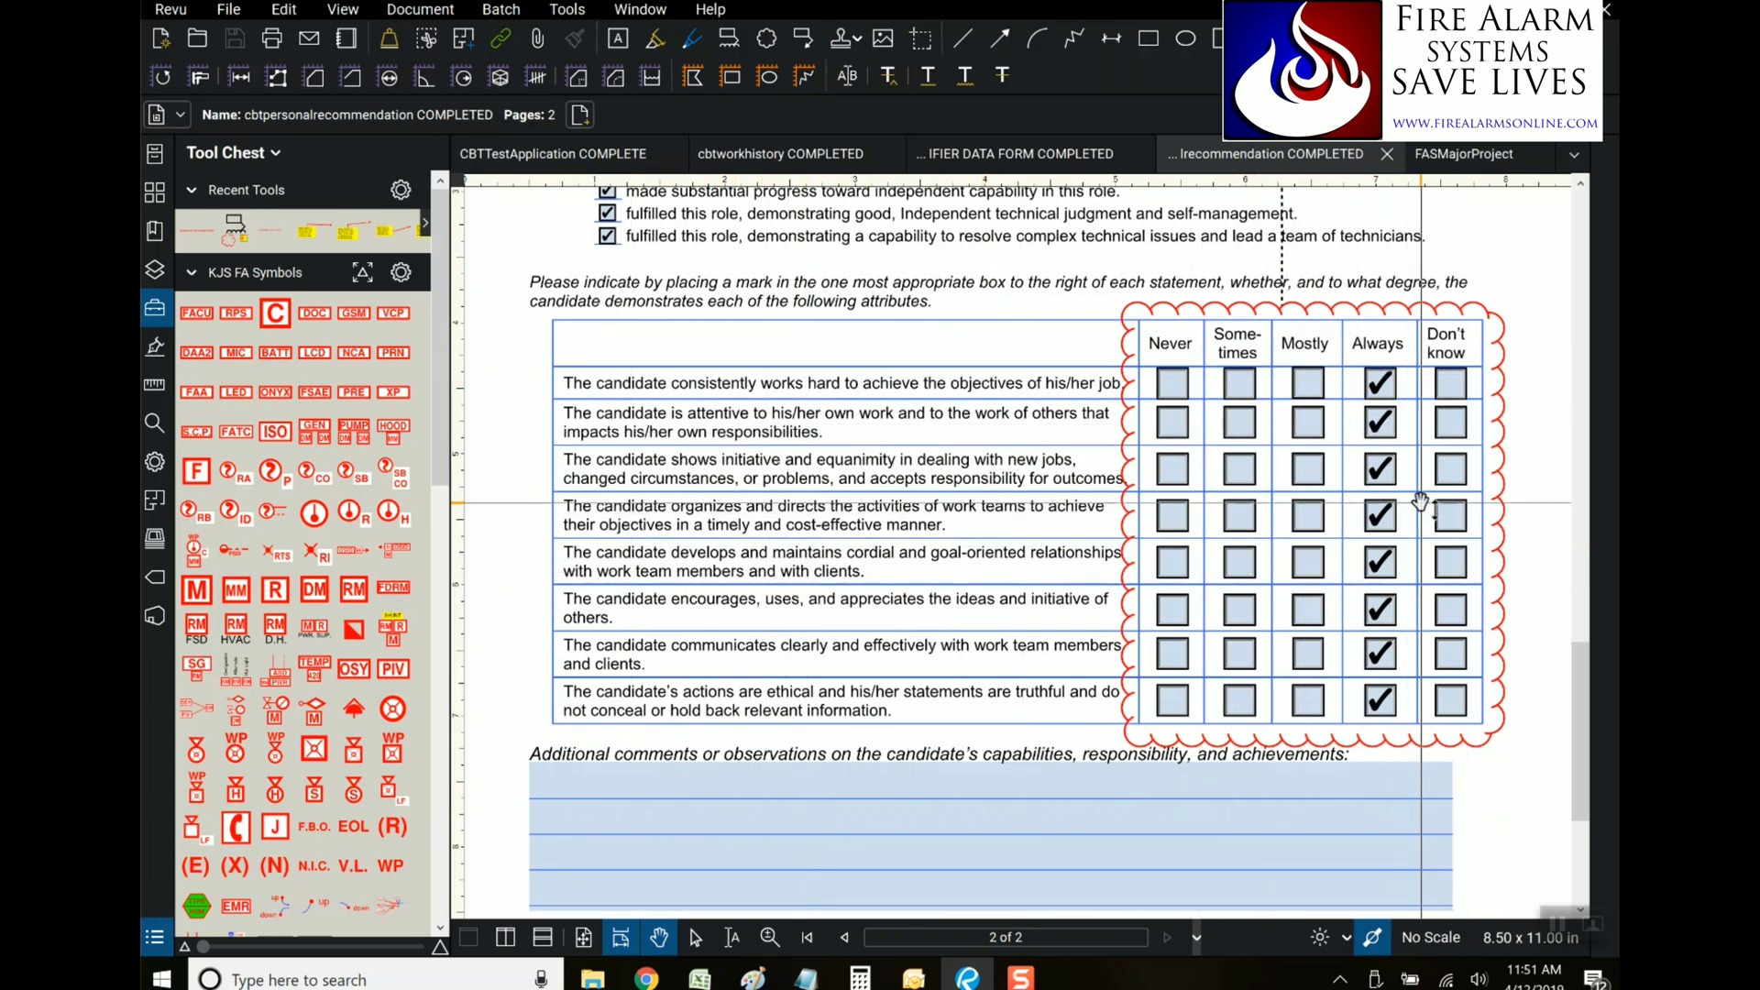
scroll(1320, 367, up, 1)
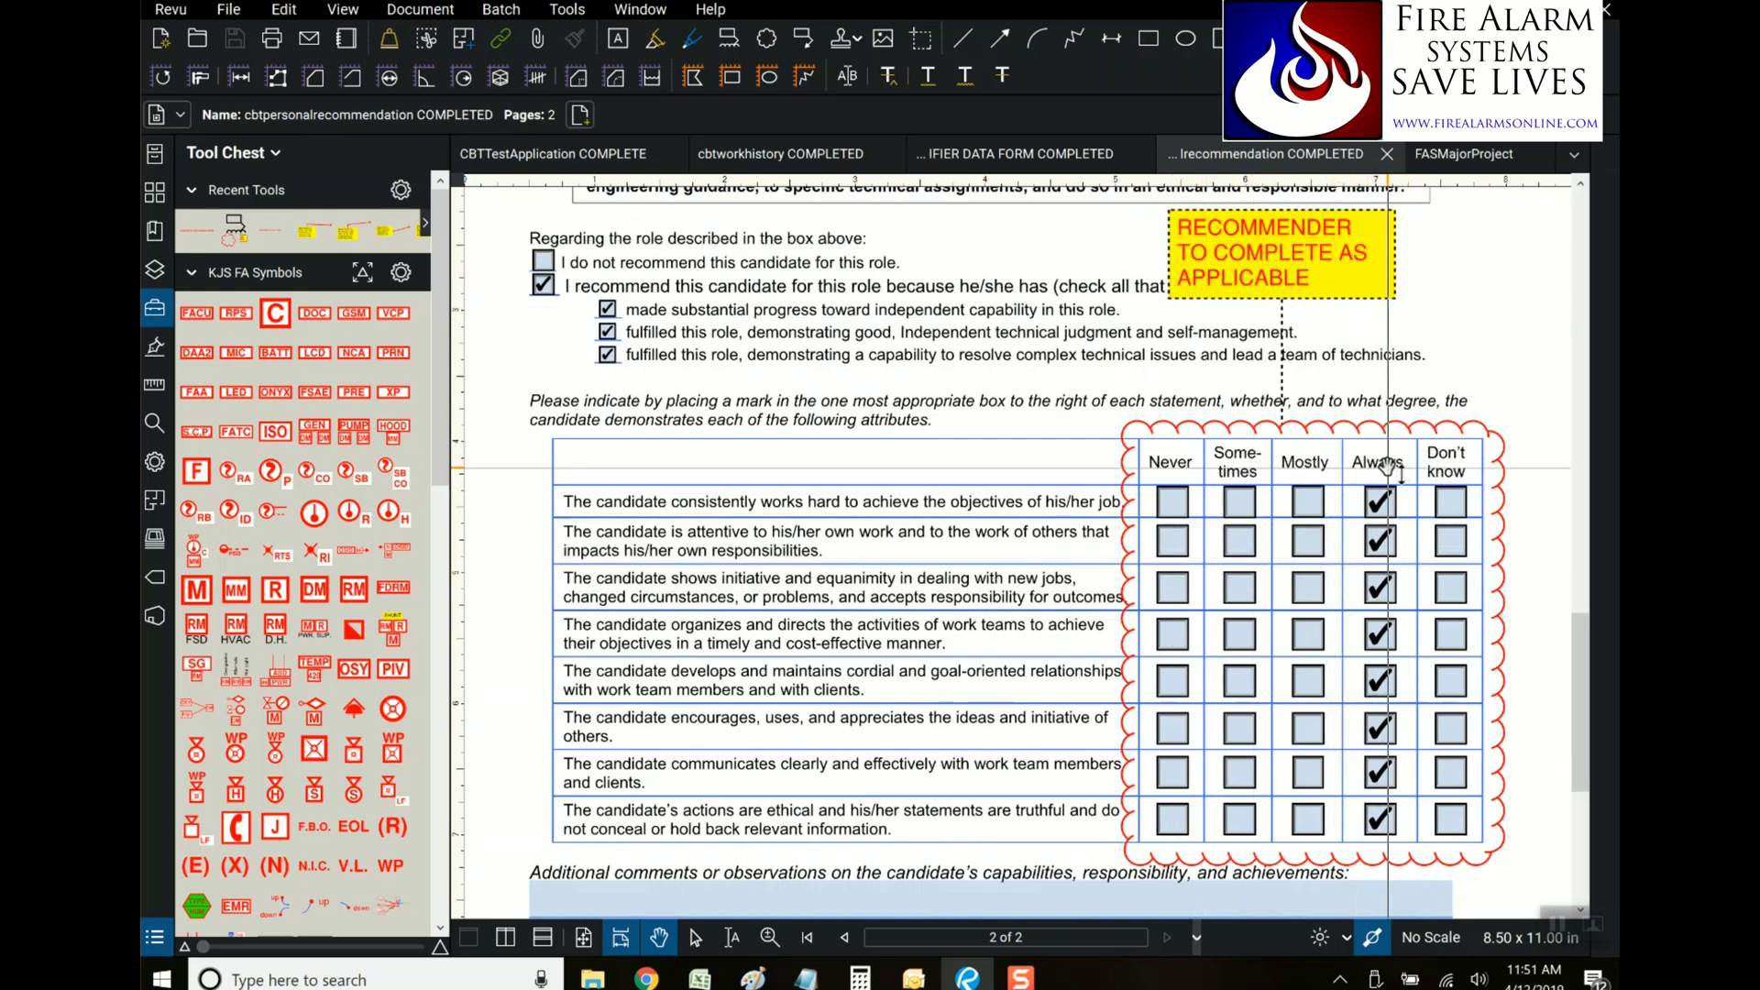
scroll(862, 621, down, 3)
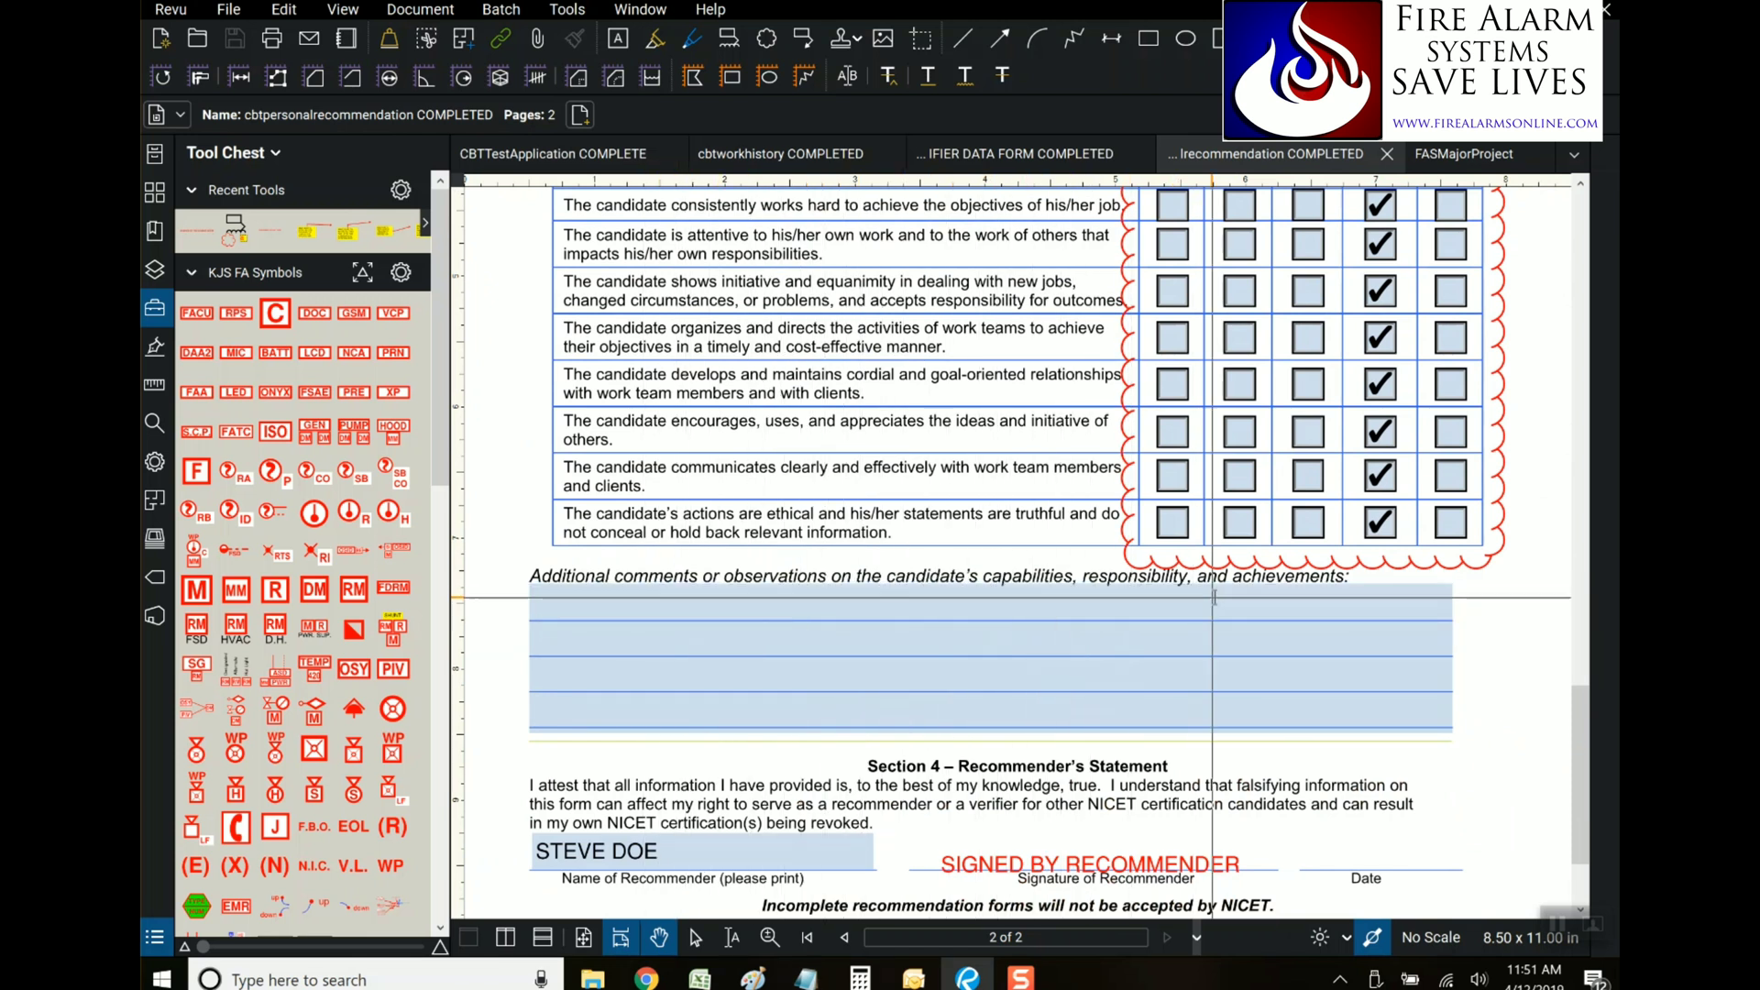
scroll(533, 598, down, 2)
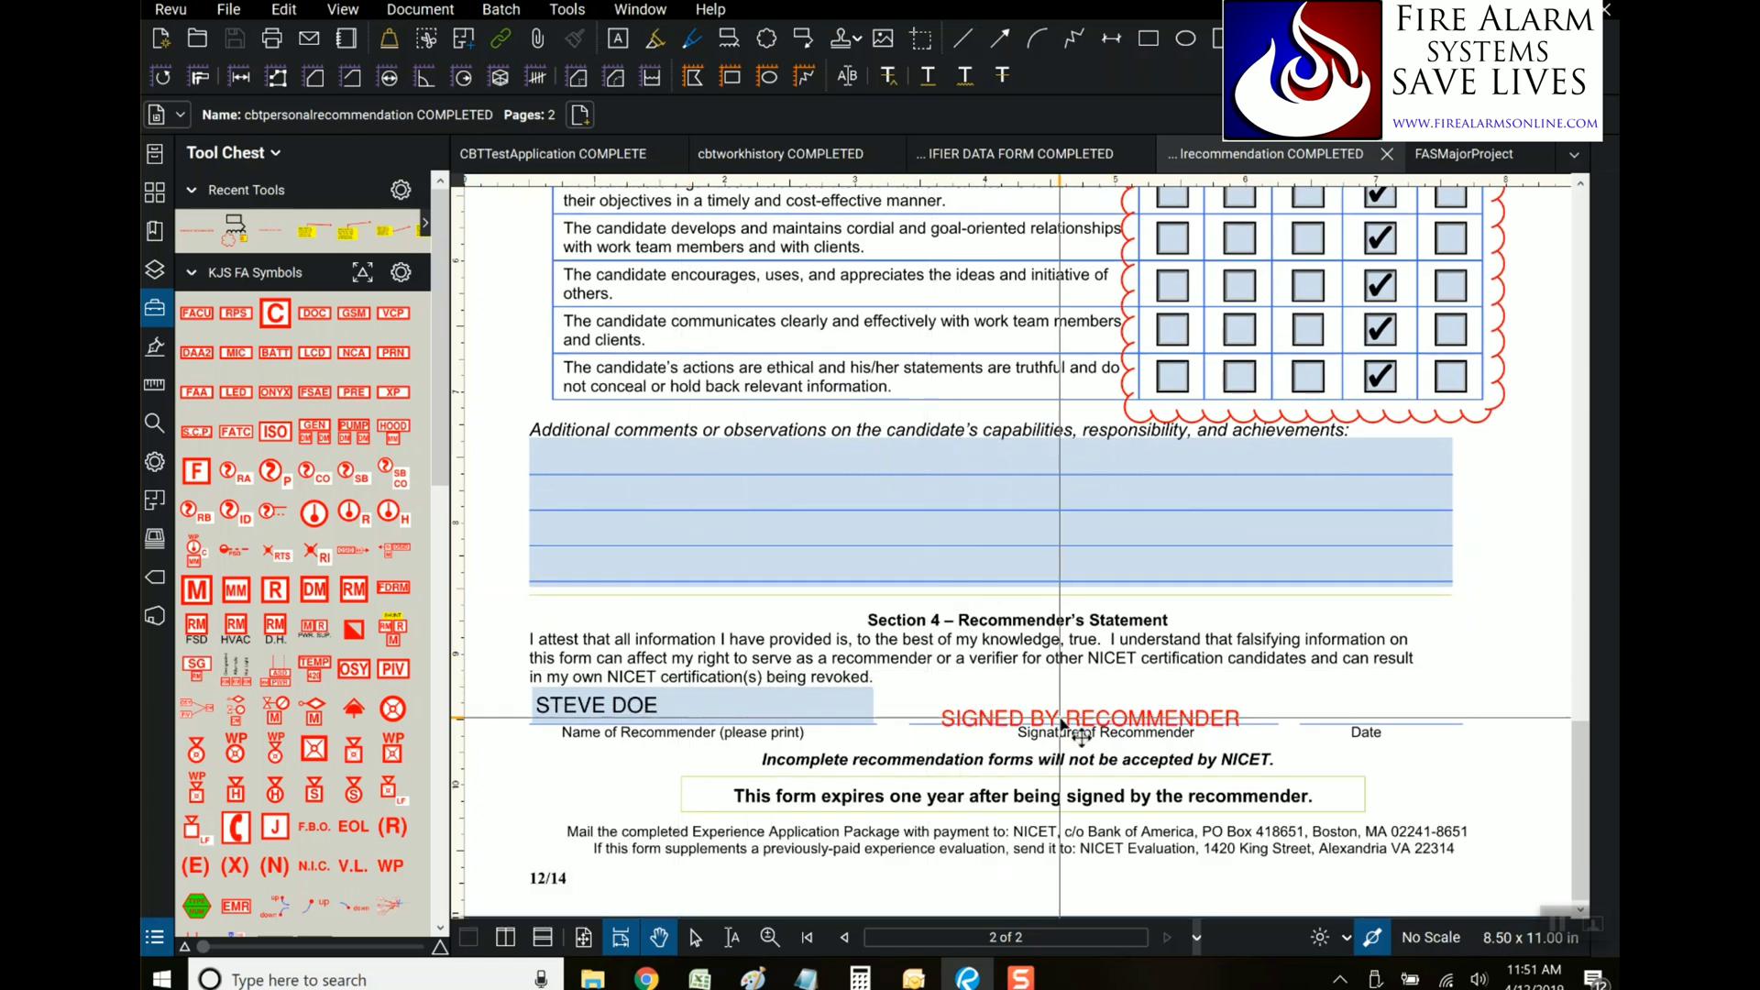
Return to the completed CBT test application and review its payment and mailing information, including the "Don't forget to" checklist
scroll(1009, 526, up, 5)
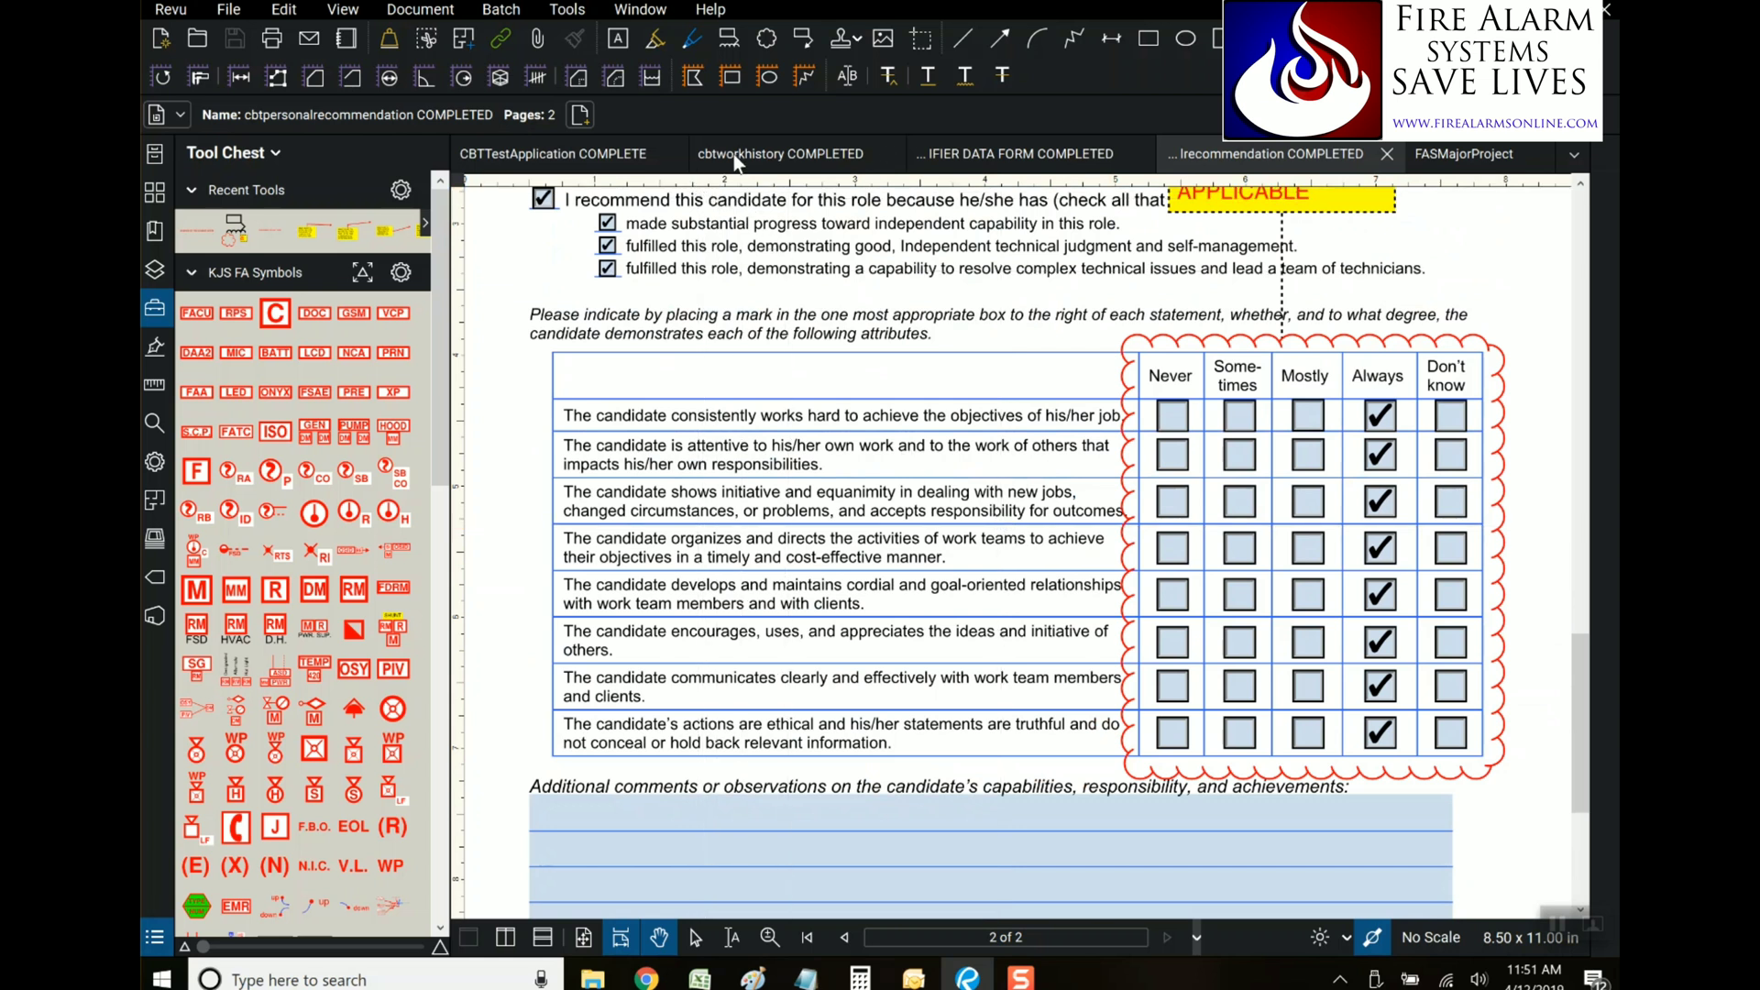
click(596, 154)
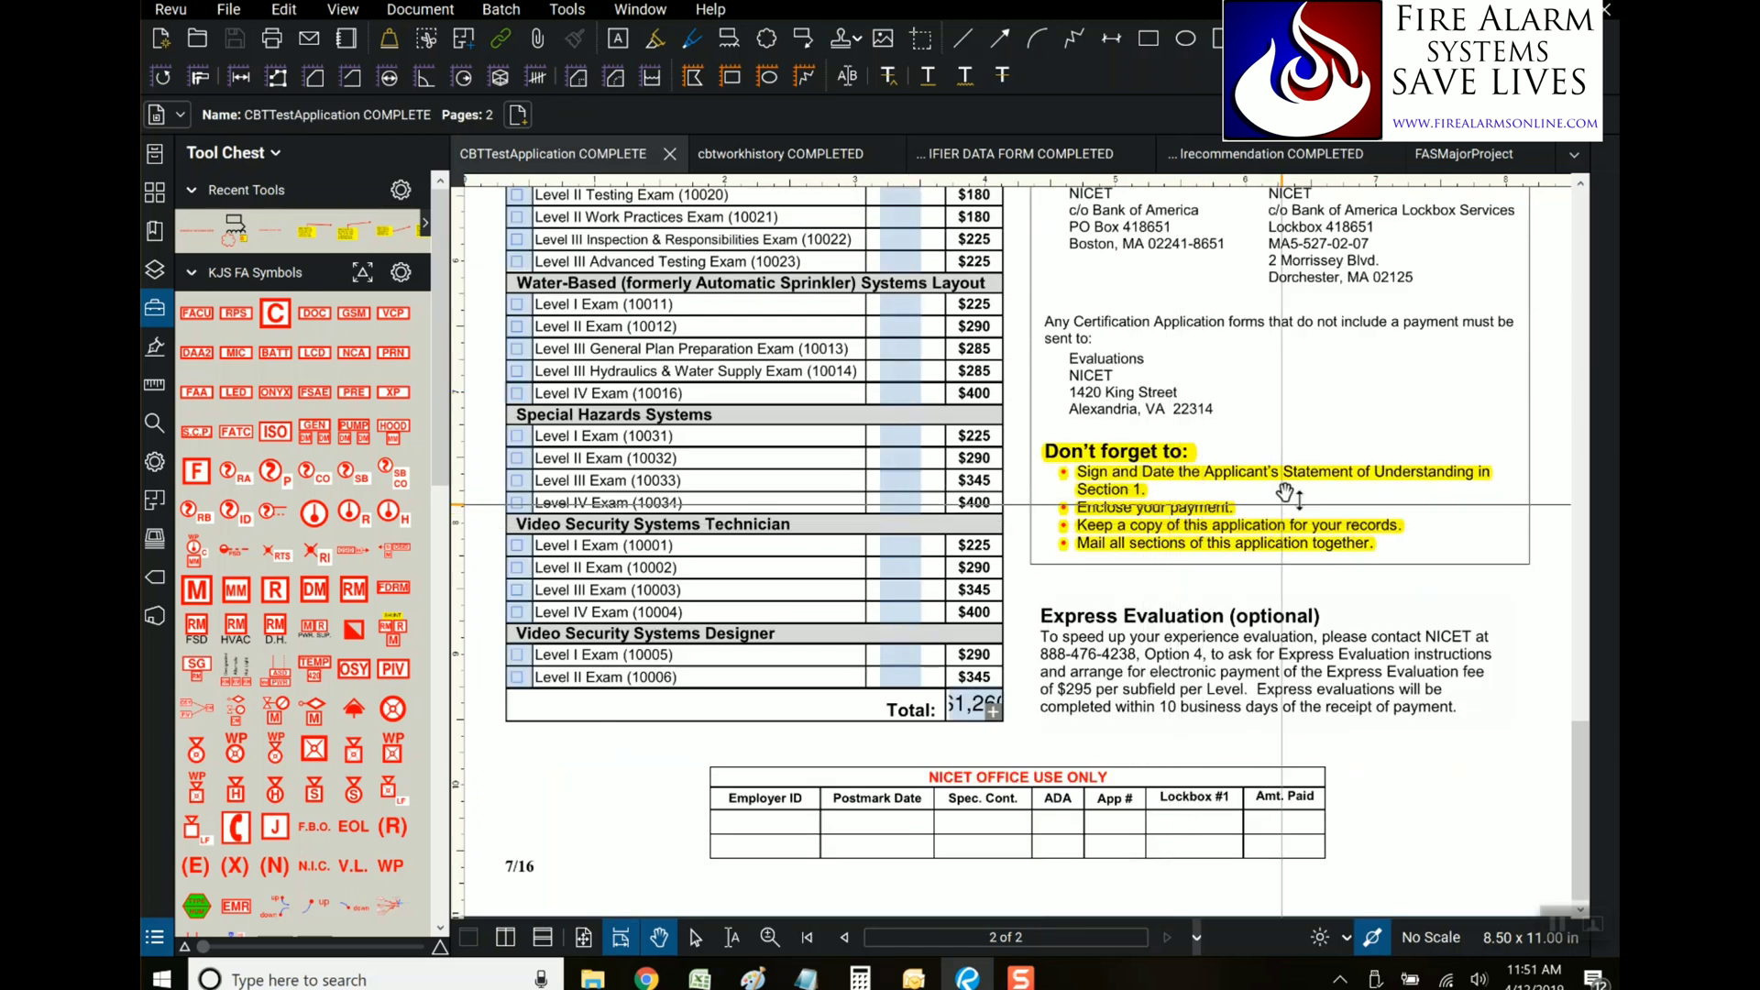
scroll(1287, 495, up, 3)
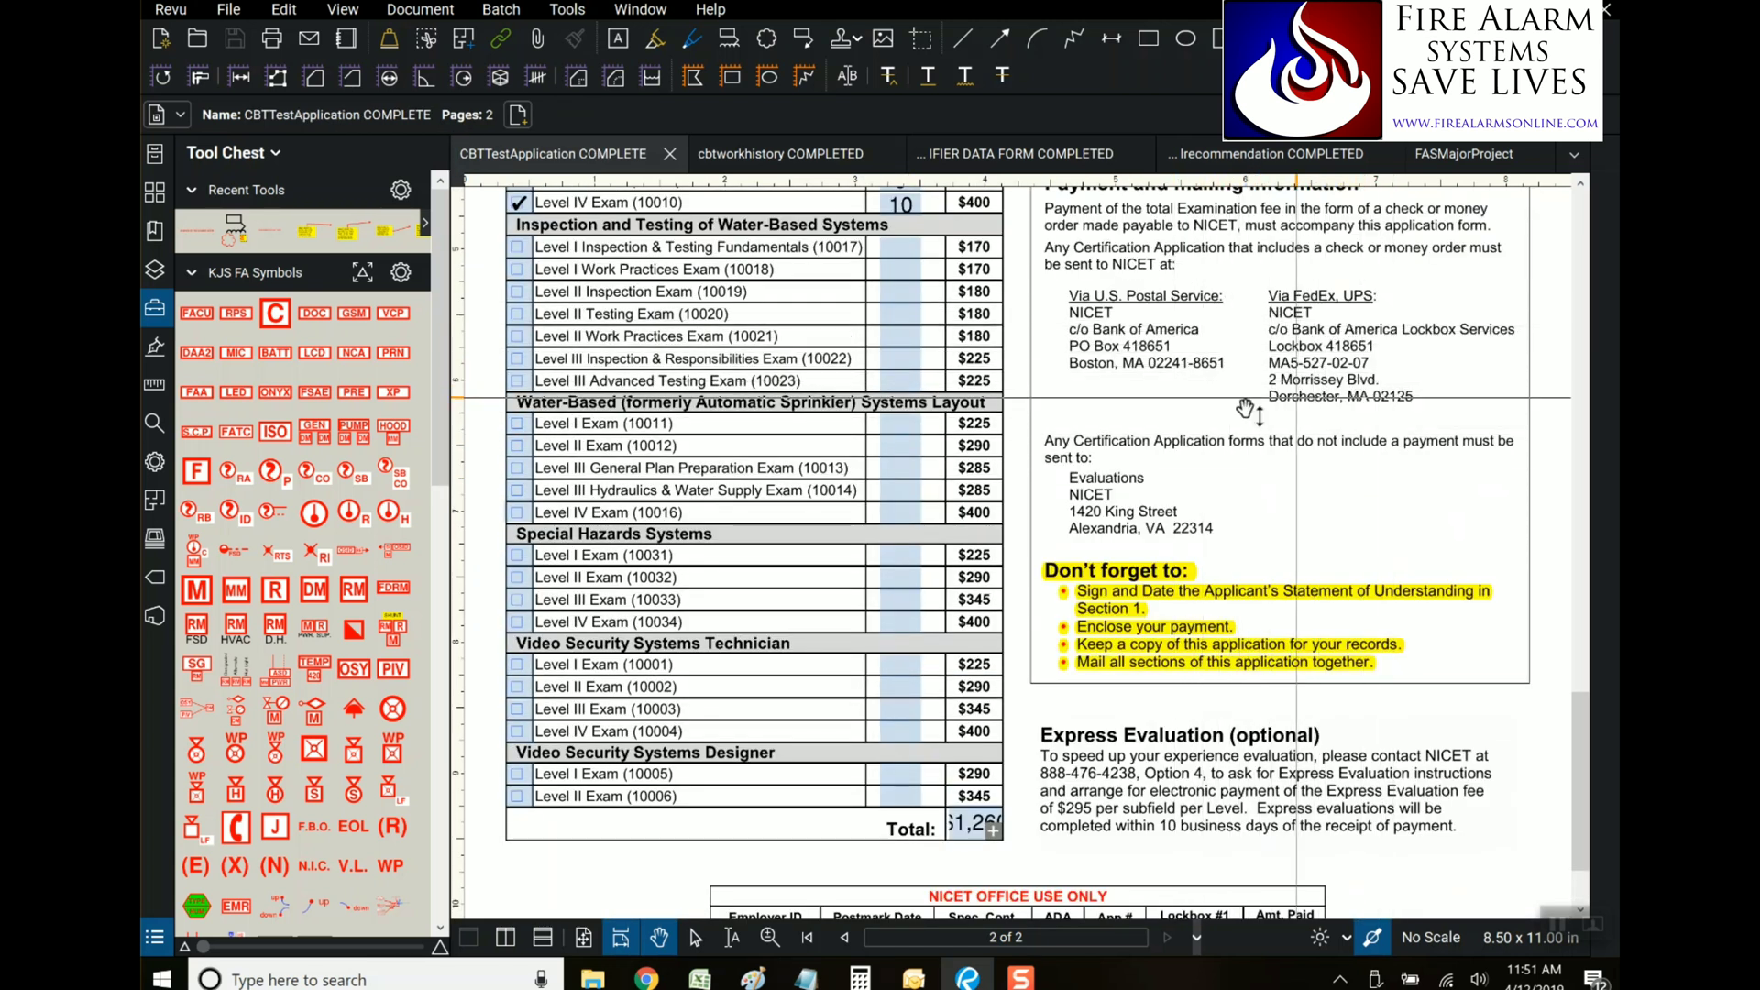
Switch to the FASMajorProject document and review the Level IV major project write-up guidelines, covering the project description and candidate's role
click(1441, 156)
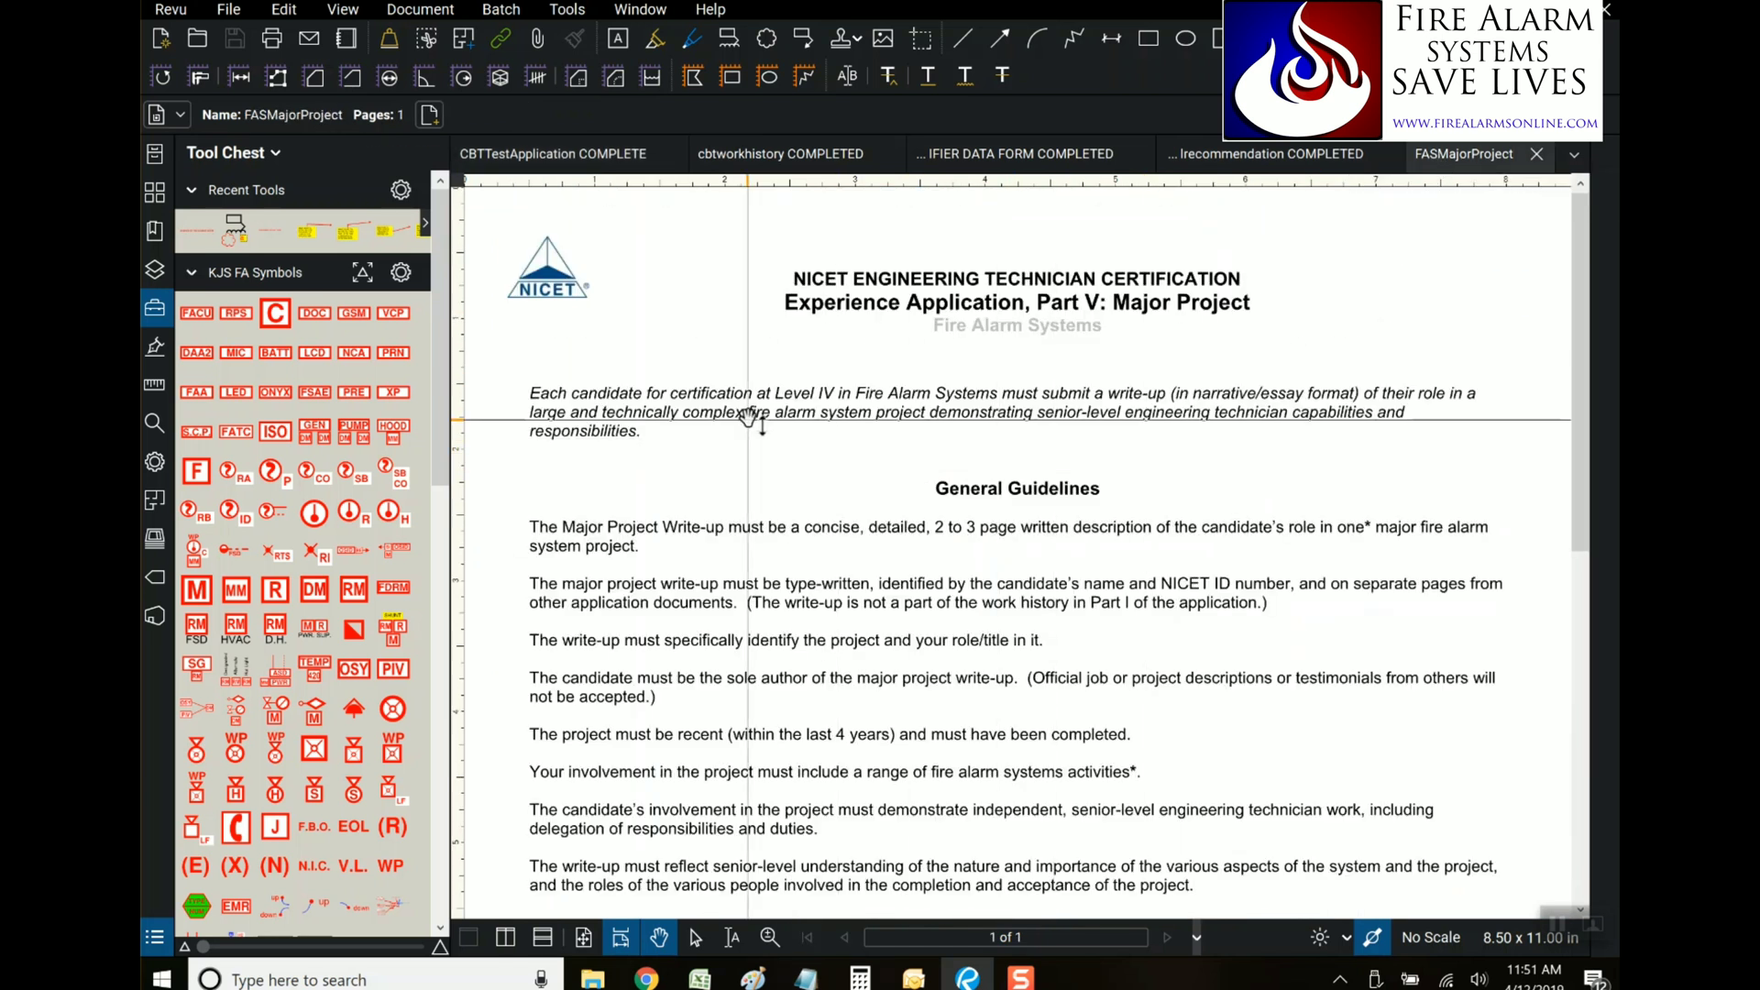
scroll(918, 457, down, 1)
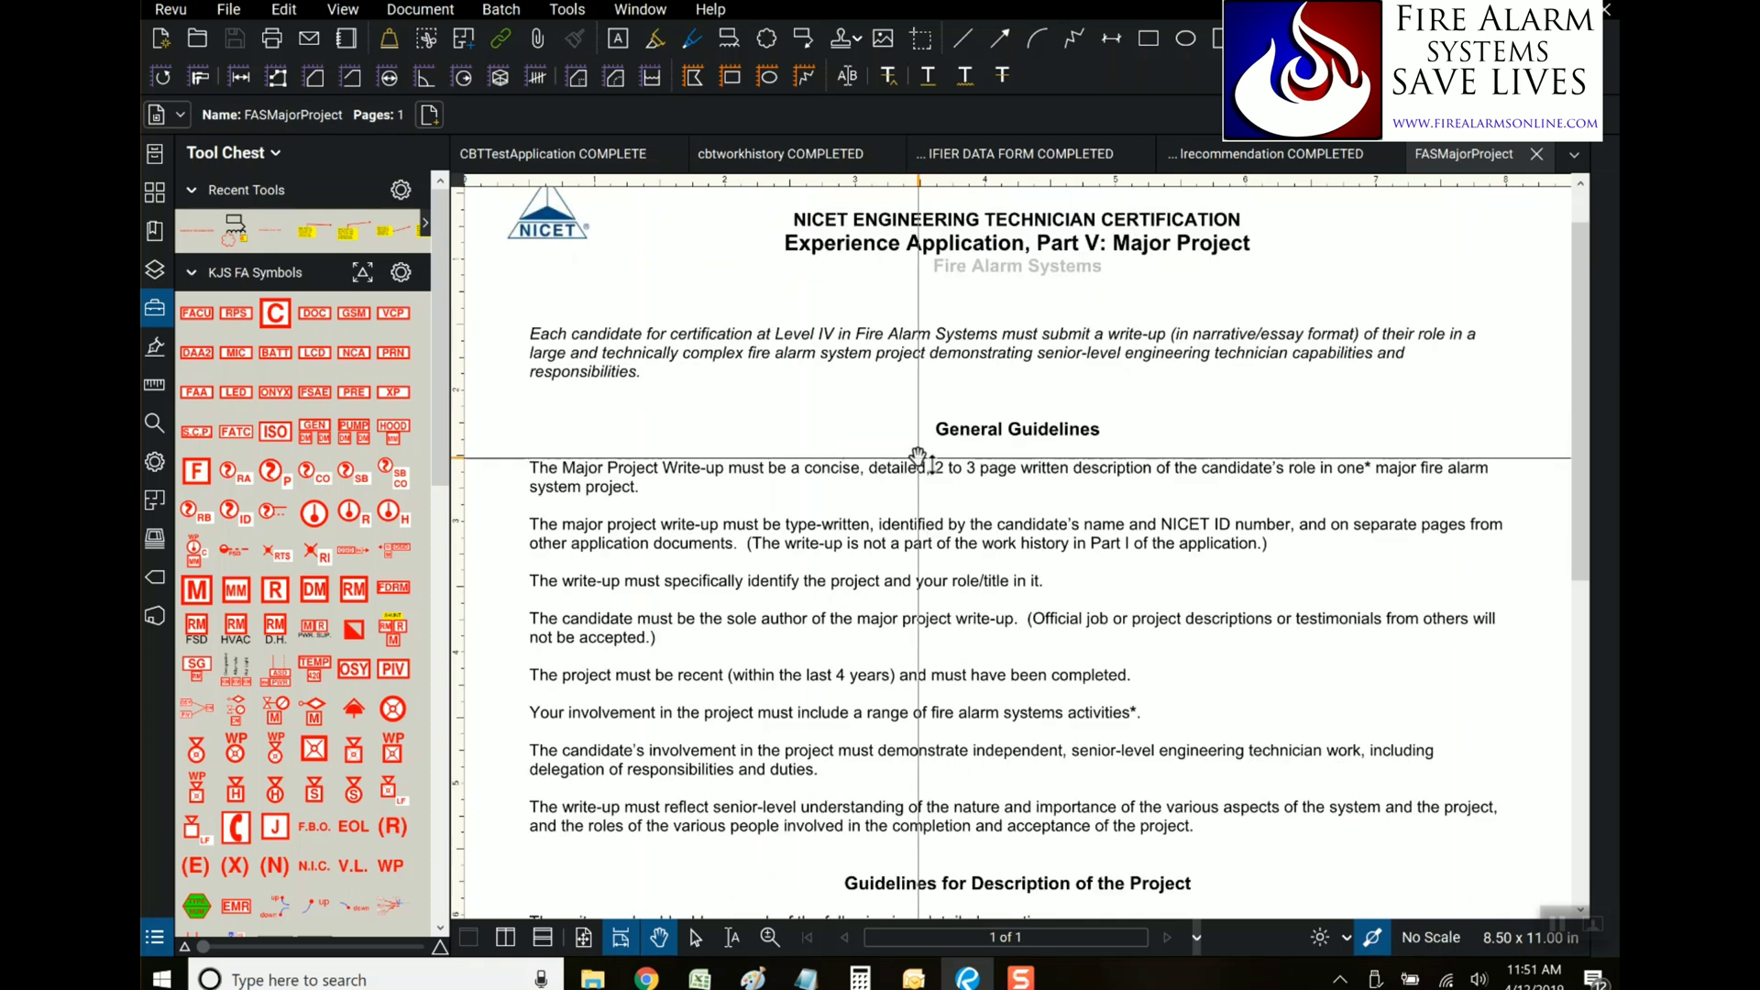
scroll(918, 456, down, 1)
scroll(917, 457, down, 2)
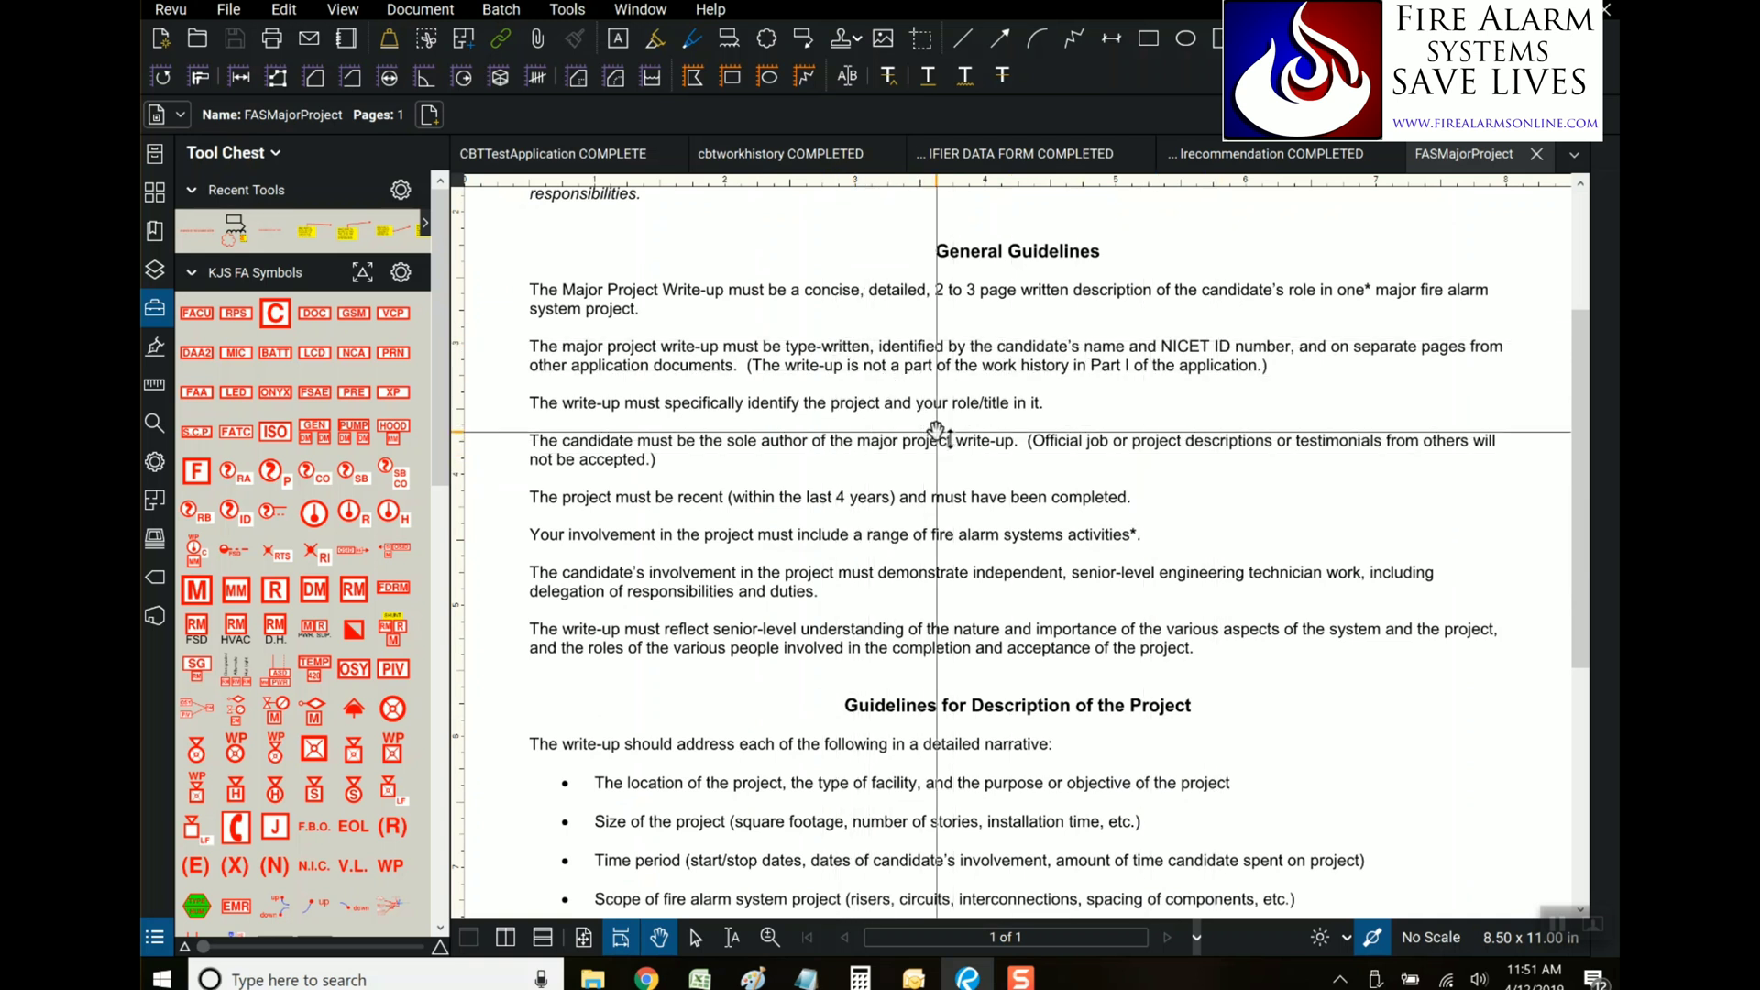
scroll(936, 429, down, 6)
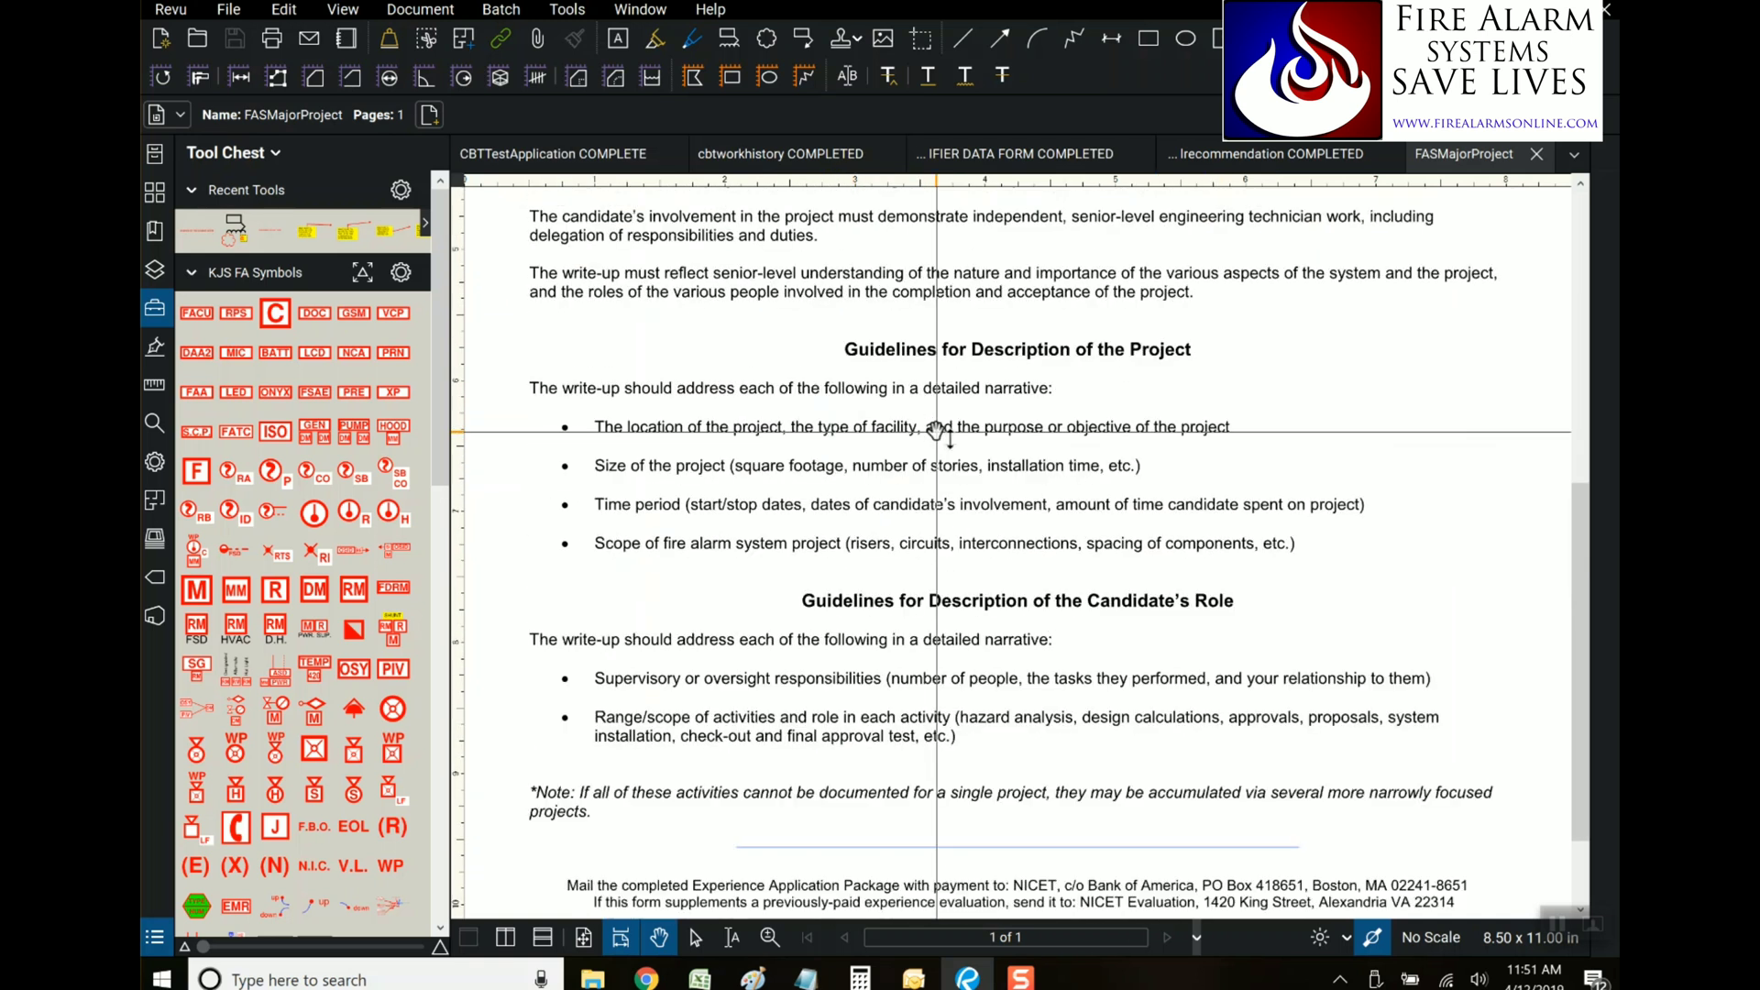
scroll(936, 430, down, 2)
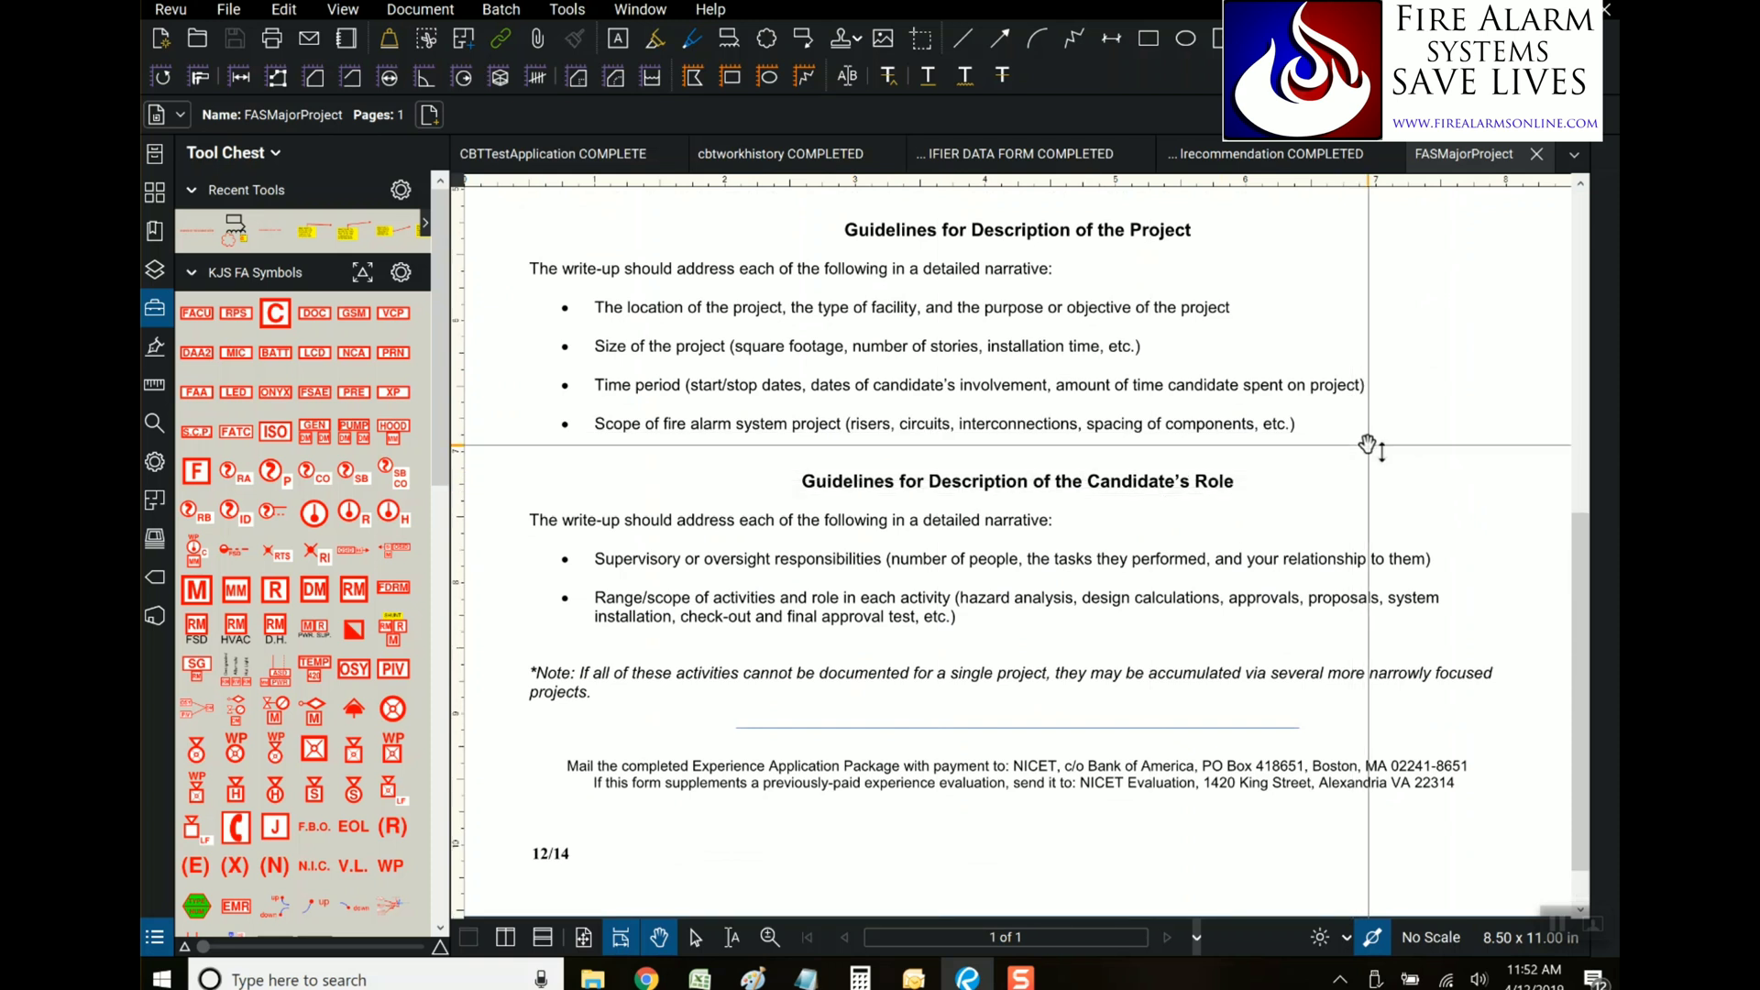
scroll(1375, 431, up, 15)
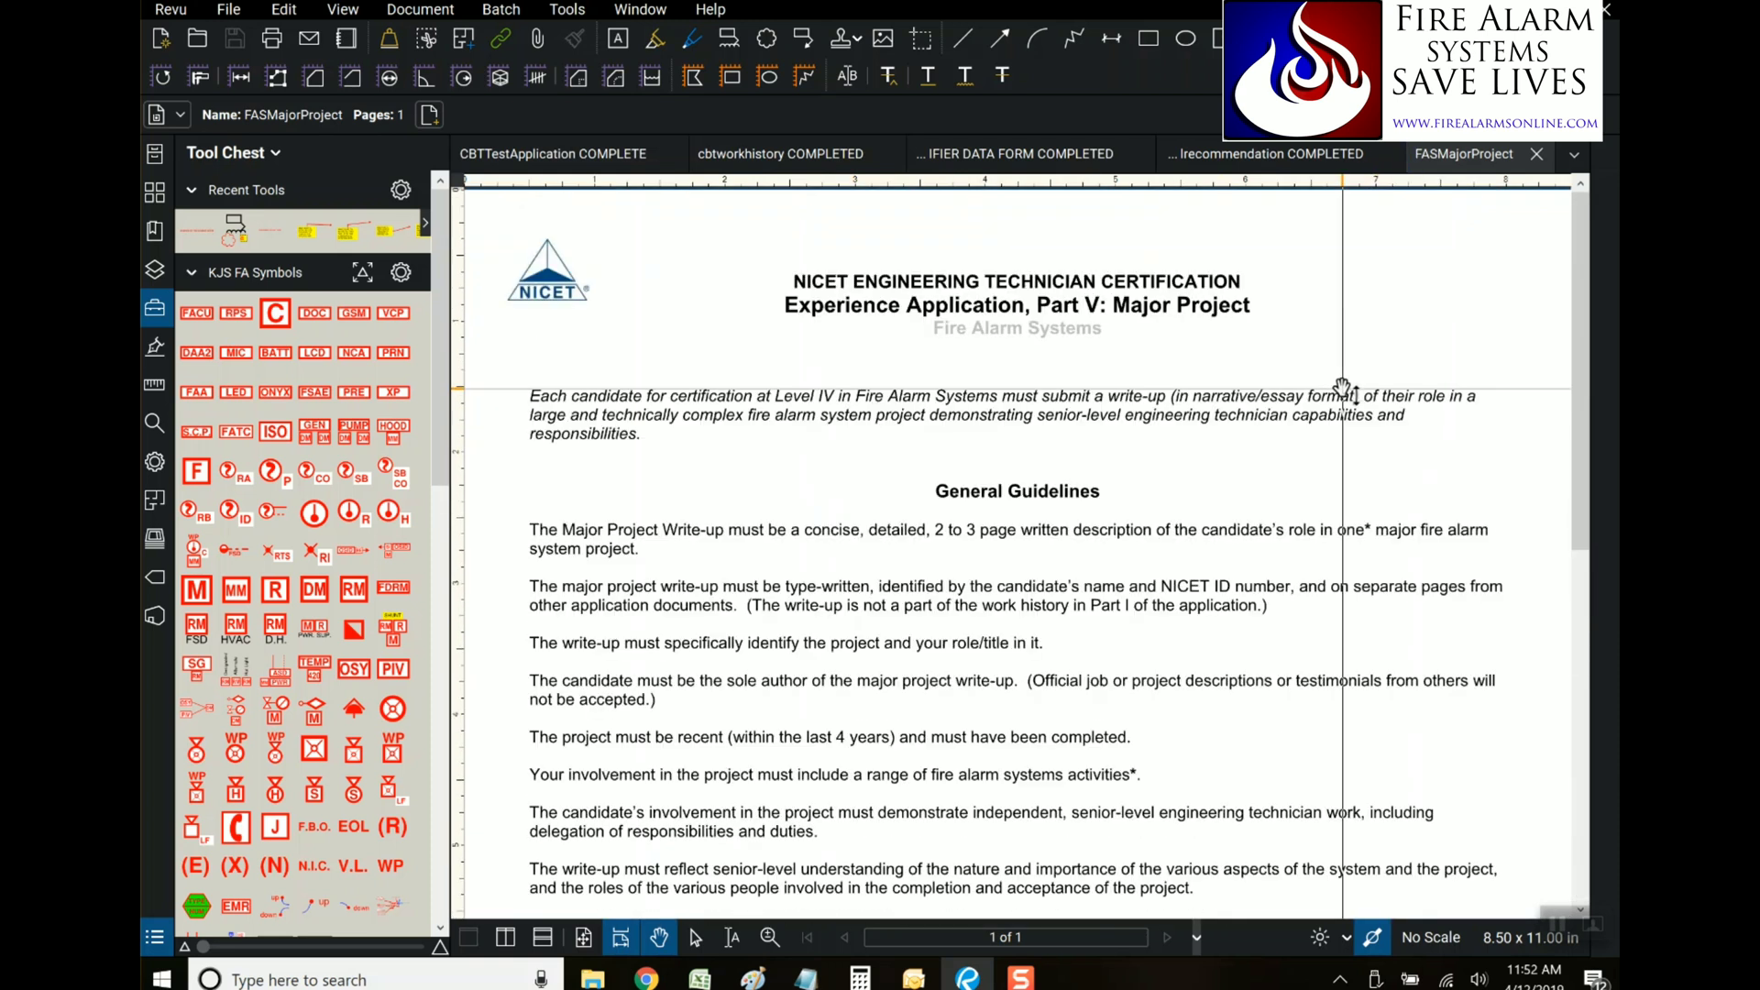
Return to the completed CBT test application and examine the Fire Alarm Systems exam selections, window IDs and Eligibility Schedule
click(505, 156)
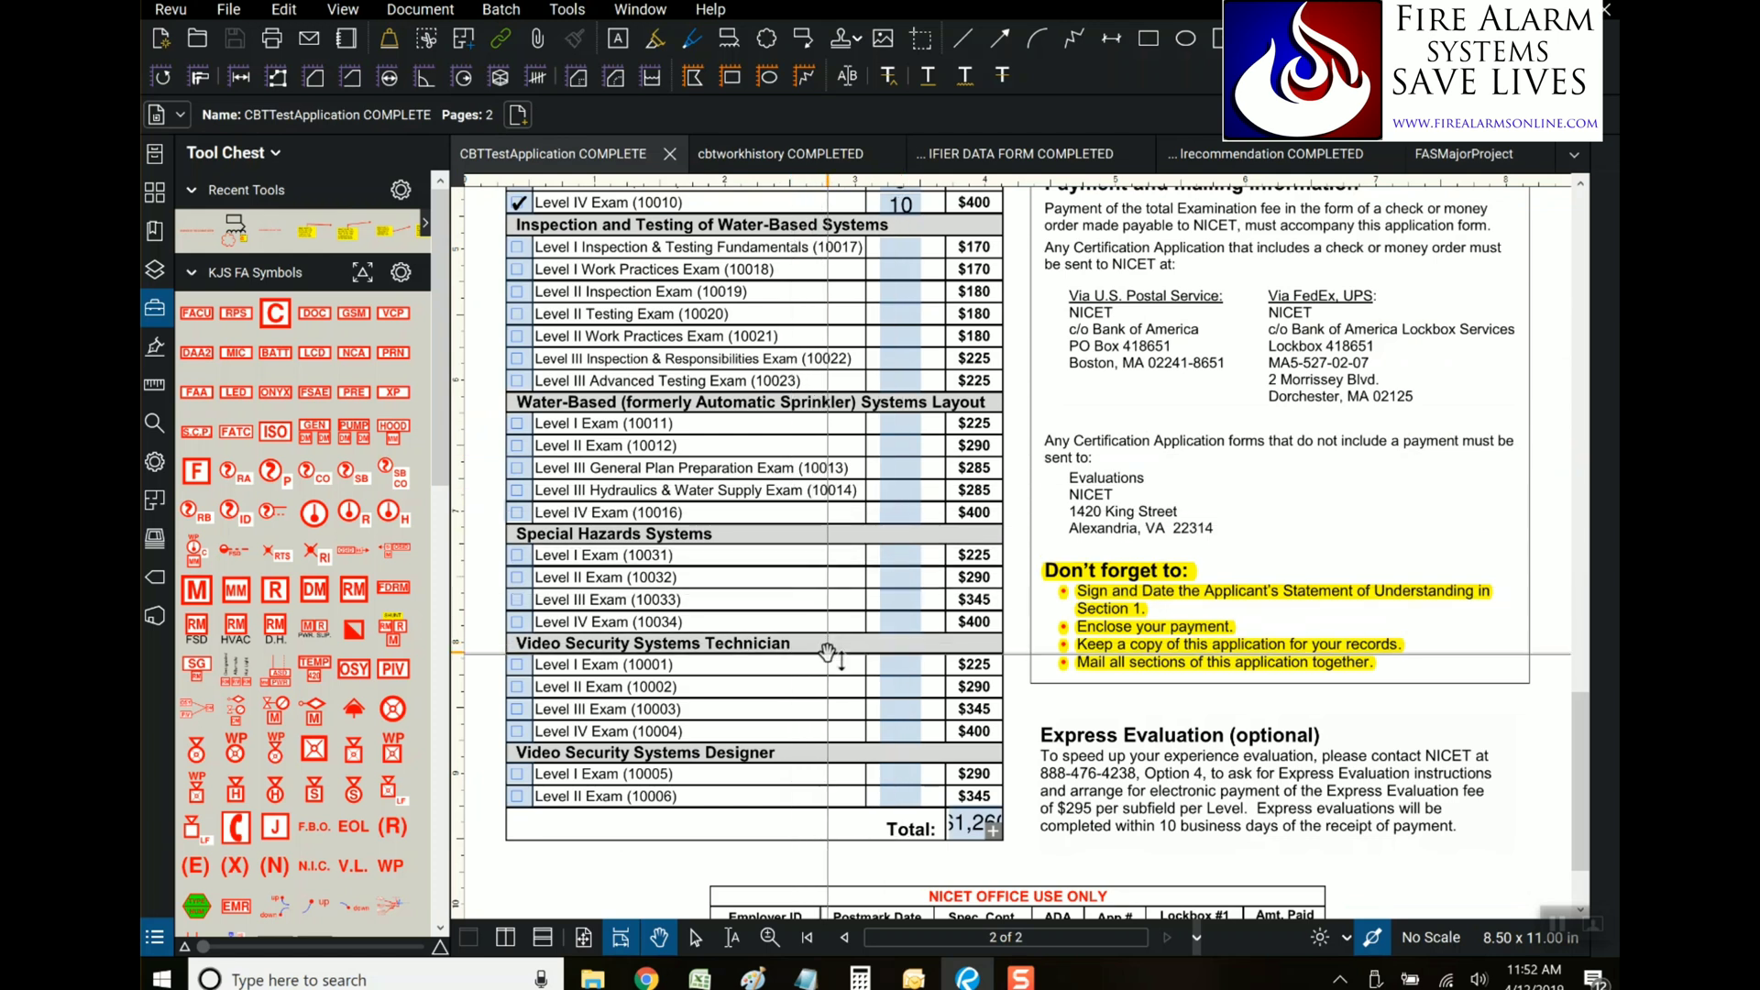
scroll(828, 653, up, 3)
scroll(828, 653, up, 5)
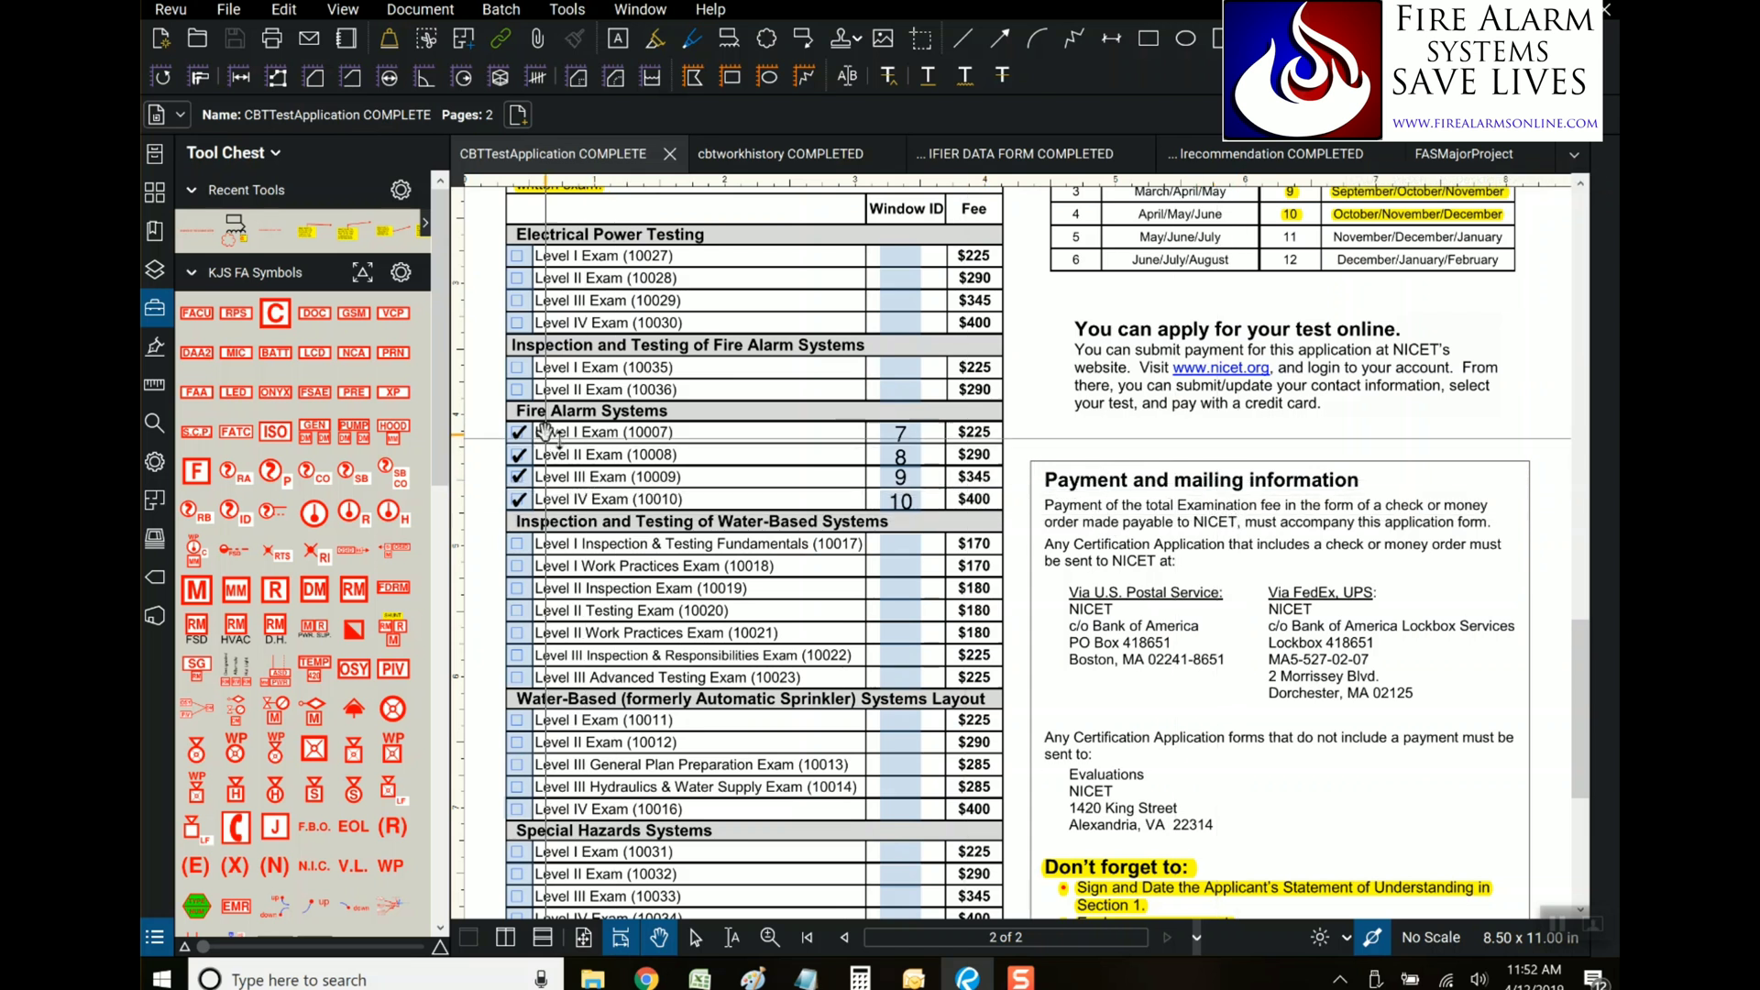
click(519, 454)
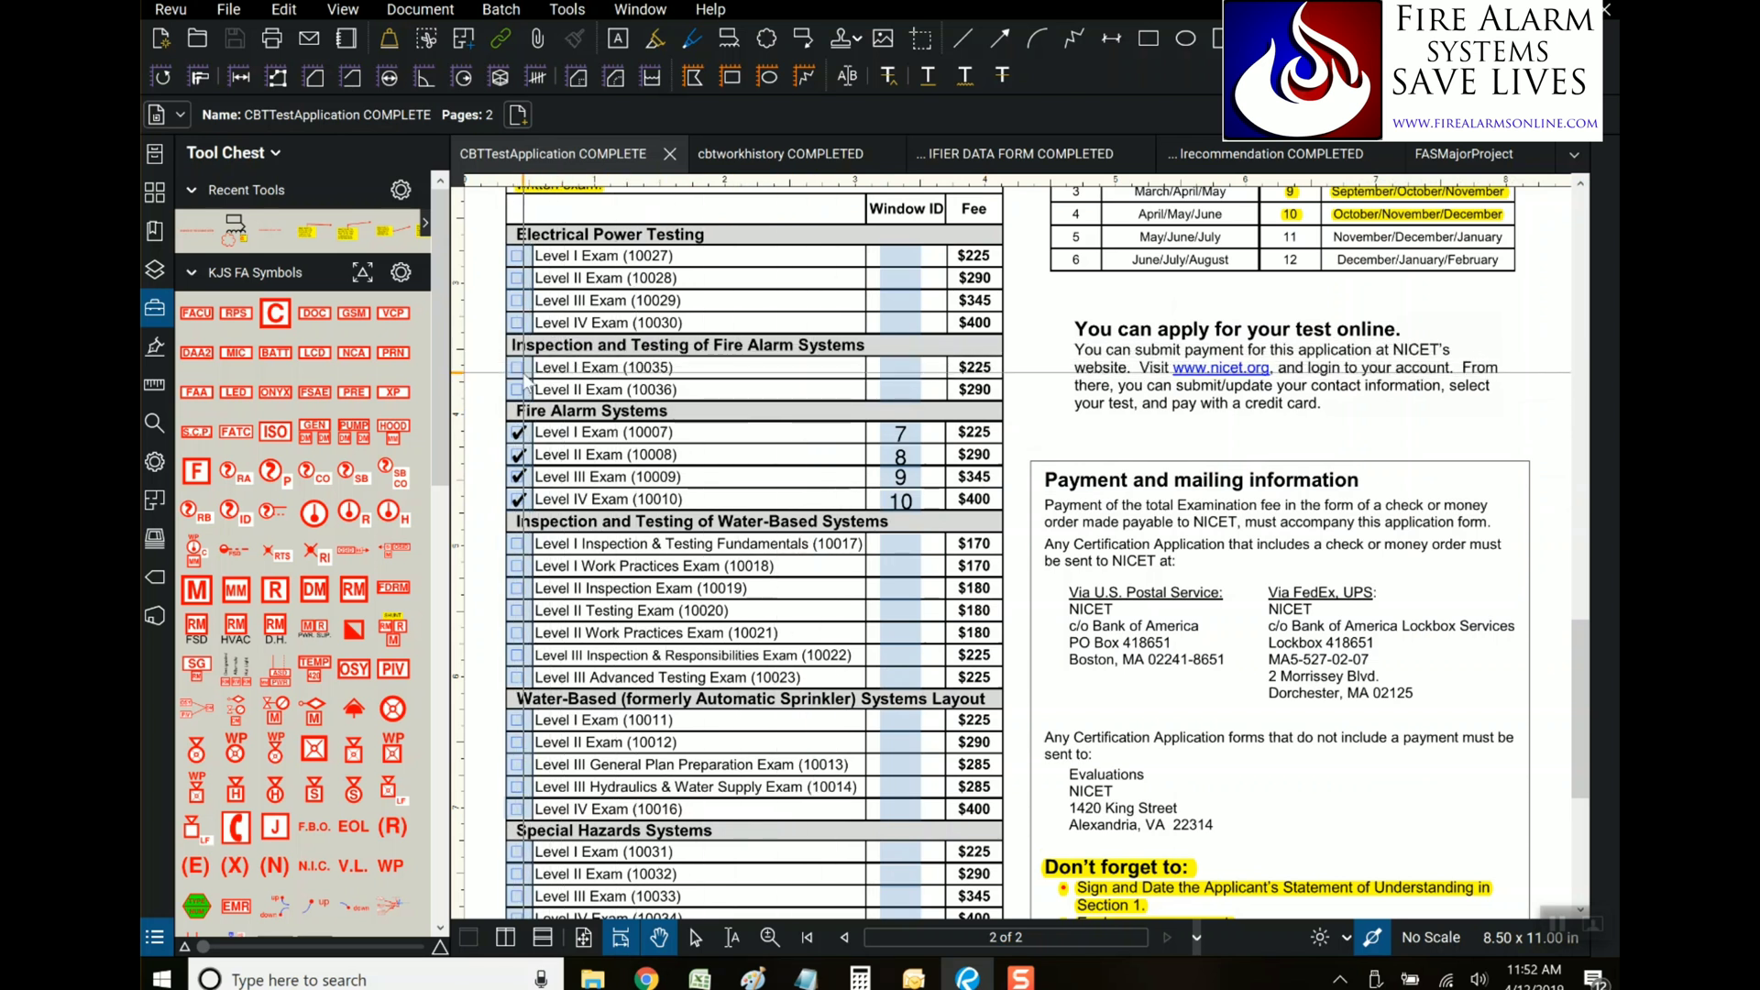
scroll(927, 440, up, 1)
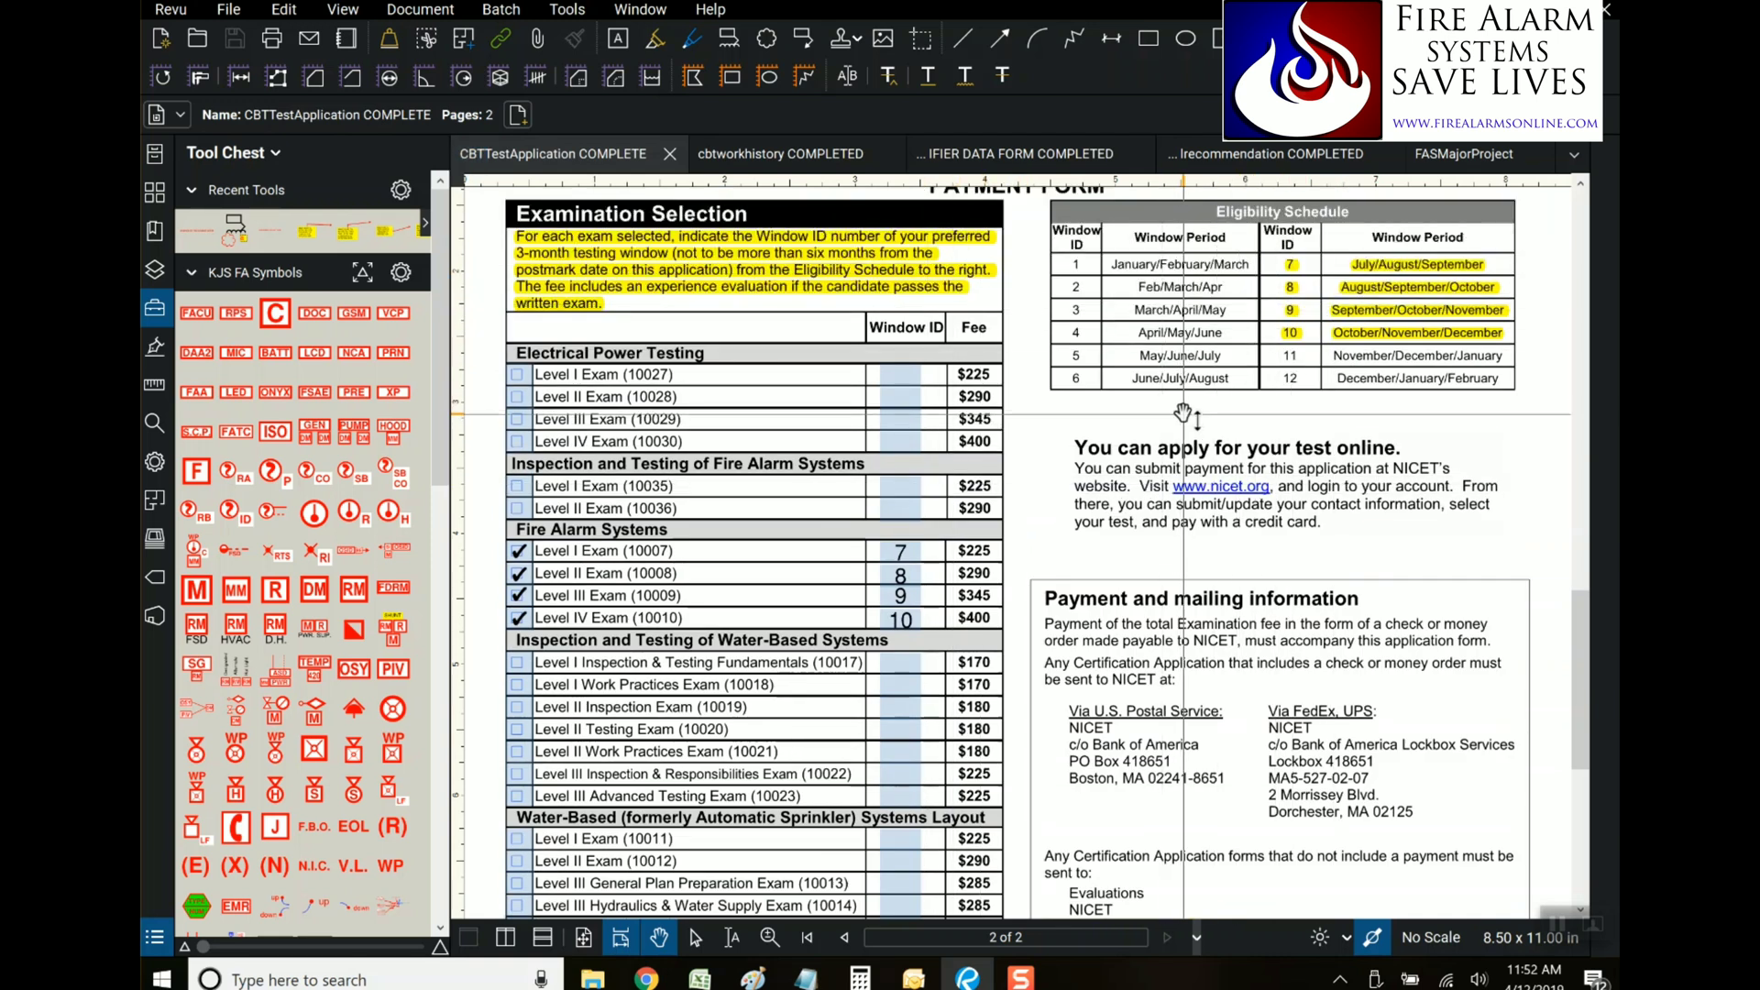
scroll(1183, 414, down, 2)
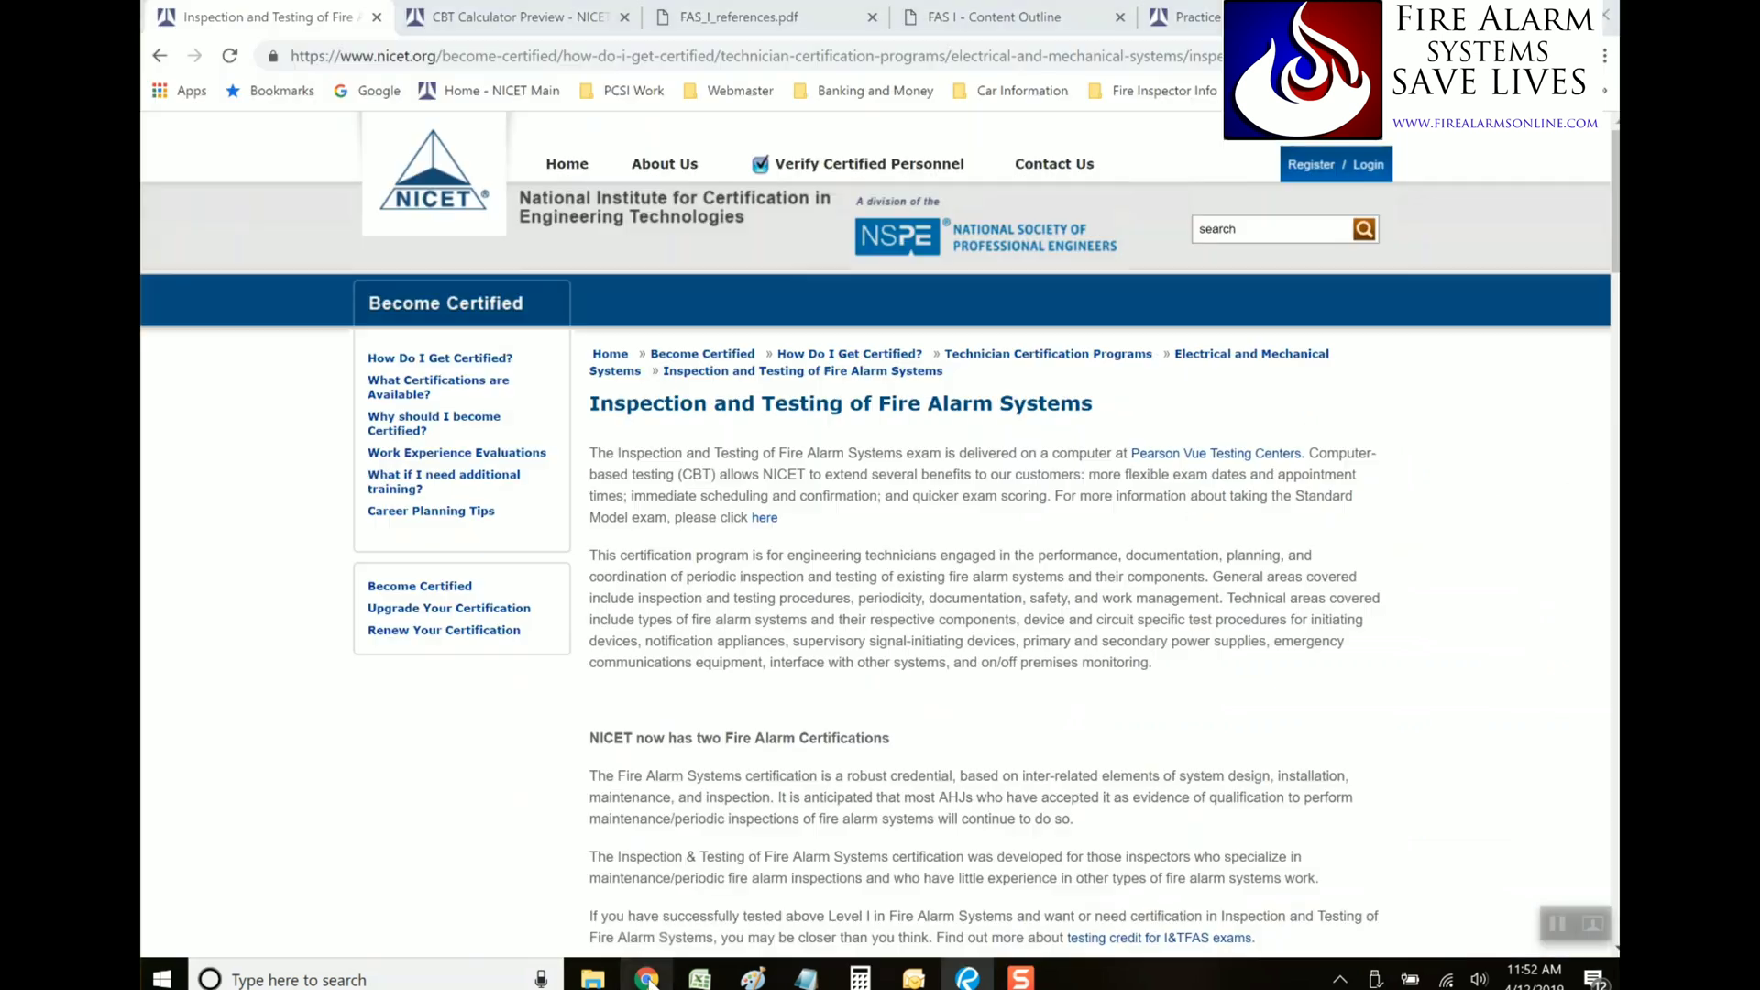
click(646, 979)
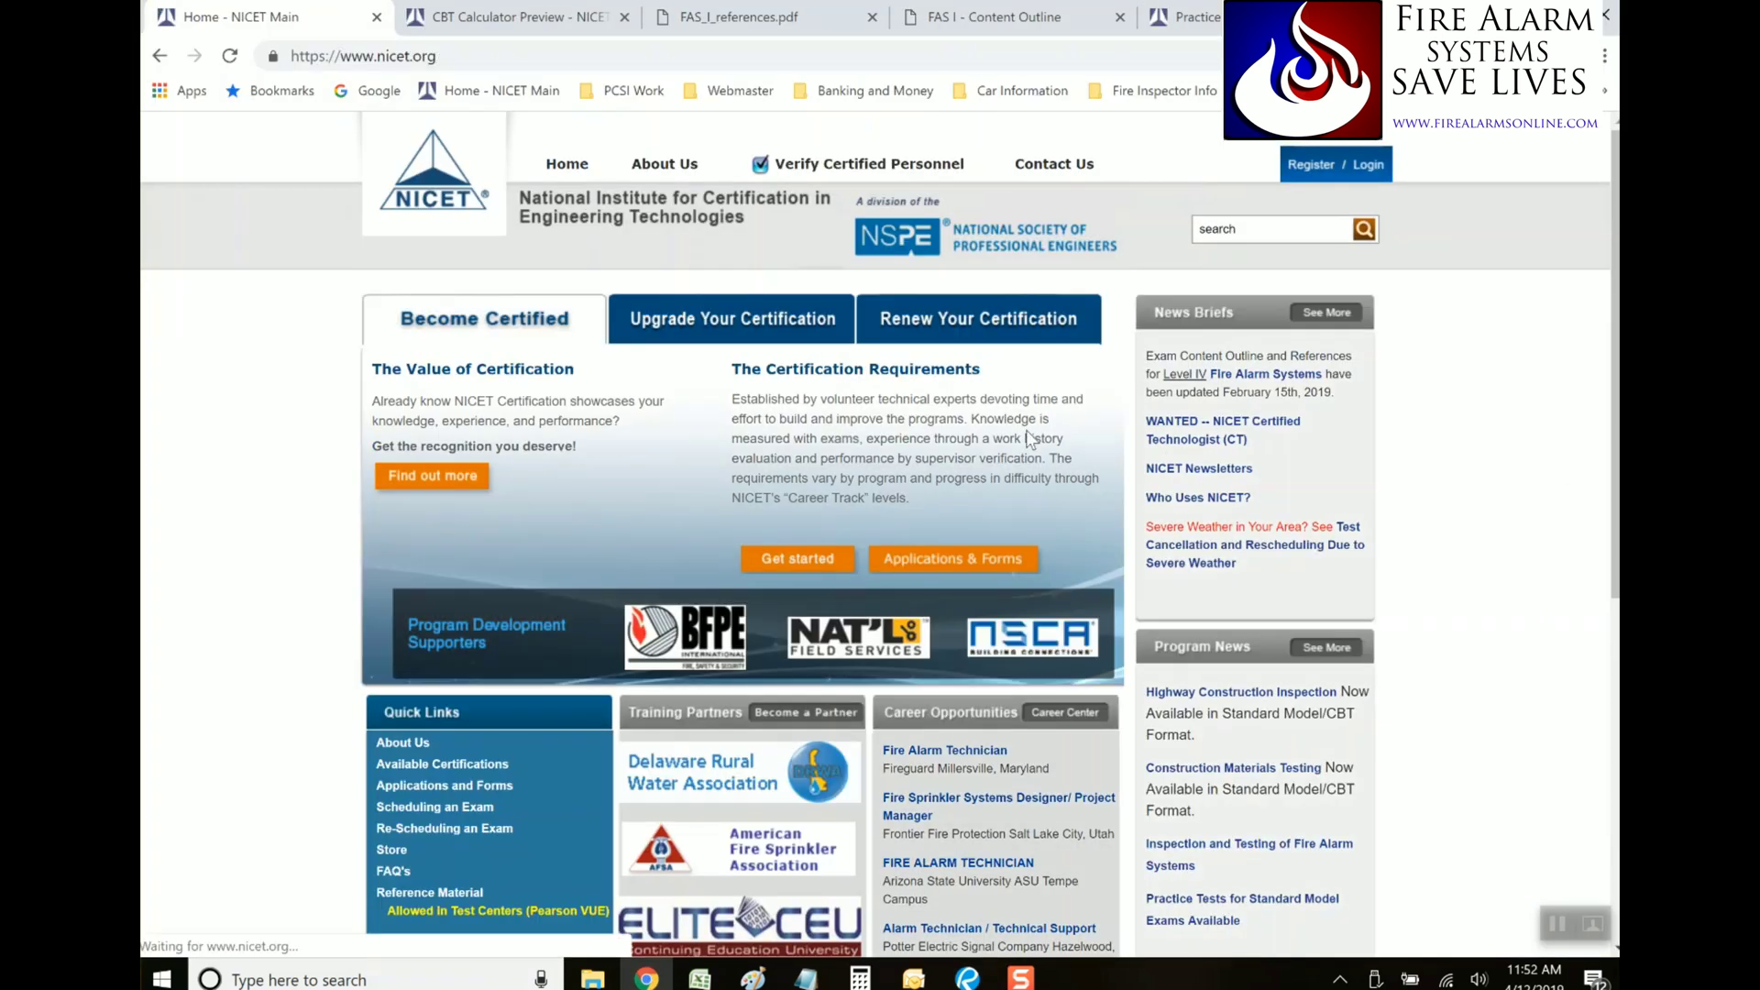
scroll(1557, 483, down, 7)
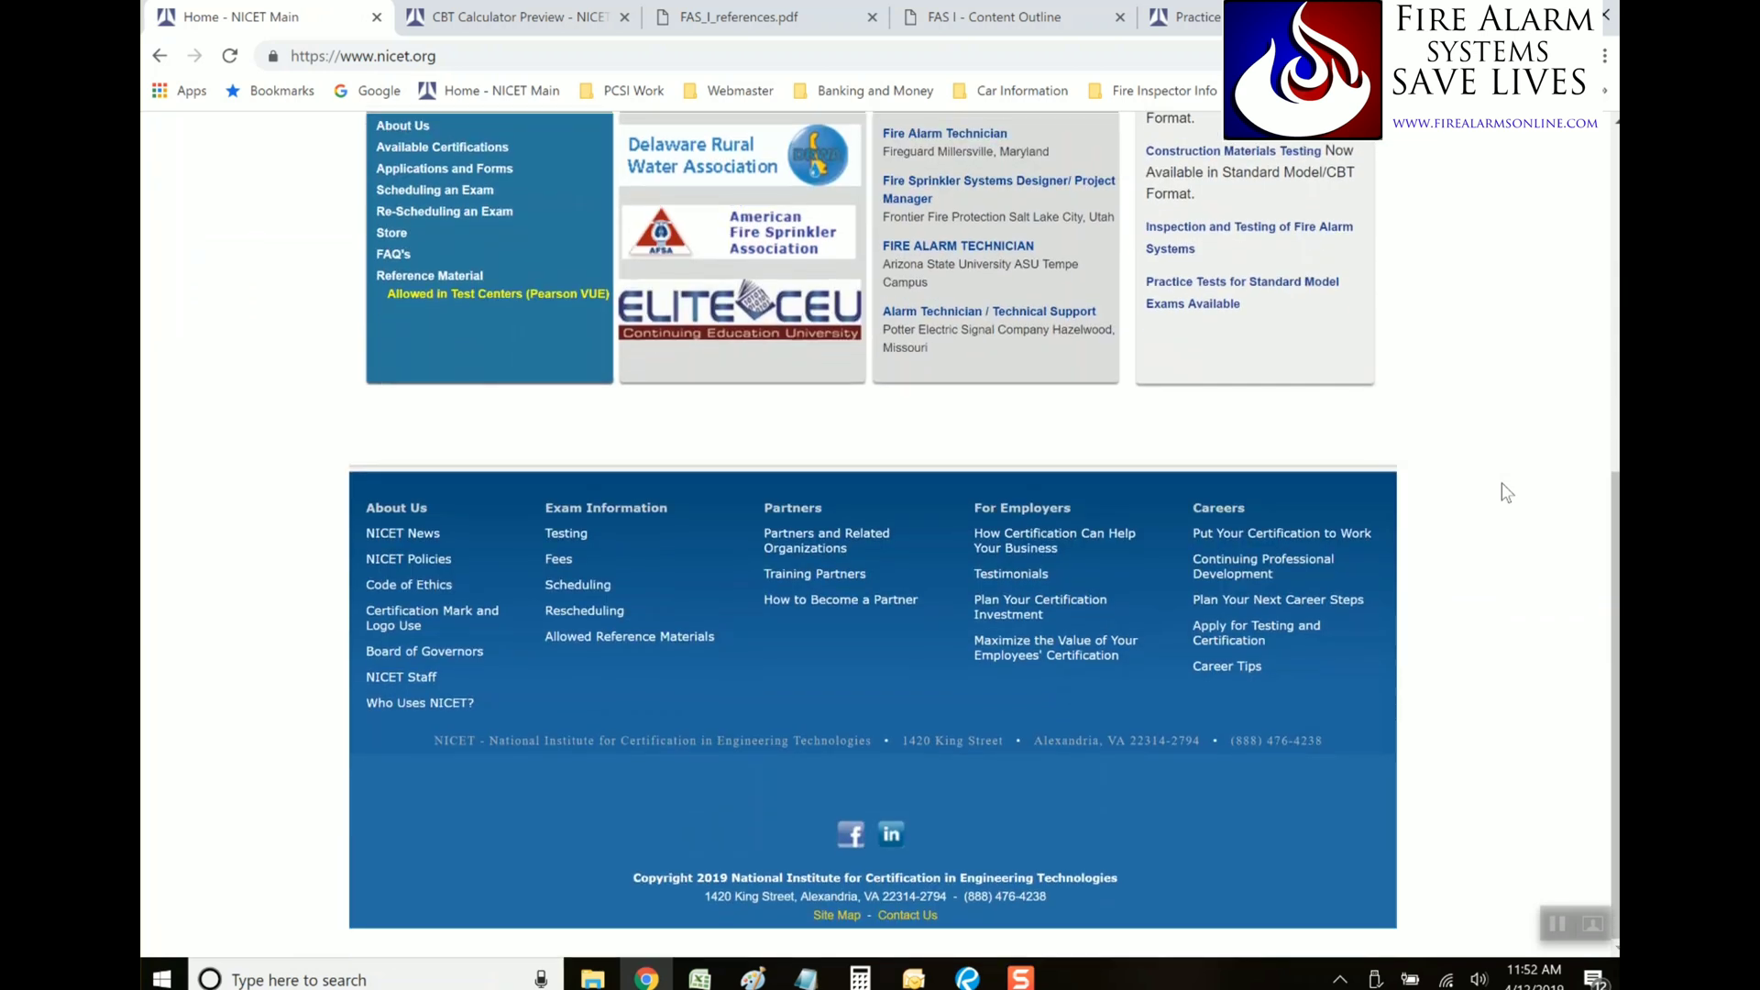